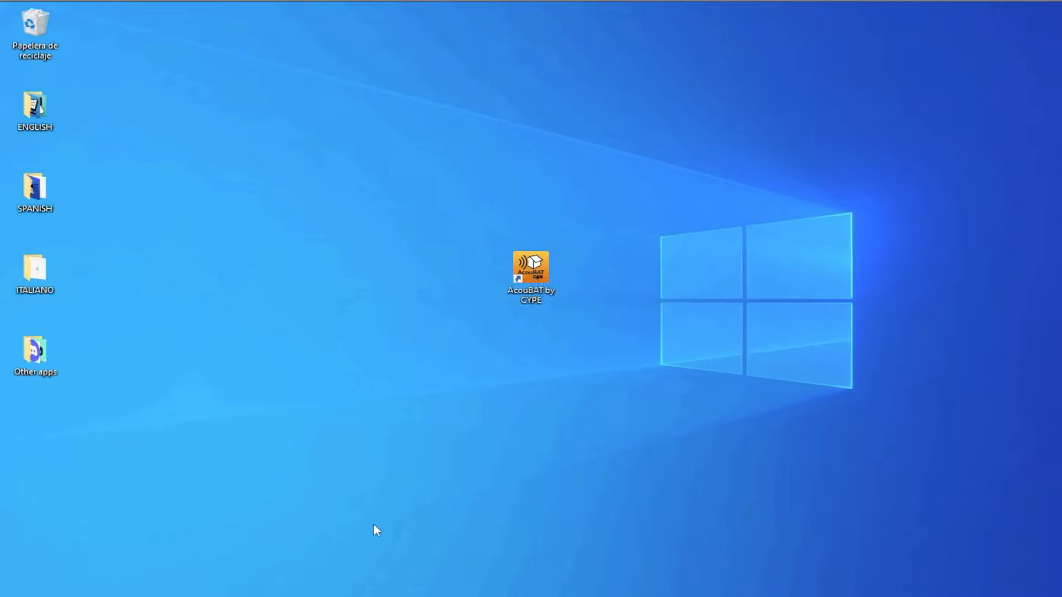
# - Switch to AcouBAT by CYPE and run the acoustic analysis of the hotel building
pyautogui.click(457, 587)
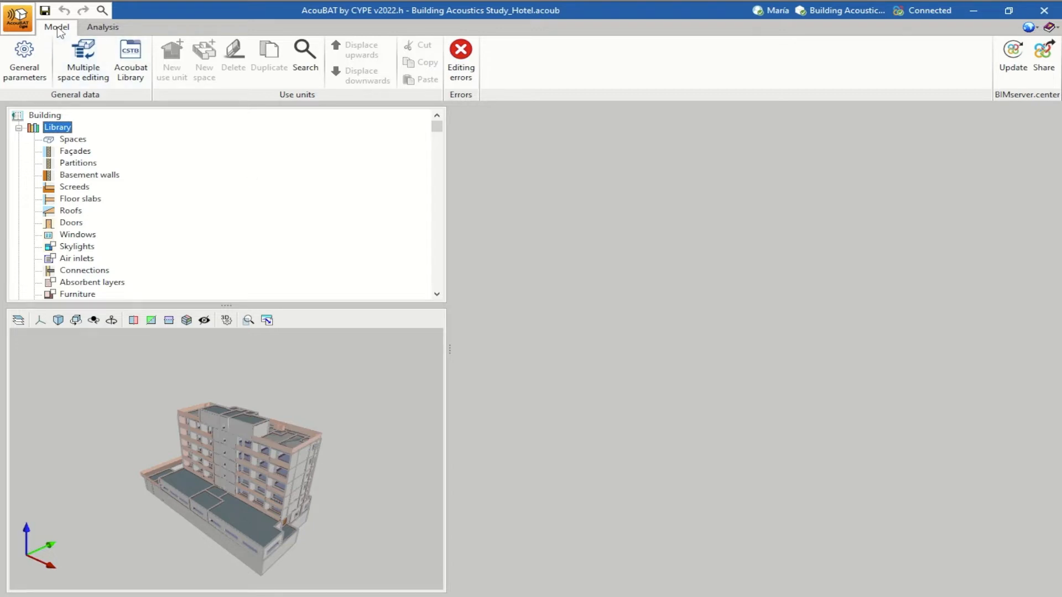
pyautogui.click(100, 29)
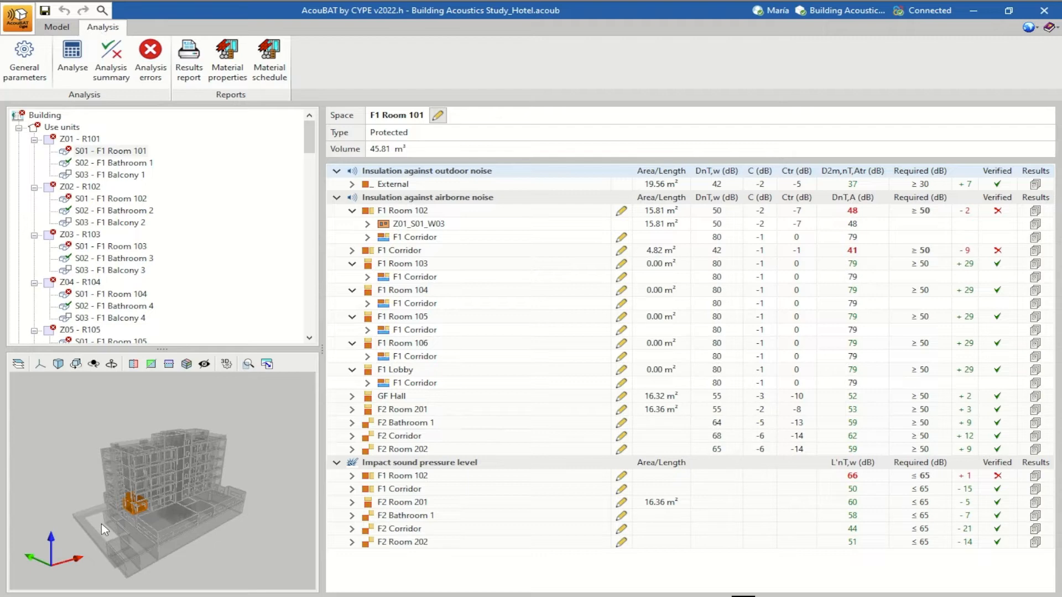
pyautogui.moveTo(157, 500)
pyautogui.mouseDown()
pyautogui.moveTo(122, 499)
pyautogui.moveTo(123, 509)
pyautogui.mouseUp()
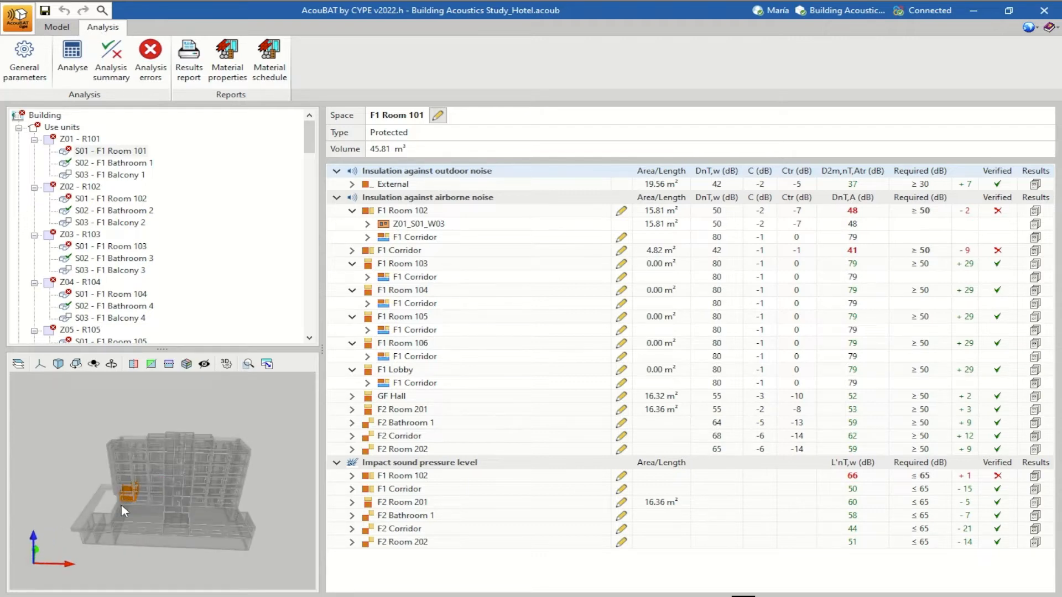
pyautogui.click(77, 67)
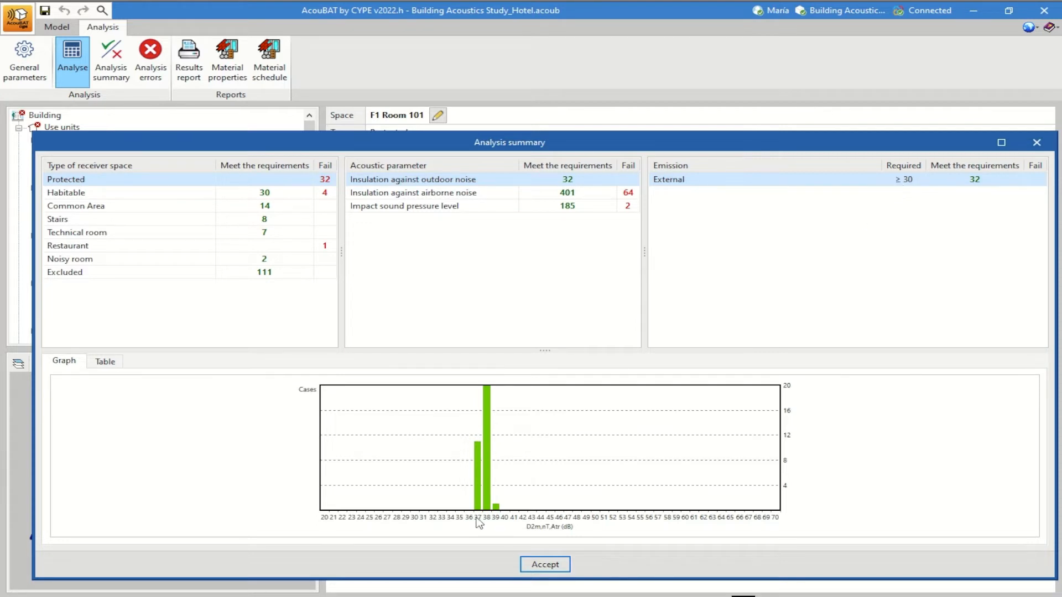
# - Examine the outdoor noise insulation results of the protected spaces in the analysis summary, both as a graph and as a table
pyautogui.scroll(1, 476, 519)
pyautogui.scroll(-4, 476, 521)
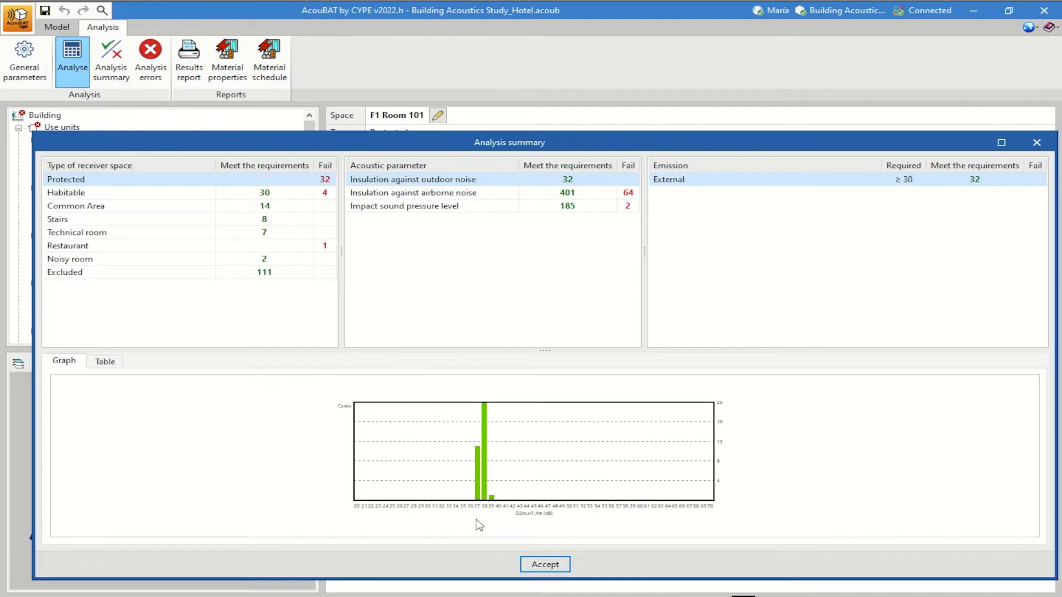
pyautogui.scroll(2, 477, 521)
pyautogui.scroll(3, 487, 520)
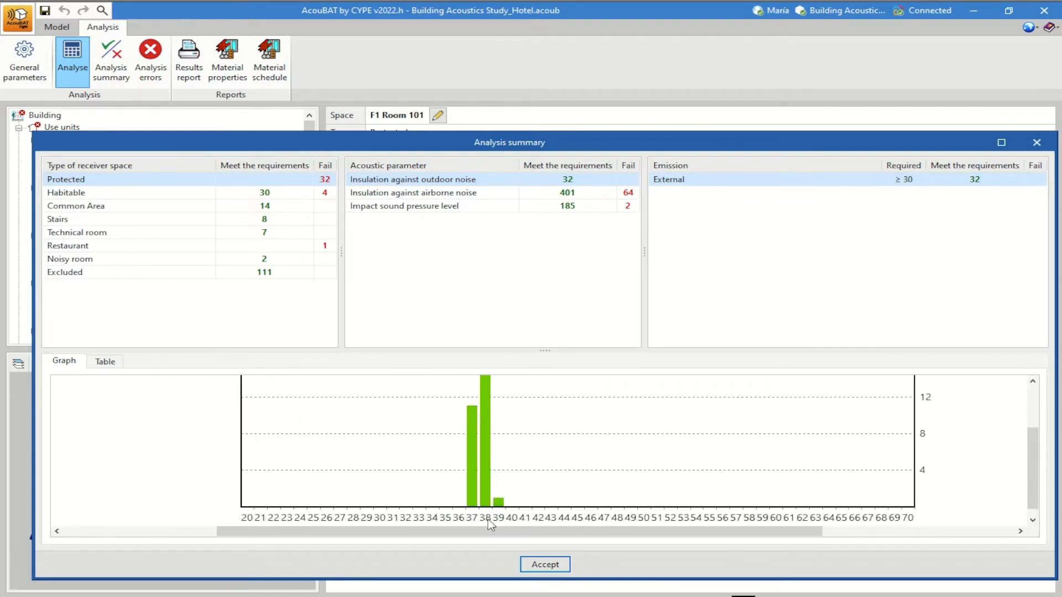
pyautogui.scroll(-3, 489, 517)
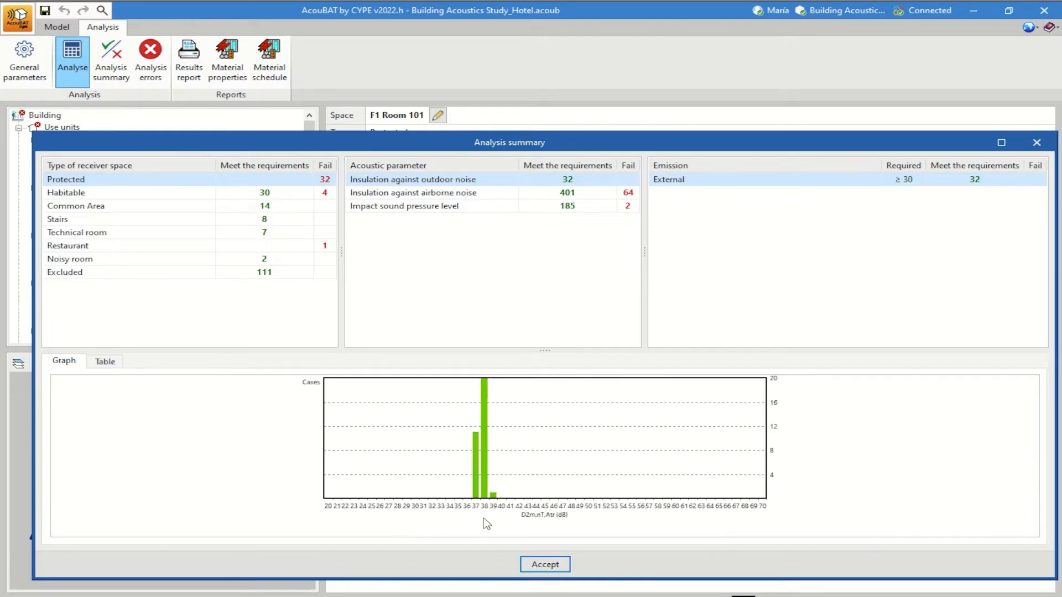
pyautogui.scroll(1, 479, 508)
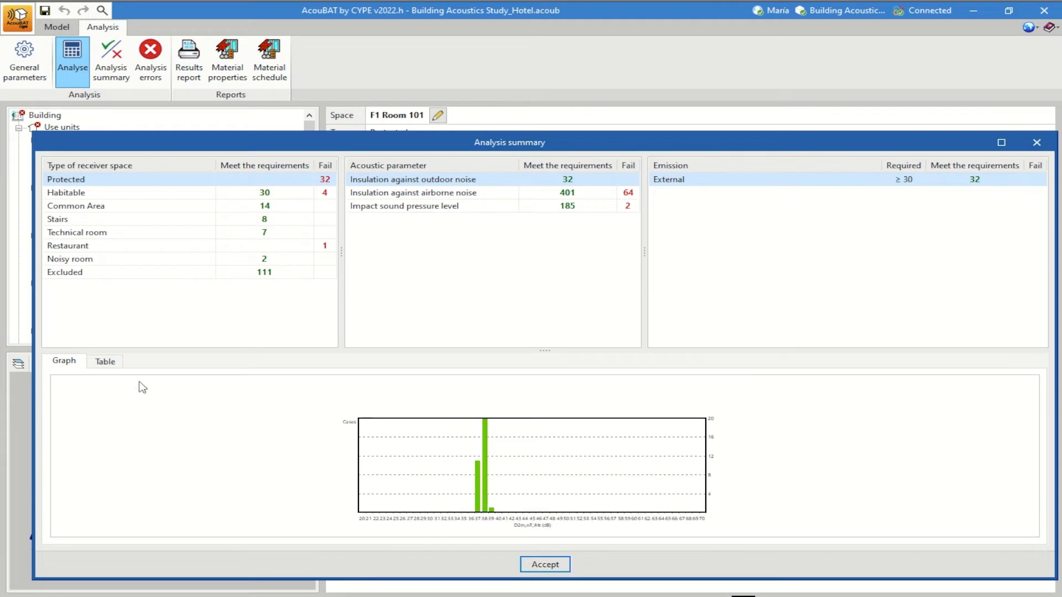
pyautogui.click(99, 368)
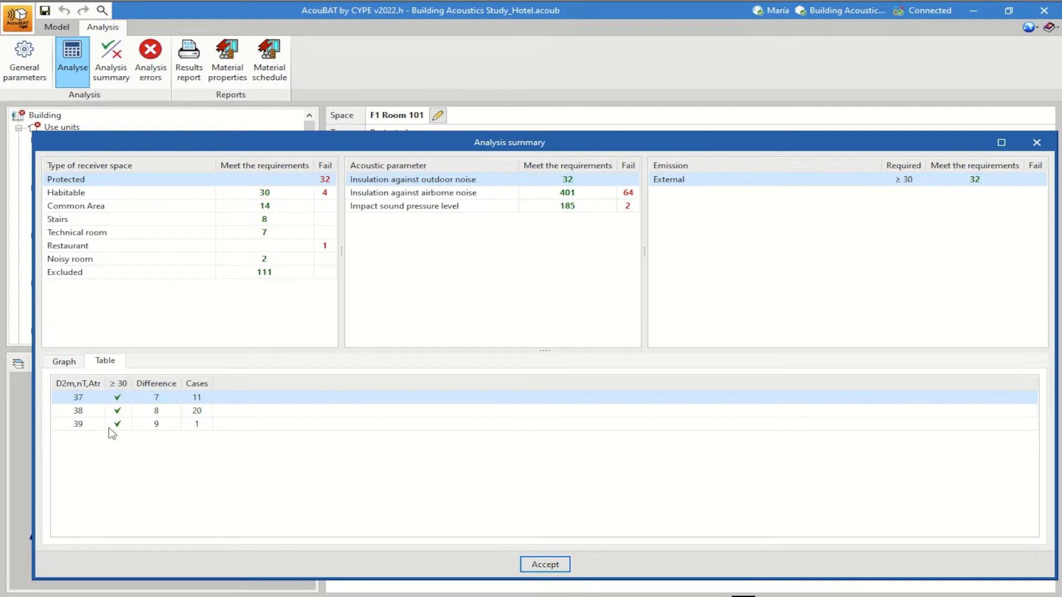
pyautogui.click(64, 362)
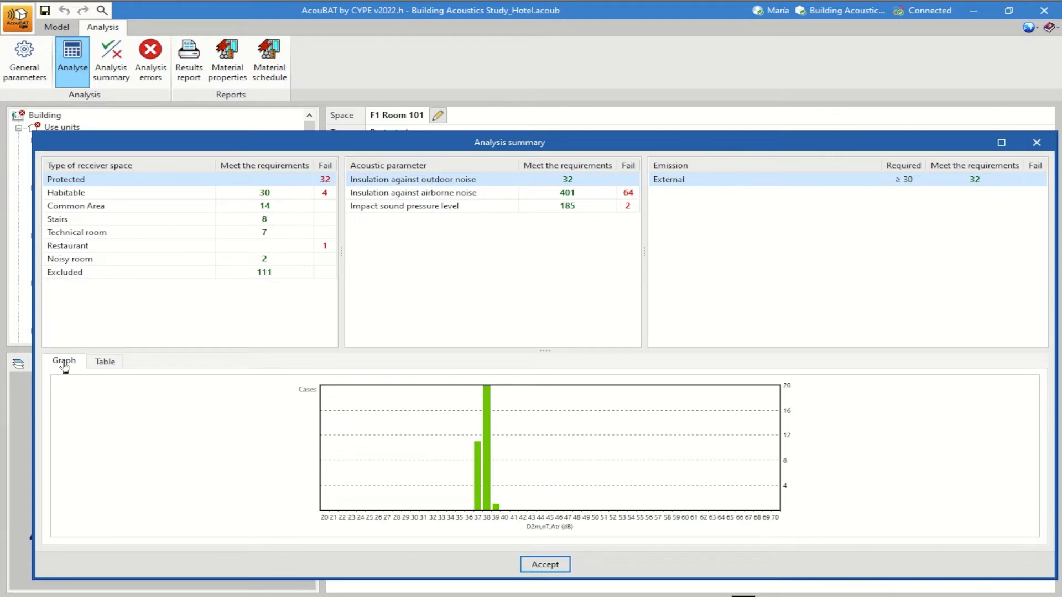
# - Examine the airborne noise insulation results between protected spaces, both as a graph and as a table
pyautogui.click(389, 199)
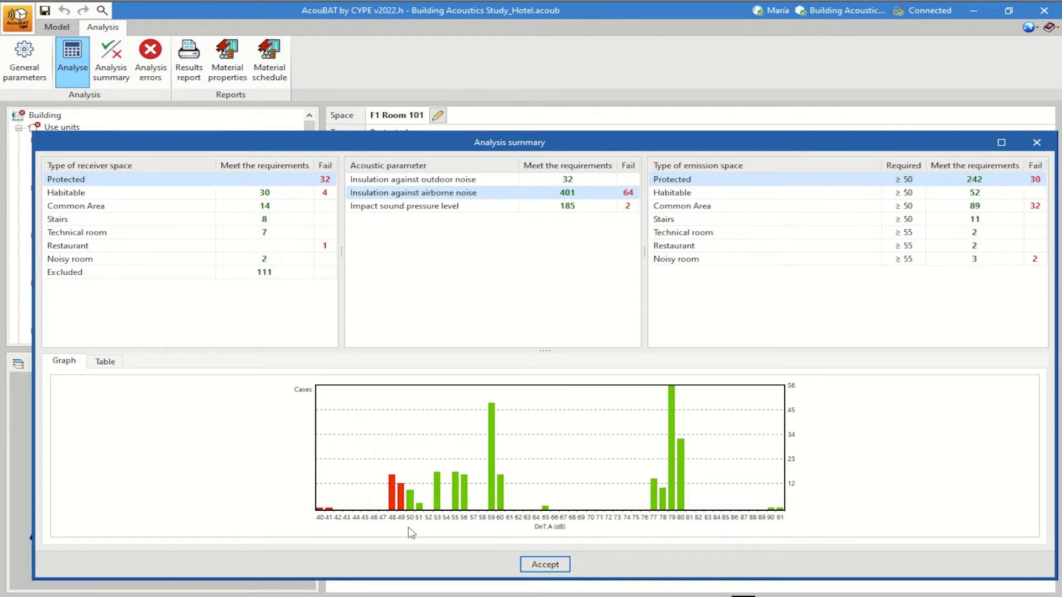
pyautogui.scroll(1, 420, 517)
pyautogui.scroll(-1, 432, 499)
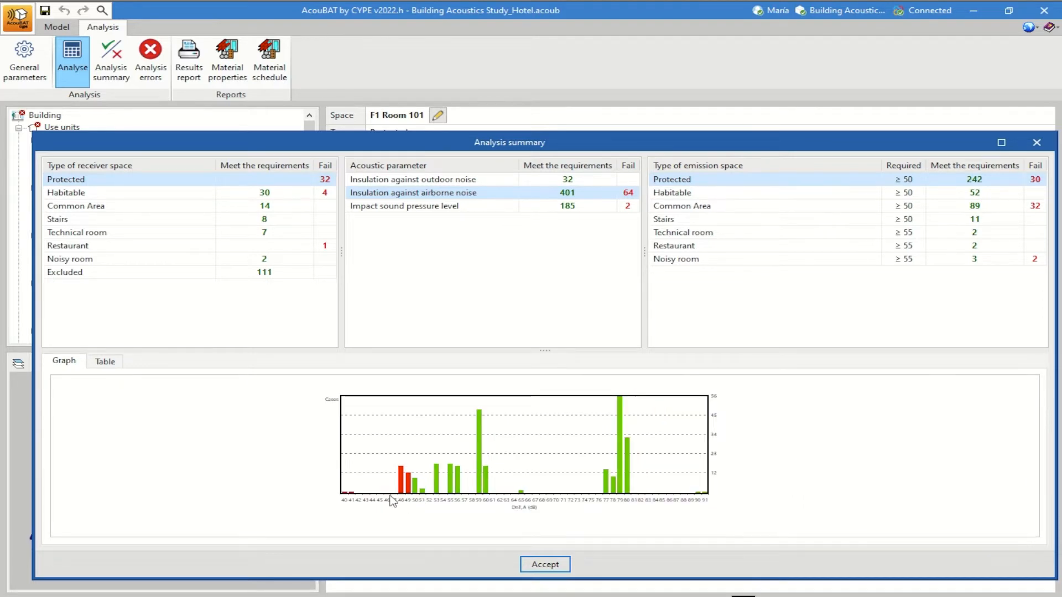
pyautogui.scroll(1, 389, 506)
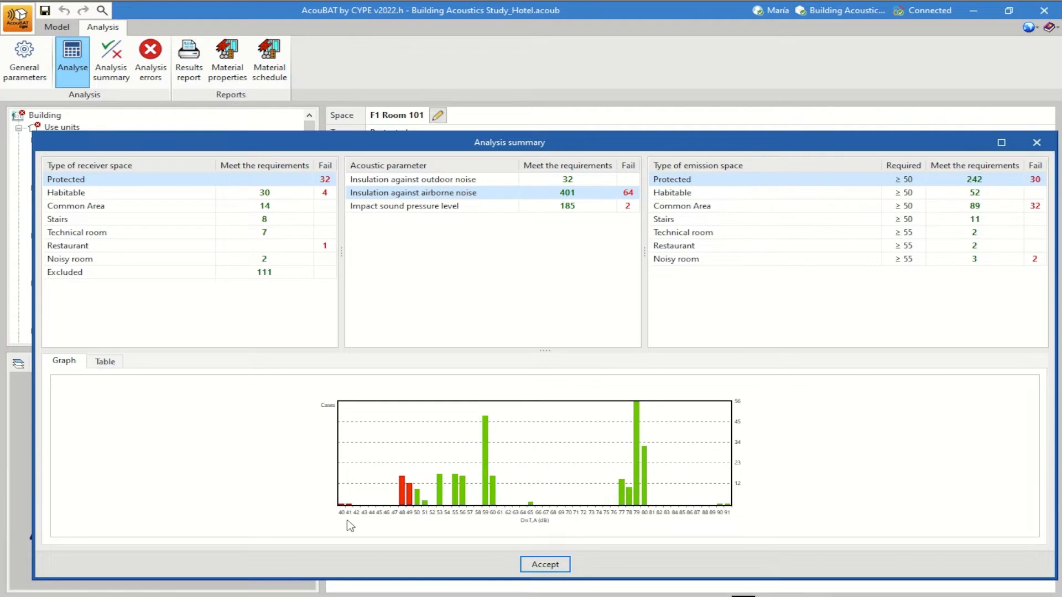
pyautogui.scroll(1, 346, 525)
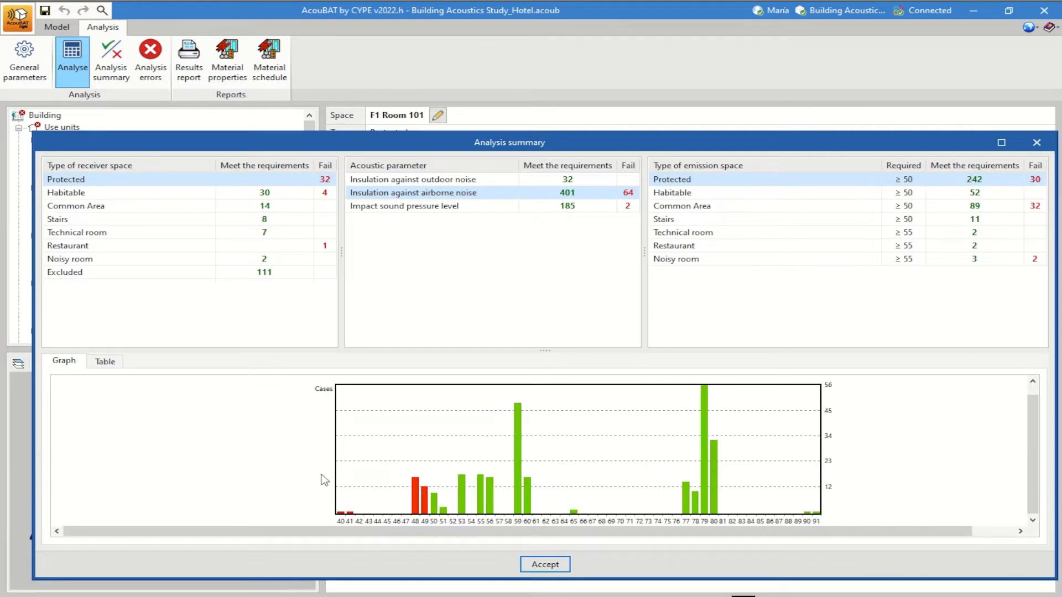
pyautogui.click(103, 370)
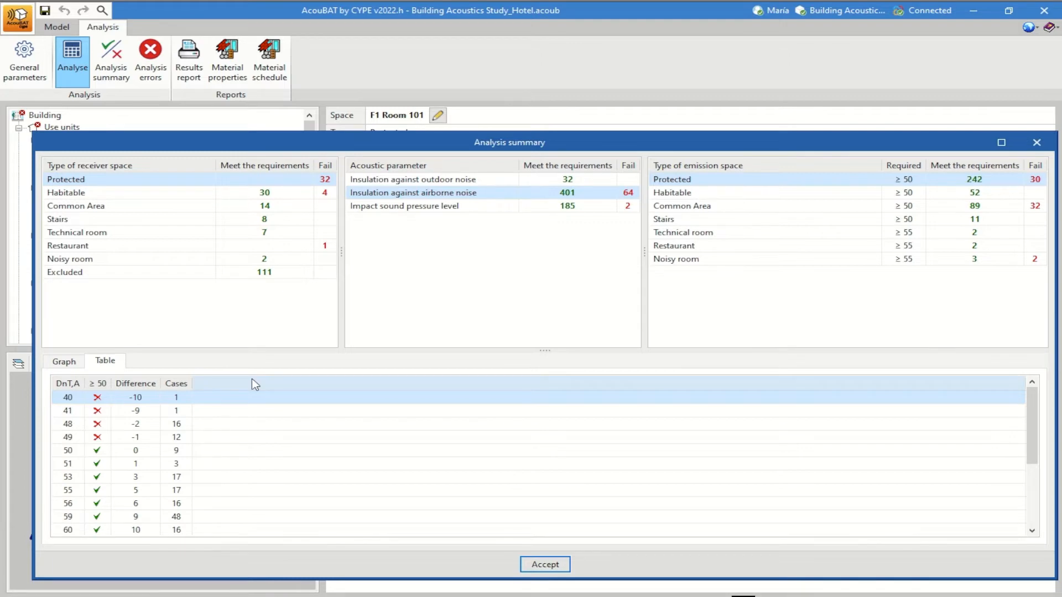
pyautogui.click(65, 363)
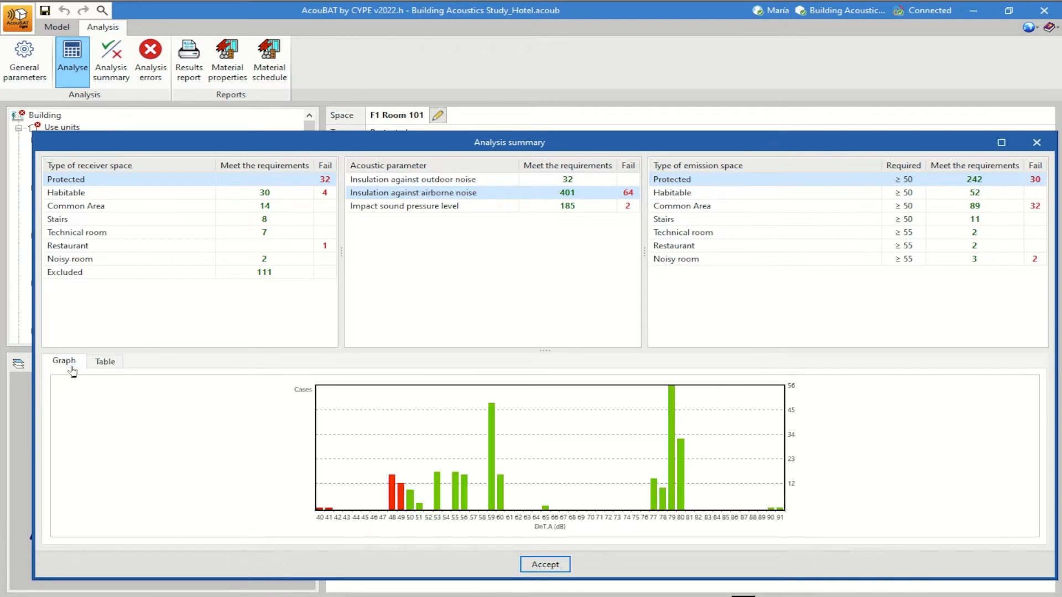
# - Compare the airborne noise graphs for the Habitable, Common Area, Stairs, Technical room, Restaurant and Noisy room emission spaces
pyautogui.click(708, 196)
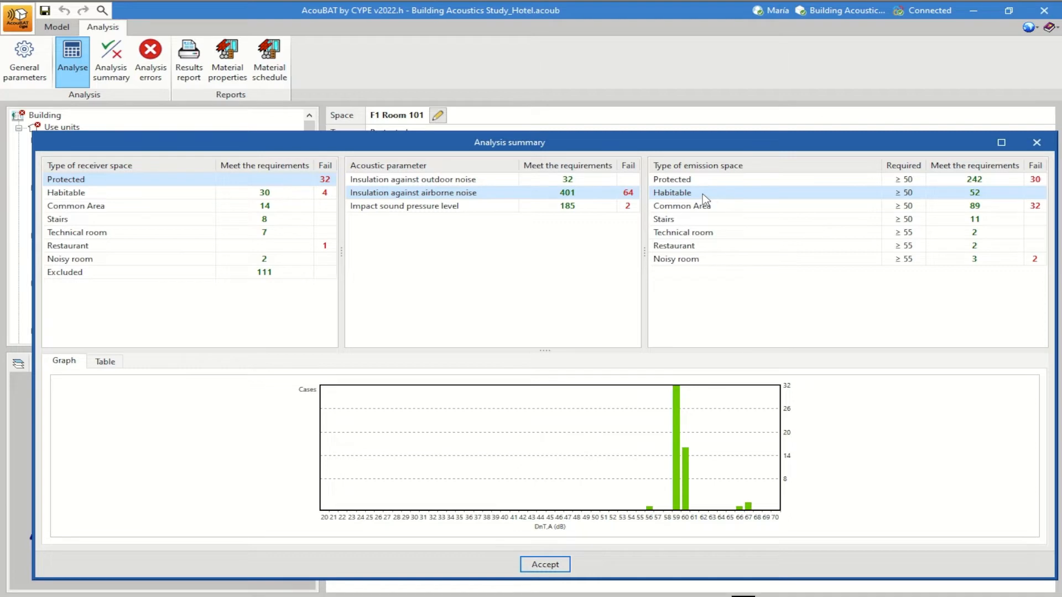
pyautogui.click(713, 213)
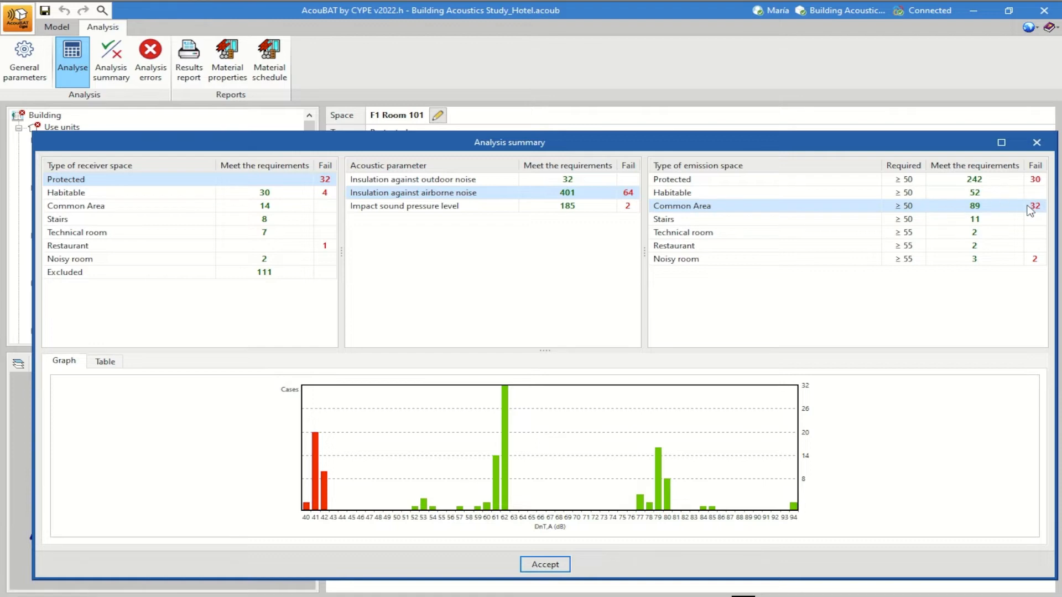
pyautogui.click(714, 223)
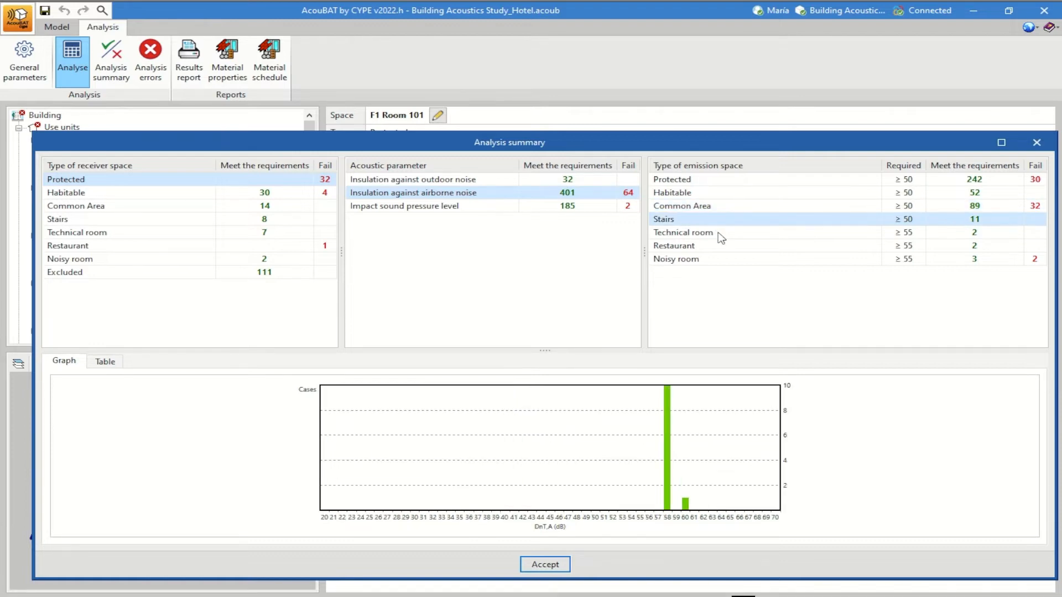
pyautogui.click(718, 232)
pyautogui.click(717, 249)
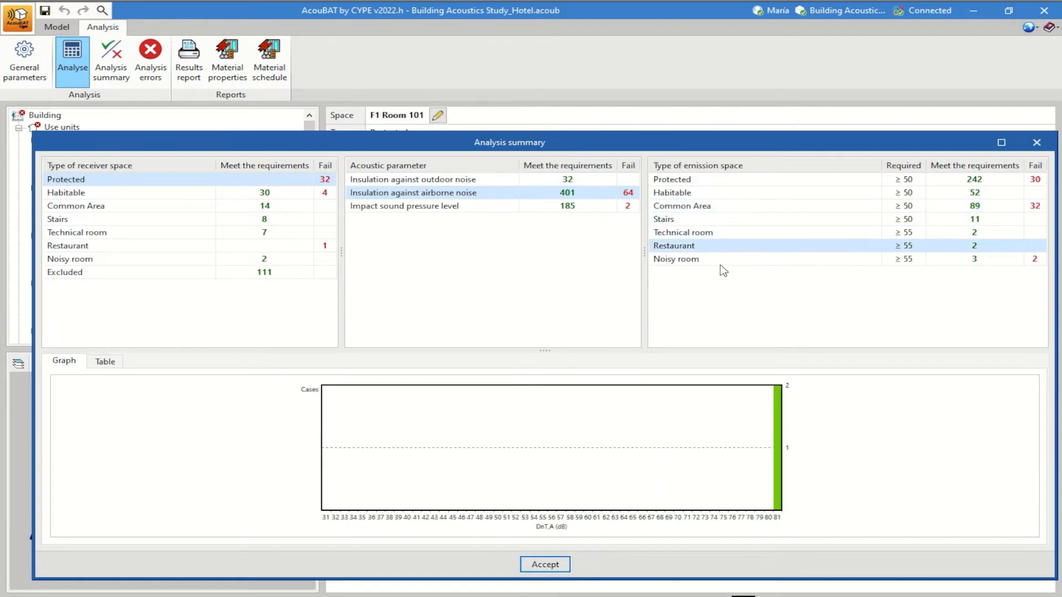
pyautogui.click(719, 265)
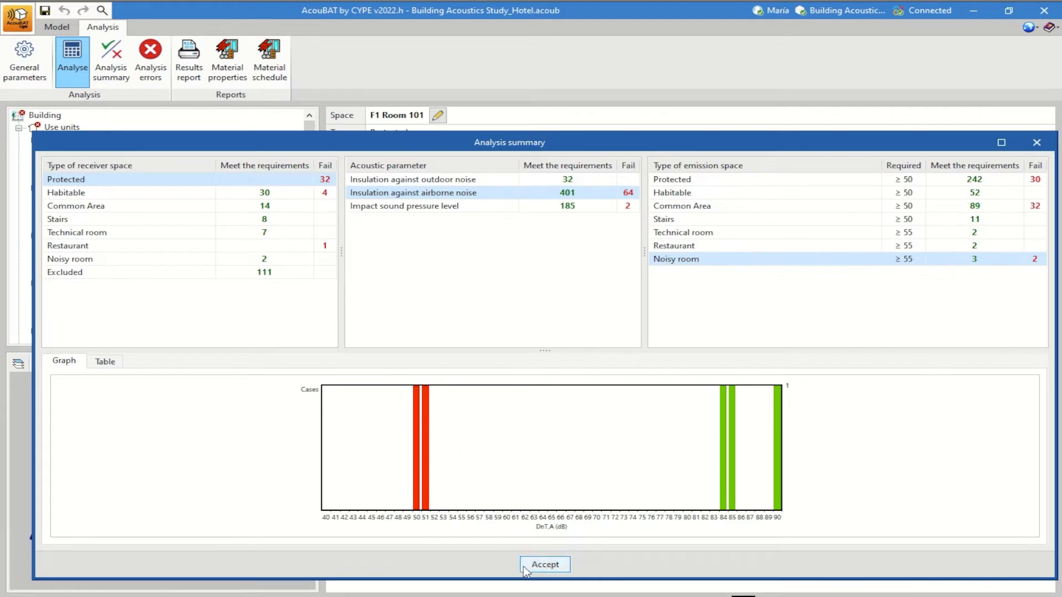
# - Check the summary results for each receiver space type from Habitable through Excluded, and close the analysis summary
pyautogui.click(76, 195)
pyautogui.click(76, 207)
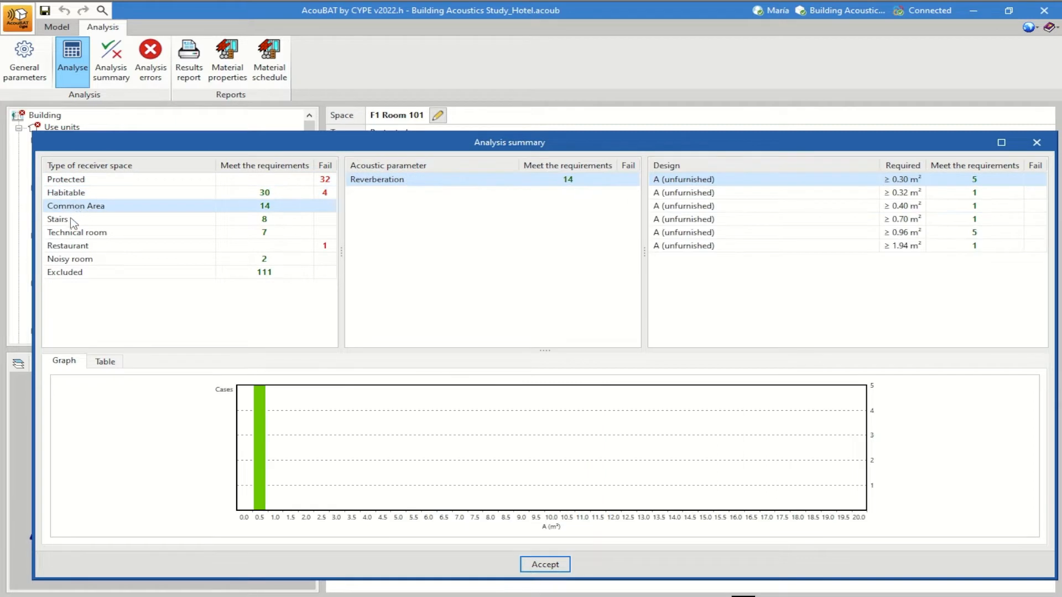
pyautogui.click(70, 222)
pyautogui.click(71, 235)
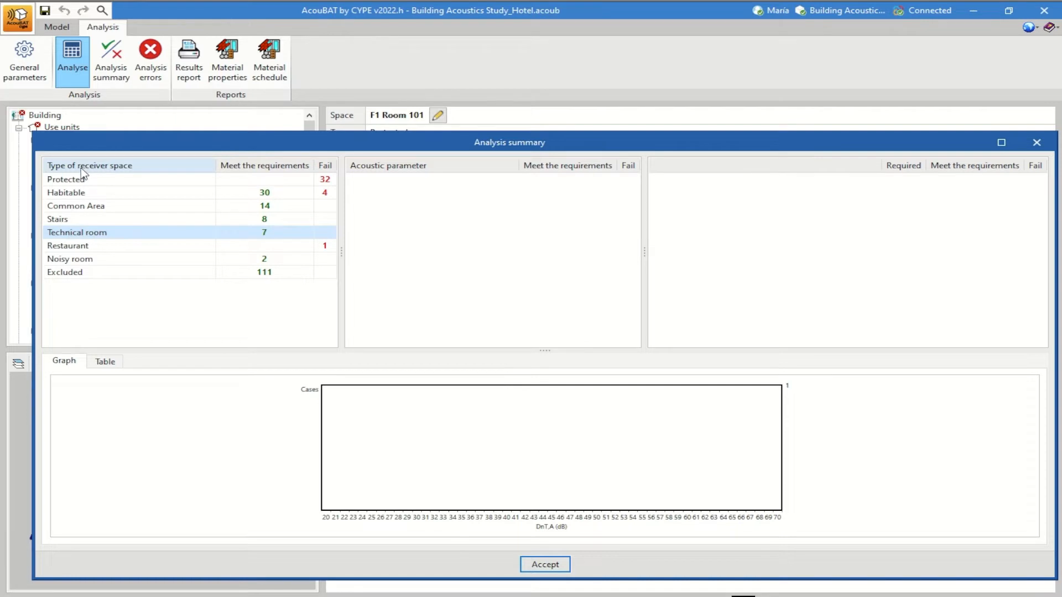
pyautogui.click(91, 247)
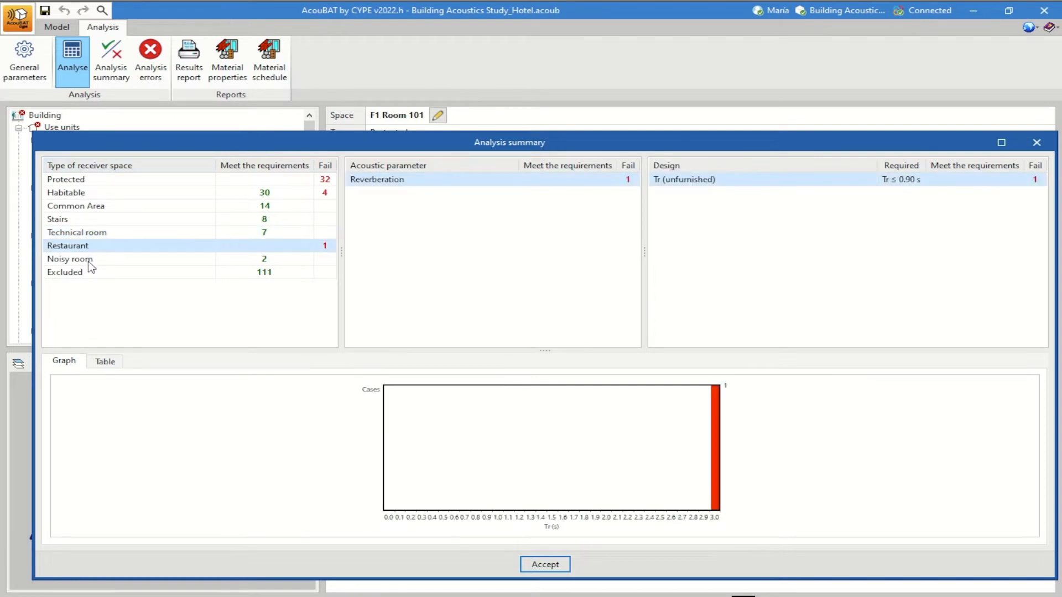
pyautogui.click(90, 261)
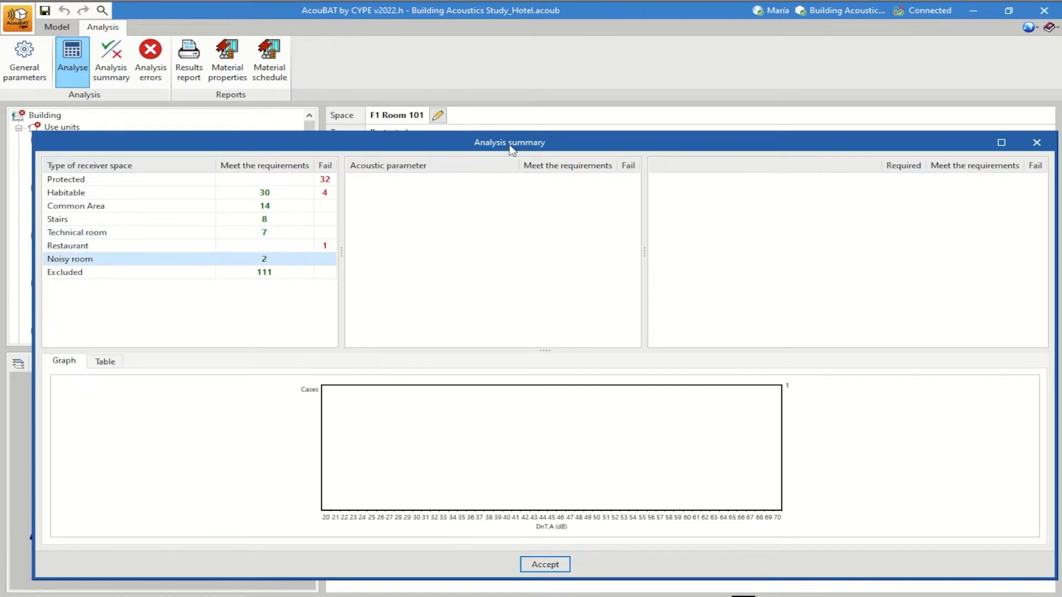
pyautogui.click(90, 274)
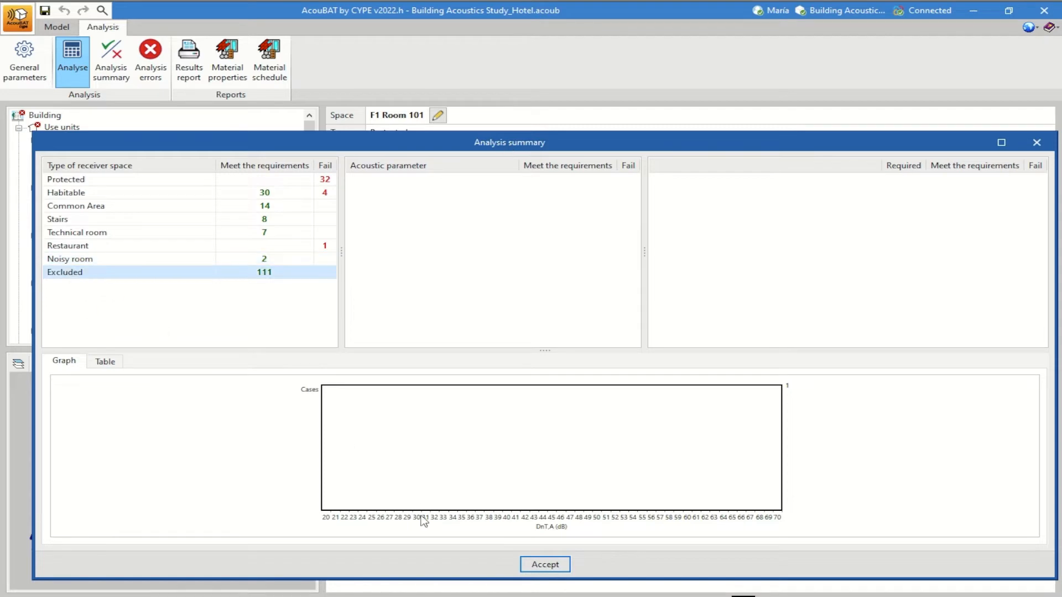
pyautogui.click(532, 564)
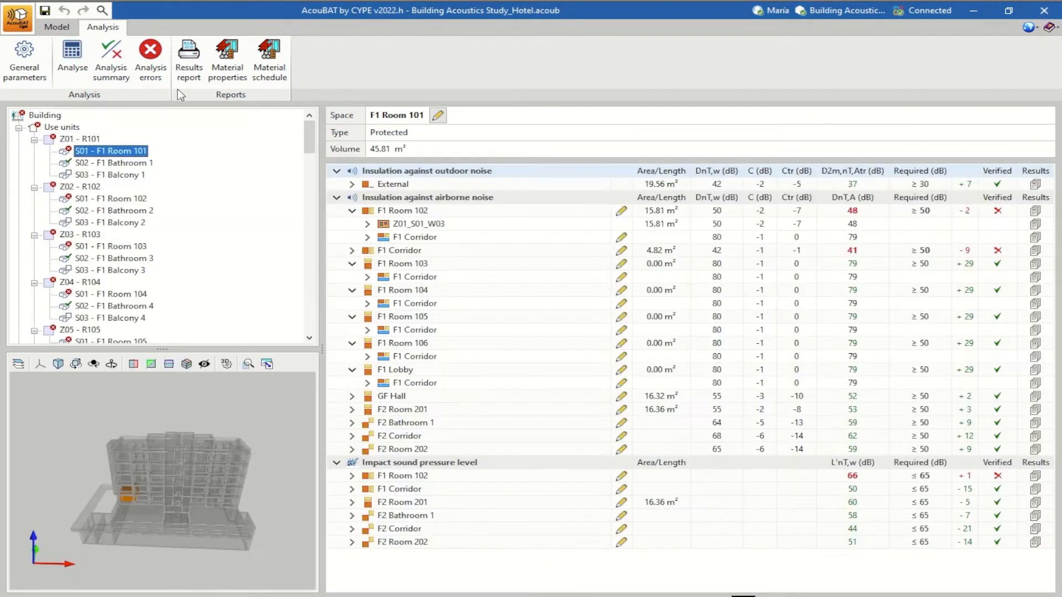
# - Bring up the analysis summary again without rerunning the analysis, and close it
pyautogui.click(111, 58)
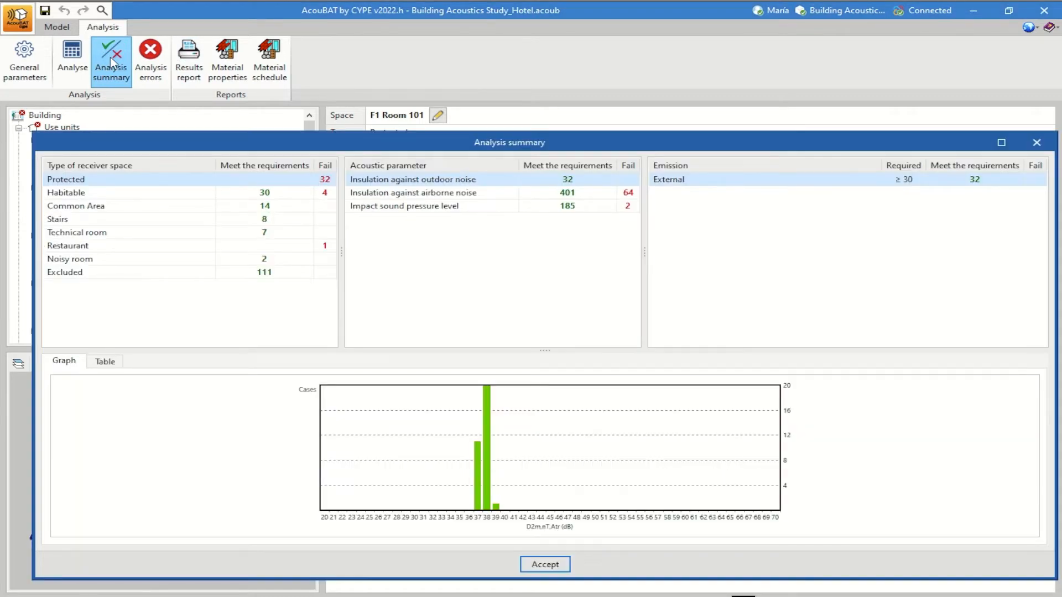
pyautogui.click(544, 565)
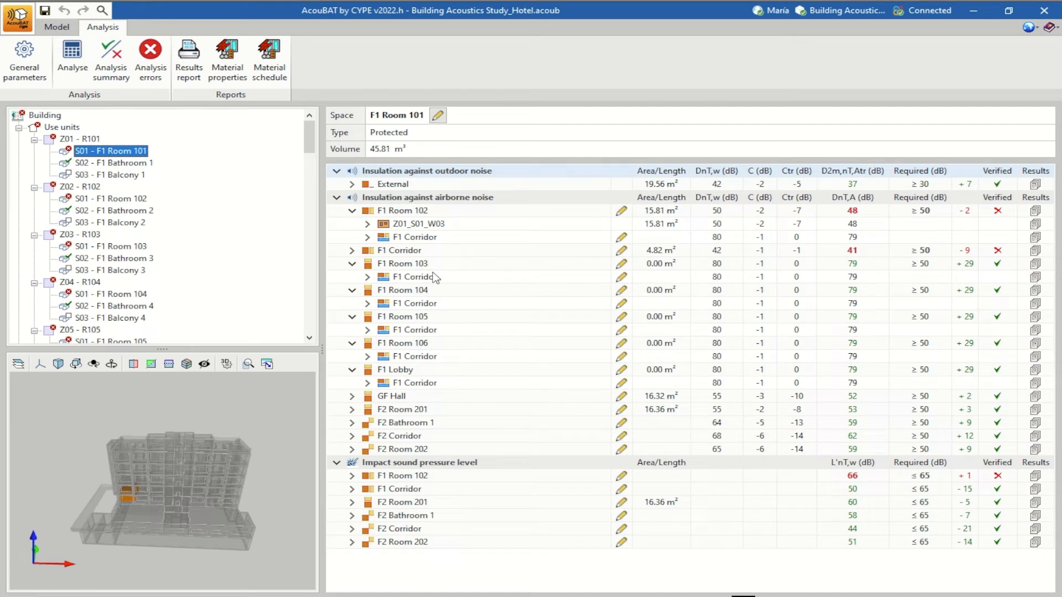
# - Look through the building's use units, highlighting them all and unit Z02 - R102 in the model, and collapse and re-expand the Use units branch
pyautogui.click(60, 128)
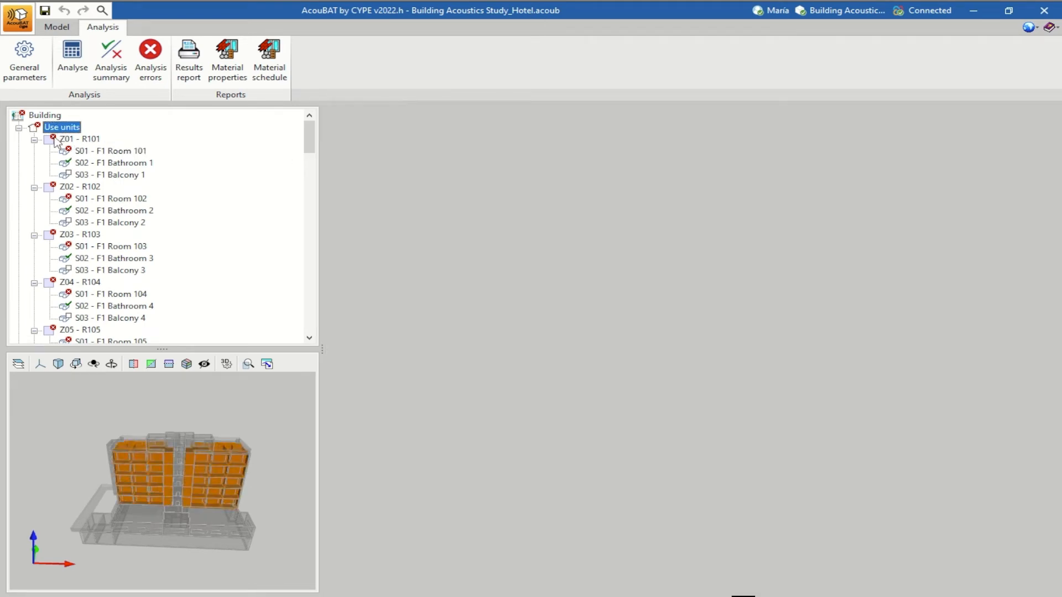
pyautogui.click(70, 190)
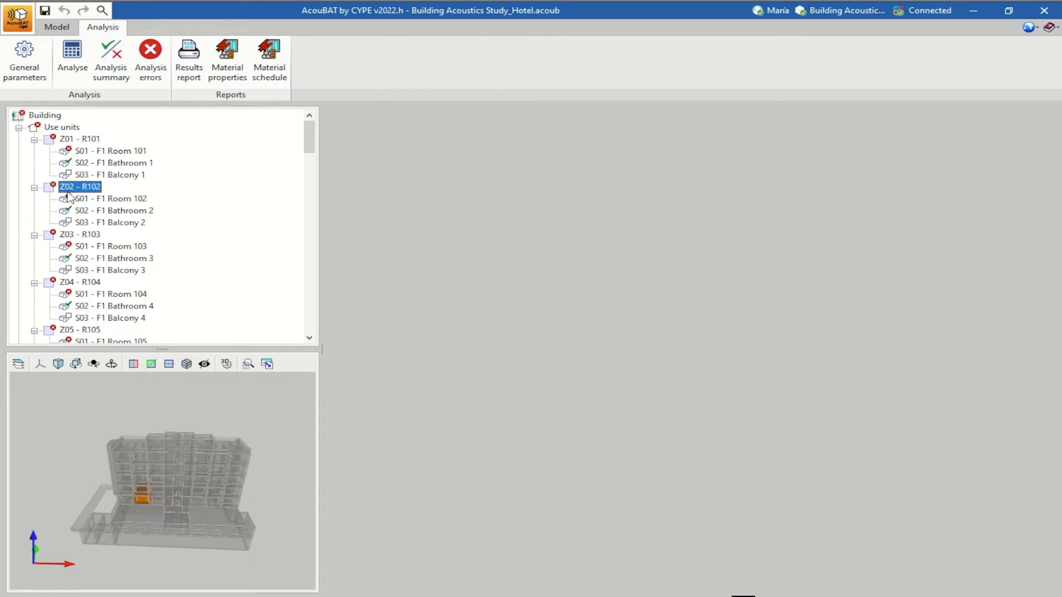
pyautogui.scroll(-1, 70, 198)
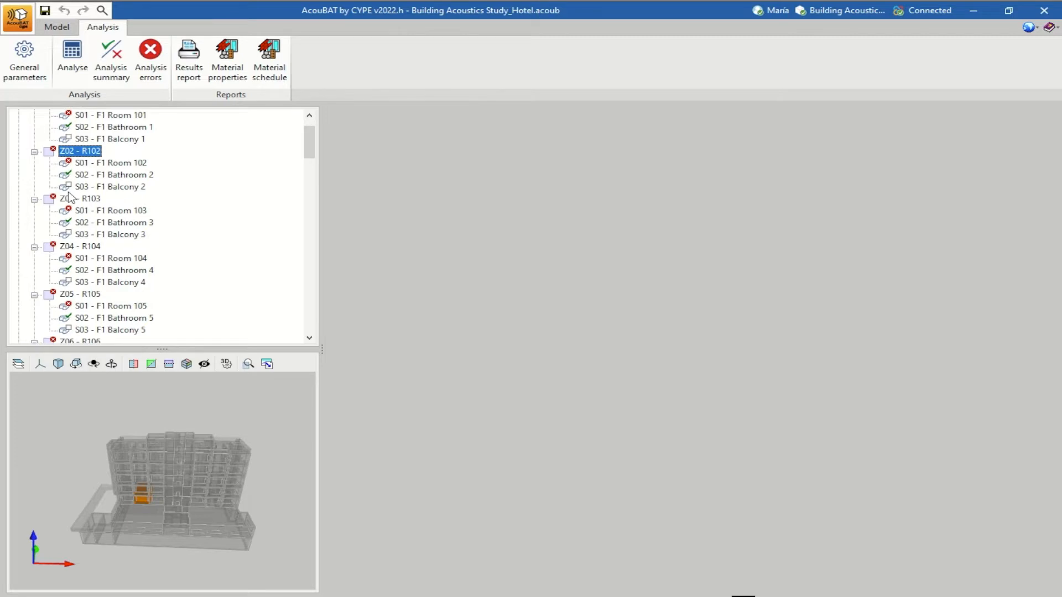
pyautogui.scroll(1, 70, 197)
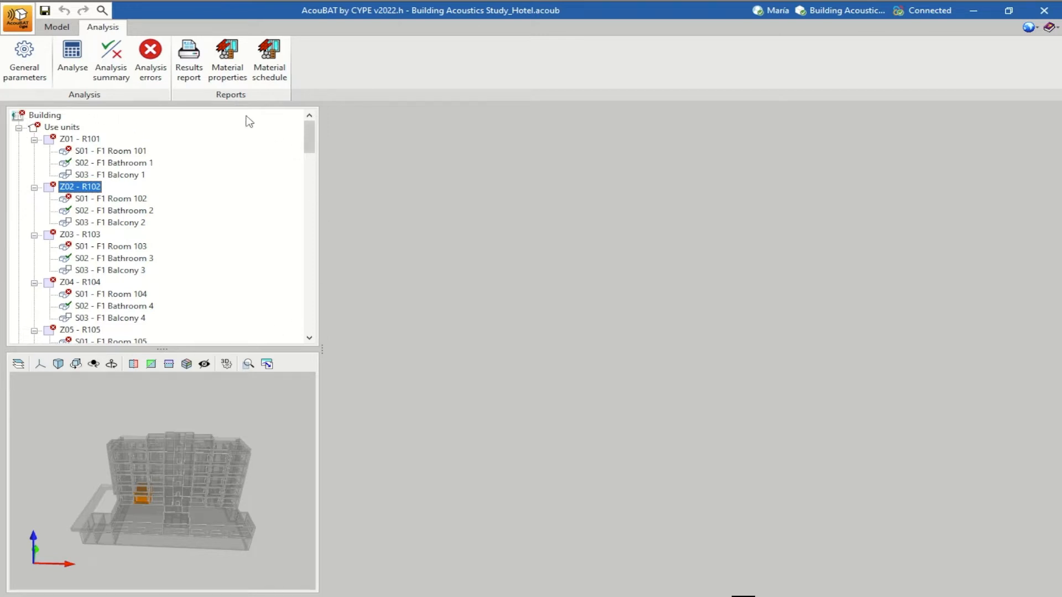
pyautogui.click(19, 128)
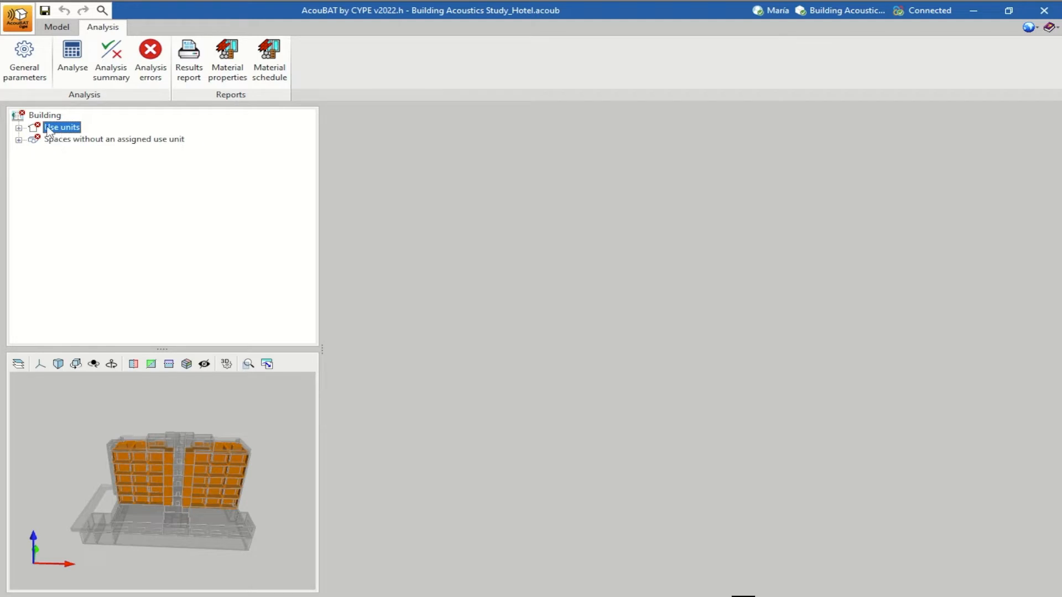
pyautogui.click(19, 131)
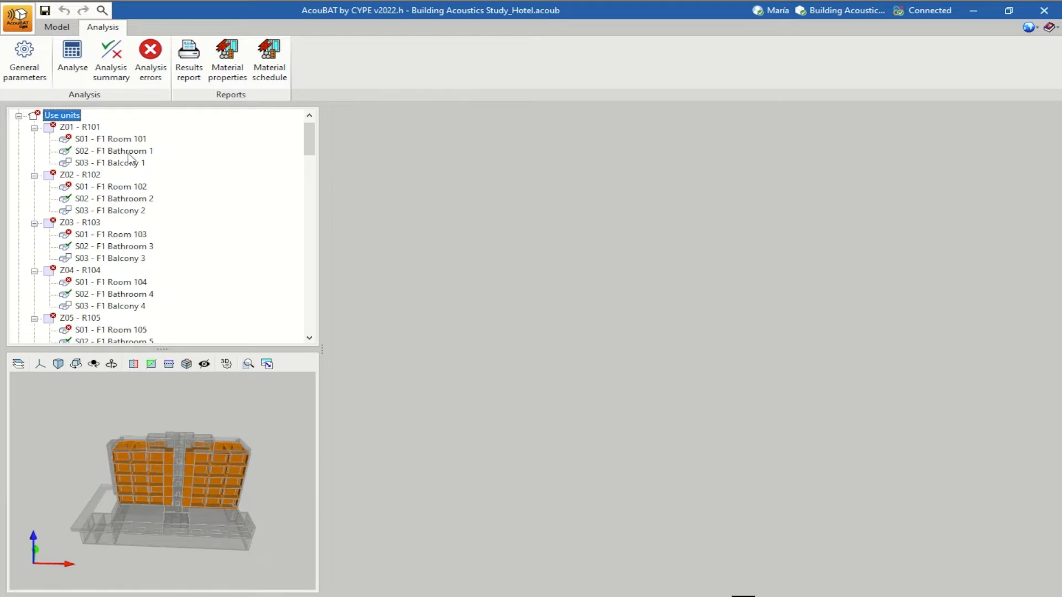
# - Collapse the Use units branch, expand the spaces without an assigned use unit, and check technical room spaces S01 to S03
pyautogui.click(19, 117)
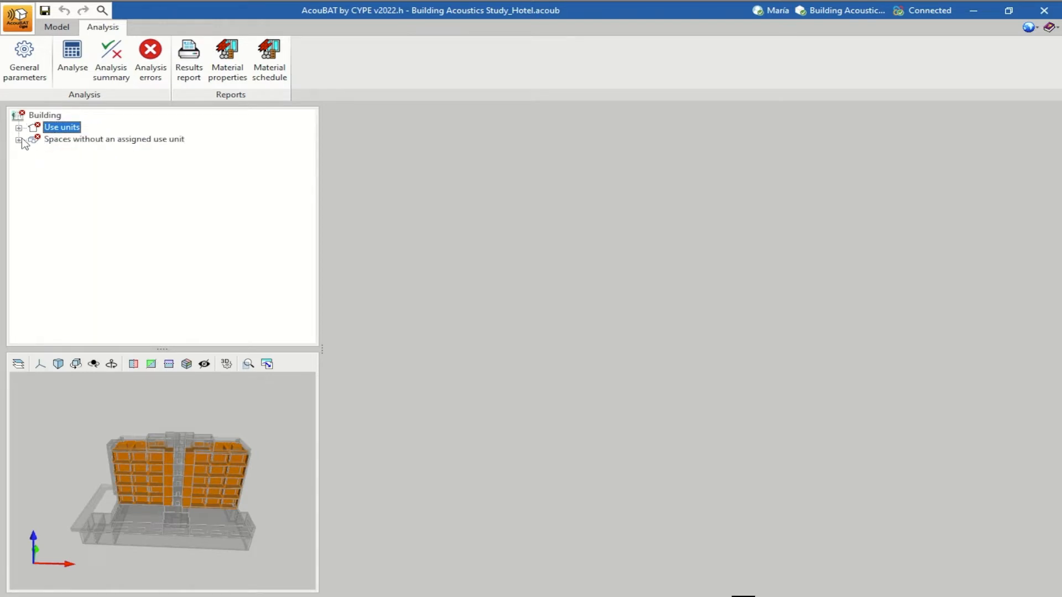
pyautogui.click(22, 139)
pyautogui.click(99, 127)
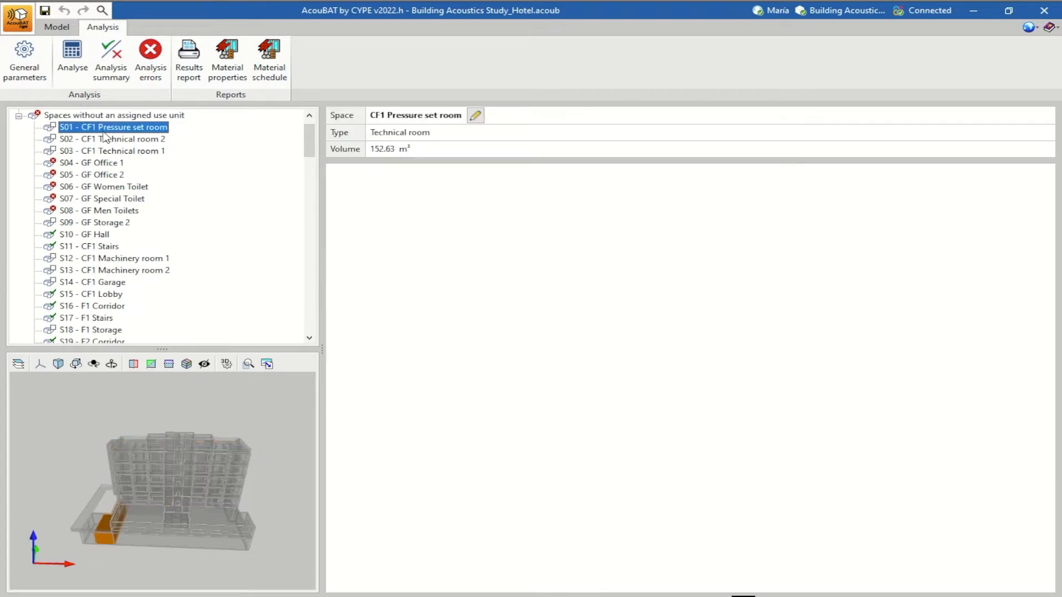
pyautogui.click(105, 140)
pyautogui.click(104, 151)
# - Review the acoustic results of GF Office 1, GF Office 2, GF Women Toilet and GF Special Toilet
pyautogui.click(102, 163)
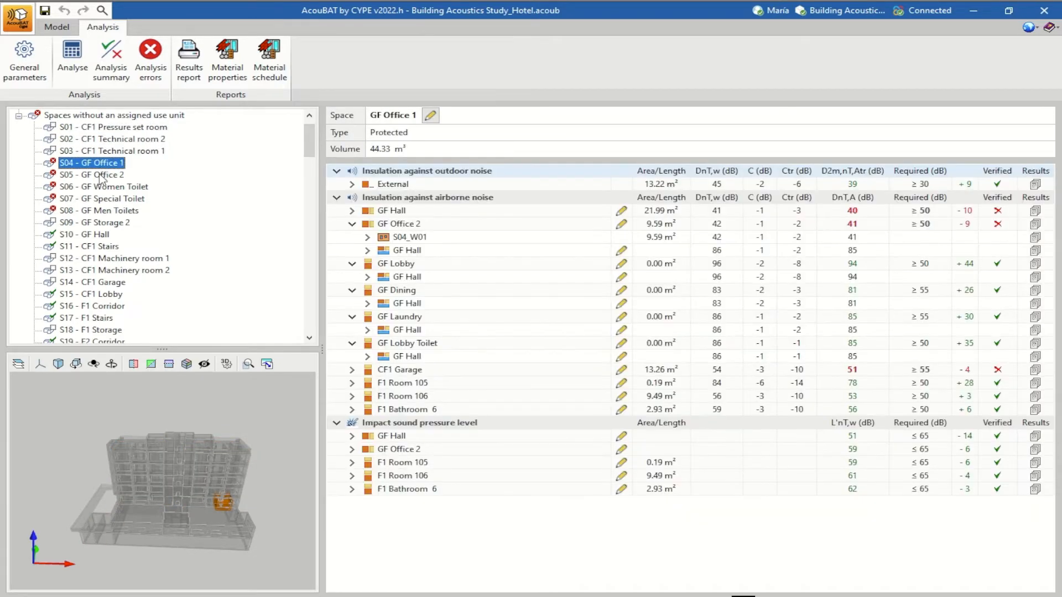
pyautogui.click(101, 174)
pyautogui.click(98, 191)
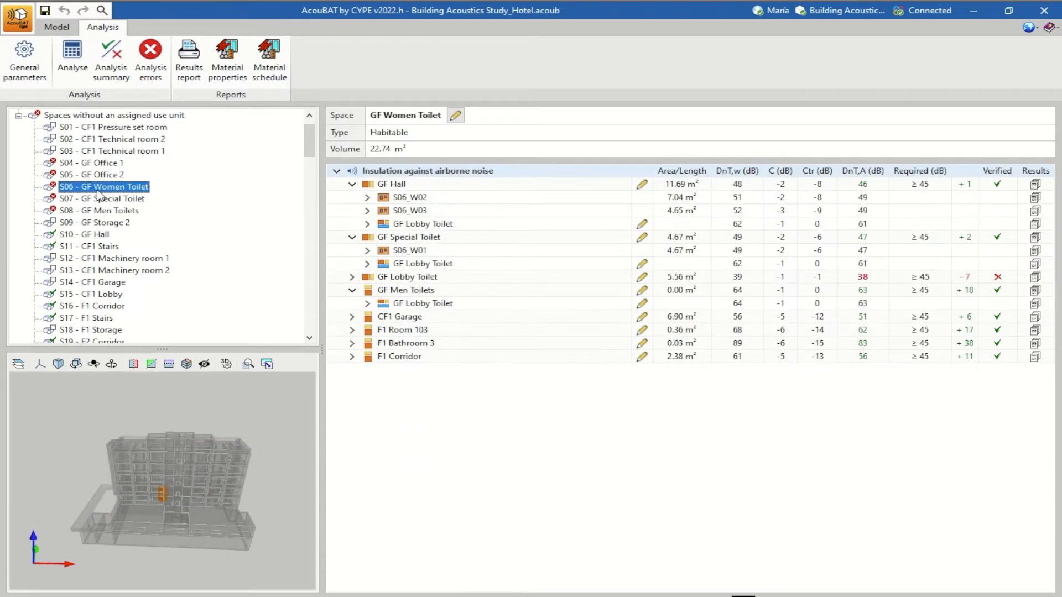
pyautogui.click(99, 200)
# - Check the reverberation results of GF Hall and CF1 Stairs, and collapse the branch of spaces without an assigned use unit
pyautogui.click(103, 236)
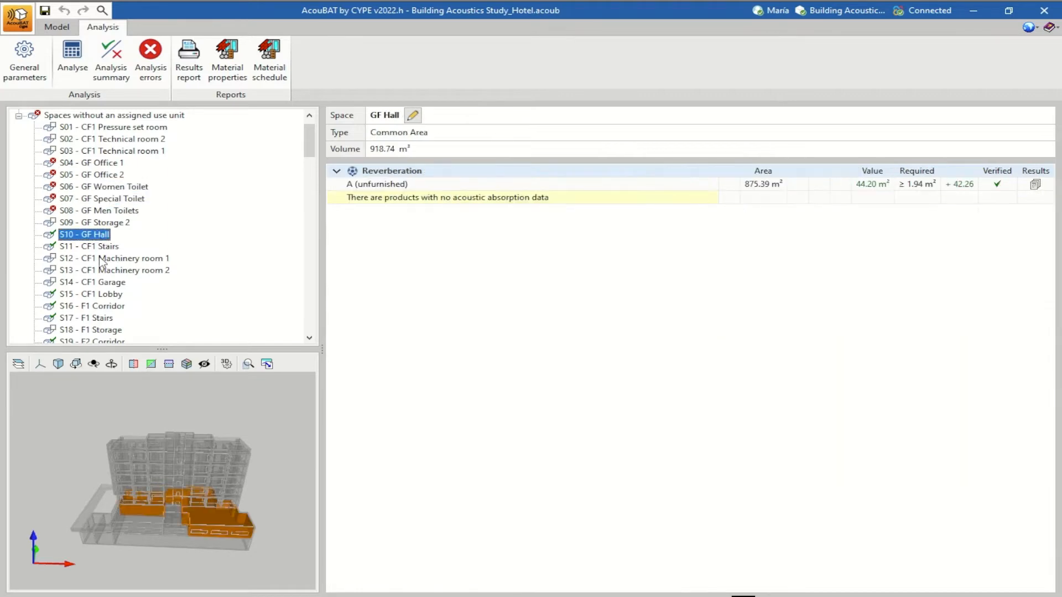
pyautogui.click(102, 247)
pyautogui.scroll(1, 103, 258)
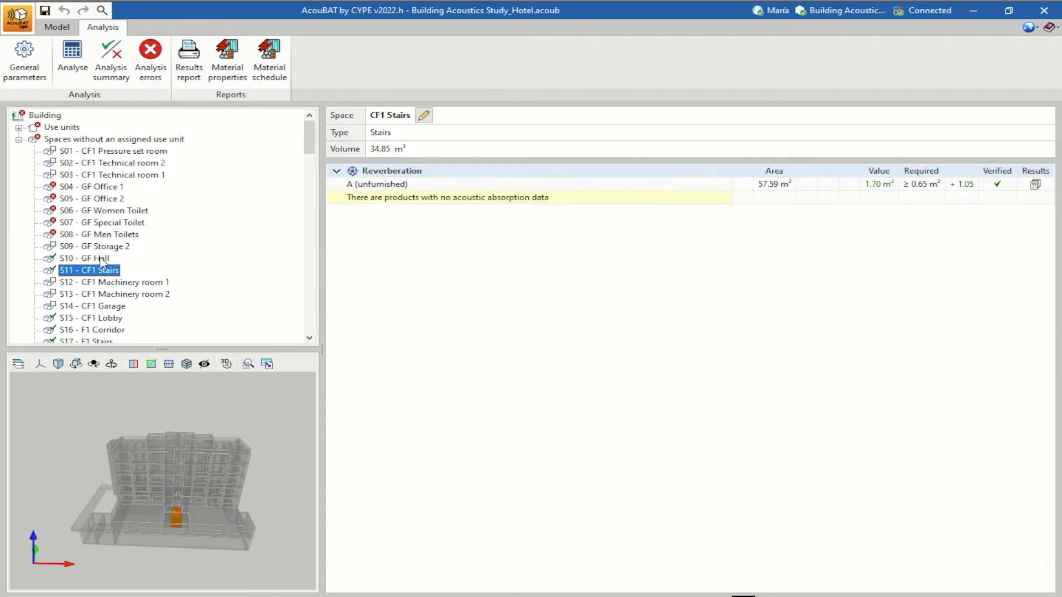
pyautogui.click(19, 141)
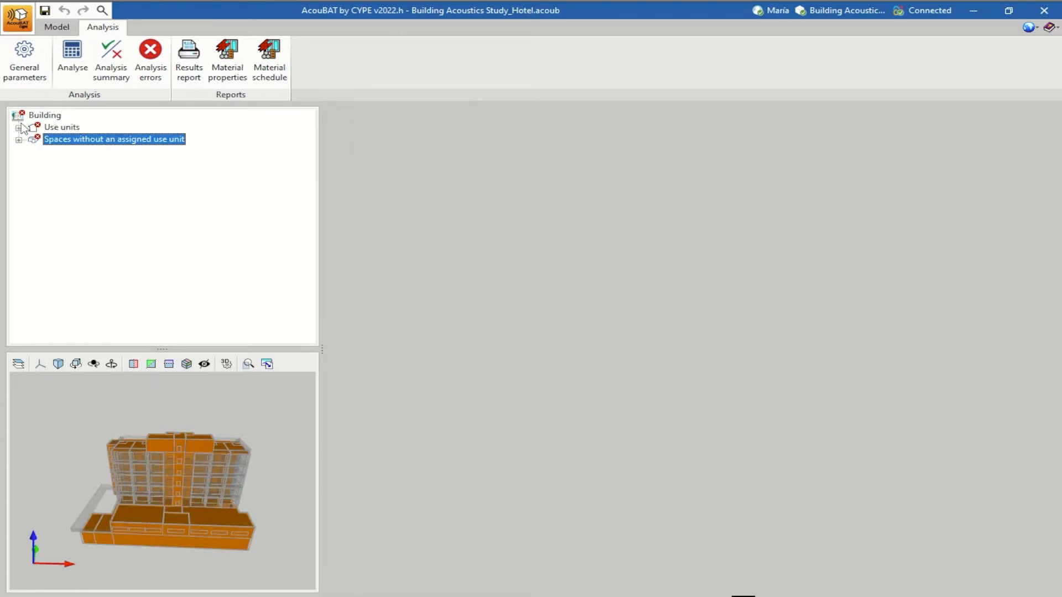
# - Expand the Use units branch, show the results of F1 Room 101 and inspect the room's location in the model up close
pyautogui.click(19, 127)
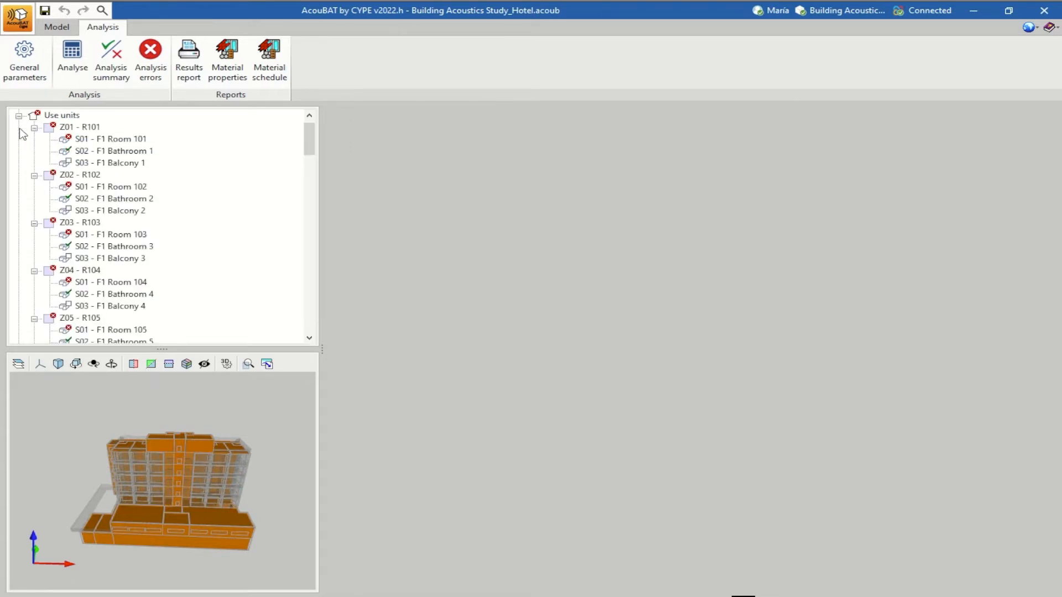
pyautogui.click(99, 141)
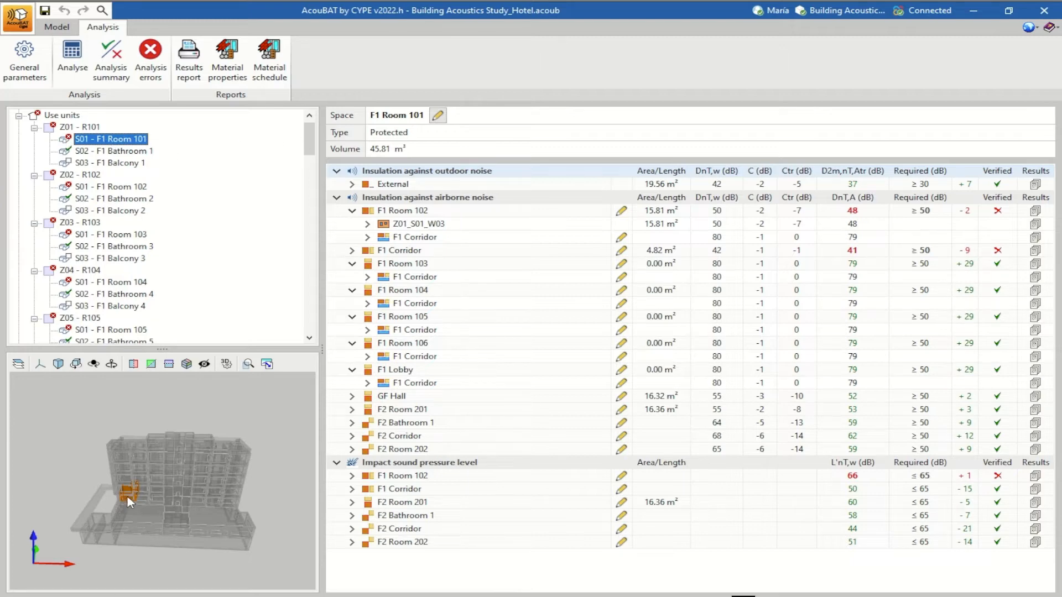
pyautogui.moveTo(113, 494); pyautogui.dragTo(124, 494)
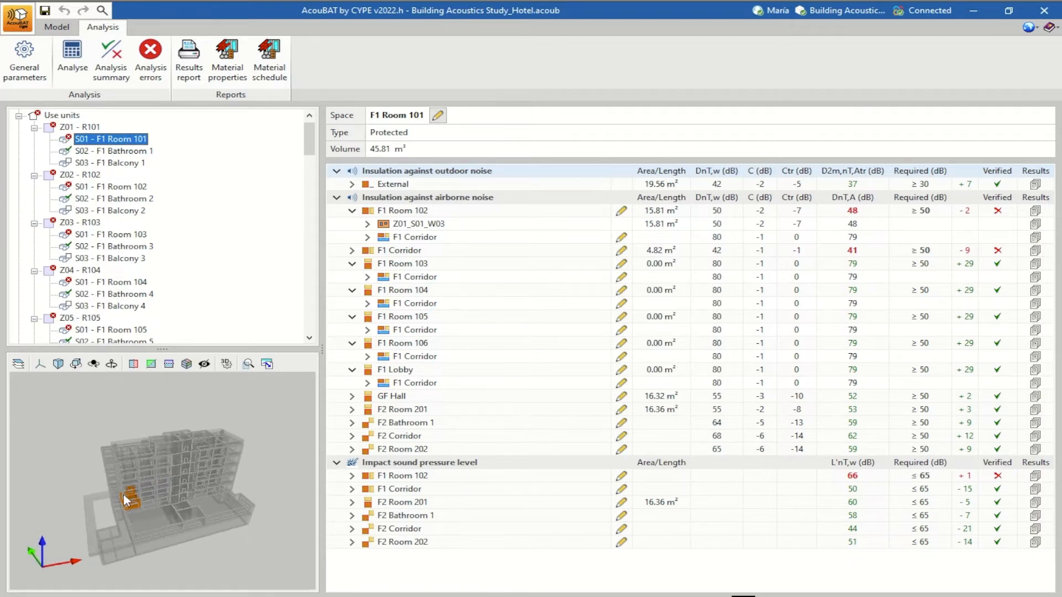
pyautogui.scroll(5, 115, 509)
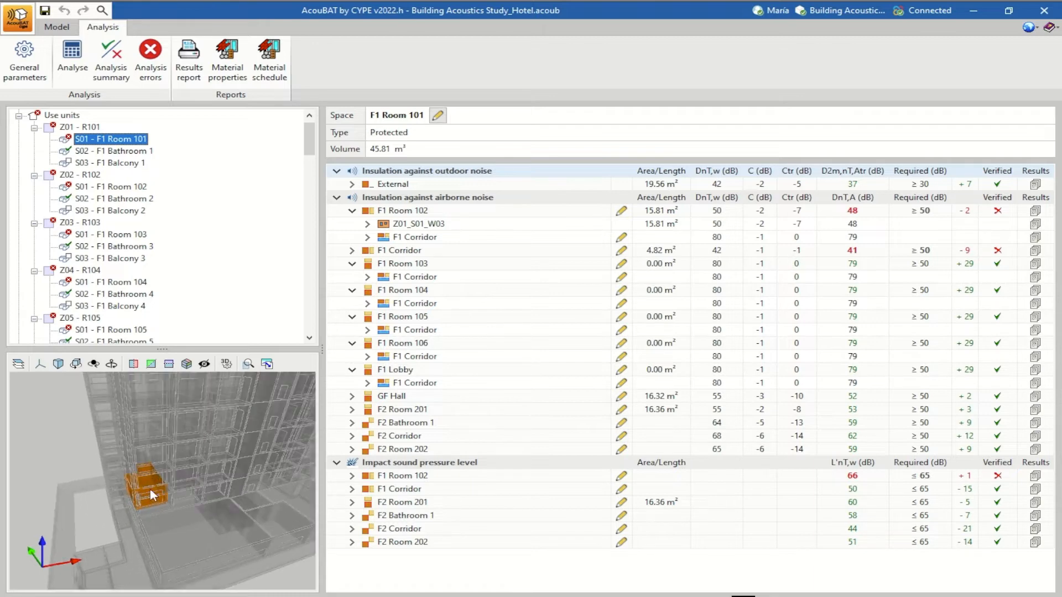
pyautogui.scroll(2, 151, 488)
pyautogui.moveTo(126, 485)
pyautogui.mouseDown()
pyautogui.moveTo(149, 479)
pyautogui.moveTo(126, 482)
pyautogui.mouseUp()
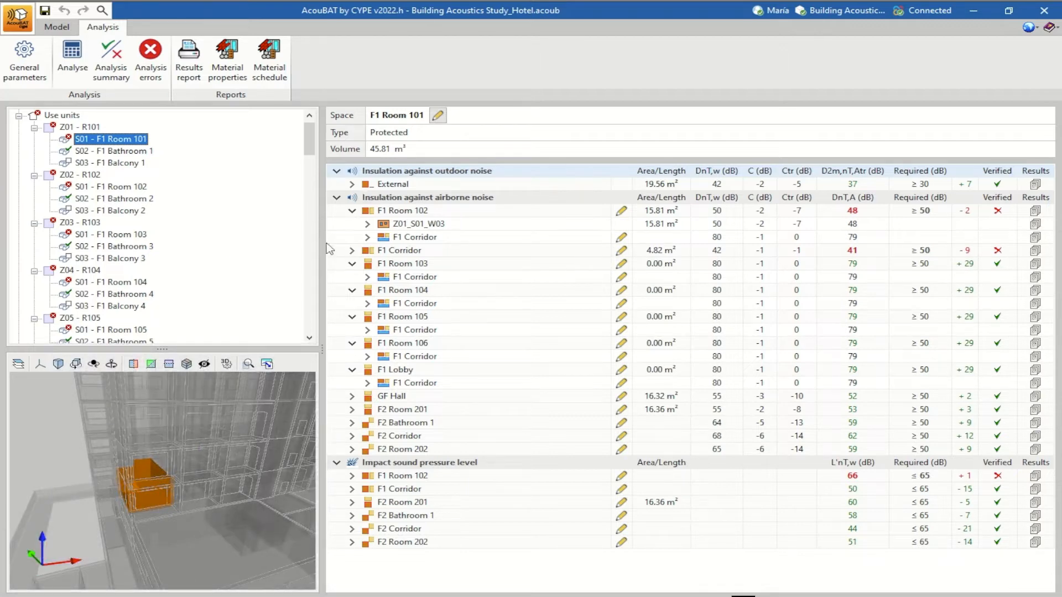
# - Collapse F1 Room 101's airborne noise and impact sound sections, and open the detailed results for its External outdoor noise insulation
pyautogui.click(336, 197)
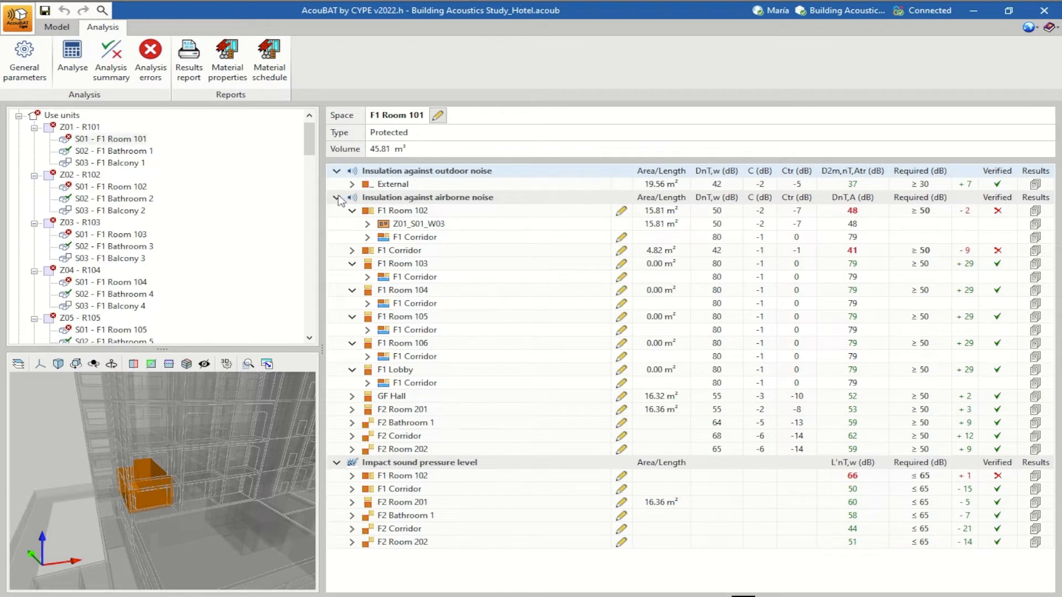
pyautogui.click(336, 211)
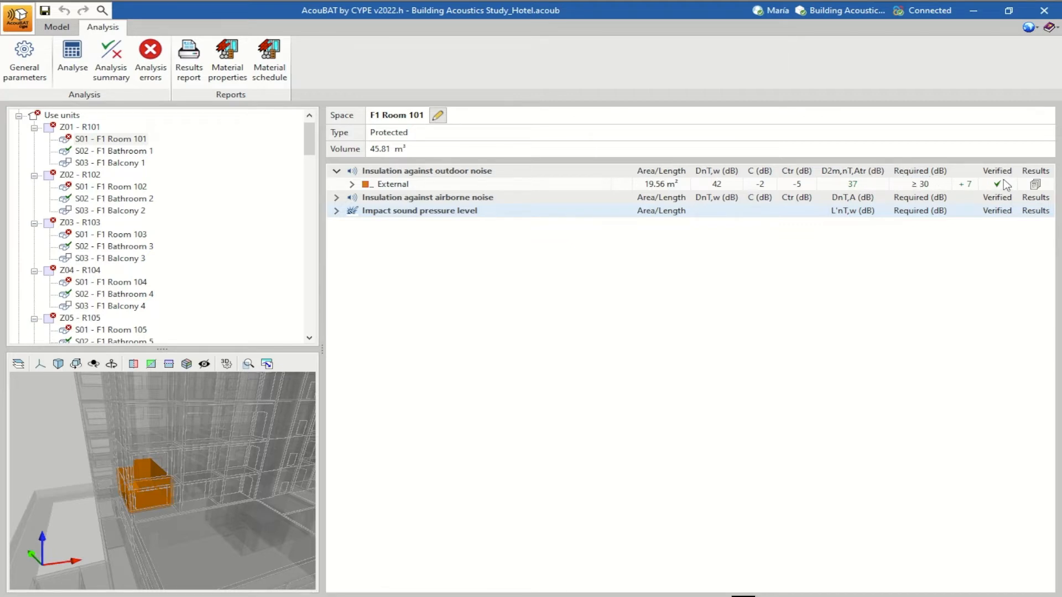
pyautogui.click(1035, 186)
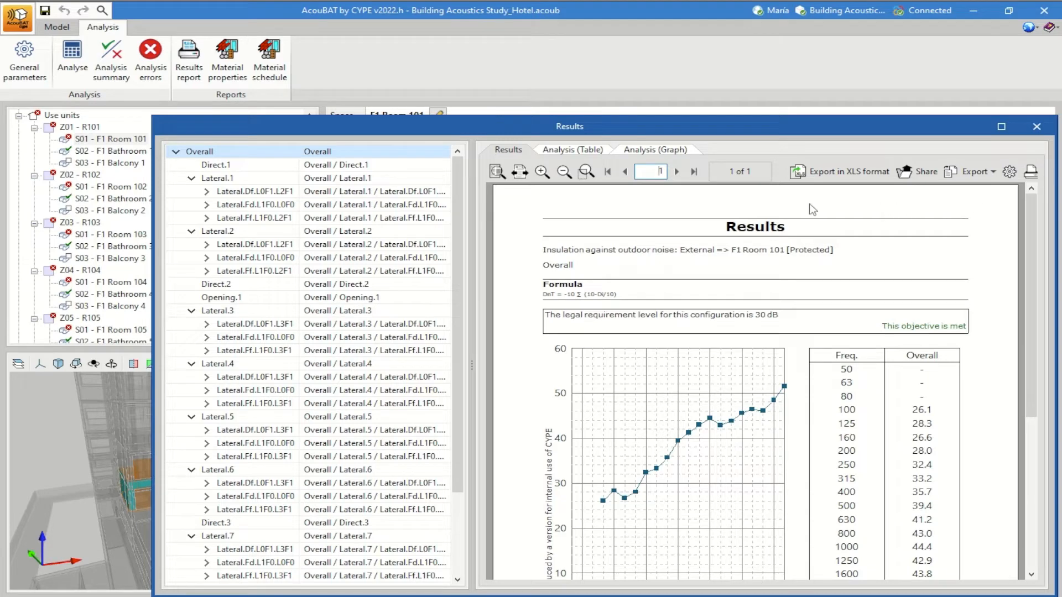
# - Examine the analysis table of F1 Room 101's outdoor noise insulation by frequency and transmission path
pyautogui.click(568, 155)
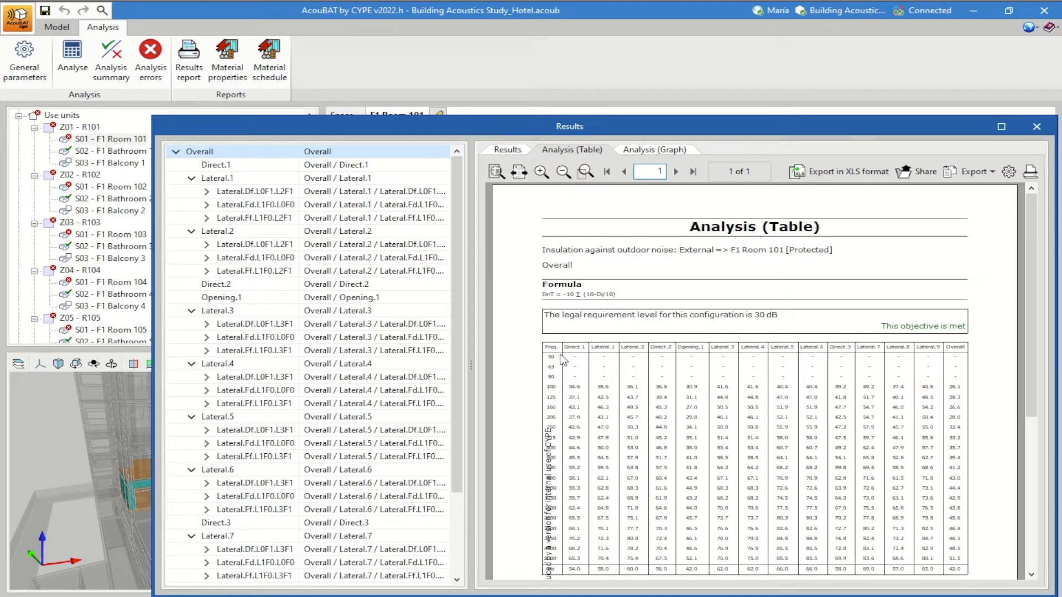
pyautogui.scroll(-1, 564, 361)
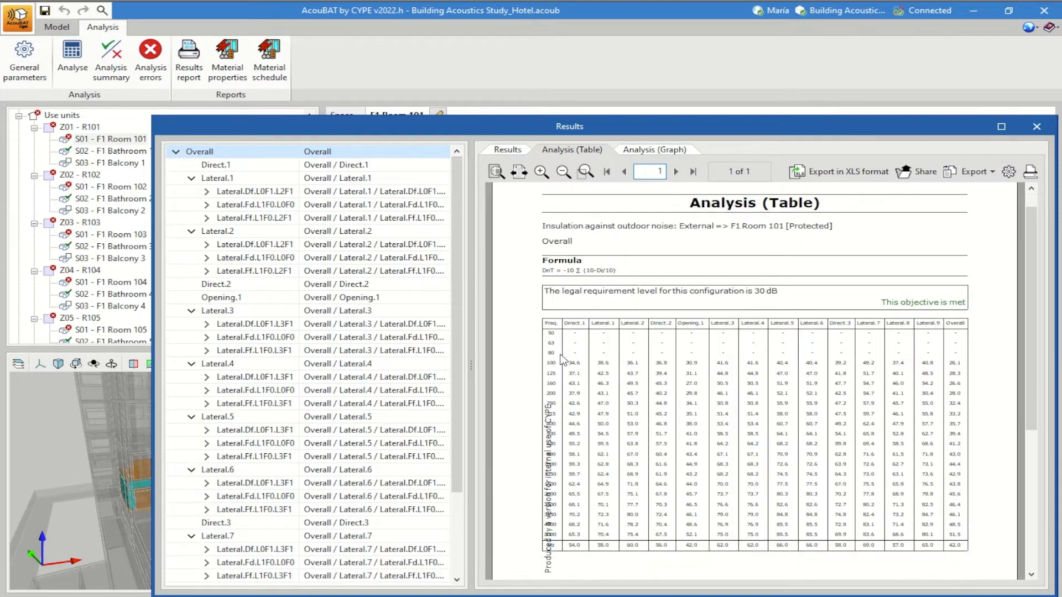
pyautogui.scroll(-3, 564, 361)
pyautogui.scroll(4, 563, 361)
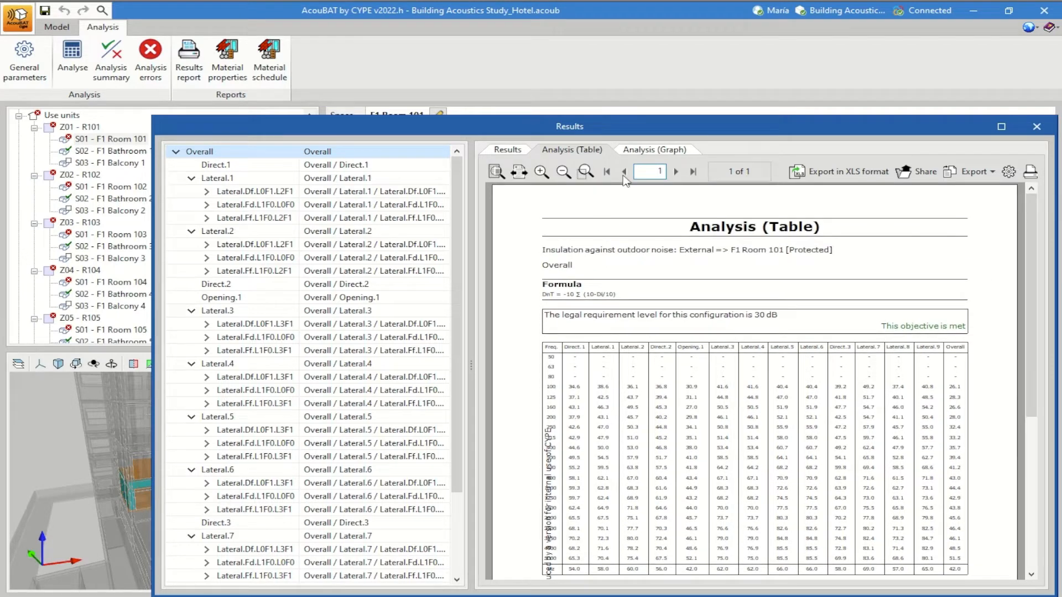
# - Examine the analysis graph of F1 Room 101's outdoor noise insulation, and close the detailed results
pyautogui.click(644, 154)
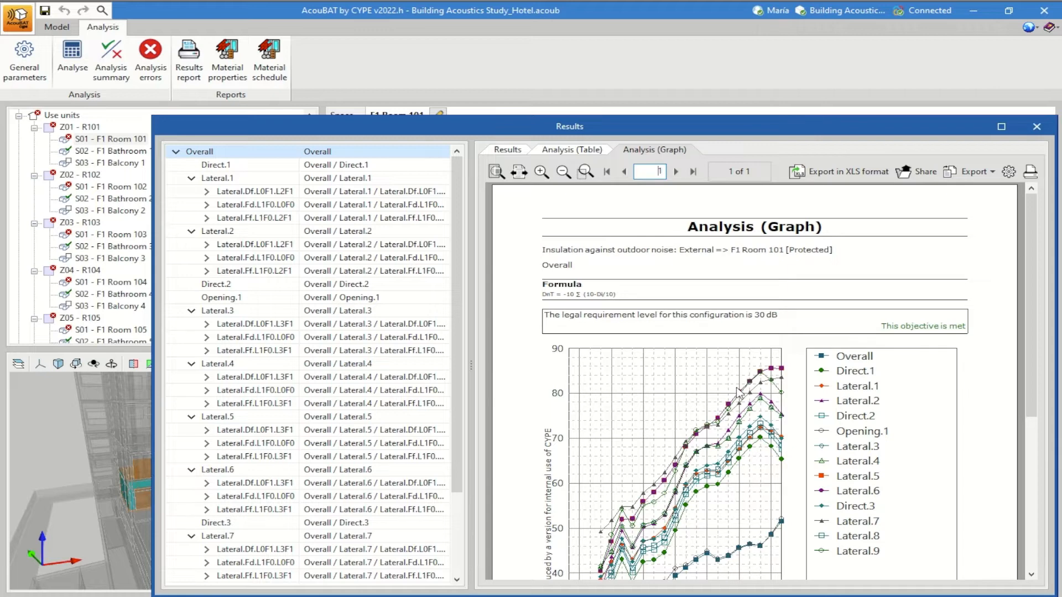
pyautogui.scroll(-3, 738, 390)
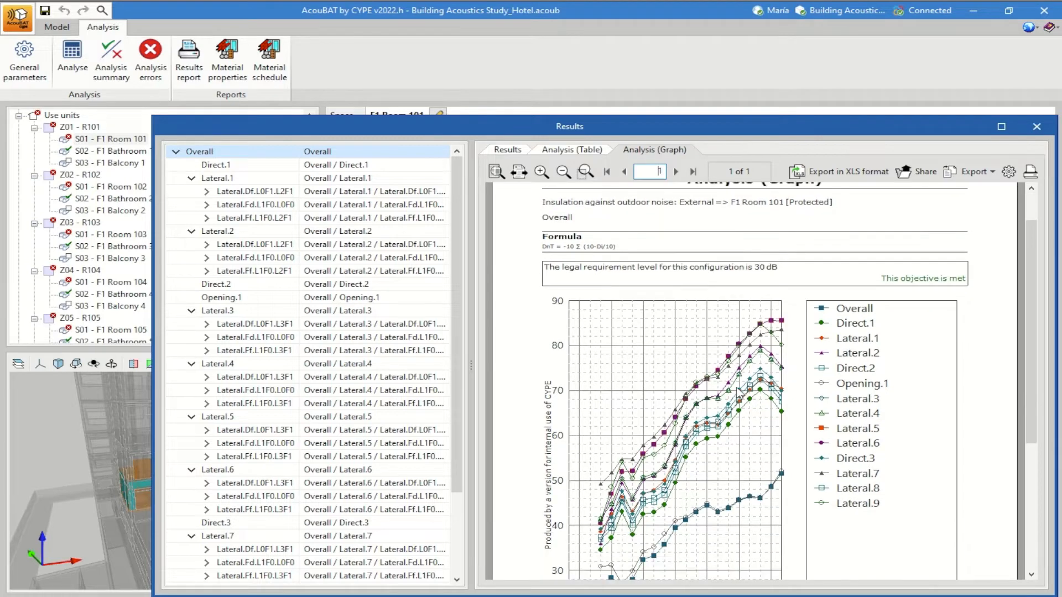
pyautogui.scroll(2, 738, 394)
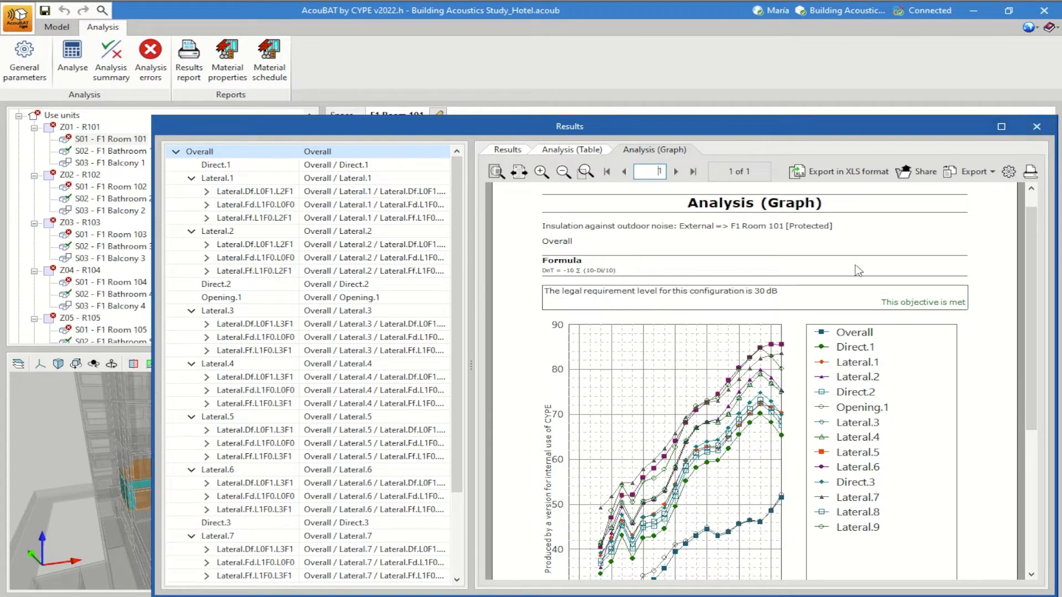
pyautogui.click(1037, 126)
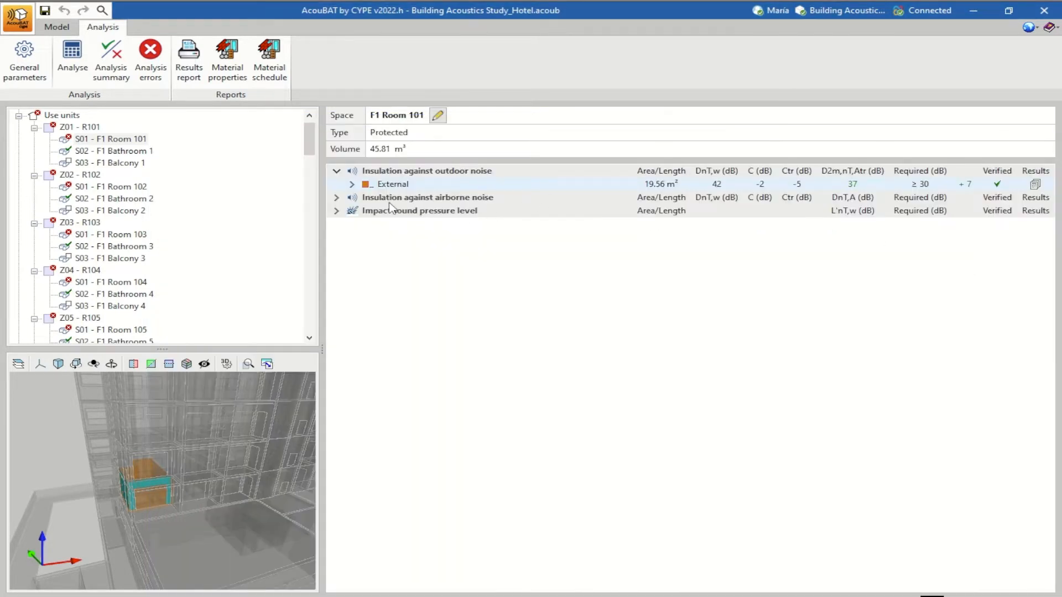
# - Expand the External entry and highlight walls Z01_S01_W01, Z01_S01_W02 and Z01_S01_W04 one by one in the model
pyautogui.click(352, 184)
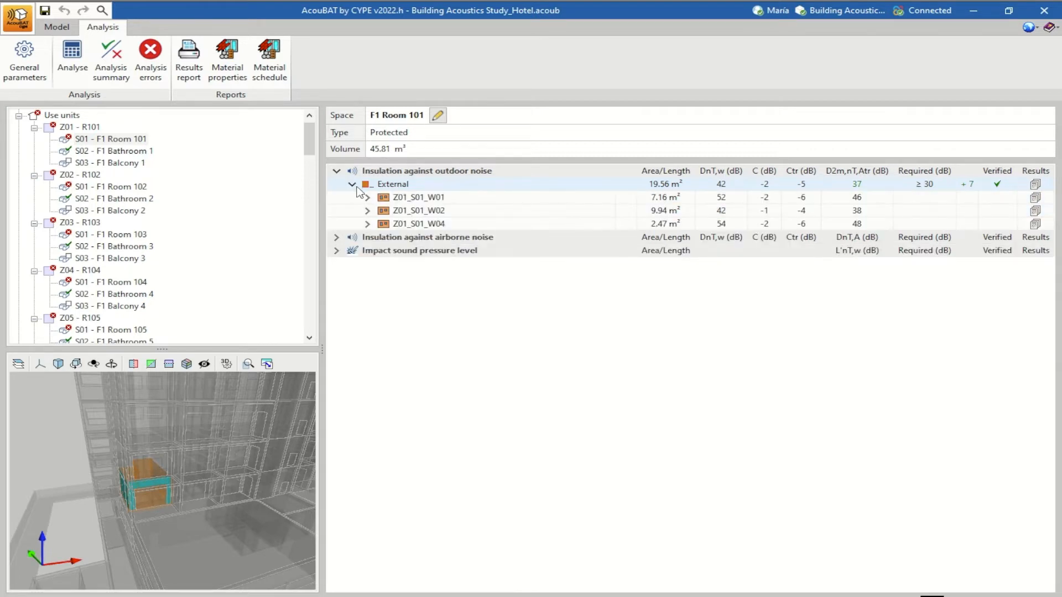
pyautogui.click(407, 202)
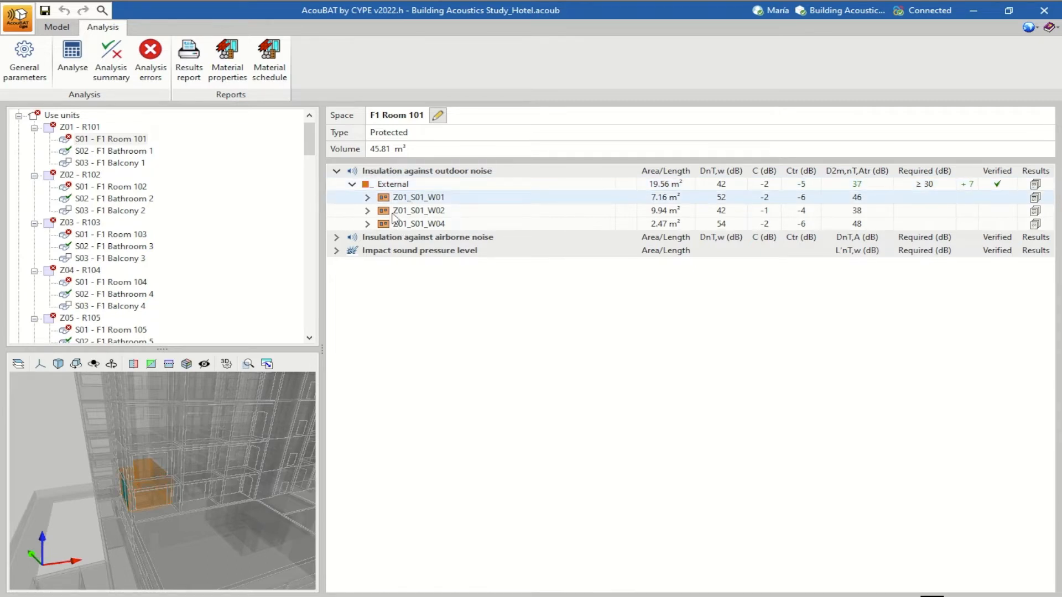
pyautogui.moveTo(206, 423); pyautogui.dragTo(224, 444)
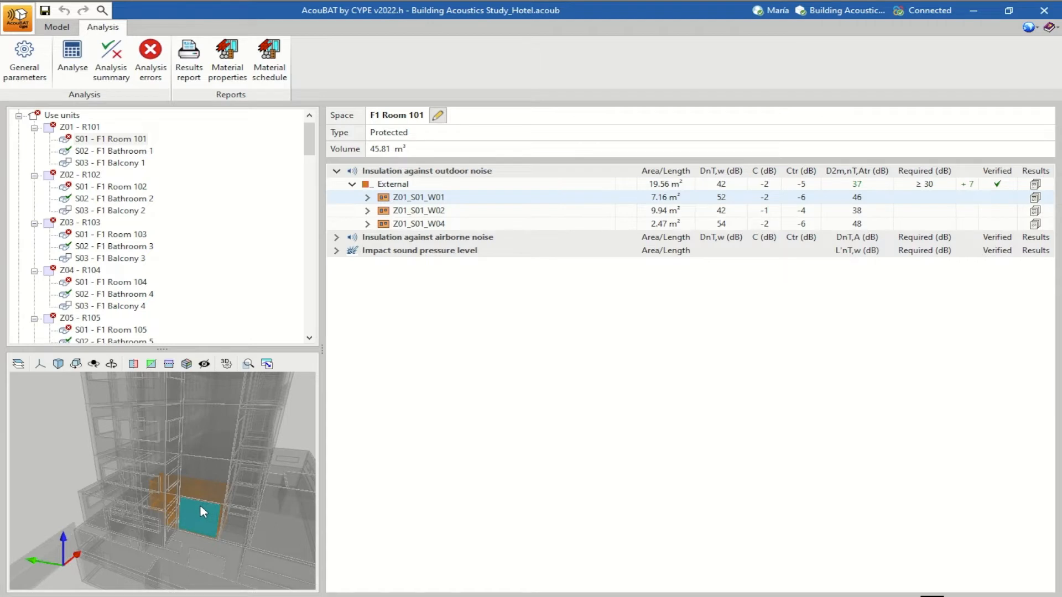
pyautogui.click(404, 212)
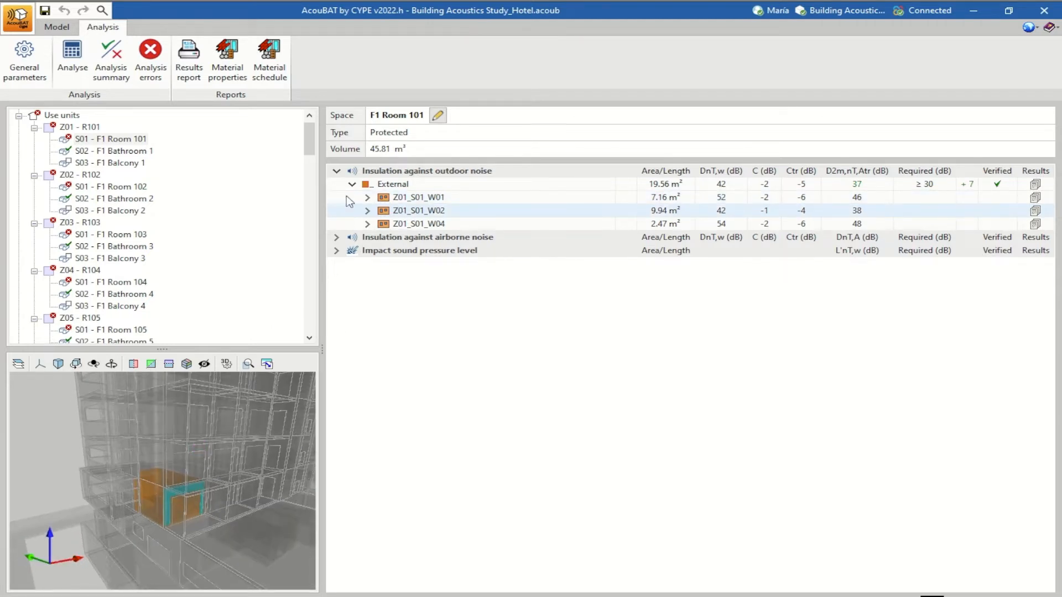
pyautogui.click(407, 226)
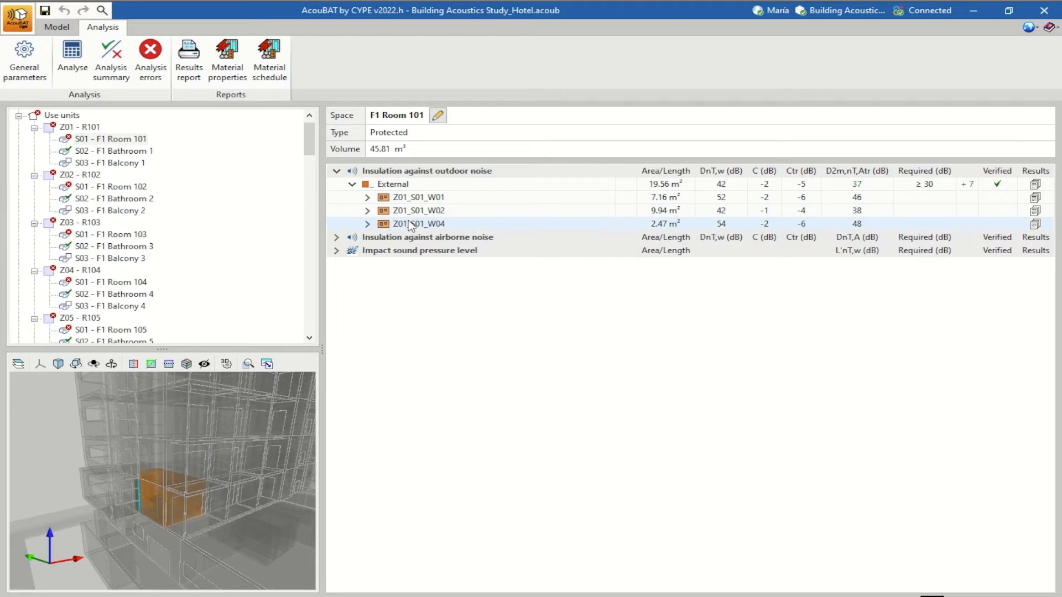
# - Expand wall Z01_S01_W01, view its Direct 1, Lateral 1 and Lateral 2 transmission paths in the model, and collapse it
pyautogui.click(387, 199)
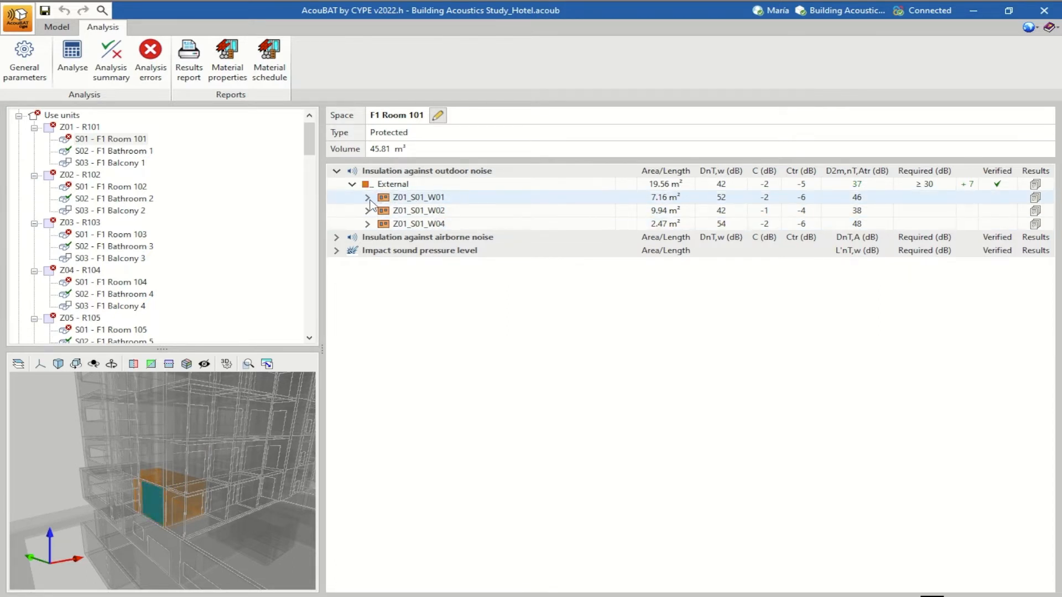
pyautogui.click(368, 198)
pyautogui.click(406, 214)
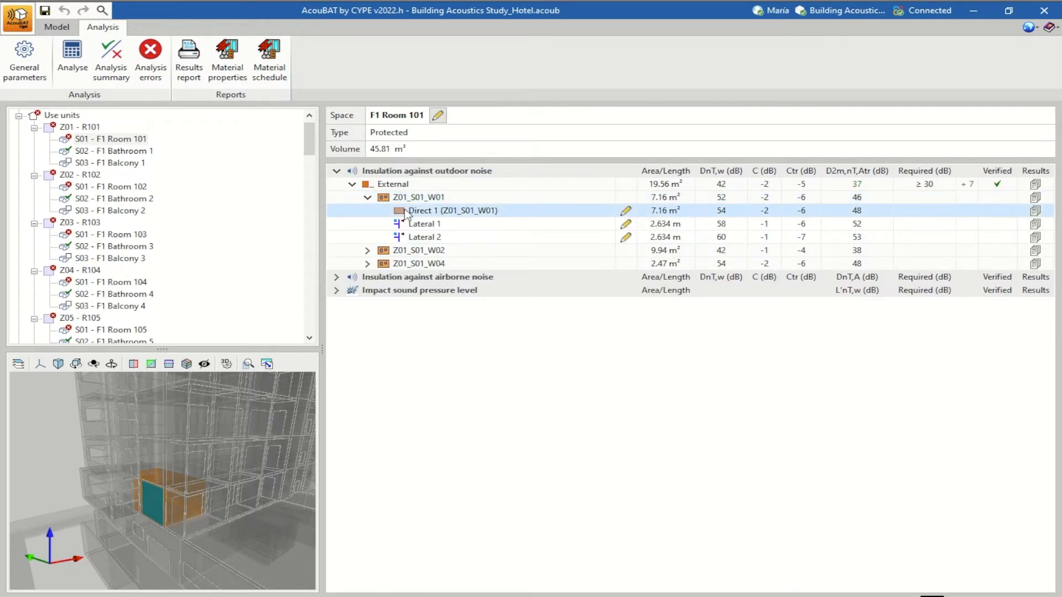
pyautogui.click(411, 228)
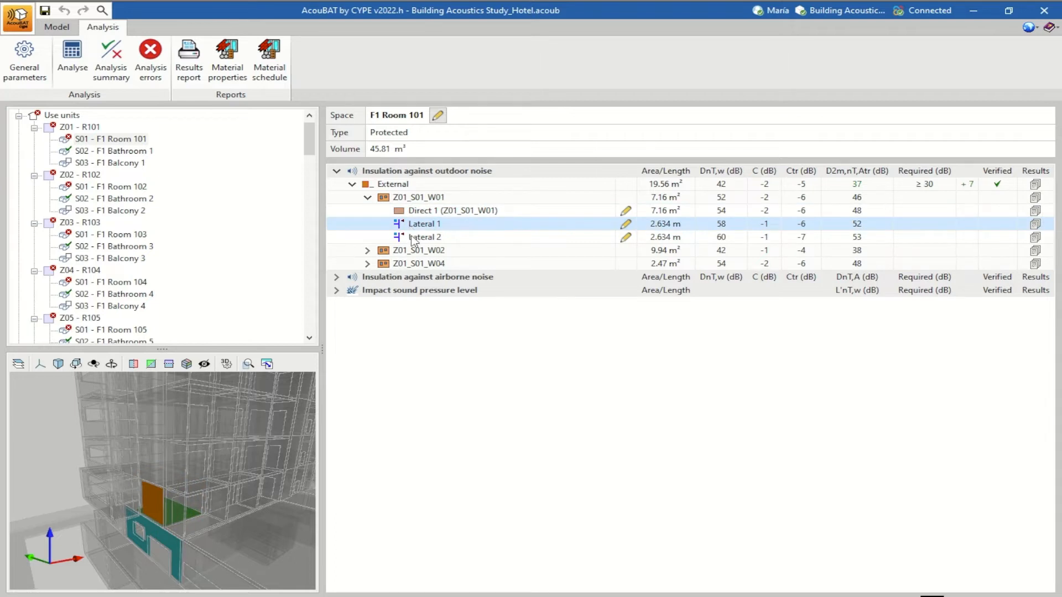
pyautogui.click(413, 239)
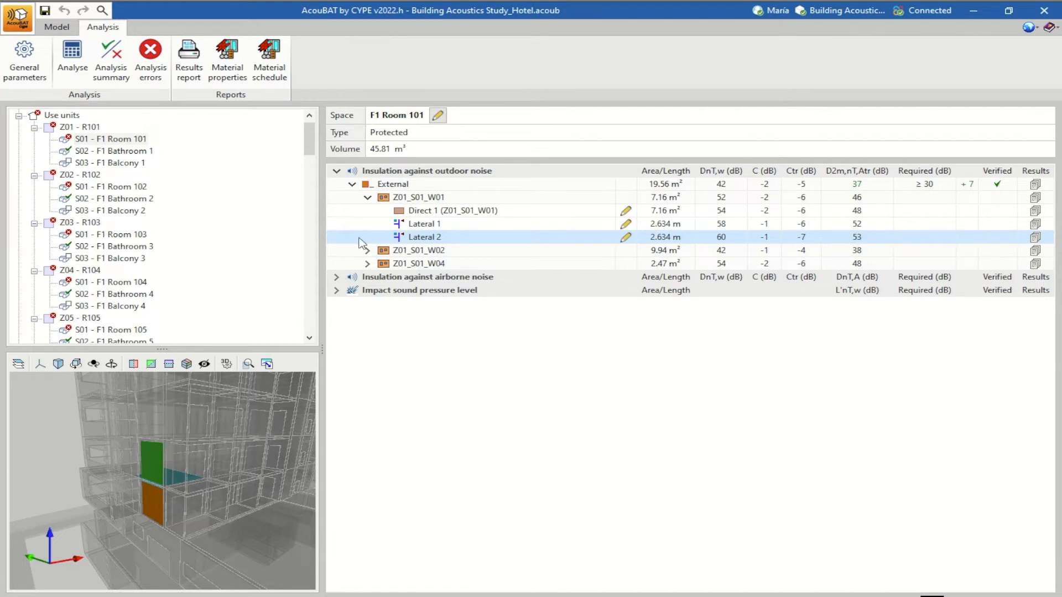
pyautogui.click(367, 198)
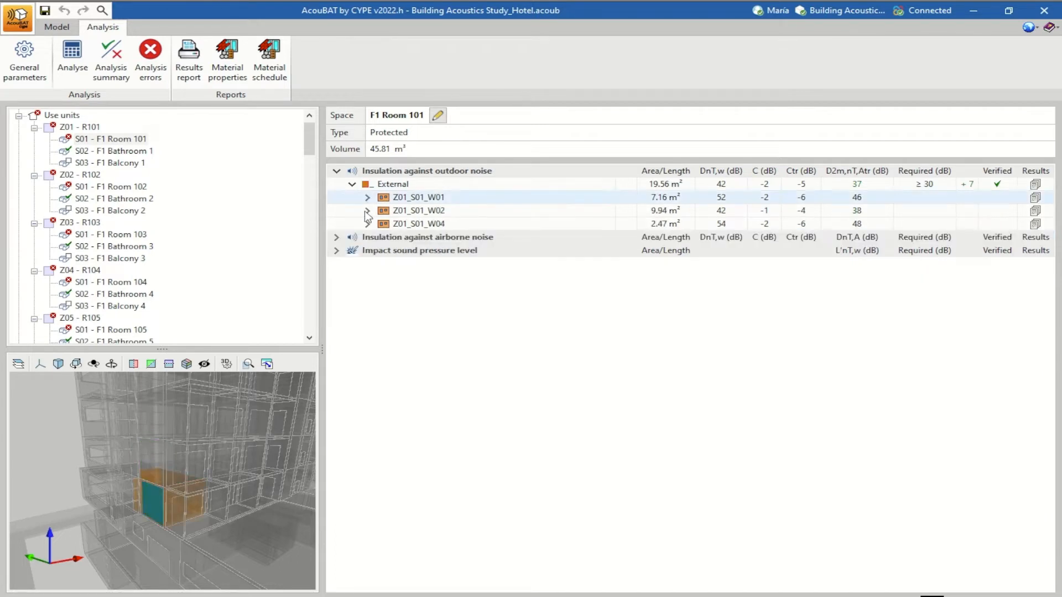
# - Expand wall Z01_S01_W02 and view its Direct 2, Opening 1 and Lateral 3 to Lateral 6 transmission paths in the model
pyautogui.click(367, 211)
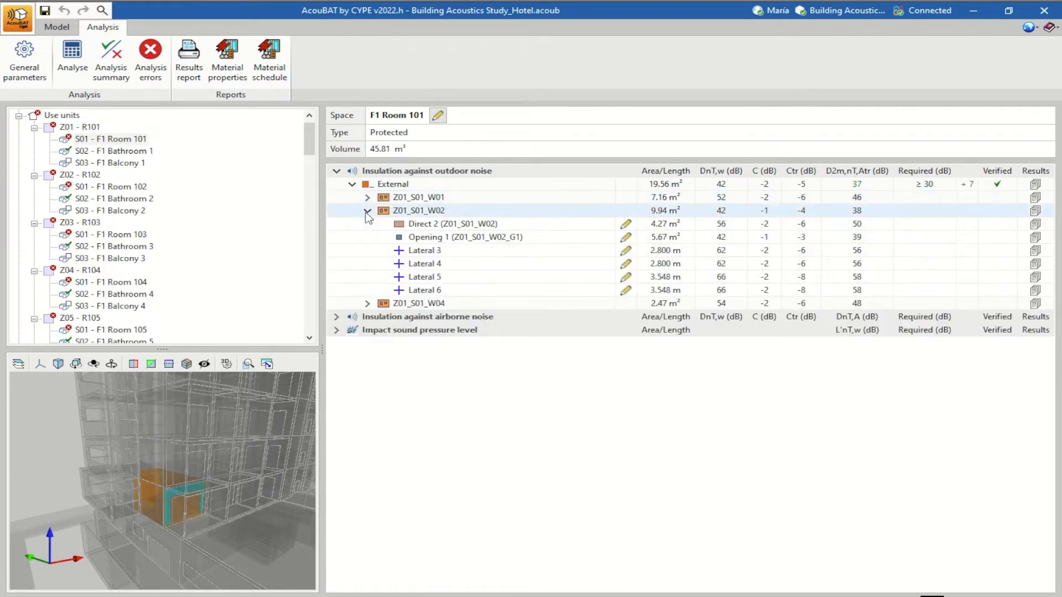
pyautogui.click(414, 229)
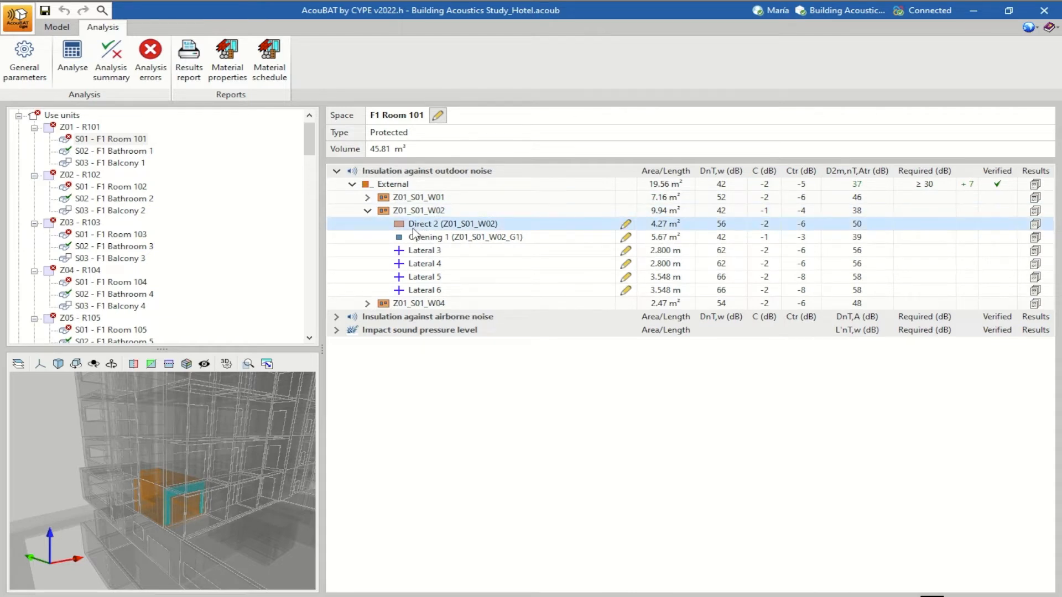
pyautogui.click(412, 241)
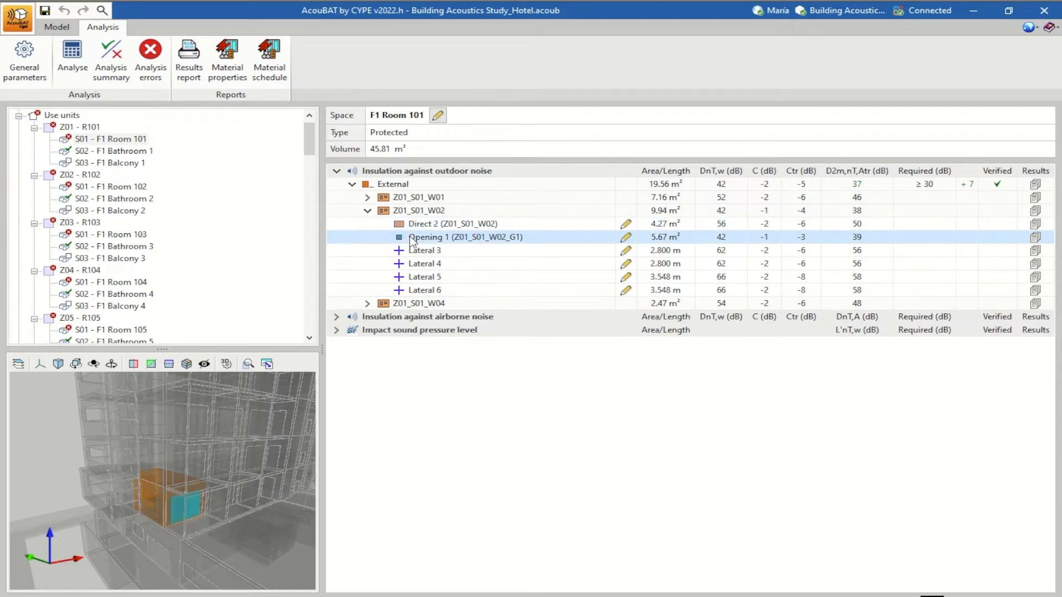
pyautogui.click(424, 253)
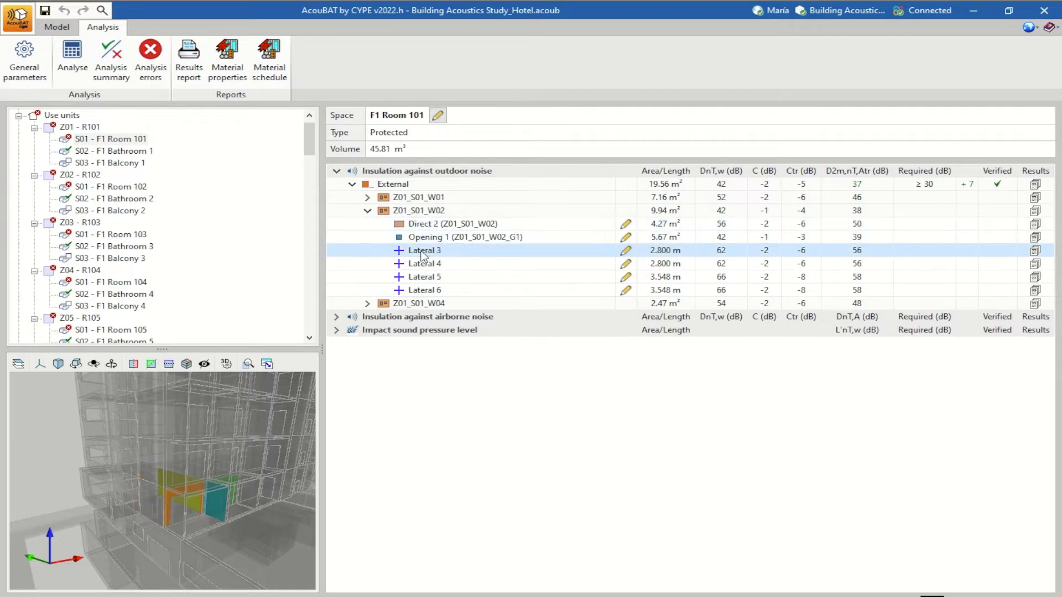
pyautogui.click(417, 268)
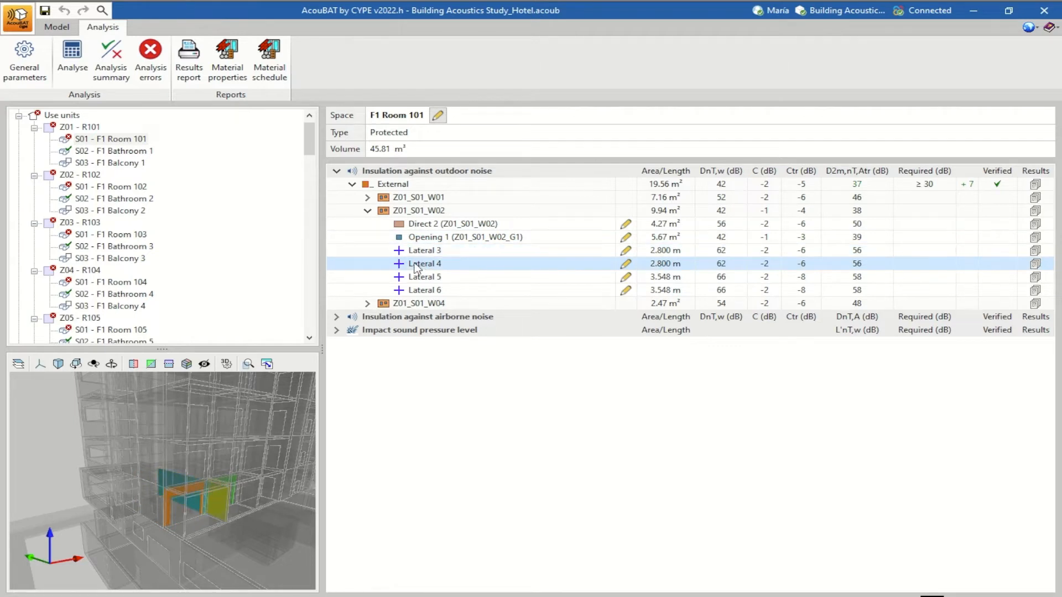
pyautogui.click(415, 283)
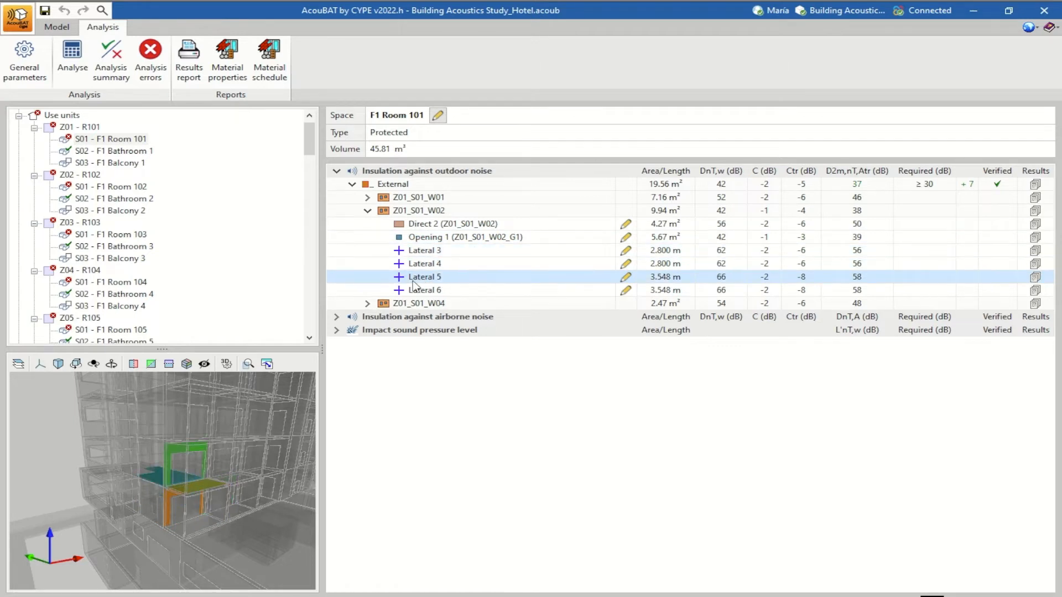
pyautogui.click(418, 293)
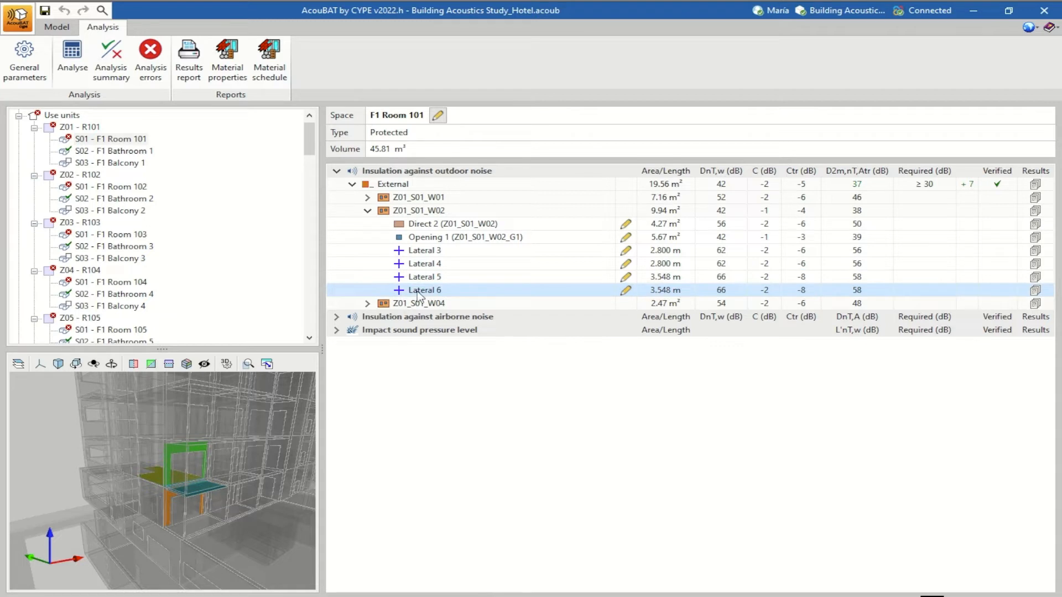
# - Open the detailed results of wall Z01_S01_W02's Direct 2 path and examine its analysis graph and formula
pyautogui.click(427, 227)
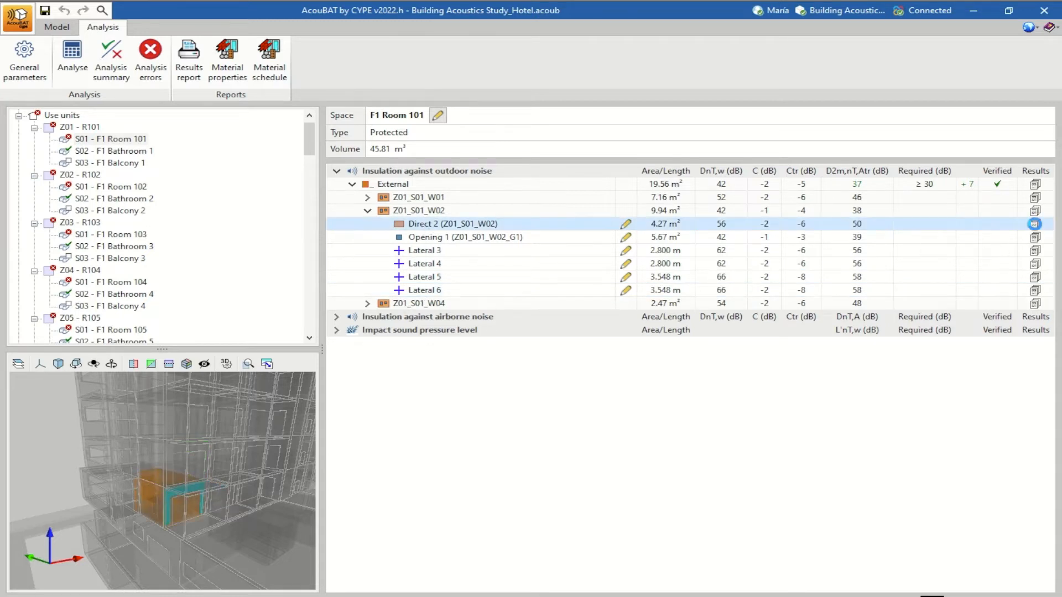
pyautogui.click(1035, 224)
pyautogui.scroll(-5, 617, 405)
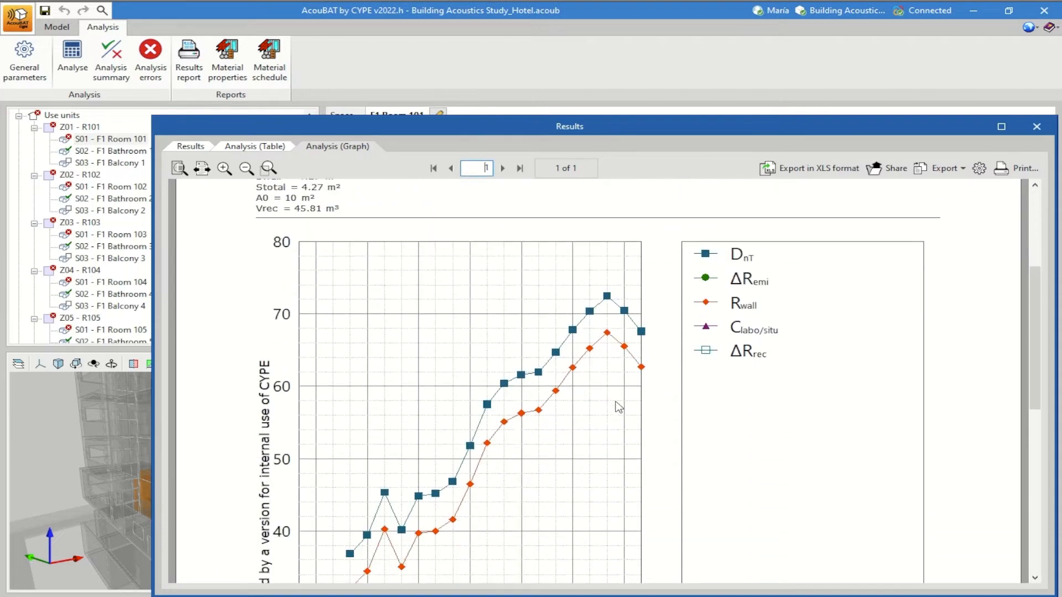
pyautogui.scroll(-3, 618, 407)
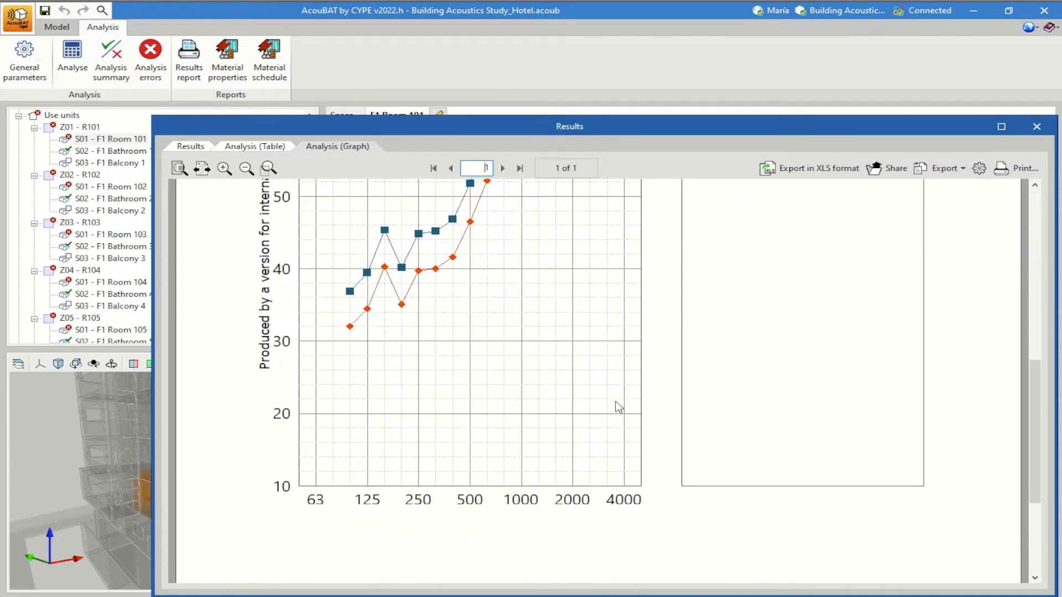
pyautogui.scroll(5, 618, 408)
pyautogui.scroll(3, 619, 408)
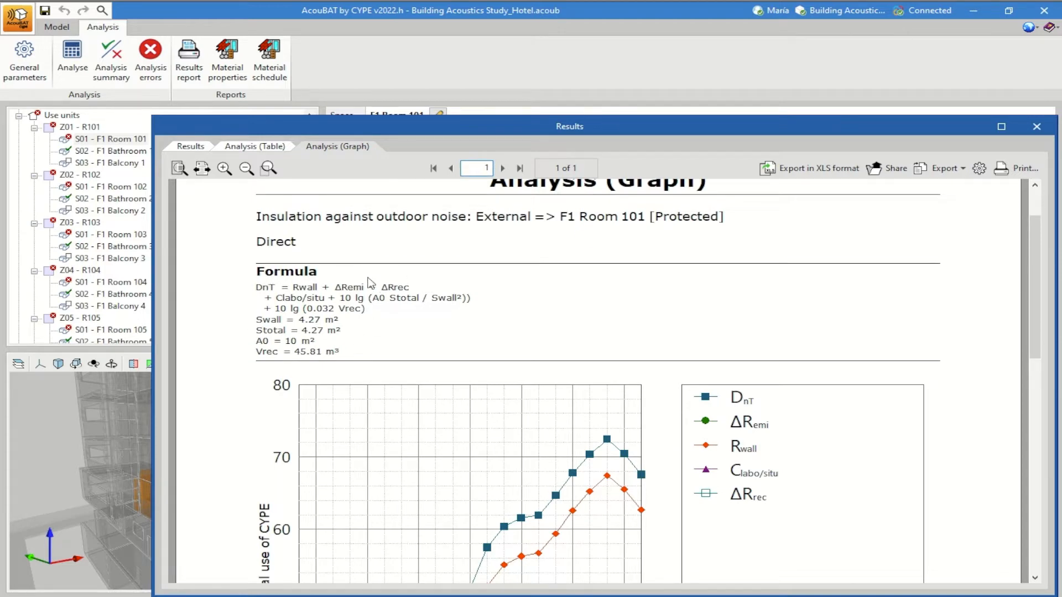
# - Examine the analysis table of the Direct 2 path by frequency, close the detailed results and collapse wall Z01_S01_W02
pyautogui.click(270, 150)
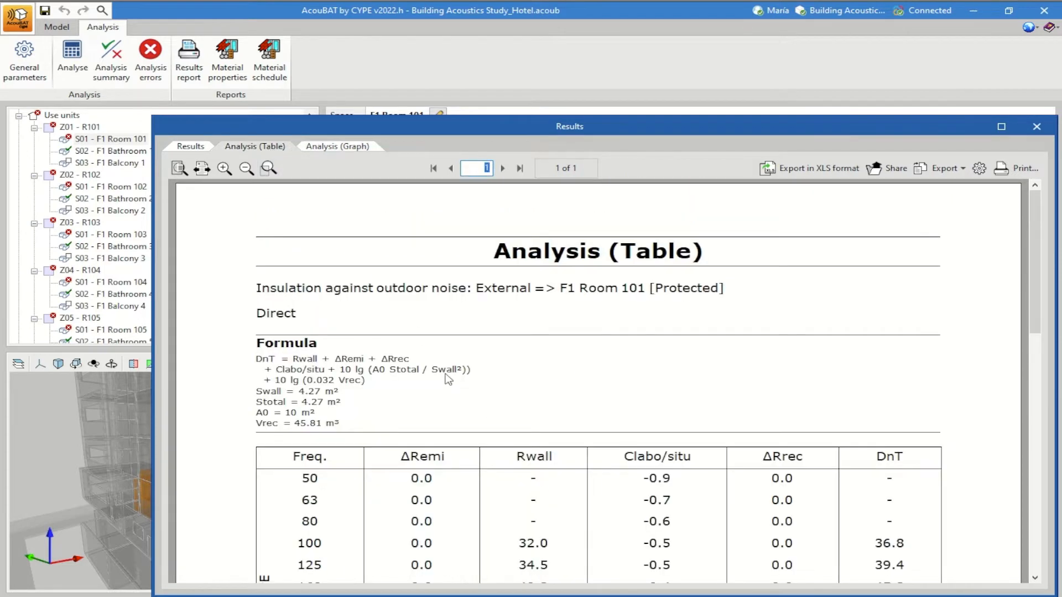
pyautogui.scroll(-2, 448, 386)
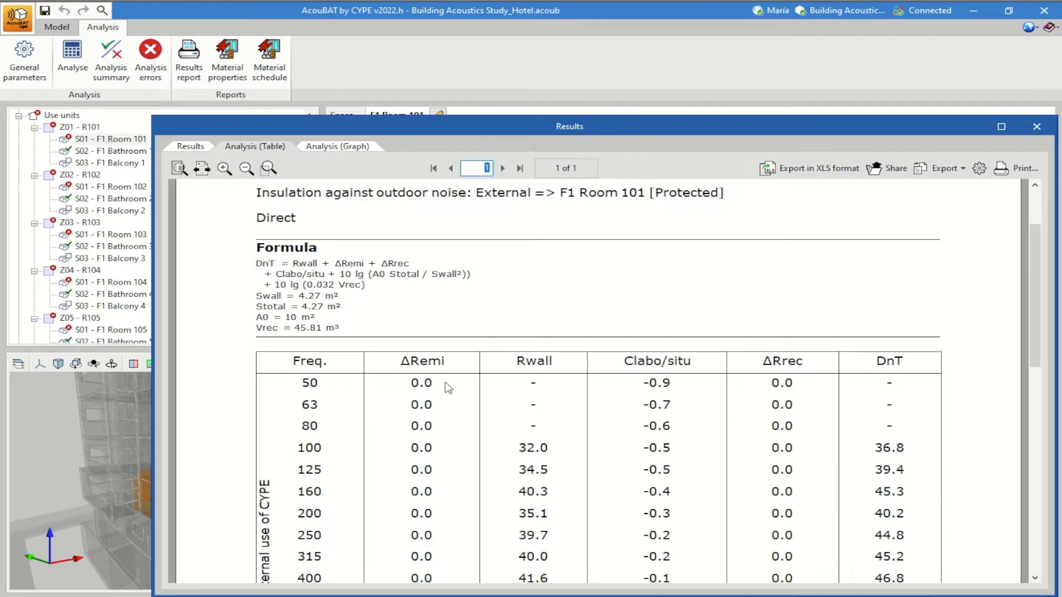
pyautogui.scroll(-1, 448, 388)
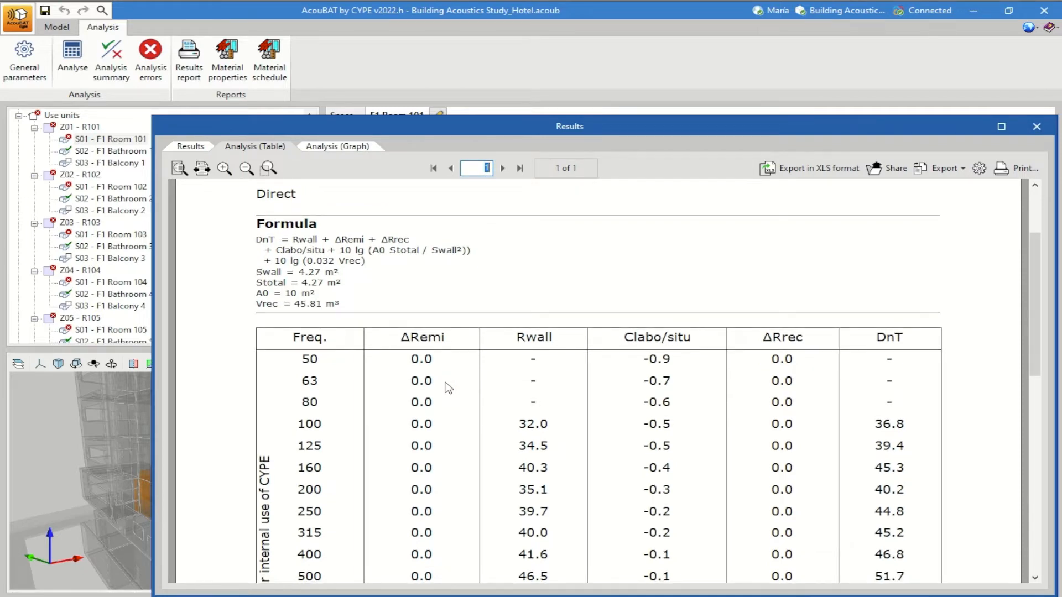
pyautogui.scroll(-10, 448, 388)
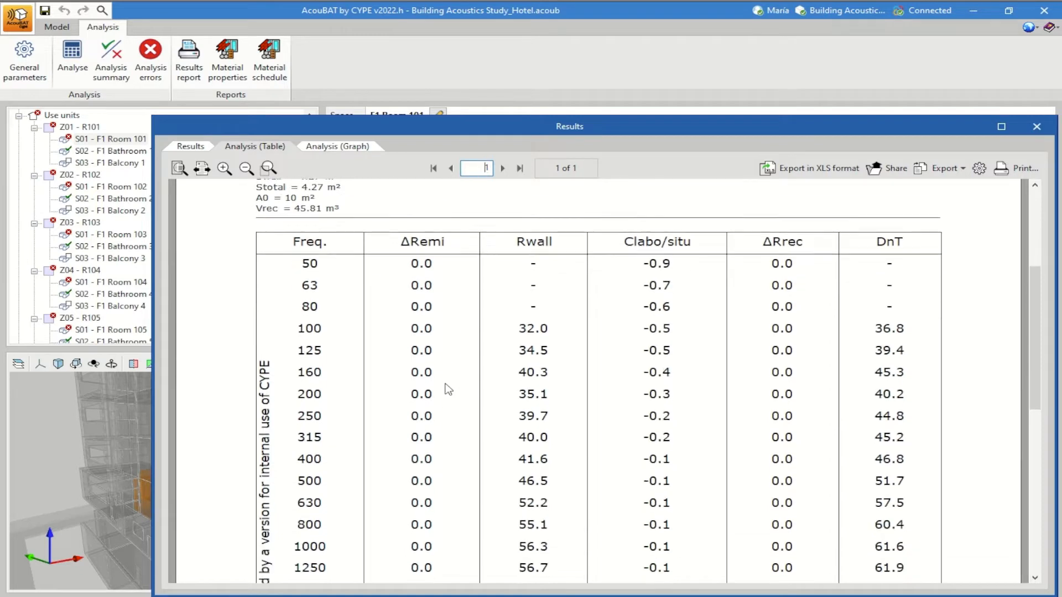
pyautogui.scroll(10, 448, 388)
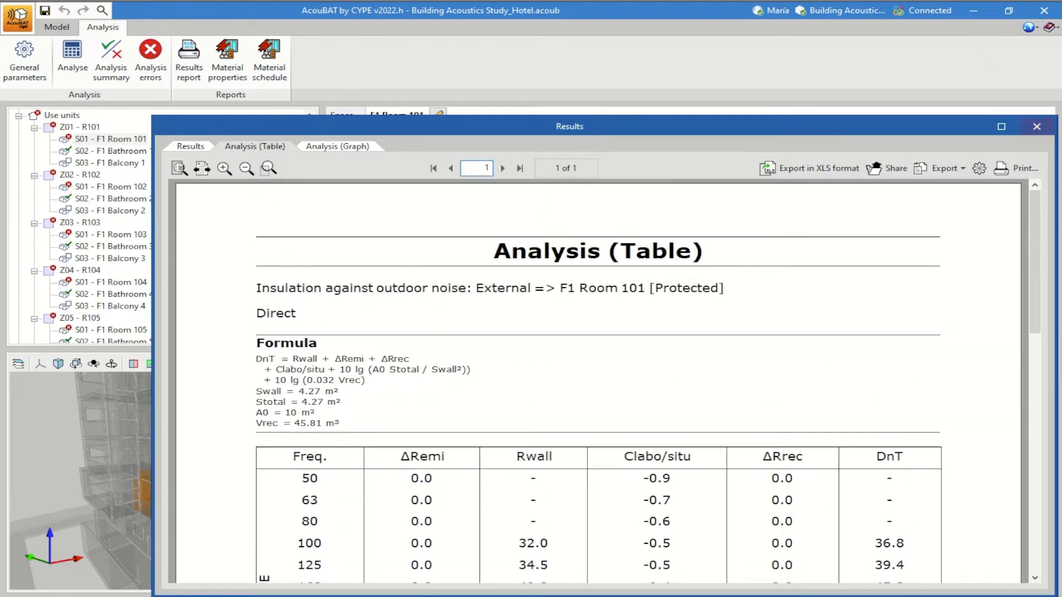
pyautogui.click(1038, 128)
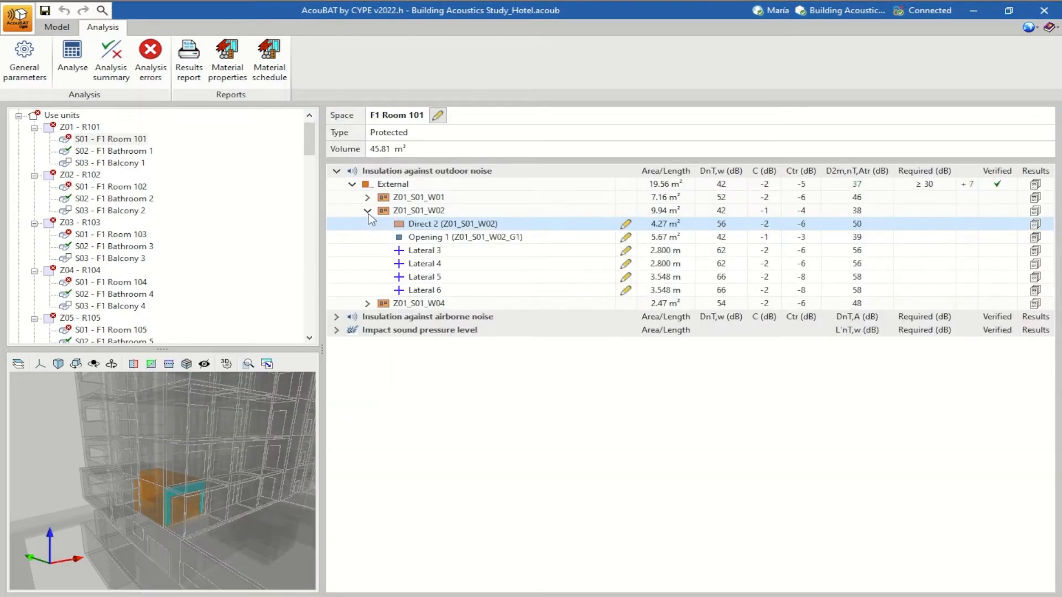
pyautogui.click(367, 211)
# - Expand wall Z01_S01_W04, view its Direct 3, Lateral 7, Lateral 8 and Lateral 9 transmission paths in the model, and collapse it
pyautogui.click(367, 225)
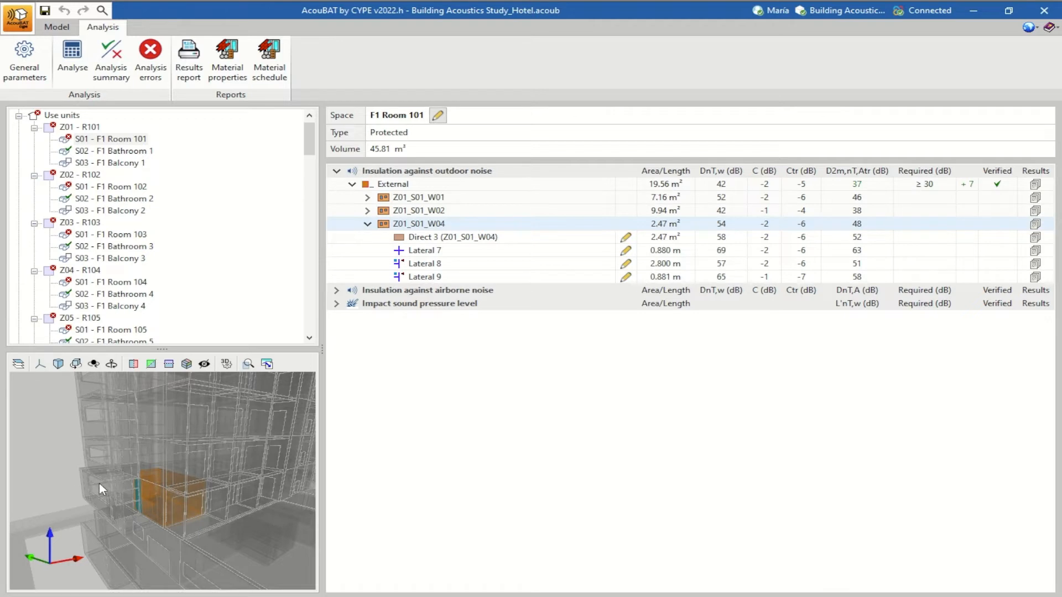
pyautogui.click(433, 243)
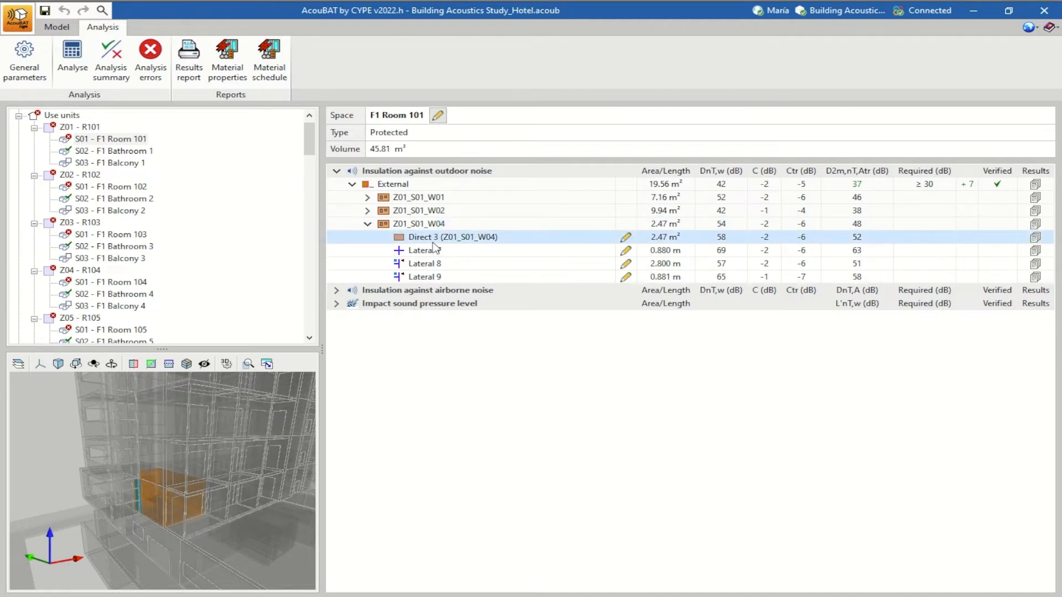
pyautogui.click(425, 253)
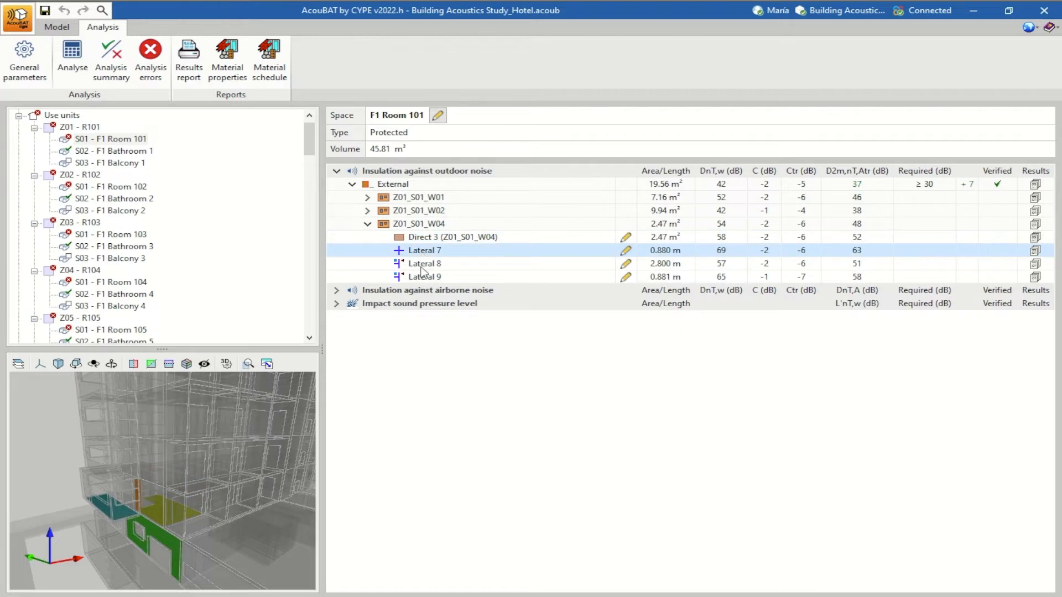
pyautogui.click(422, 268)
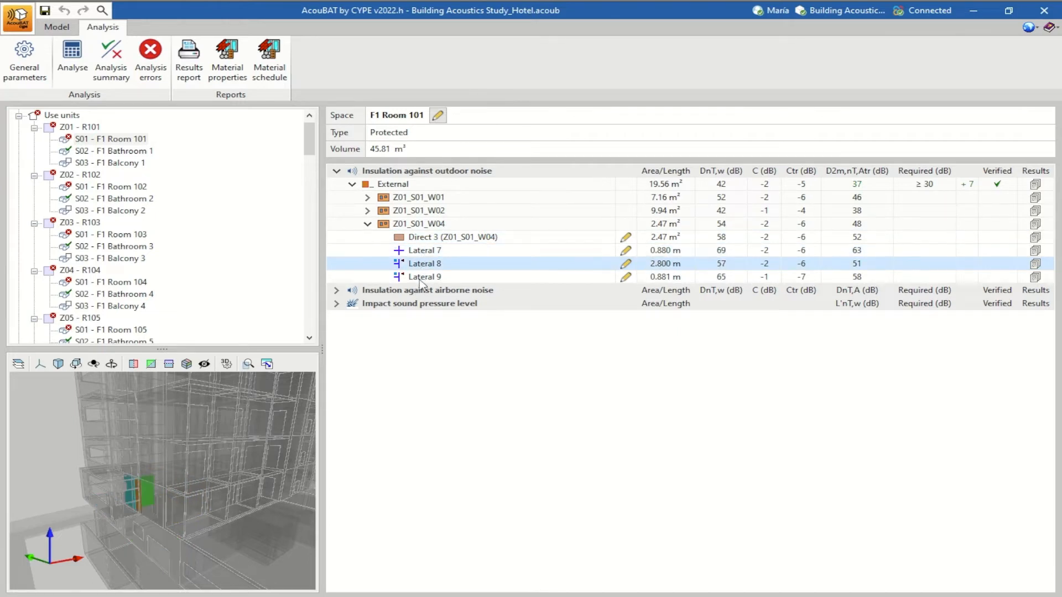
pyautogui.click(419, 280)
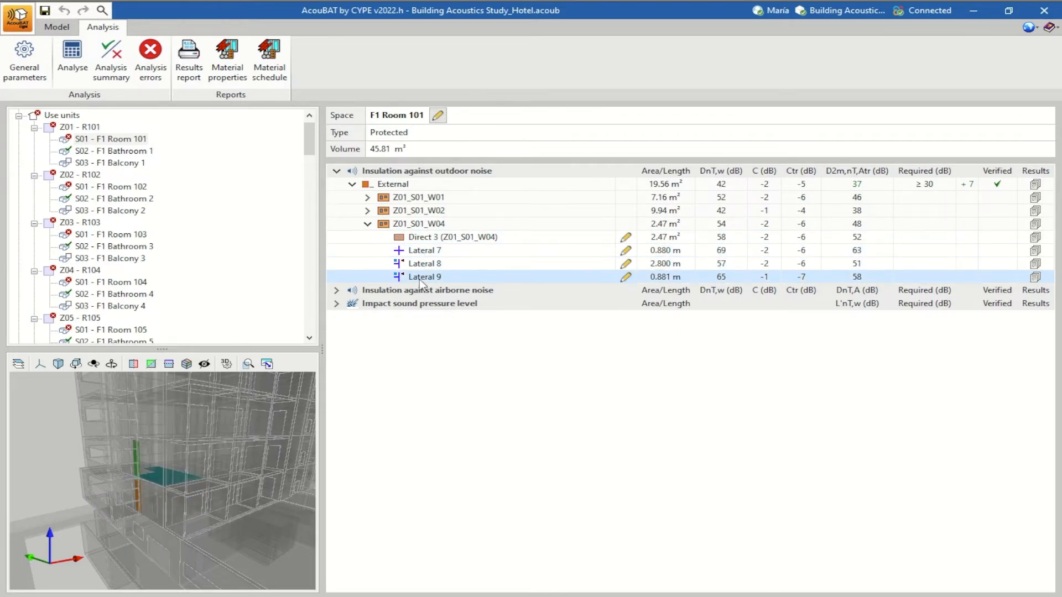
pyautogui.click(366, 225)
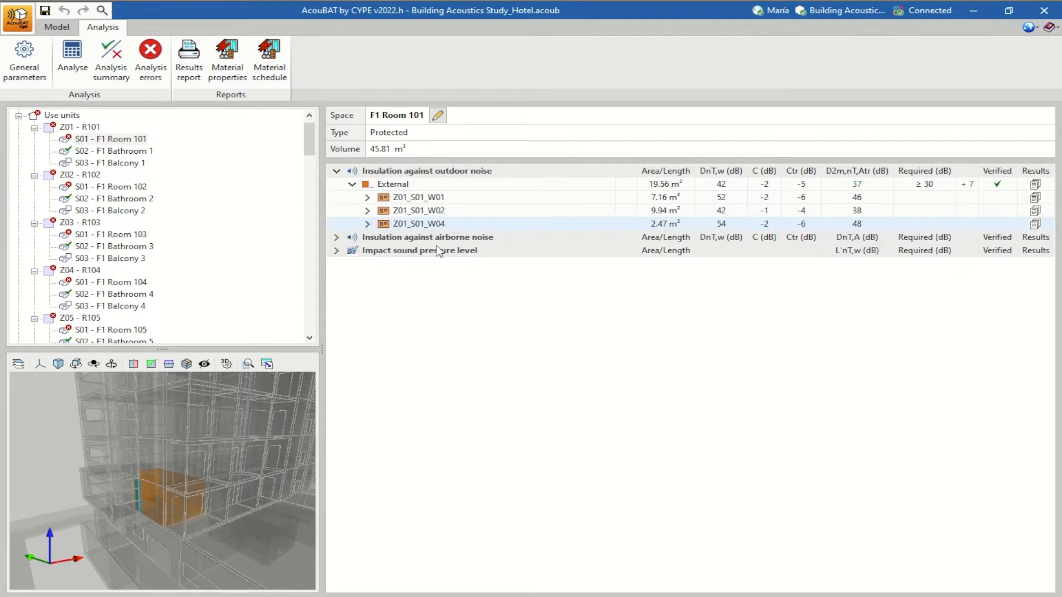
# - Expand F1 Room 101's insulation against airborne noise and highlight F1 Room 102 and its wall Z01_S01_W03 in the model
pyautogui.click(336, 238)
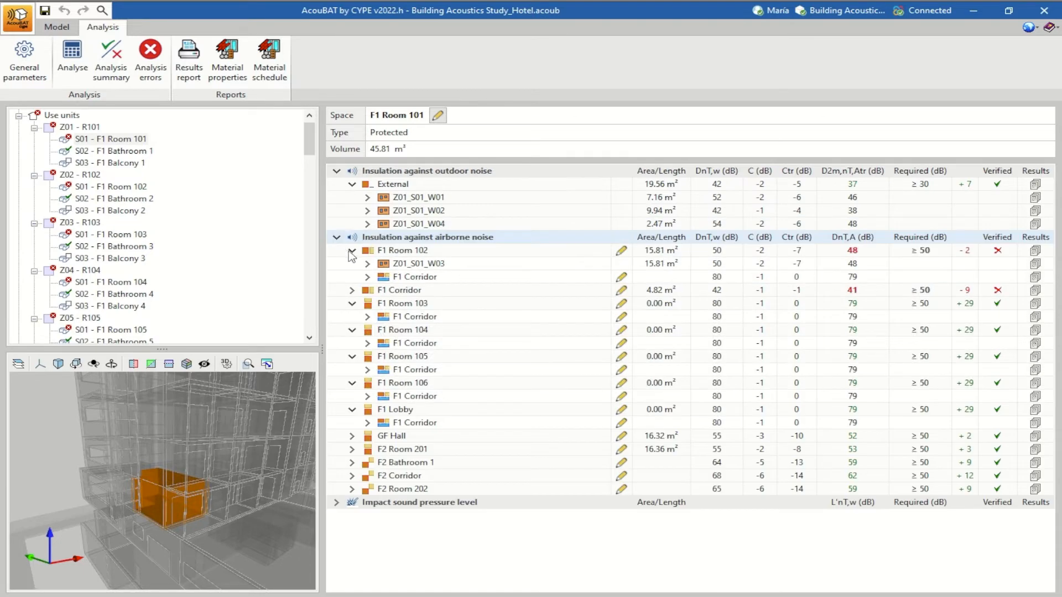
pyautogui.moveTo(170, 513); pyautogui.dragTo(148, 505)
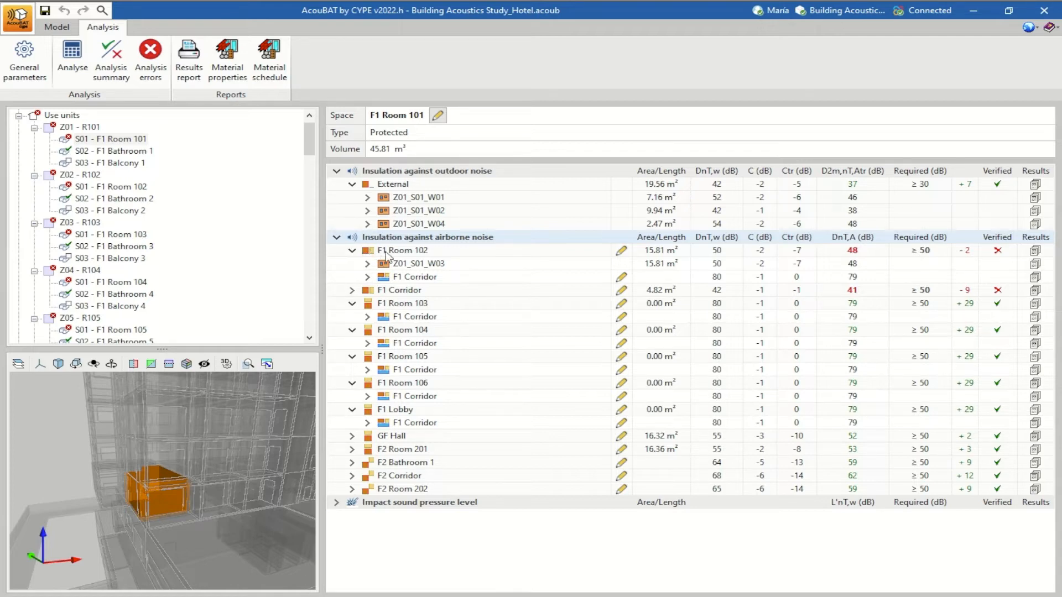
pyautogui.click(405, 254)
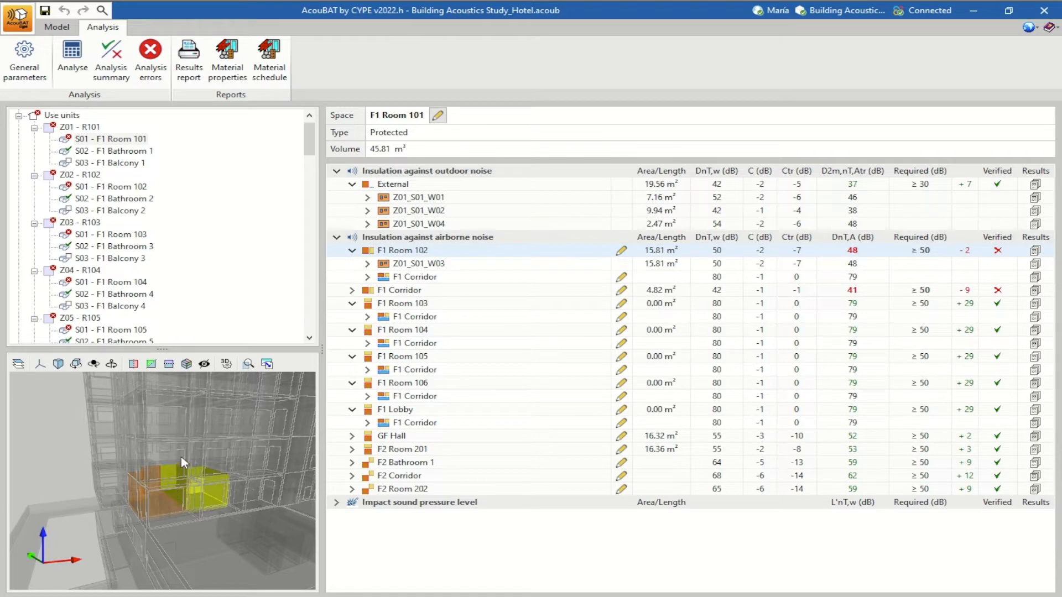
pyautogui.click(410, 265)
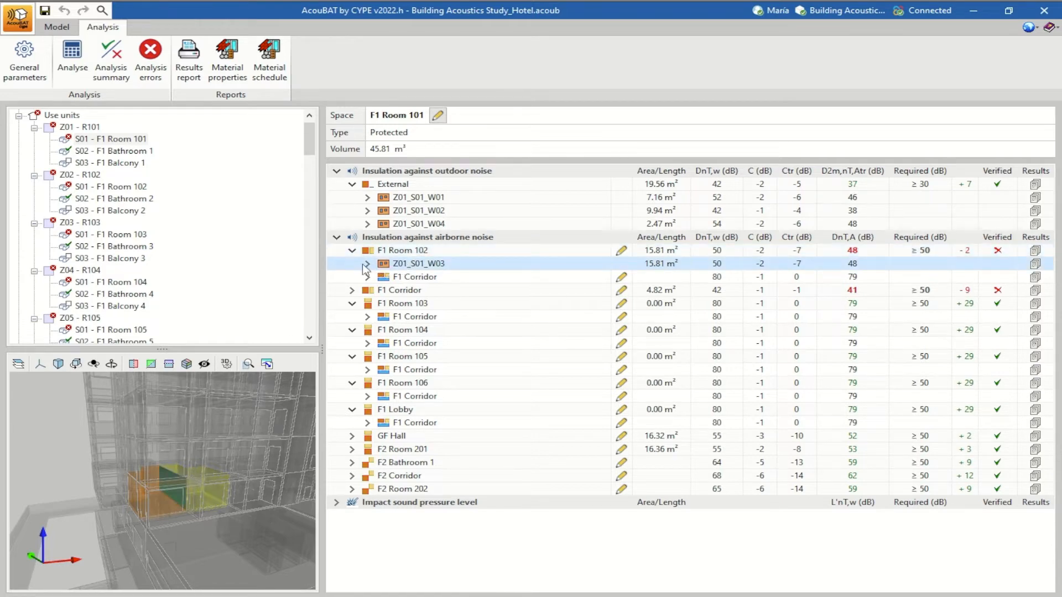
# - Expand wall Z01_S01_W03 and view its Direct 1 and Lateral 1 to Lateral 6 transmission paths in the model
pyautogui.click(367, 264)
pyautogui.click(412, 278)
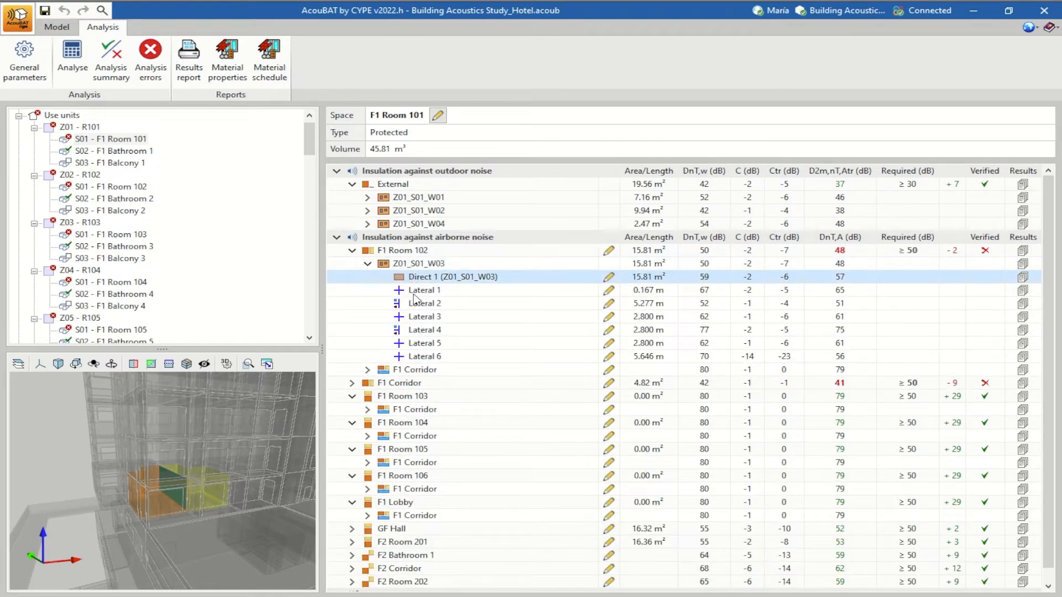
pyautogui.click(415, 291)
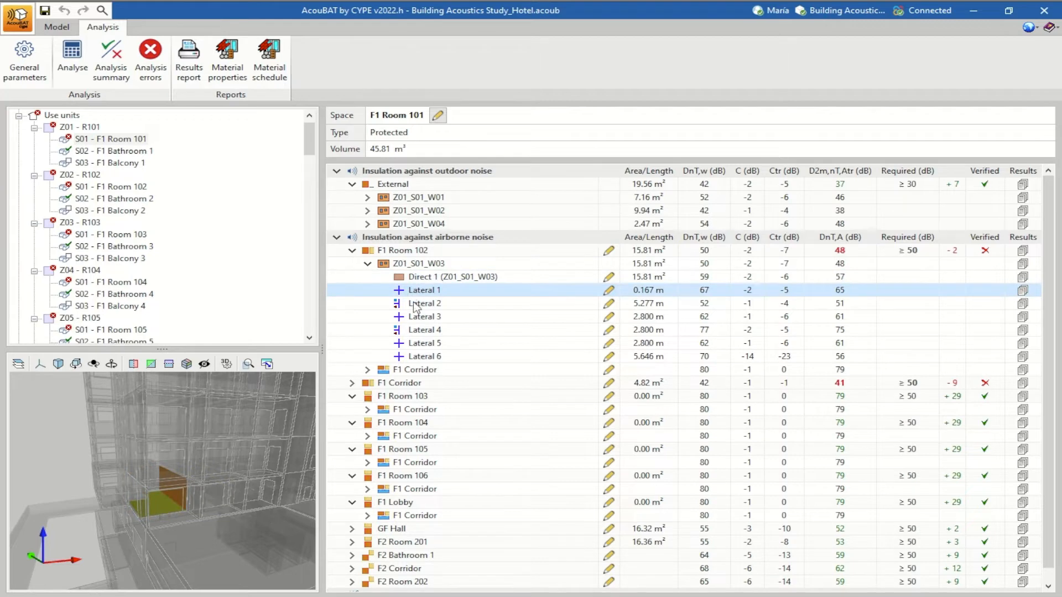
pyautogui.click(417, 304)
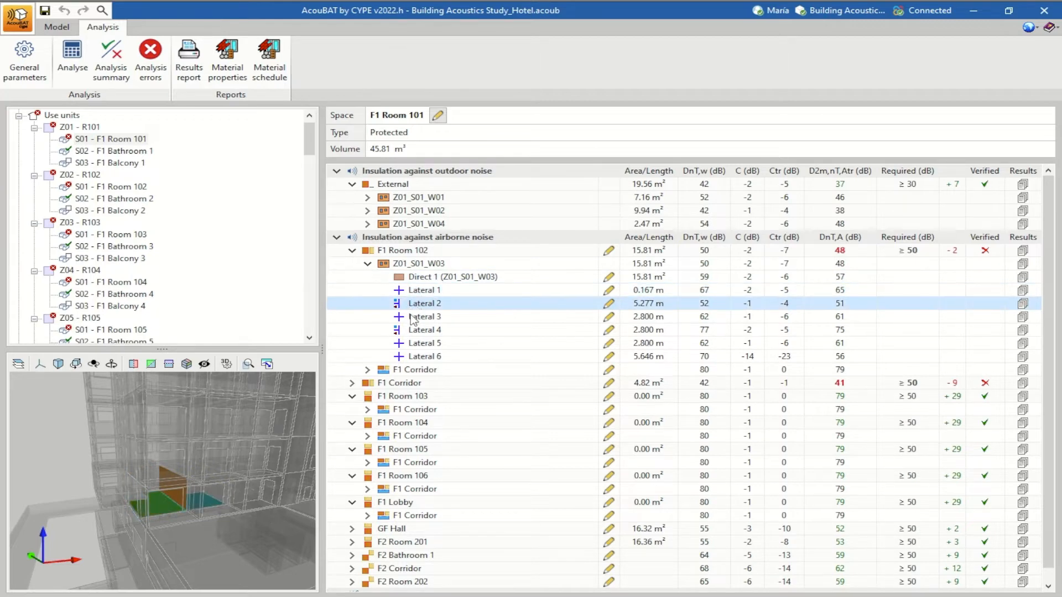
pyautogui.click(412, 320)
pyautogui.click(414, 332)
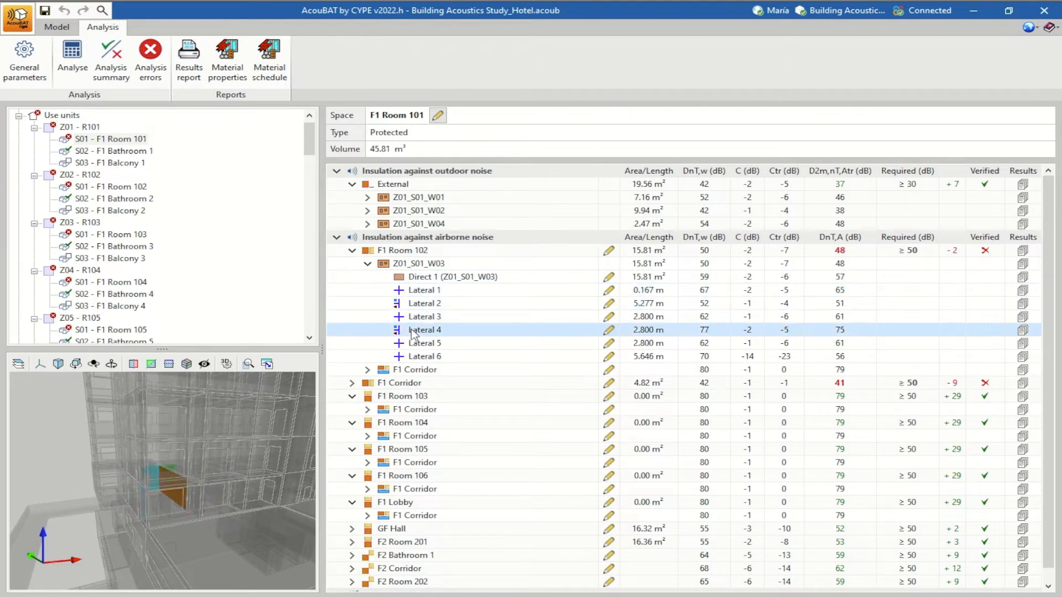
pyautogui.click(416, 345)
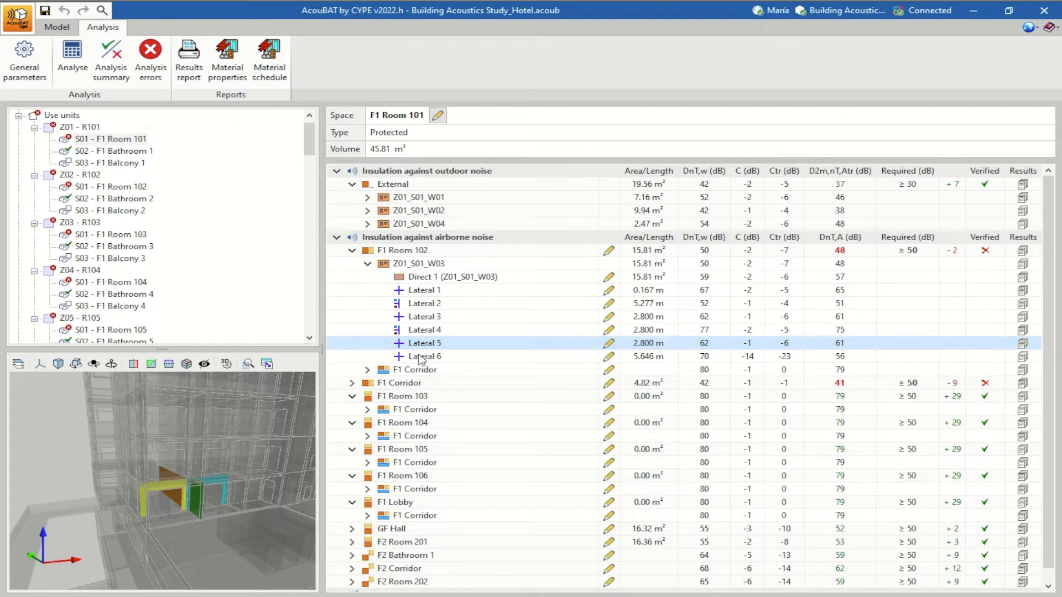
pyautogui.click(422, 358)
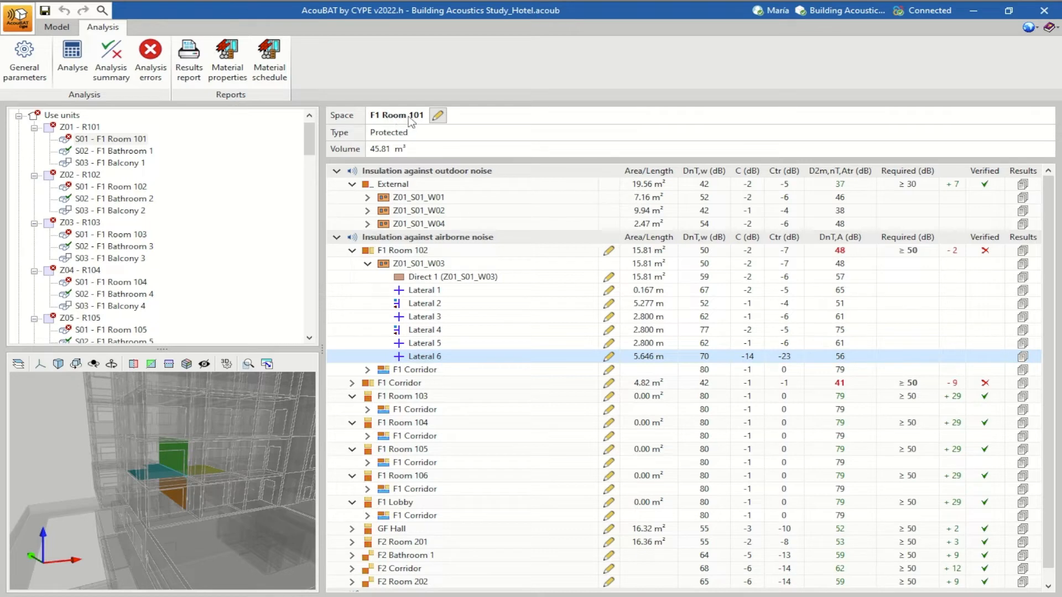
# - Highlight F1 Room 102 and its indirect path through F1 Corridor in the model, and expand that corridor path
pyautogui.click(392, 253)
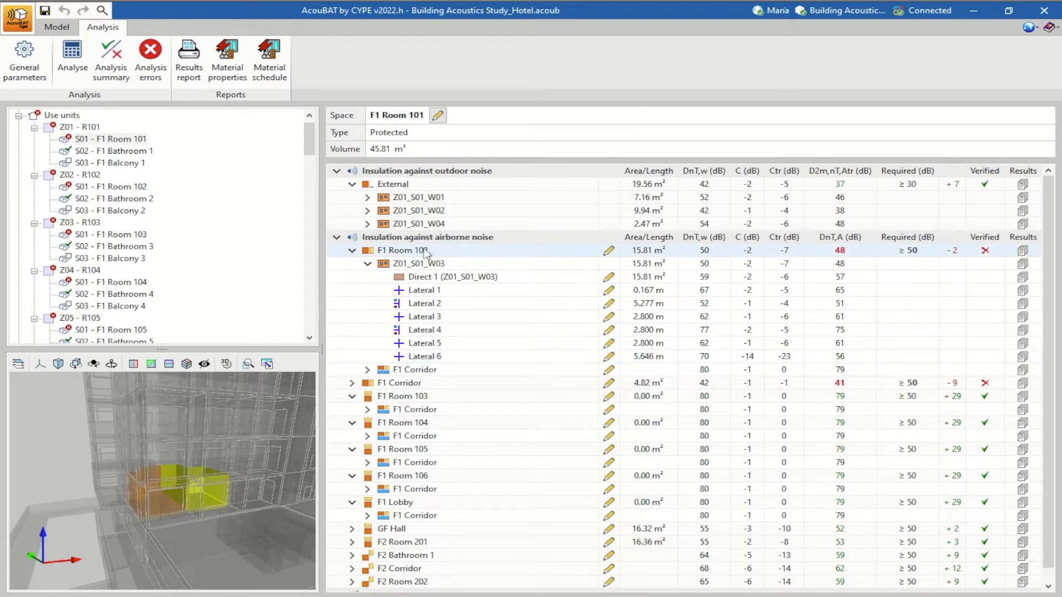
pyautogui.click(400, 373)
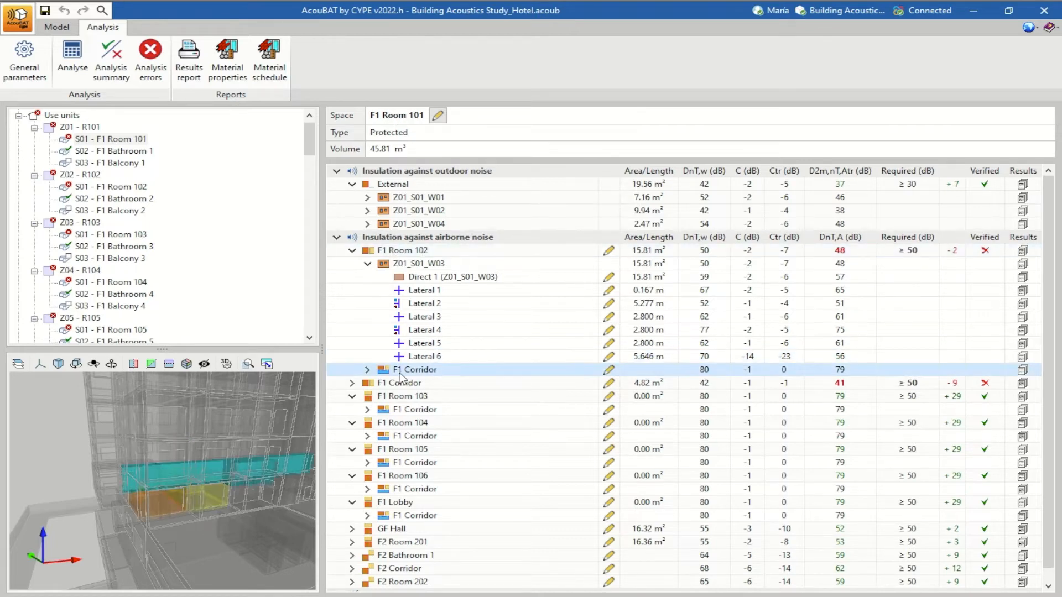
pyautogui.moveTo(200, 470); pyautogui.dragTo(271, 477)
pyautogui.moveTo(171, 488); pyautogui.dragTo(198, 492)
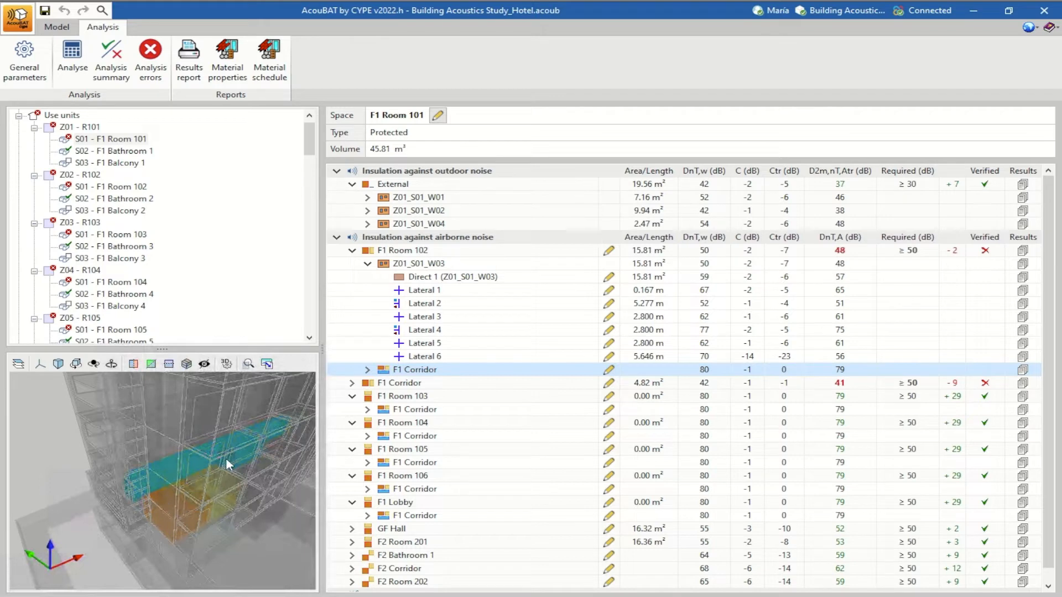
pyautogui.click(366, 371)
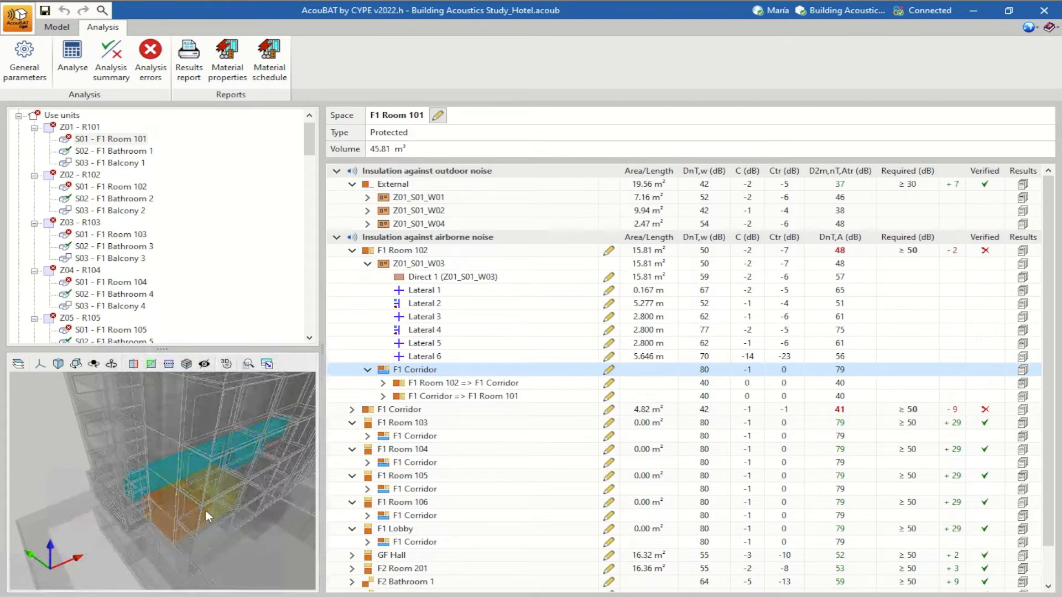
pyautogui.moveTo(206, 512); pyautogui.dragTo(156, 516)
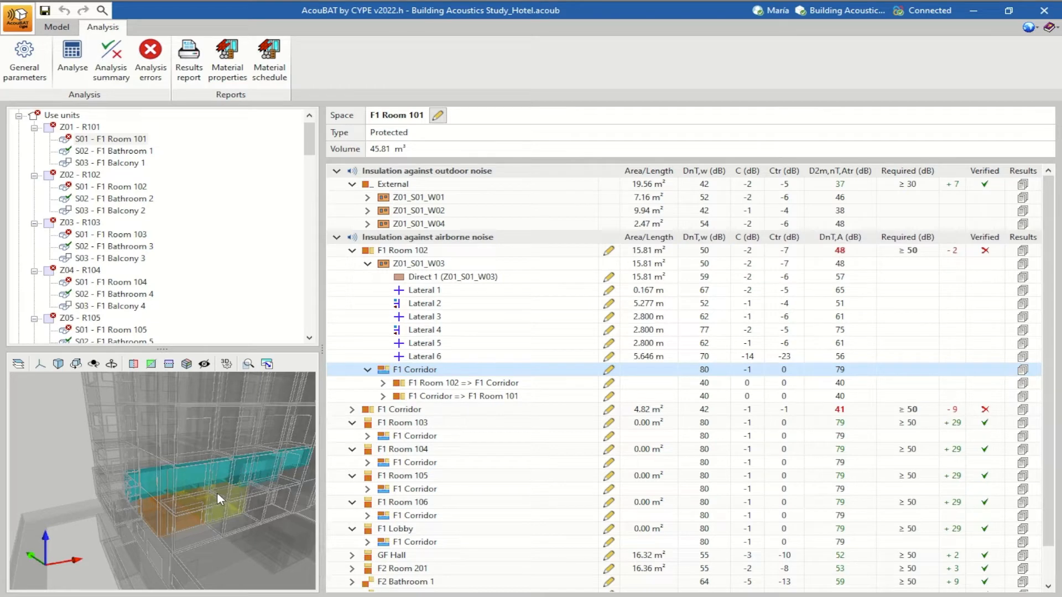
# - Highlight F1 Room 103 and its indirect path through F1 Corridor in the model, and expand that corridor path
pyautogui.click(403, 425)
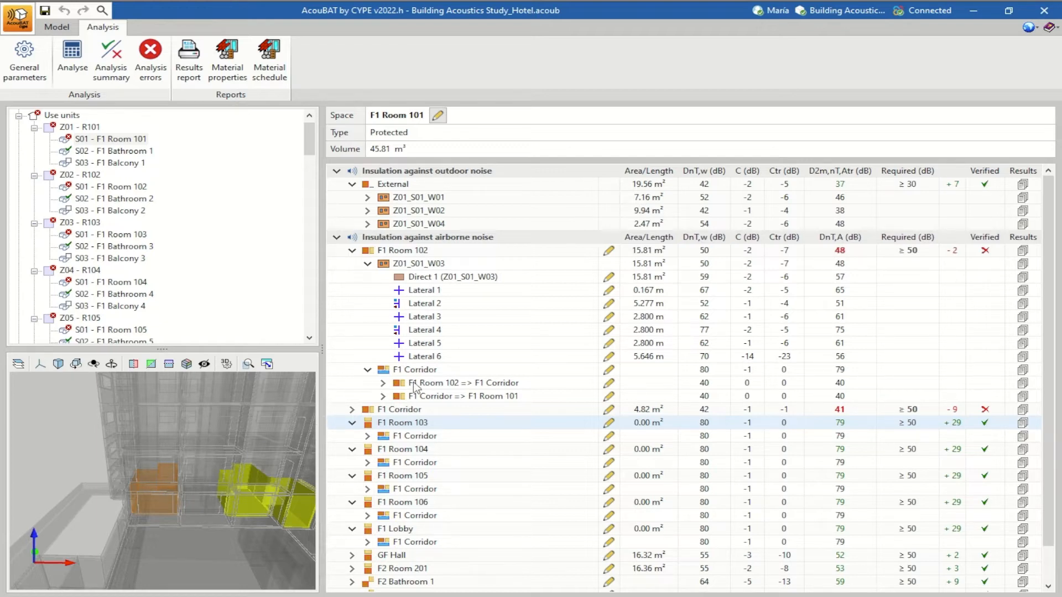
pyautogui.click(387, 437)
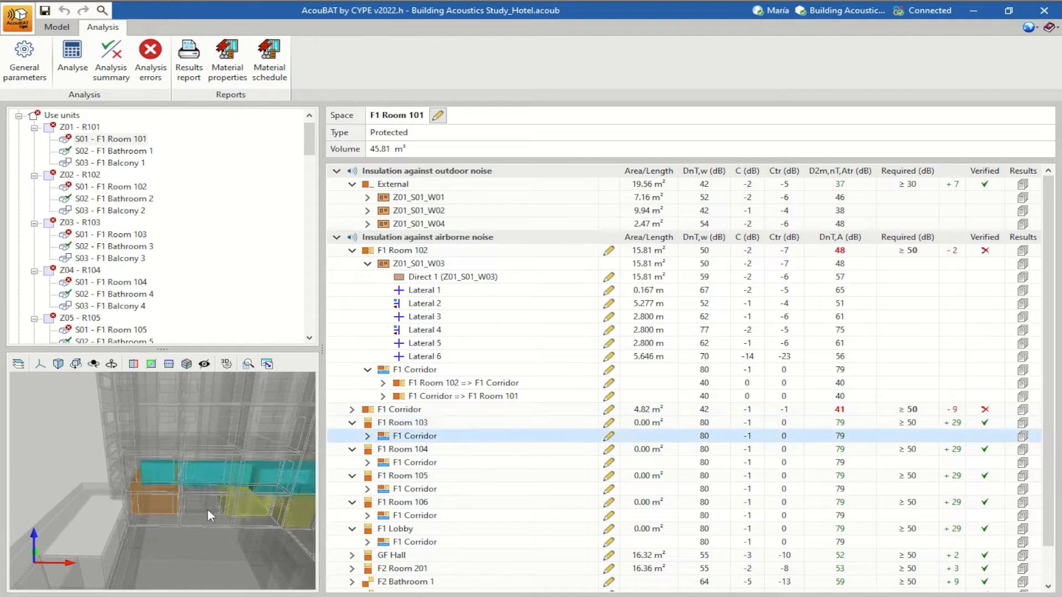
pyautogui.moveTo(211, 517); pyautogui.dragTo(242, 473)
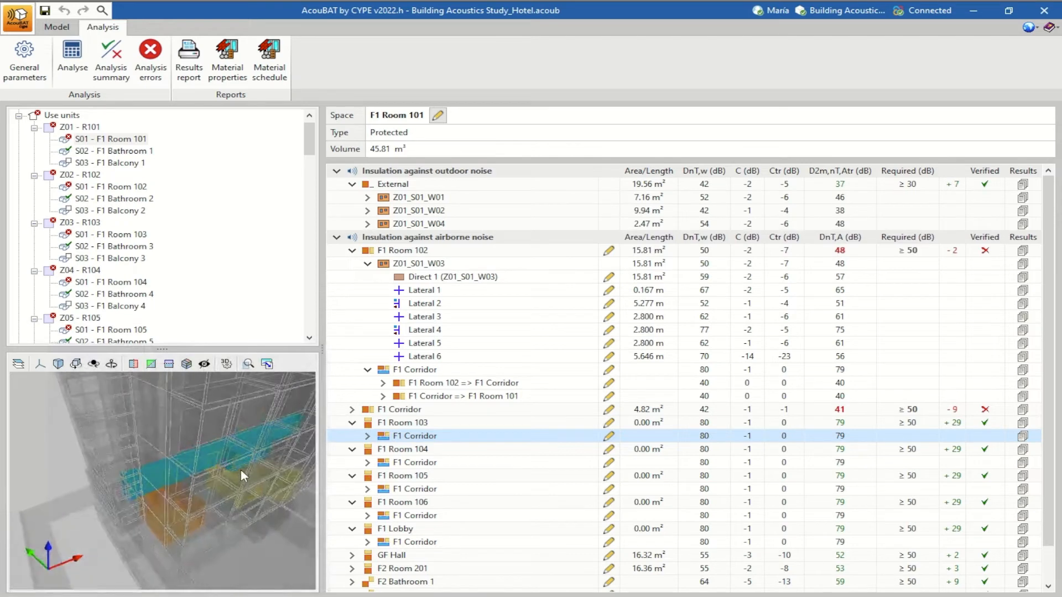
pyautogui.click(368, 436)
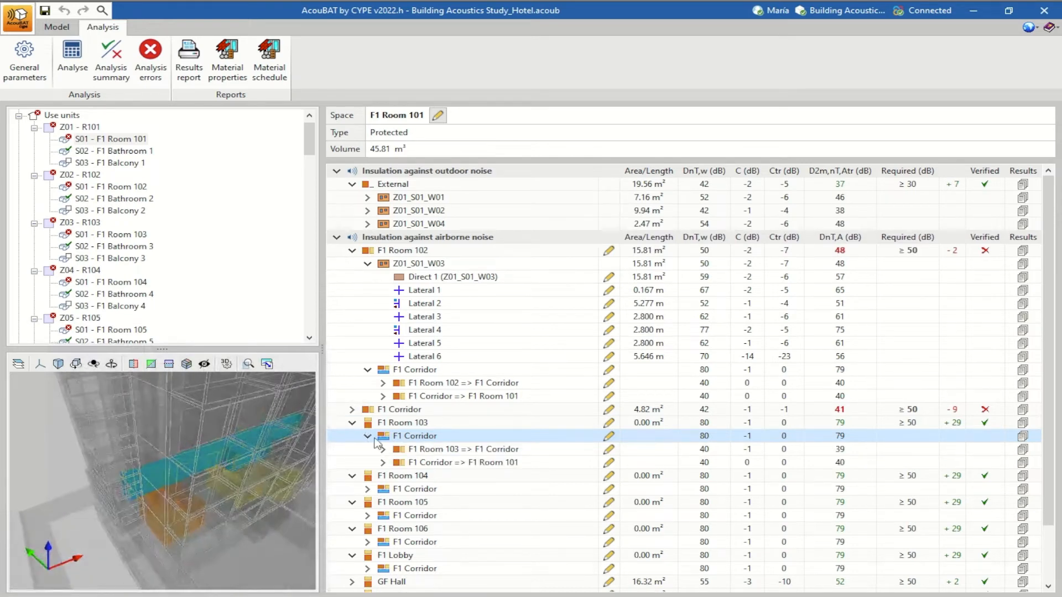
# - Expand both F1 Room 103 corridor transmissions and view the direct paths and openings of each in the model
pyautogui.click(383, 450)
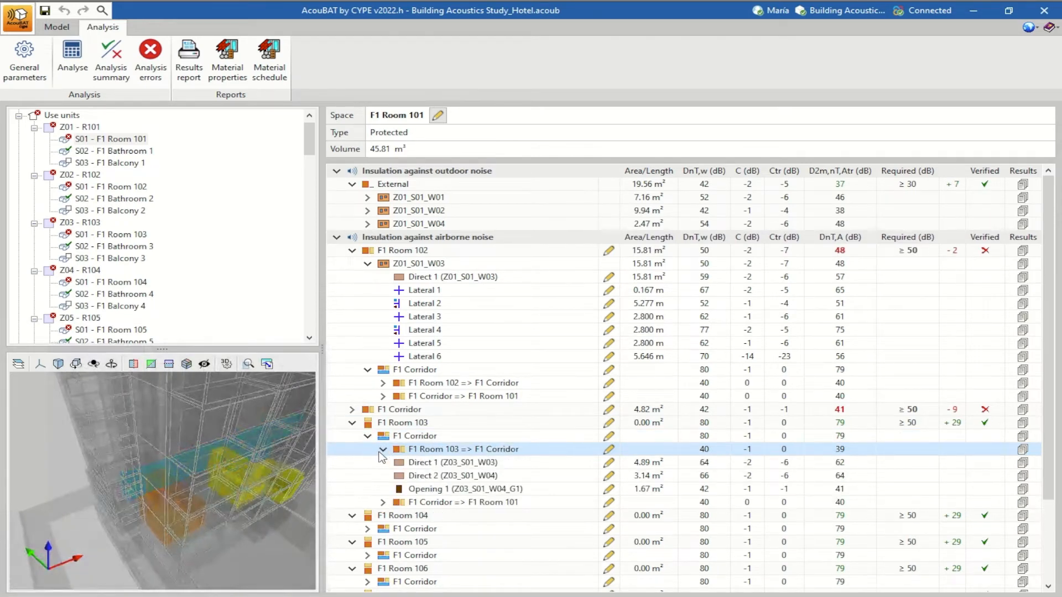
pyautogui.scroll(-1, 386, 456)
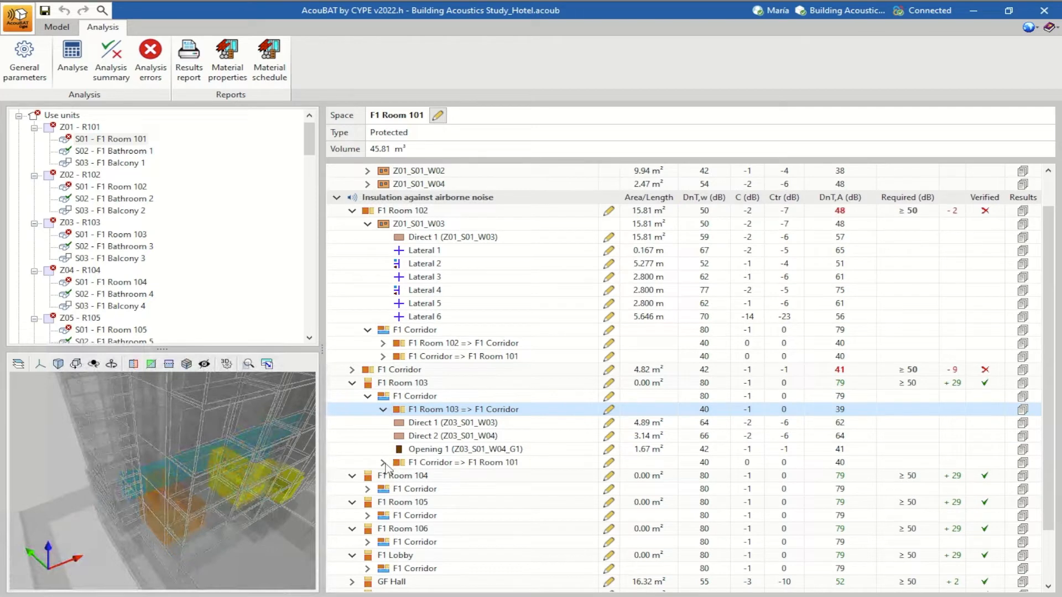
pyautogui.click(383, 463)
pyautogui.click(428, 451)
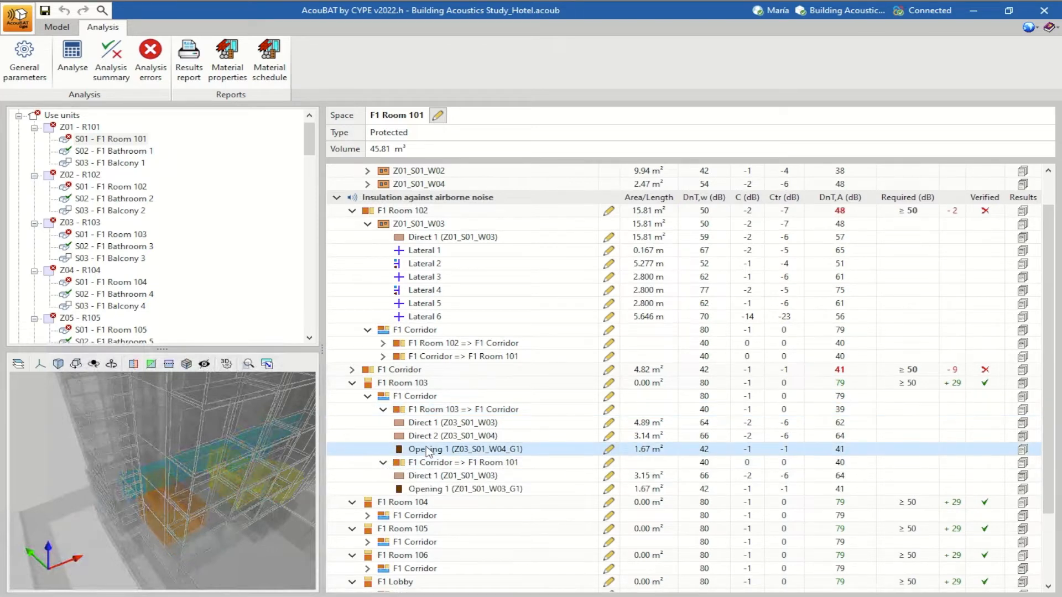
pyautogui.click(429, 425)
pyautogui.click(428, 438)
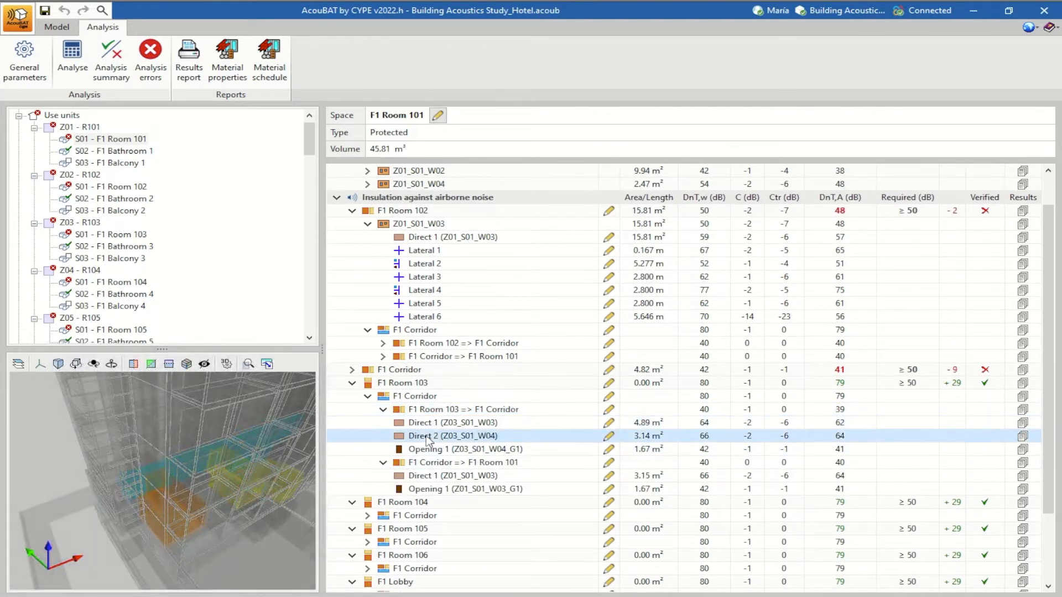
pyautogui.scroll(-1, 428, 439)
pyautogui.click(438, 439)
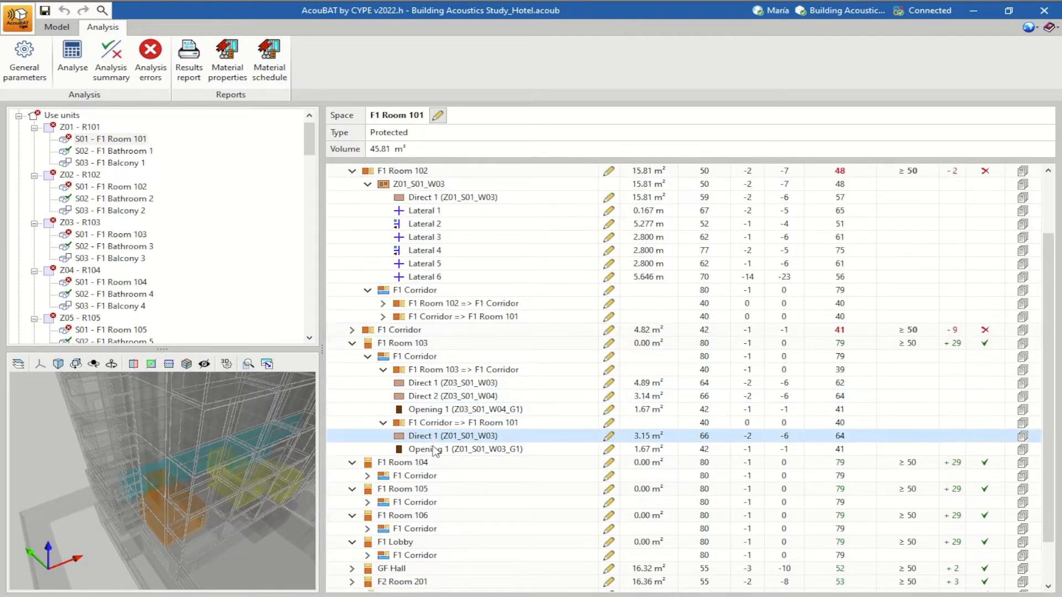
pyautogui.click(434, 450)
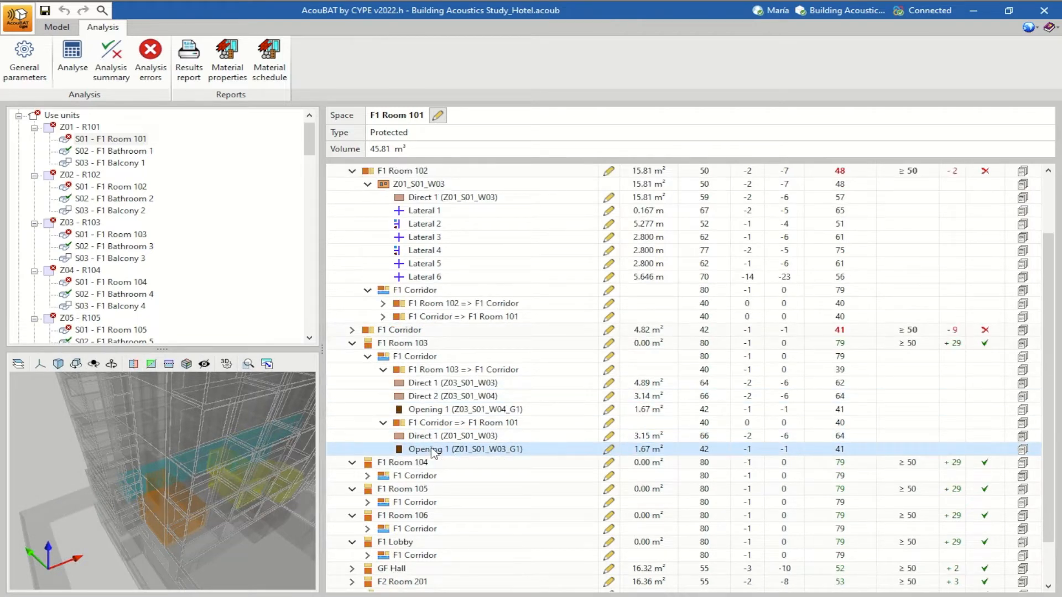
pyautogui.scroll(1, 412, 396)
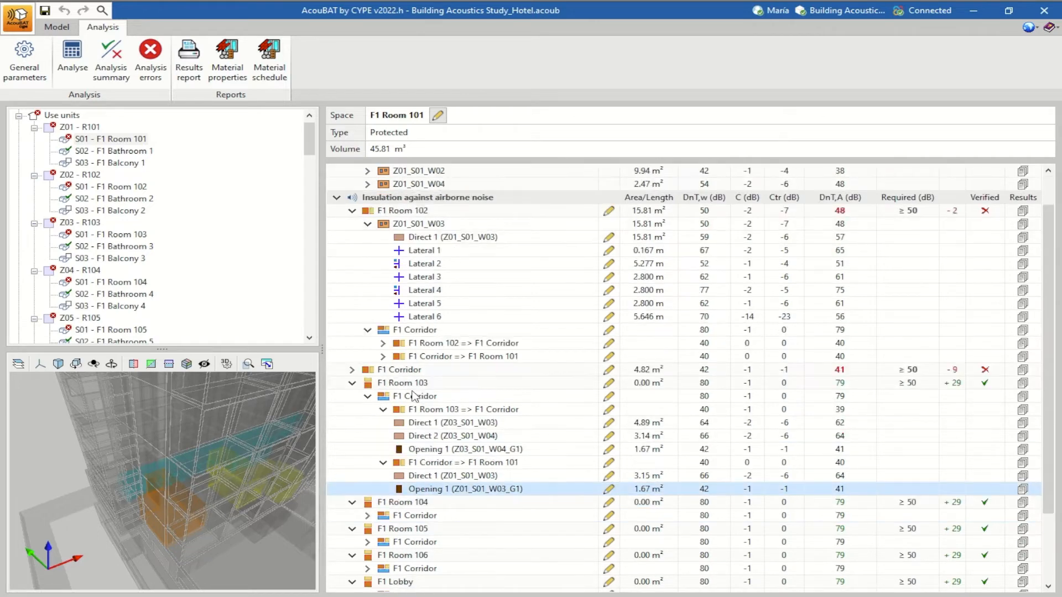
# - Highlight F1 Room 105 and F2 Room 201 in the model, and examine Room 201's position relative to F1 Room 101
pyautogui.scroll(-3, 413, 396)
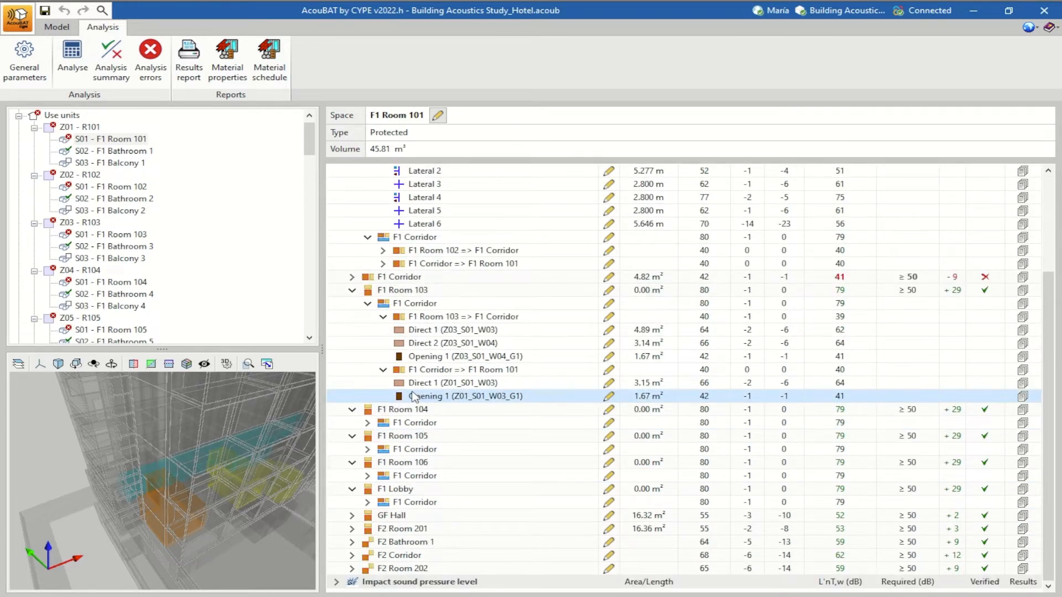
pyautogui.click(394, 436)
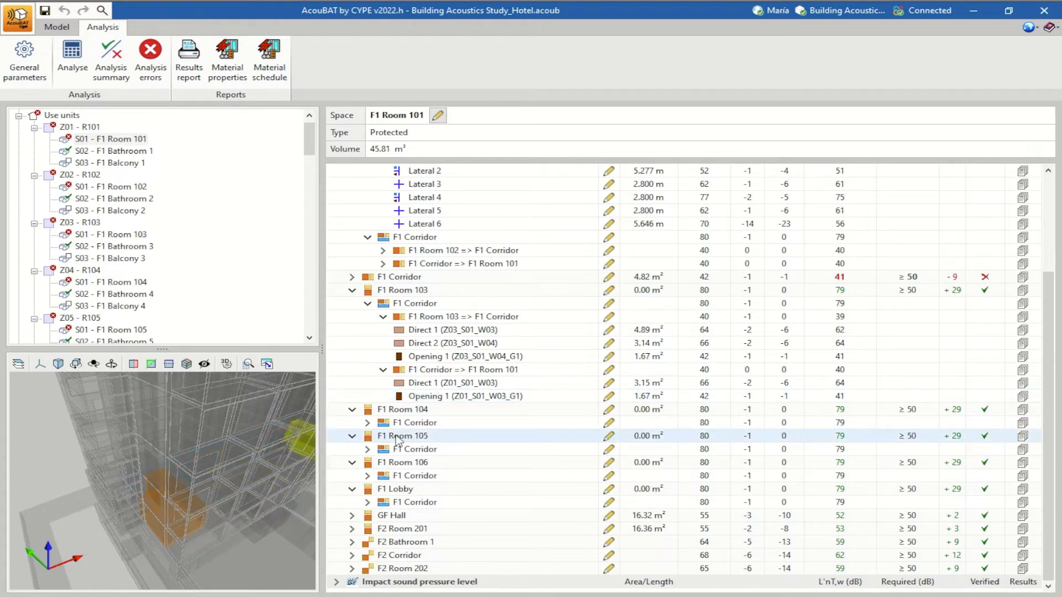
pyautogui.click(383, 530)
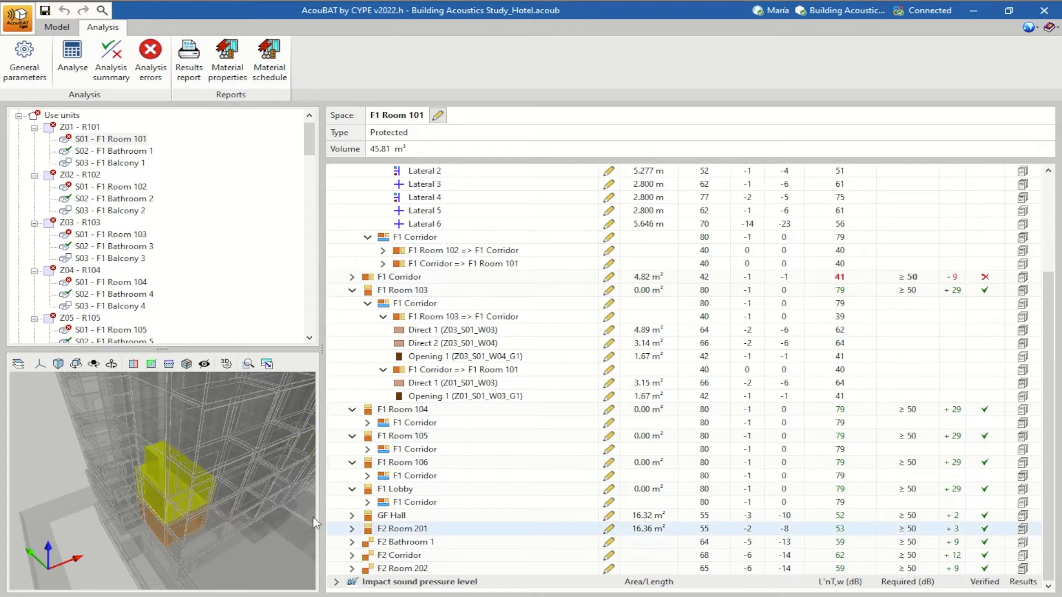
pyautogui.moveTo(199, 496); pyautogui.dragTo(214, 446)
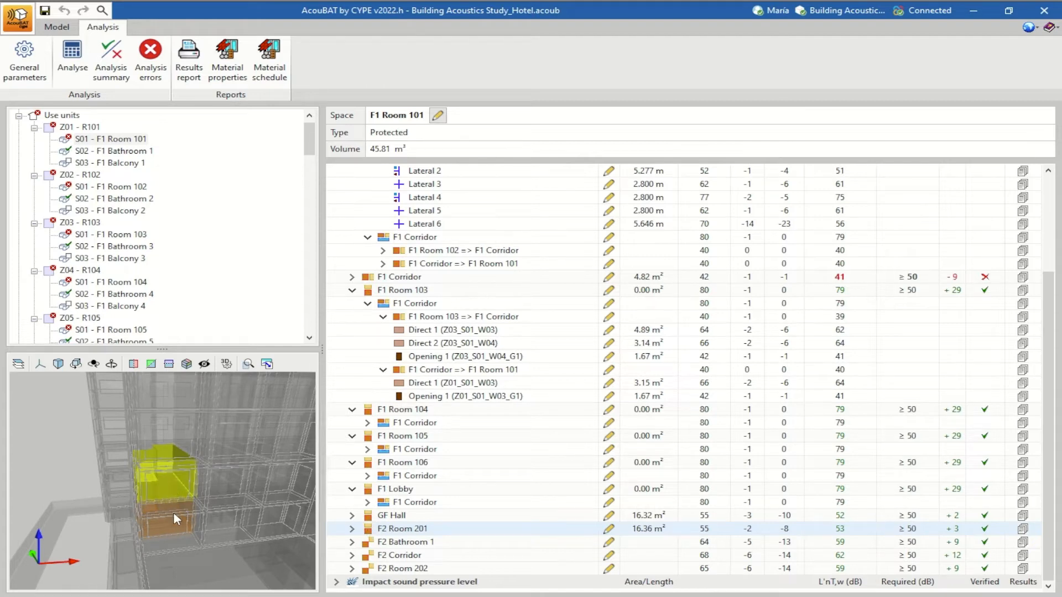
pyautogui.moveTo(174, 514); pyautogui.dragTo(197, 510)
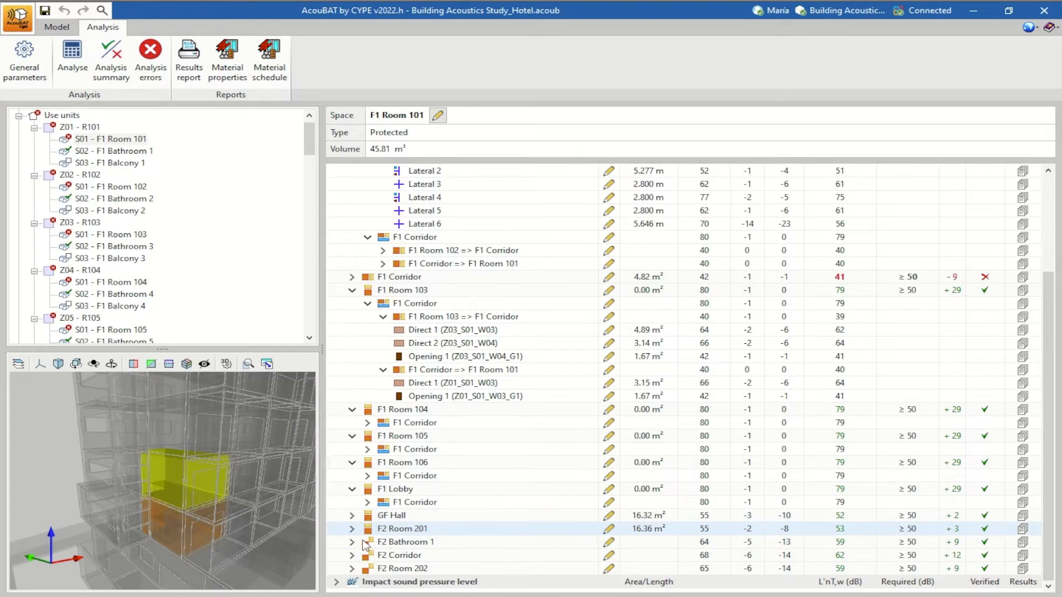
# - Highlight F2 Bathroom 1 in the model, expand it and view its Diagonal 1 and Diagonal 2 transmission paths
pyautogui.click(382, 547)
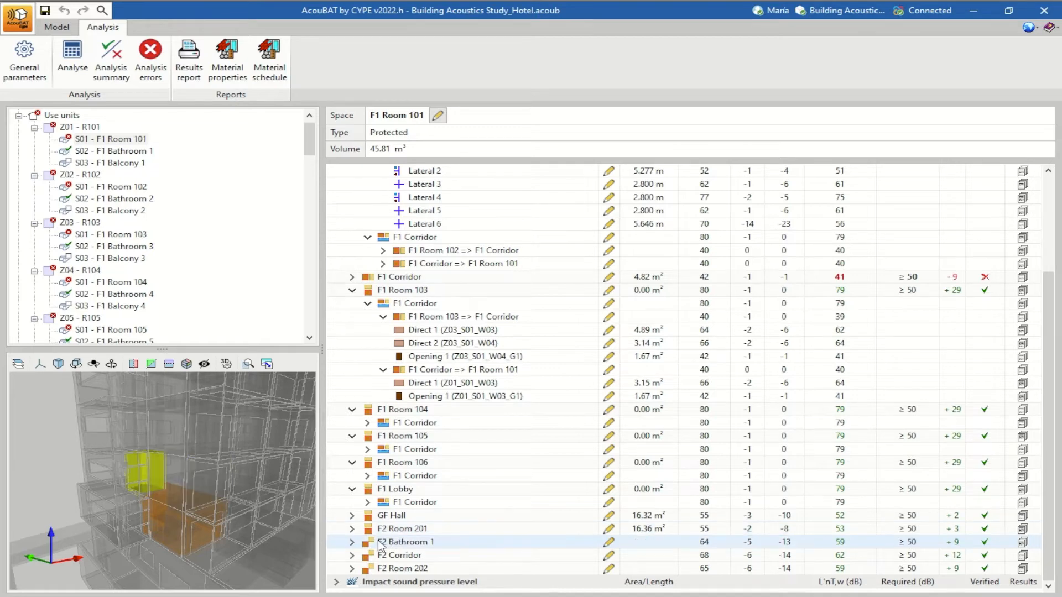
pyautogui.moveTo(195, 522); pyautogui.dragTo(210, 520)
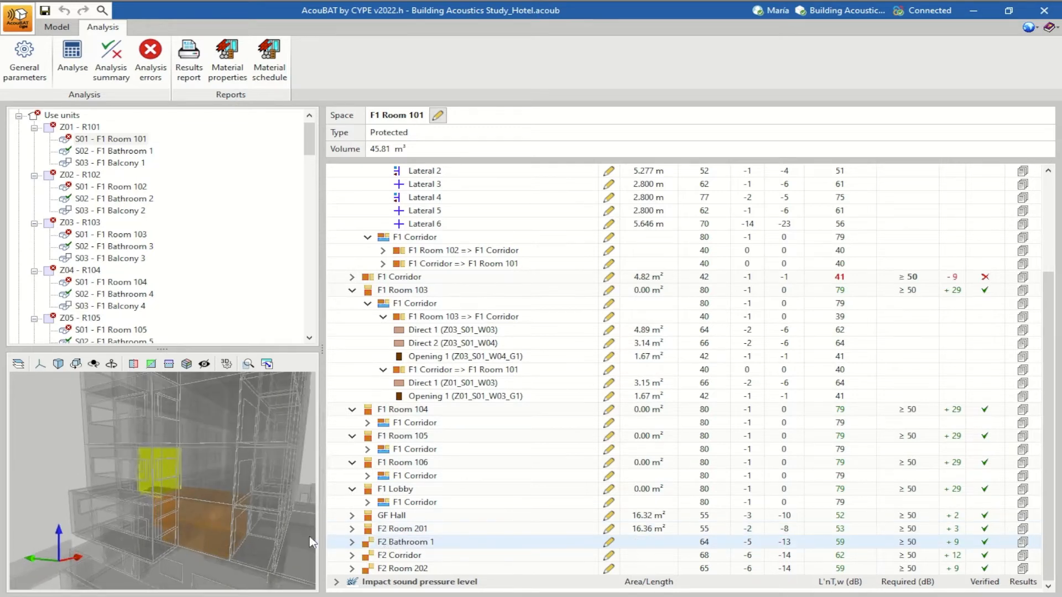
pyautogui.click(352, 542)
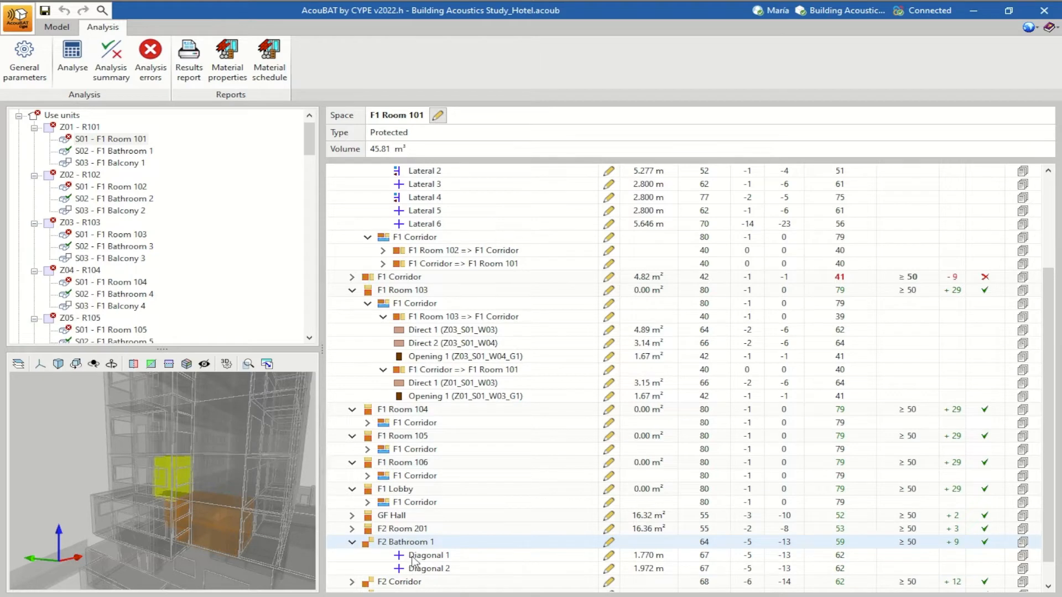
pyautogui.click(413, 558)
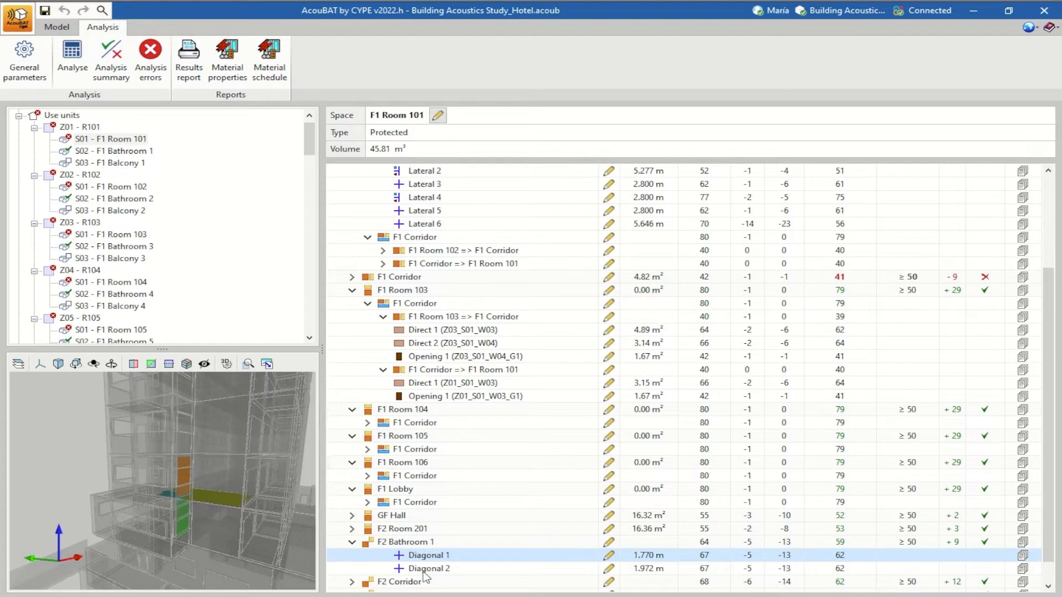
pyautogui.click(426, 570)
# - Expand F2 Corridor and view its Diagonal 1 transmission path in the model
pyautogui.scroll(-1, 426, 578)
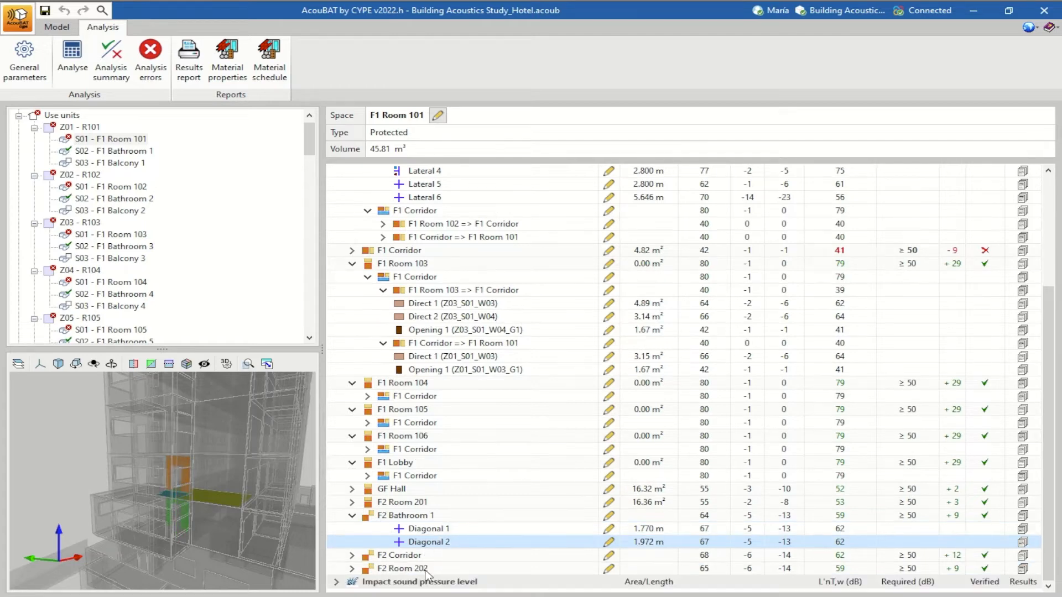
pyautogui.click(352, 556)
pyautogui.click(426, 569)
# - Expand F2 Room 202, examine its Diagonal 1 transmission path in the model and collapse the airborne noise insulation results
pyautogui.scroll(-1, 432, 549)
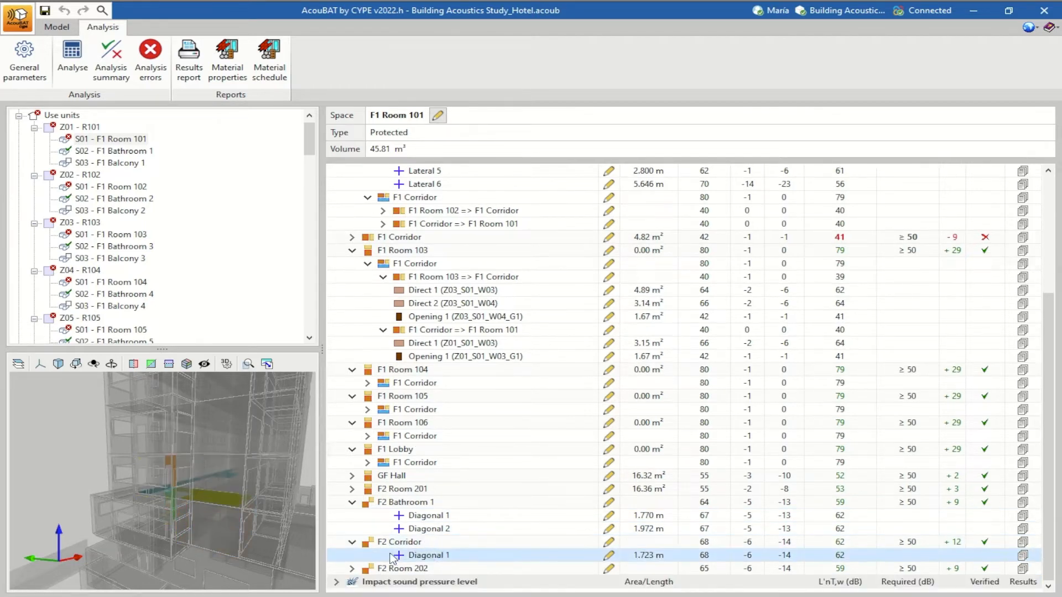
pyautogui.click(352, 569)
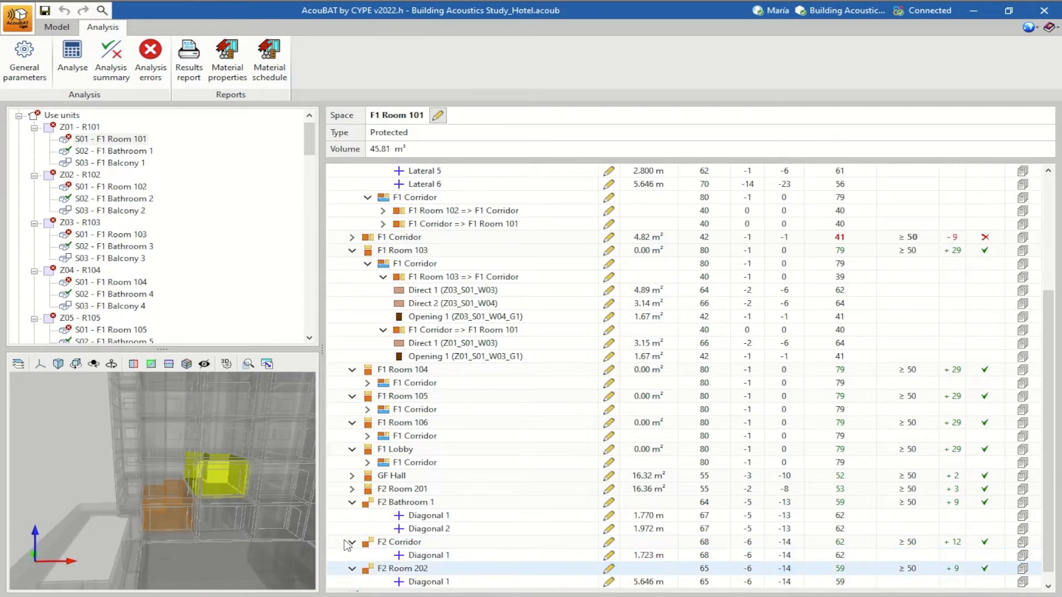
pyautogui.scroll(-1, 401, 542)
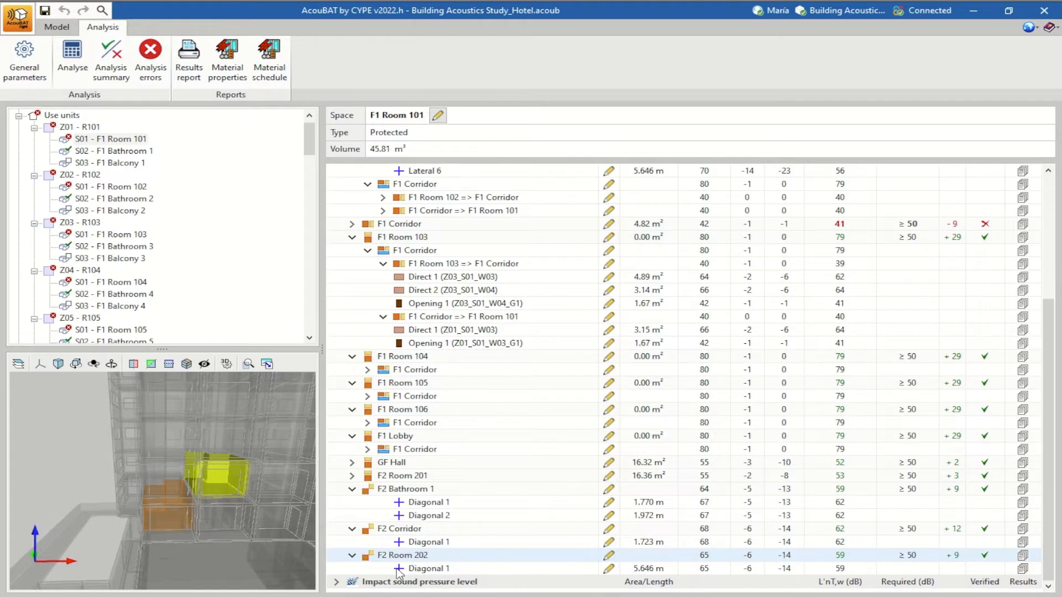
pyautogui.scroll(2, 197, 500)
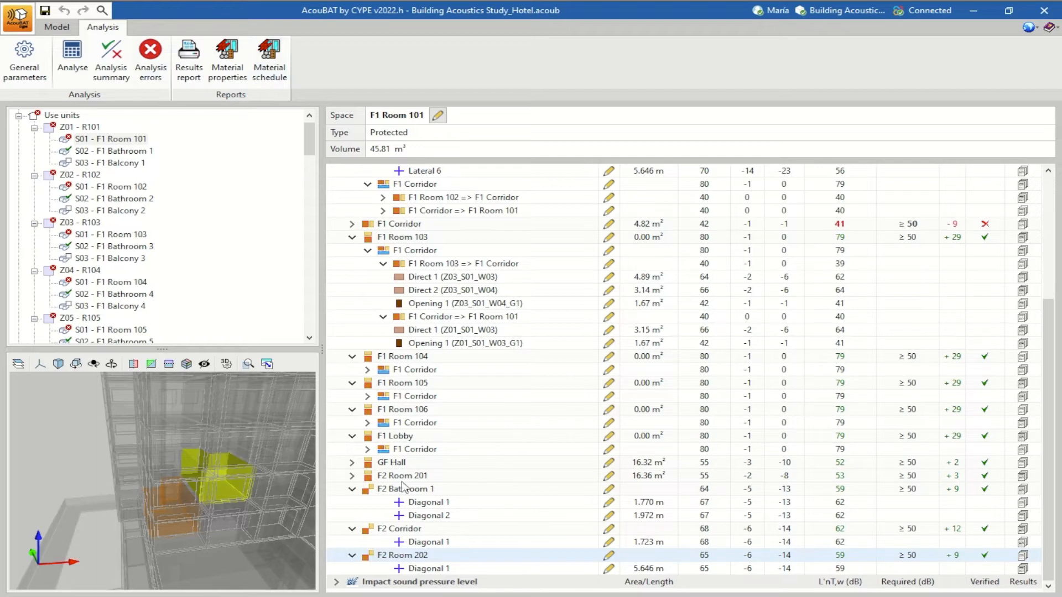
pyautogui.click(412, 569)
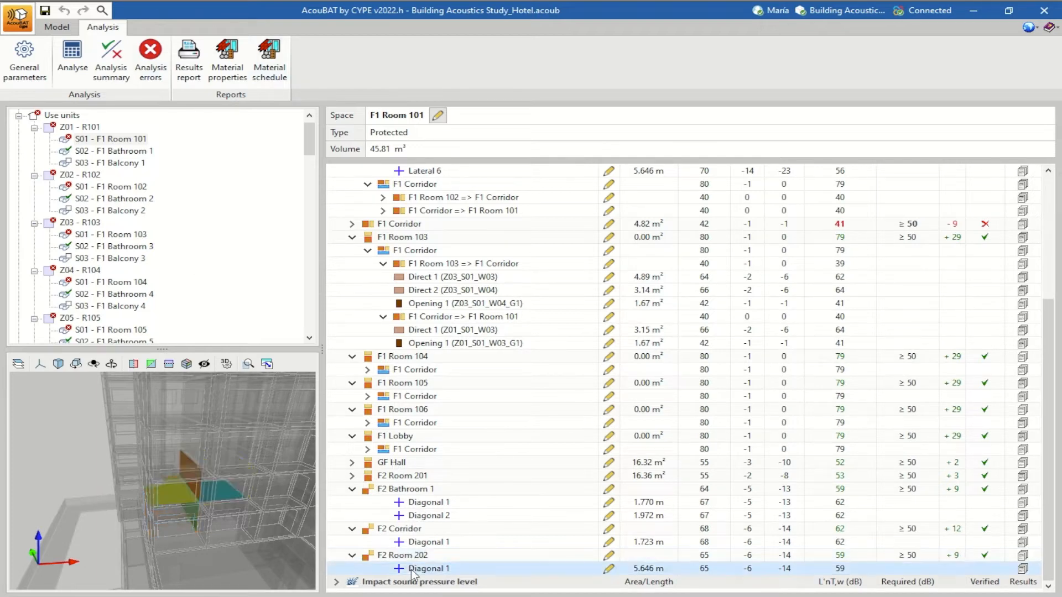
pyautogui.scroll(-4, 125, 506)
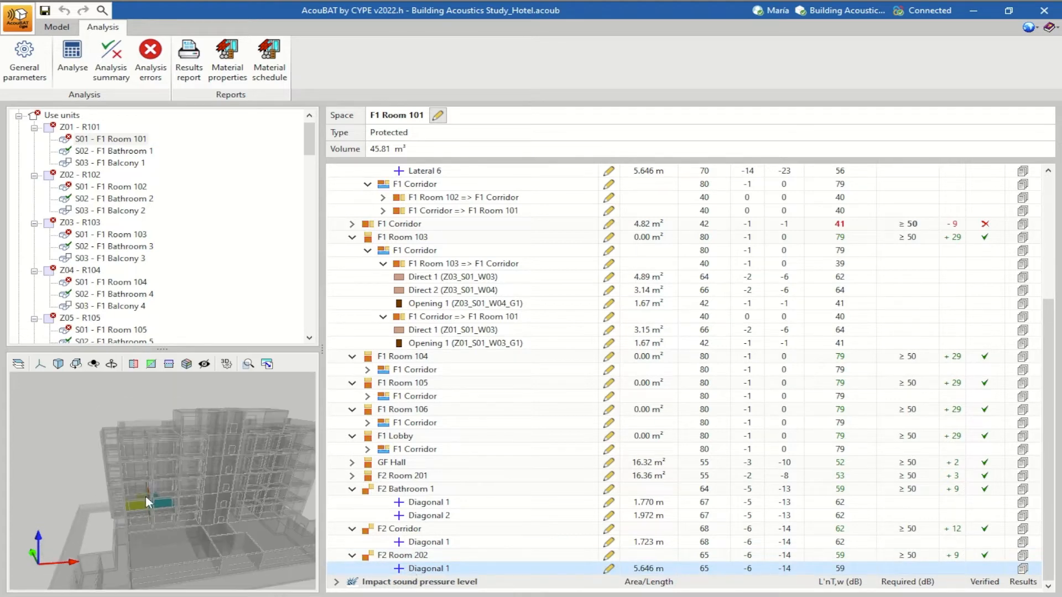
pyautogui.scroll(3, 145, 497)
pyautogui.moveTo(145, 497); pyautogui.dragTo(176, 502)
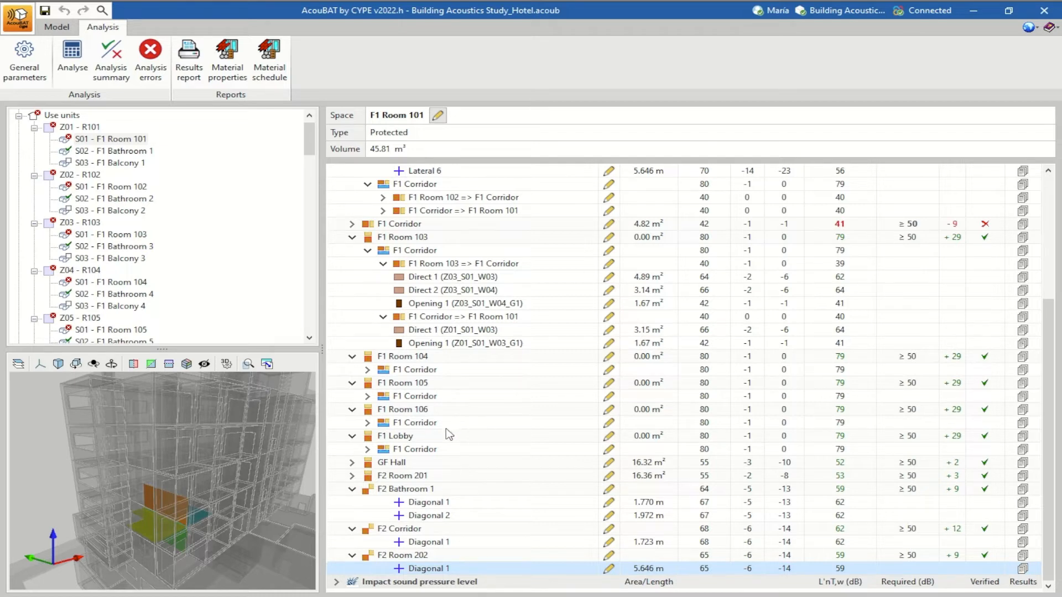
pyautogui.scroll(4, 448, 435)
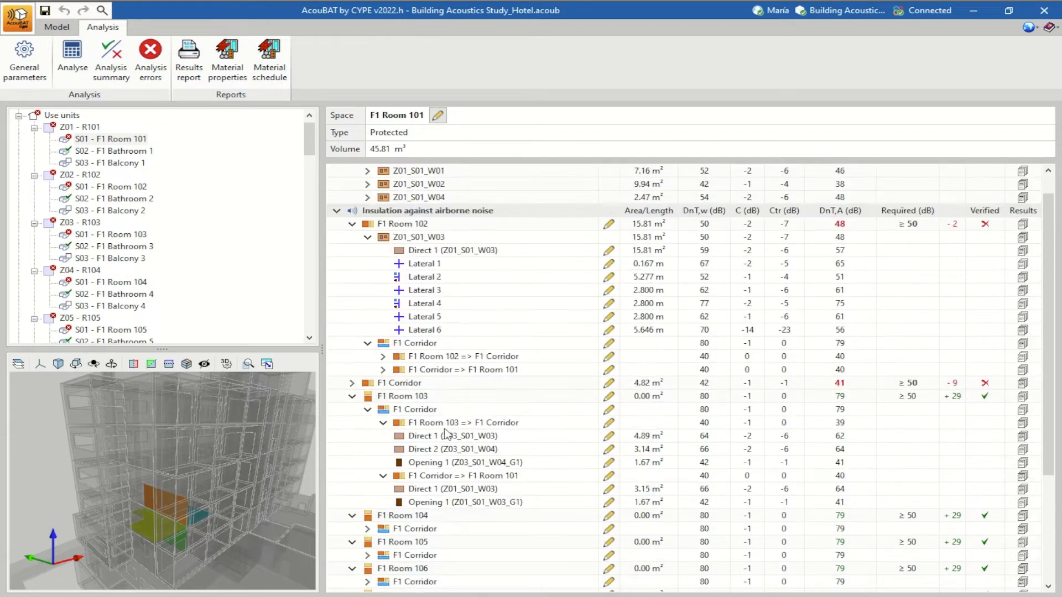
pyautogui.click(337, 212)
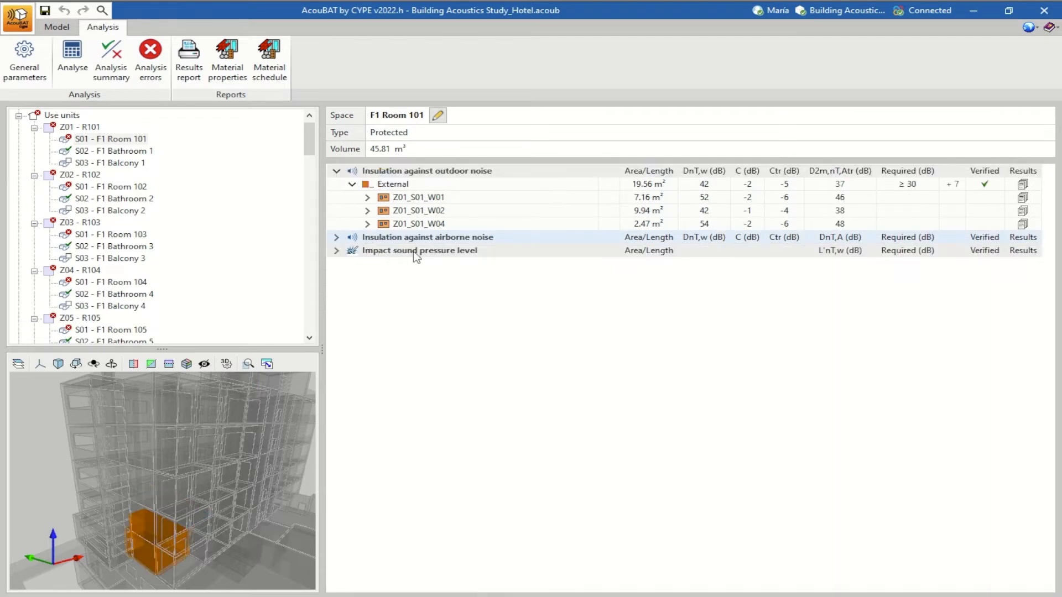
# - Expand the impact sound pressure level results, highlight F1 Room 102 in the model and view its Lateral 1 and Lateral 2 transmission paths
pyautogui.click(337, 251)
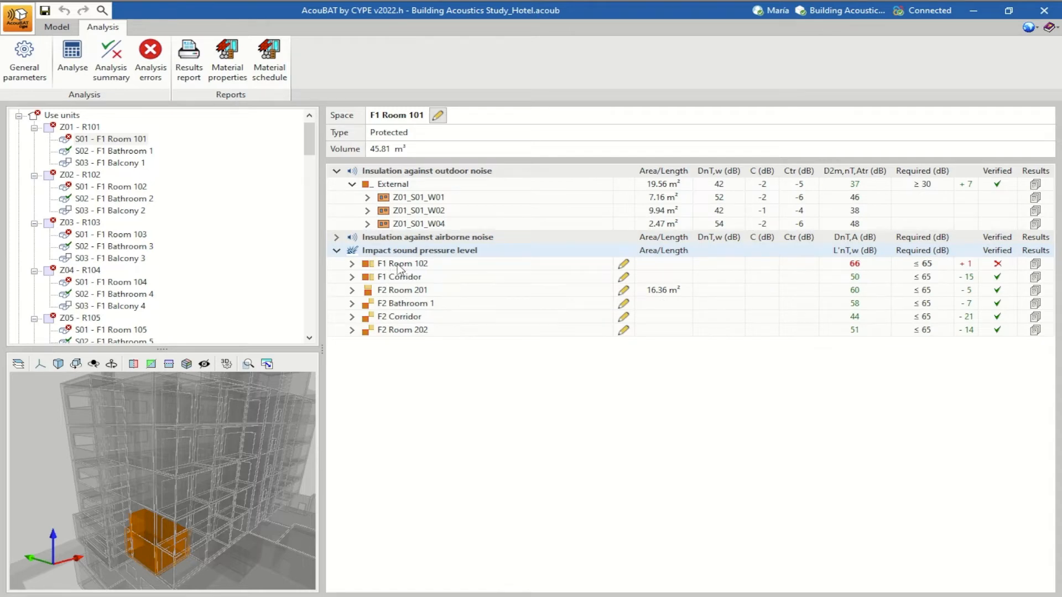
pyautogui.click(398, 267)
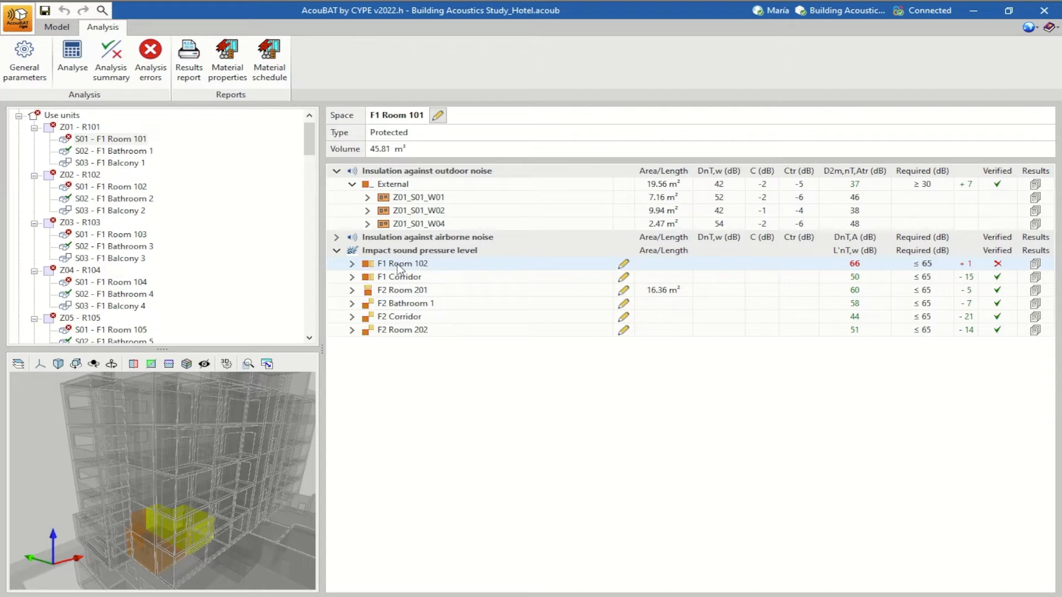
pyautogui.moveTo(165, 545)
pyautogui.mouseDown()
pyautogui.moveTo(155, 531)
pyautogui.moveTo(180, 549)
pyautogui.mouseUp()
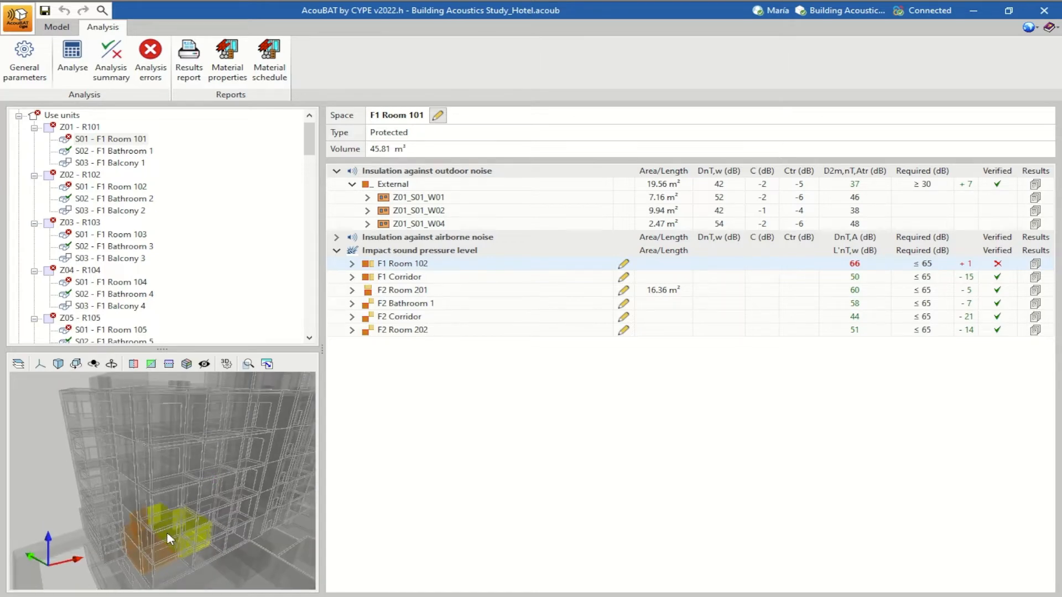
pyautogui.click(353, 264)
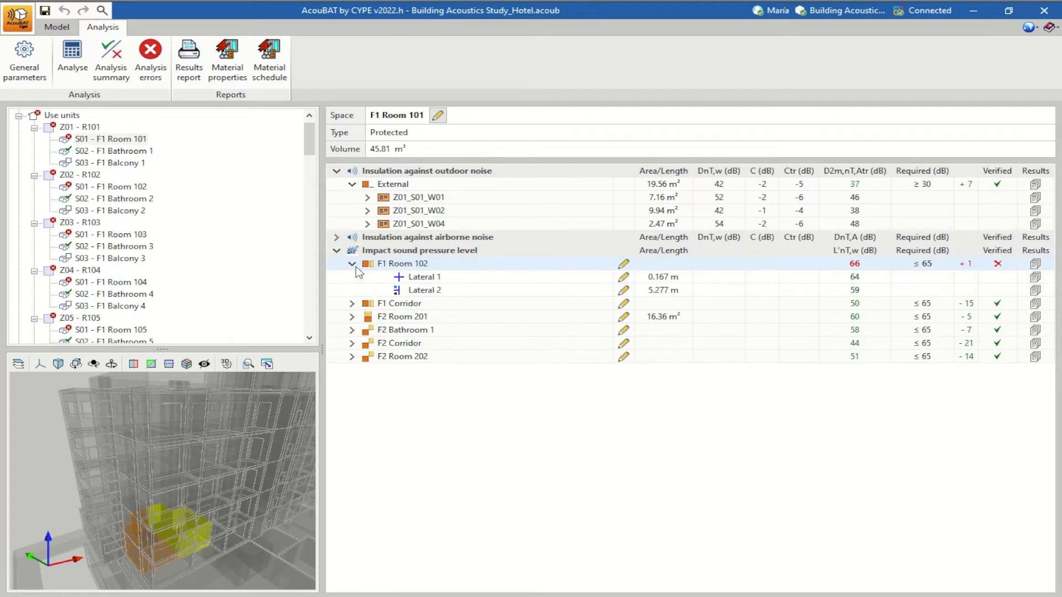
pyautogui.click(425, 282)
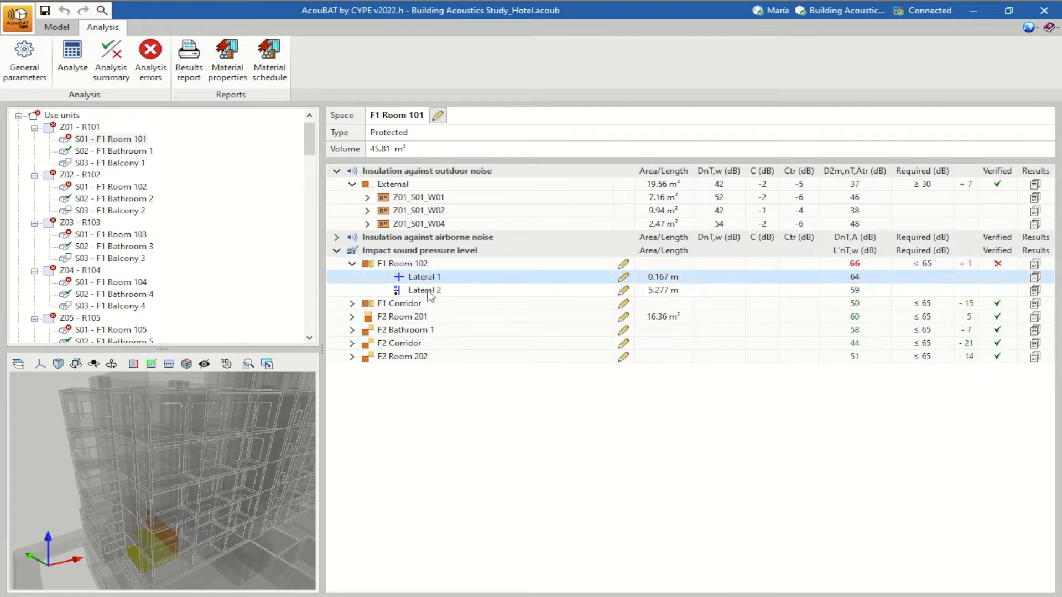
pyautogui.click(428, 292)
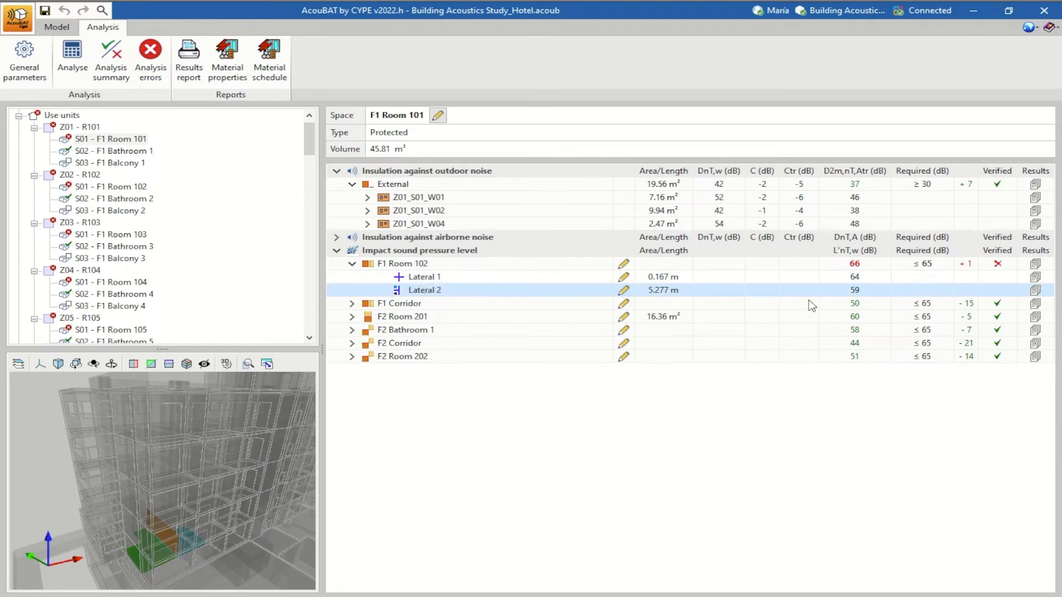
# - Open the detailed impact sound results of Room 102's Lateral 2 path, review the analysis table and graph, and close them
pyautogui.click(1035, 292)
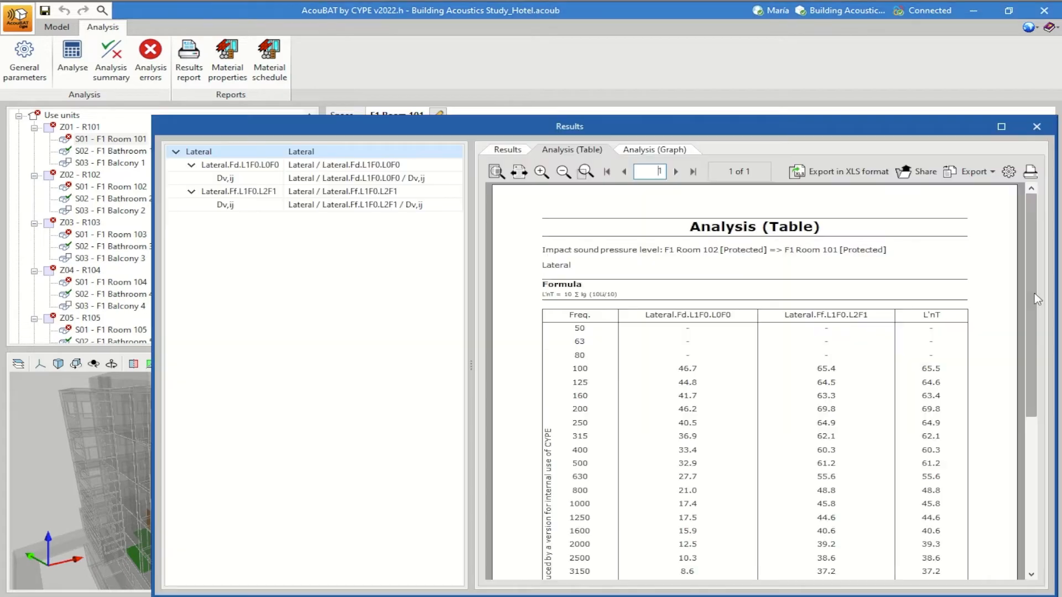
pyautogui.scroll(-3, 781, 412)
pyautogui.scroll(3, 780, 423)
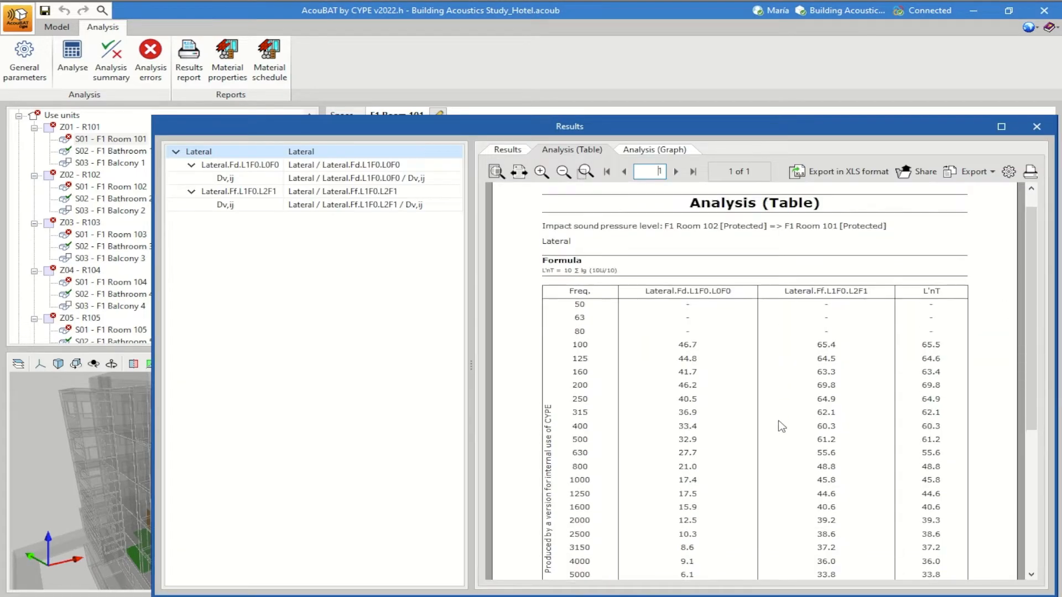
pyautogui.click(664, 152)
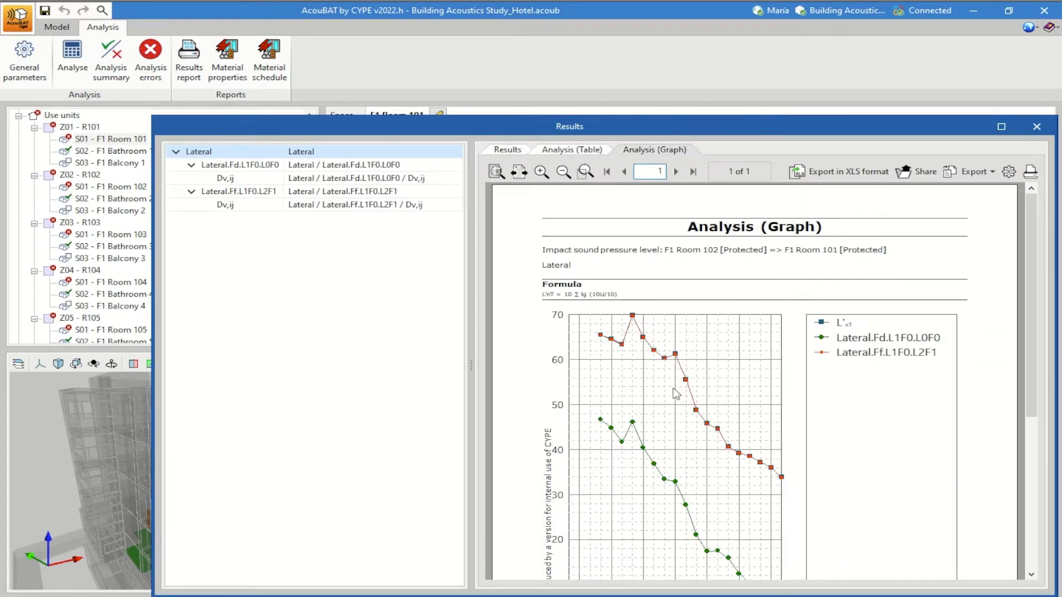
pyautogui.scroll(-2, 677, 394)
pyautogui.click(1036, 127)
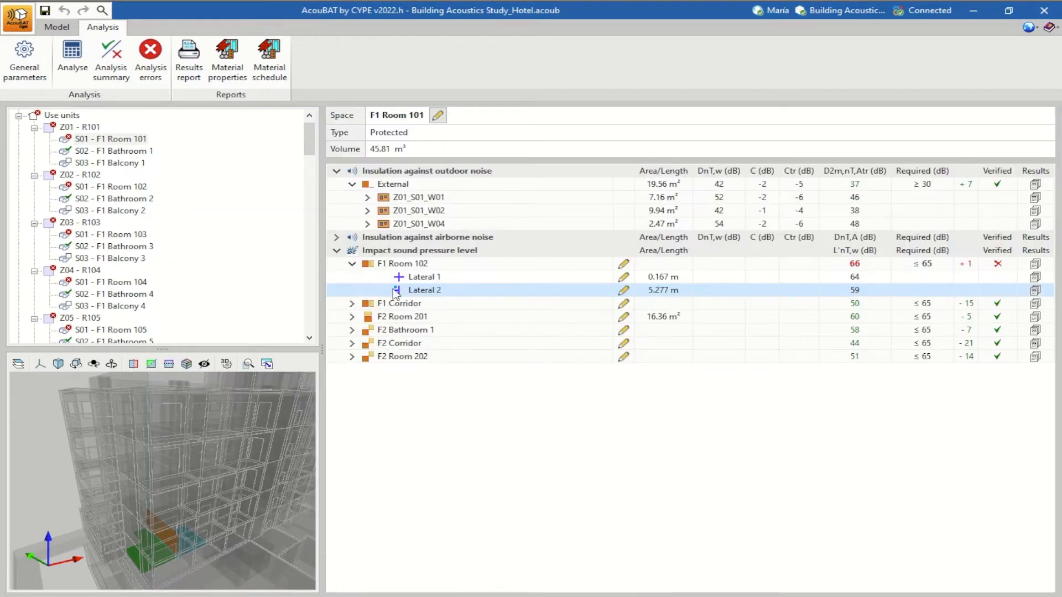
# - View the Lateral 1 path, check F1 Room 102's overall impact sound graph and collapse that room's results
pyautogui.click(425, 278)
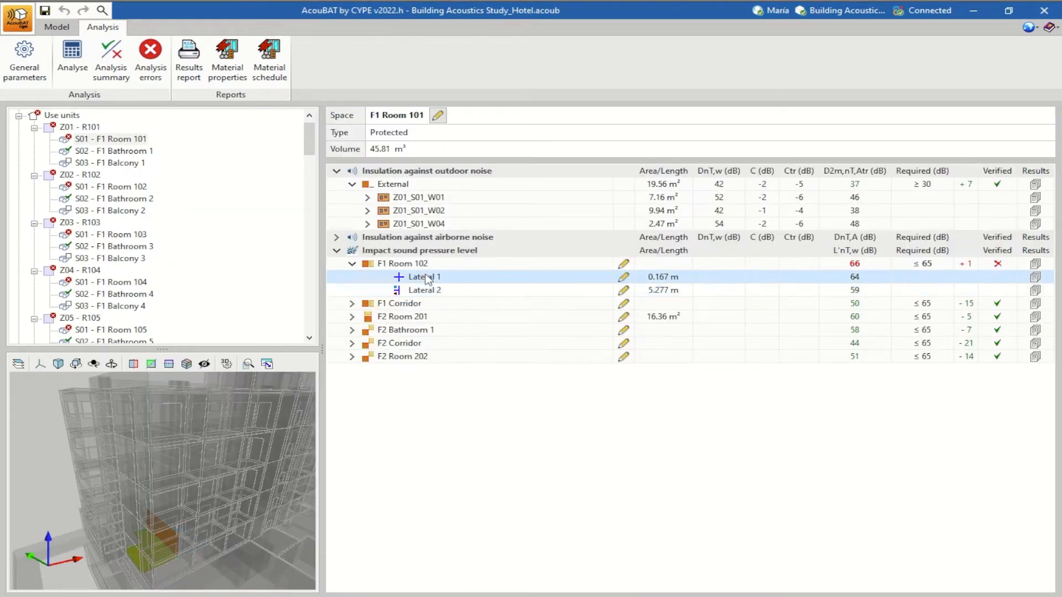
pyautogui.click(1035, 263)
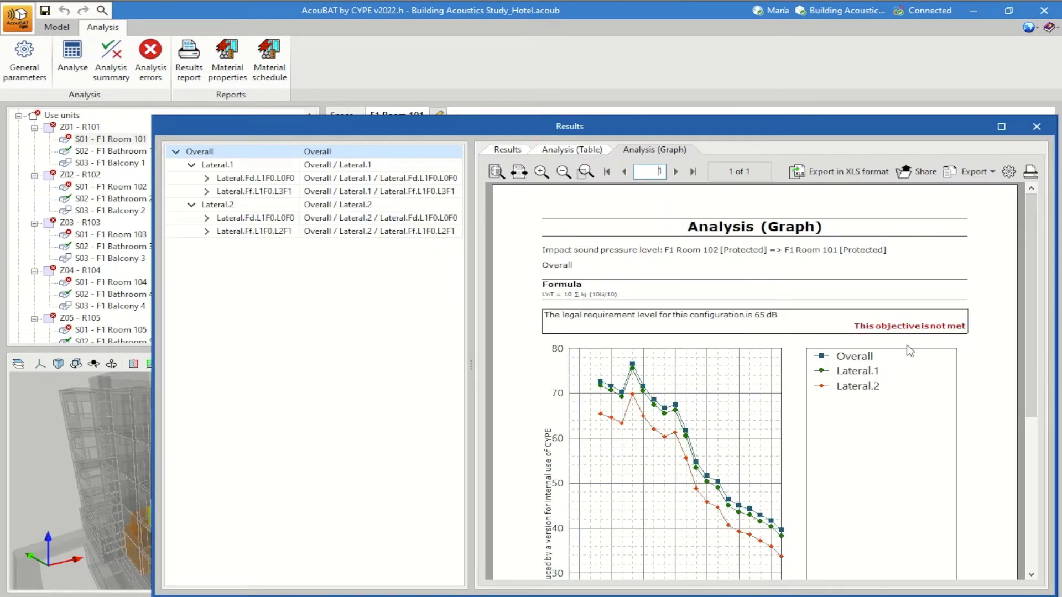
pyautogui.click(1033, 135)
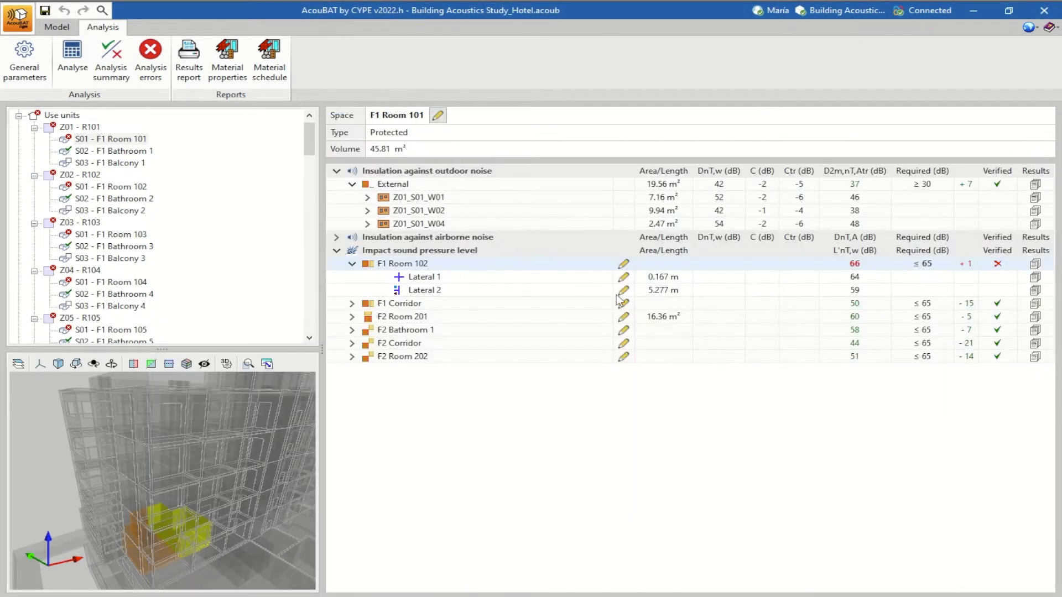
pyautogui.click(353, 265)
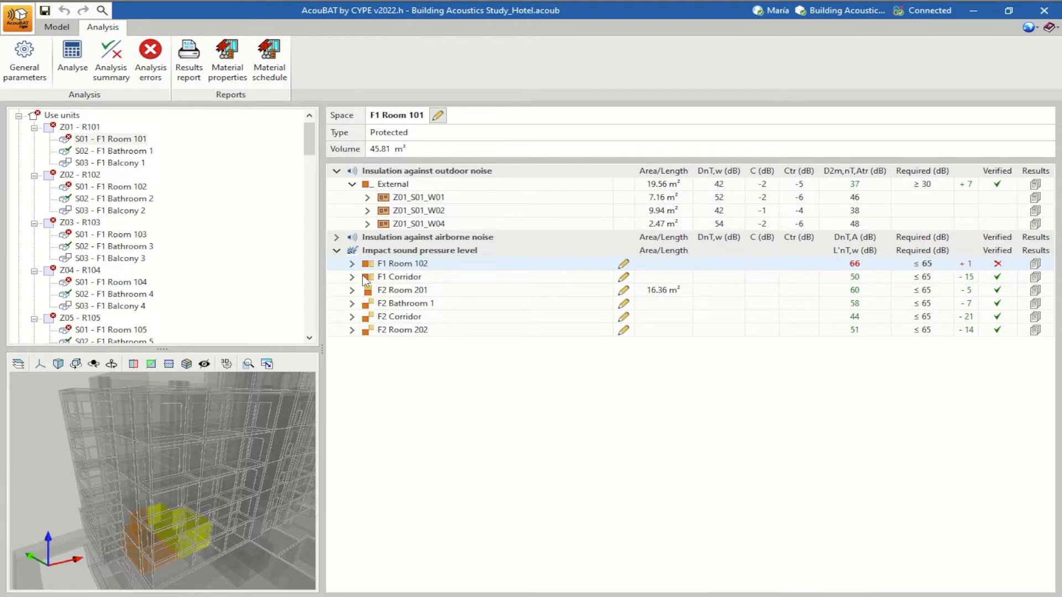
# - Highlight F2 Room 201 and F2 Bathroom 1 for impact sound, expand the bathroom's diagonal paths and examine its position in the model
pyautogui.click(381, 295)
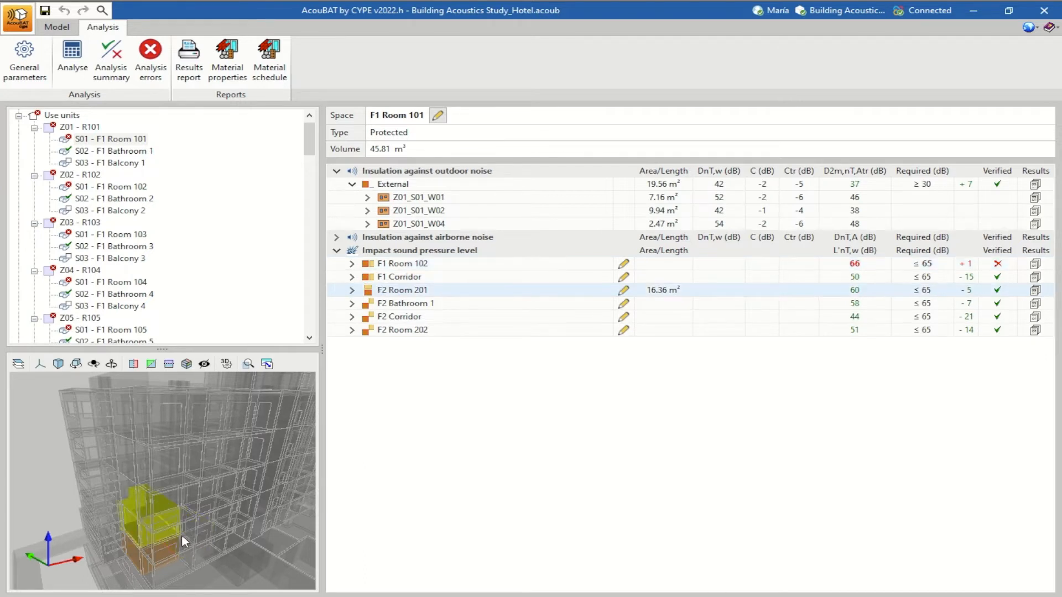
pyautogui.click(386, 306)
pyautogui.click(352, 303)
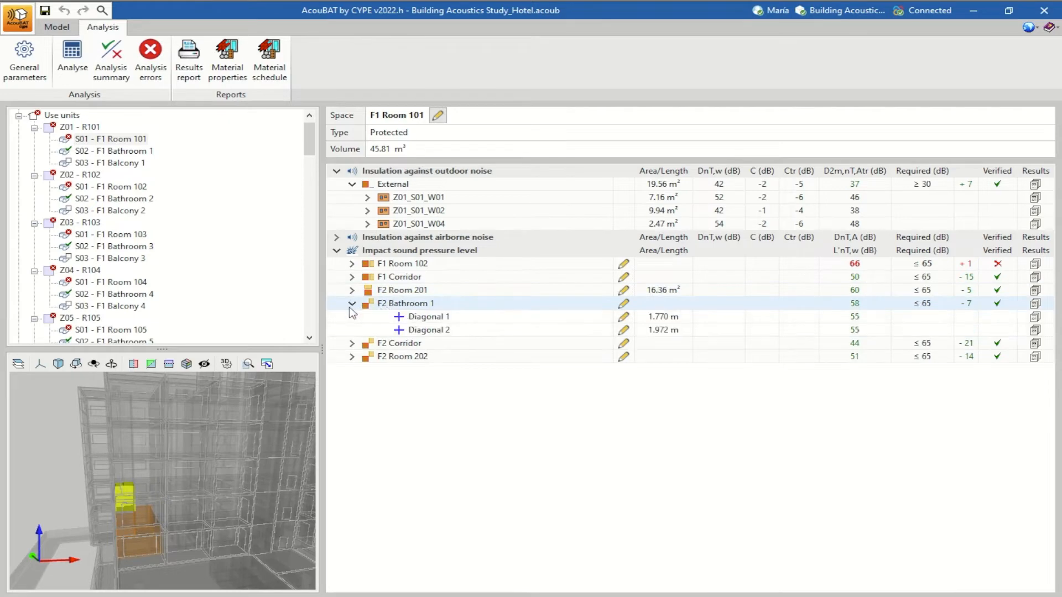
pyautogui.moveTo(130, 535); pyautogui.dragTo(193, 524)
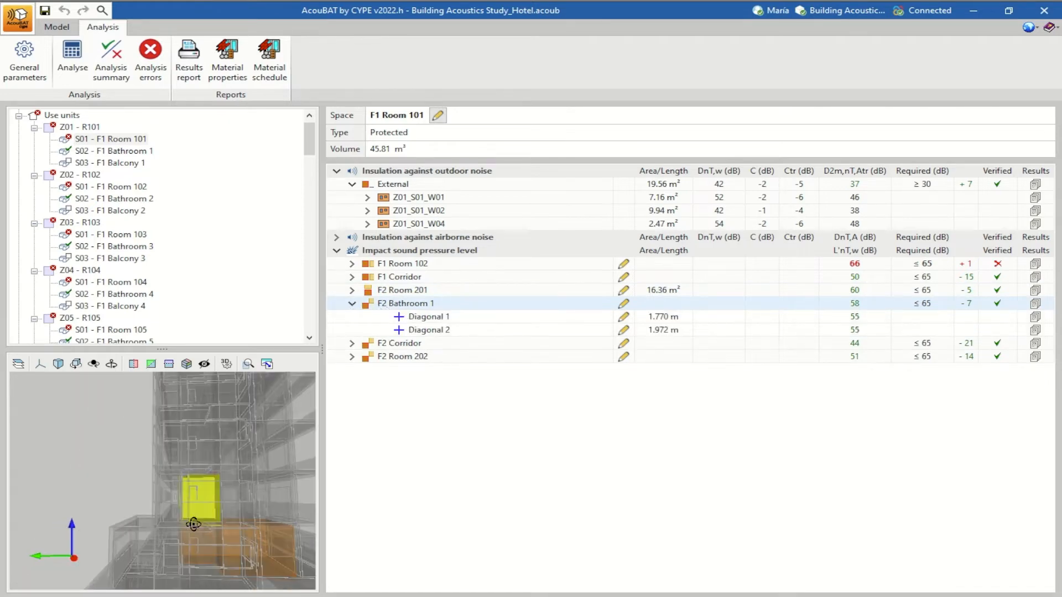
# - Expand the impact sound paths of F2 Corridor and F2 Room 202, examine Room 202's position and collapse Room 101's results
pyautogui.click(353, 344)
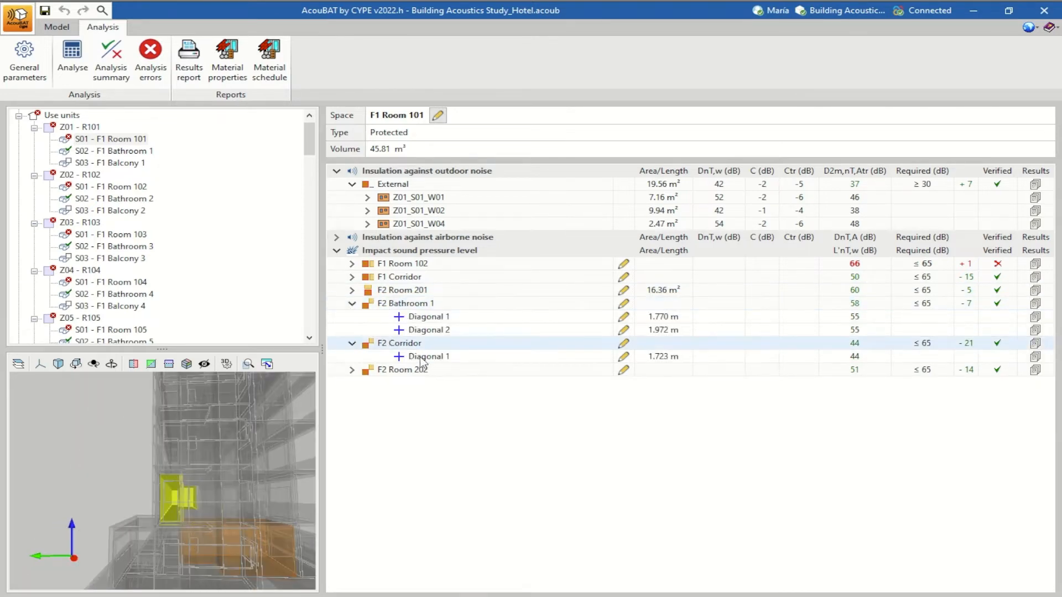
pyautogui.click(352, 370)
pyautogui.moveTo(263, 437); pyautogui.dragTo(177, 444)
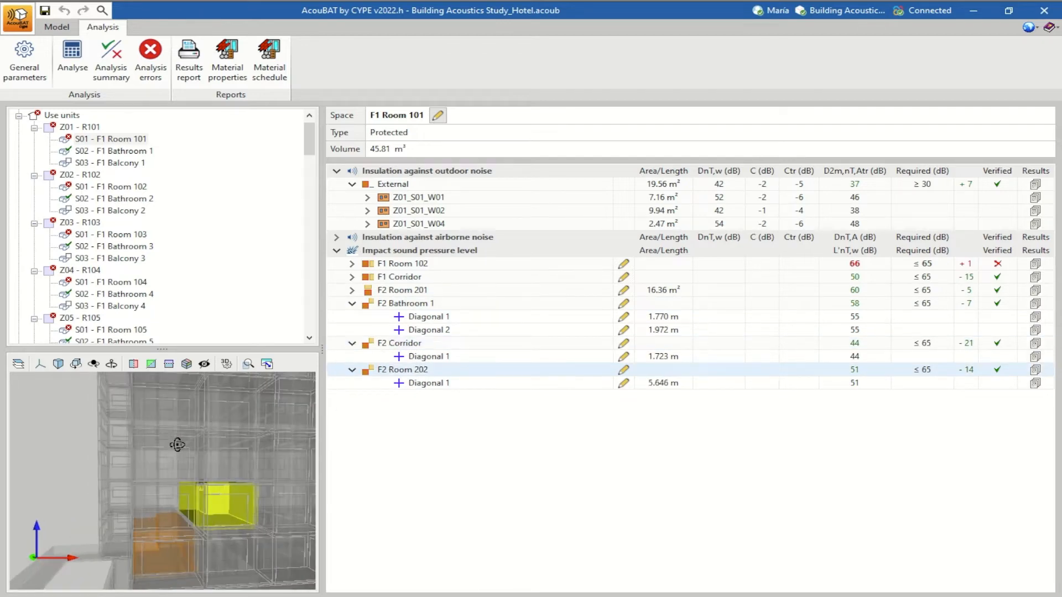
pyautogui.click(336, 250)
pyautogui.click(336, 171)
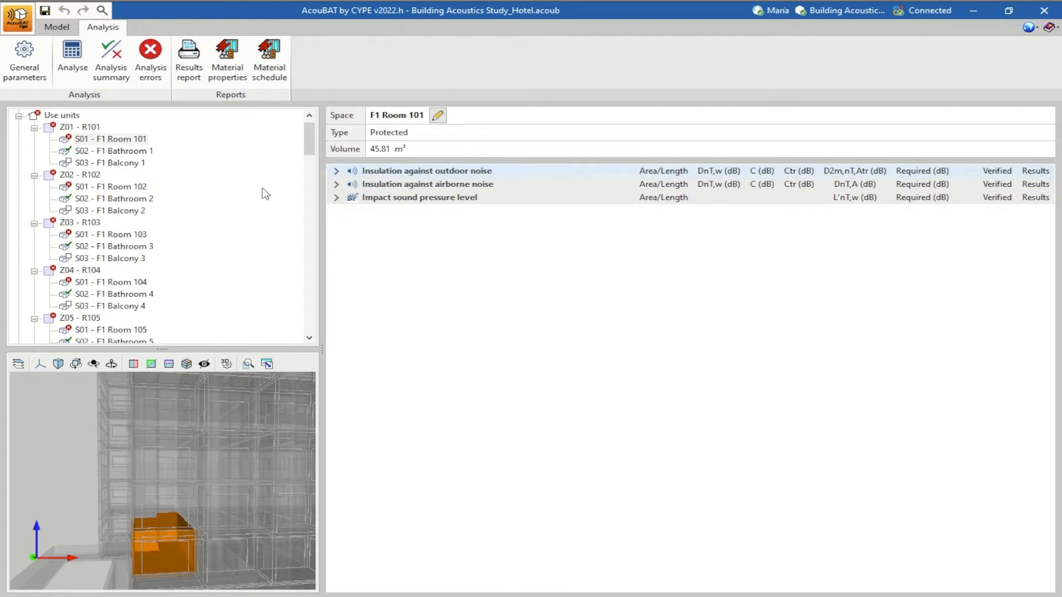
# - Show the spaces without an assigned use unit, select S15 - CF1 Lobby and examine its location in the model
pyautogui.click(18, 115)
pyautogui.click(18, 139)
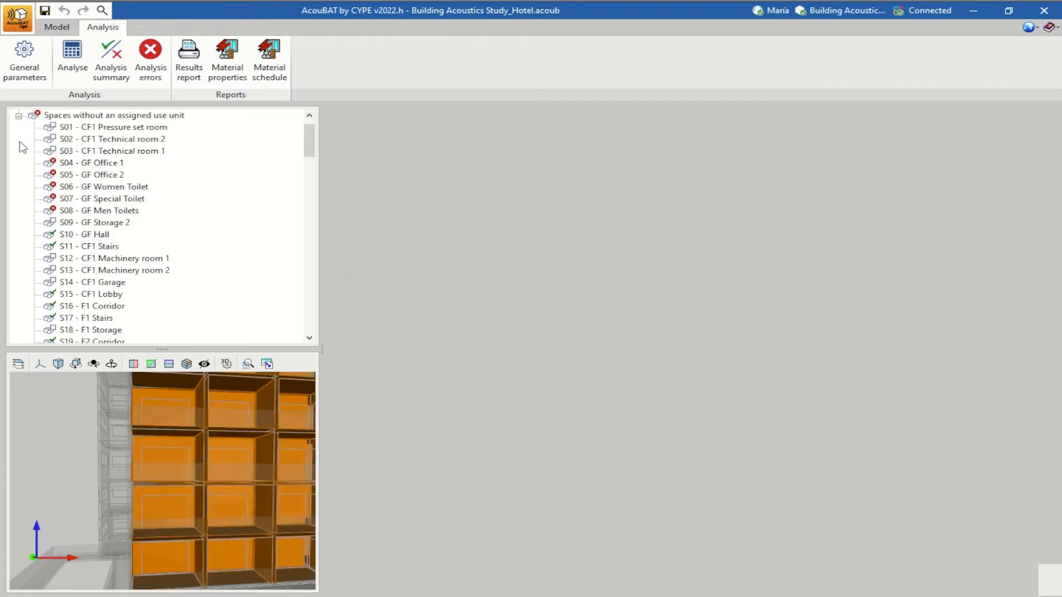
pyautogui.click(94, 295)
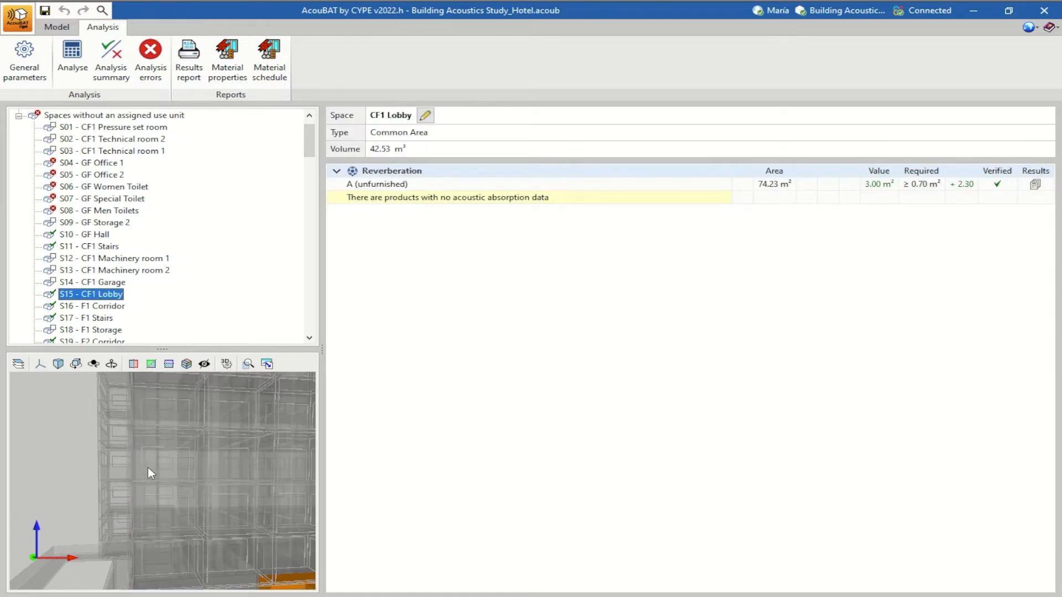
pyautogui.scroll(-5, 148, 467)
pyautogui.scroll(4, 198, 523)
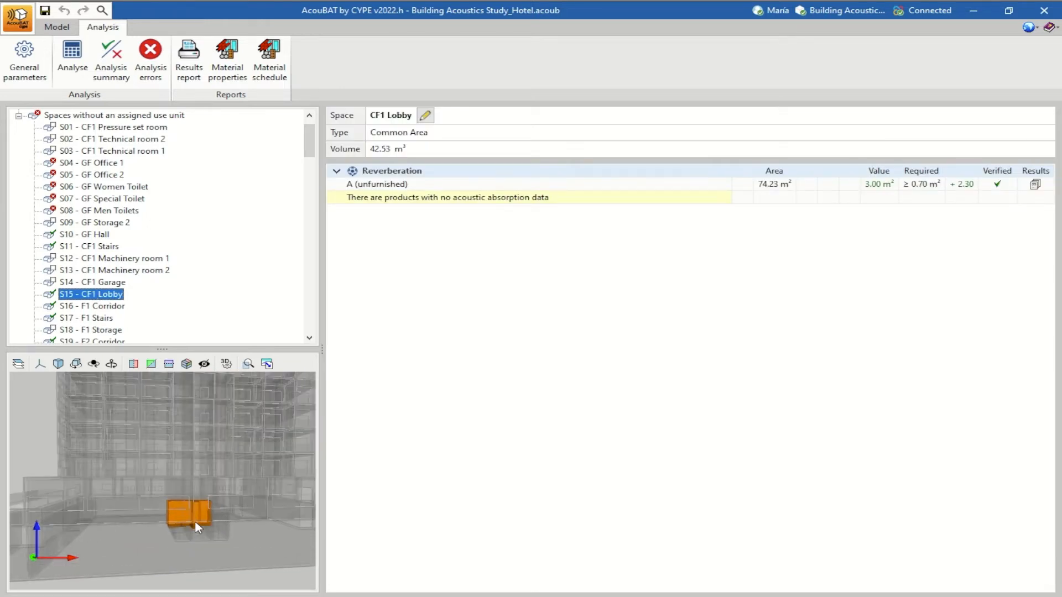
pyautogui.scroll(-2, 195, 519)
pyautogui.scroll(3, 194, 517)
pyautogui.moveTo(185, 514)
pyautogui.mouseDown()
pyautogui.moveTo(168, 524)
pyautogui.moveTo(178, 520)
pyautogui.mouseUp()
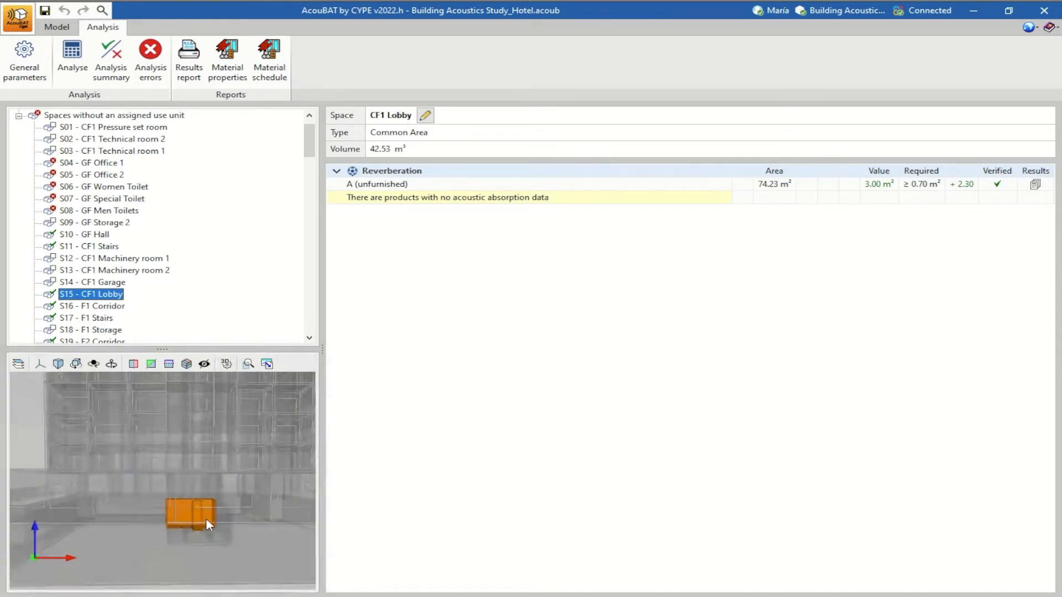
pyautogui.scroll(1, 205, 519)
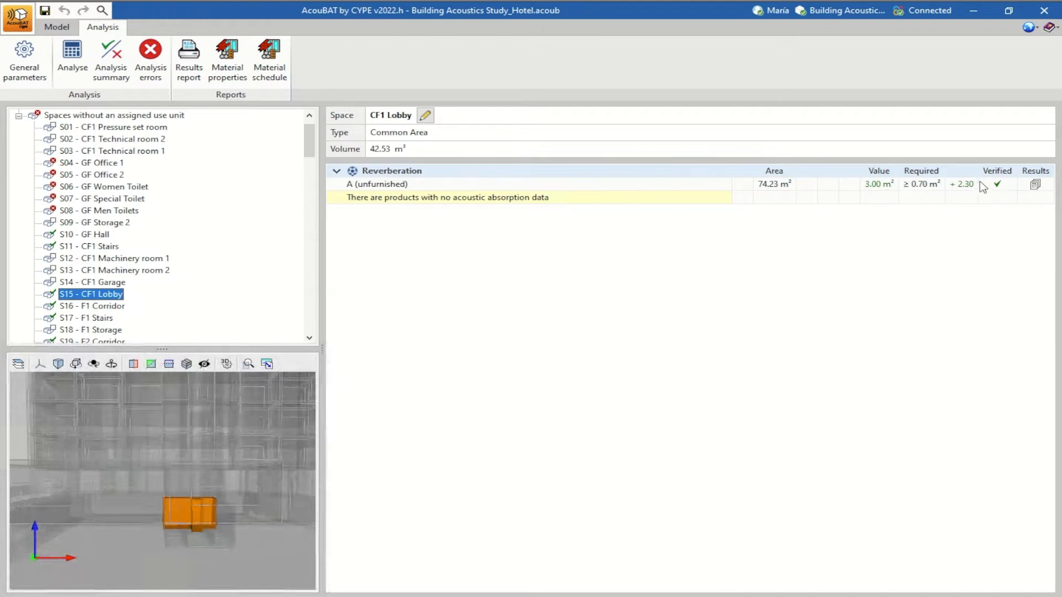
# - Open CF1 Lobby's detailed reverberation results, review the analysis graph and table by frequency, and close them
pyautogui.click(1035, 186)
pyautogui.scroll(-3, 822, 357)
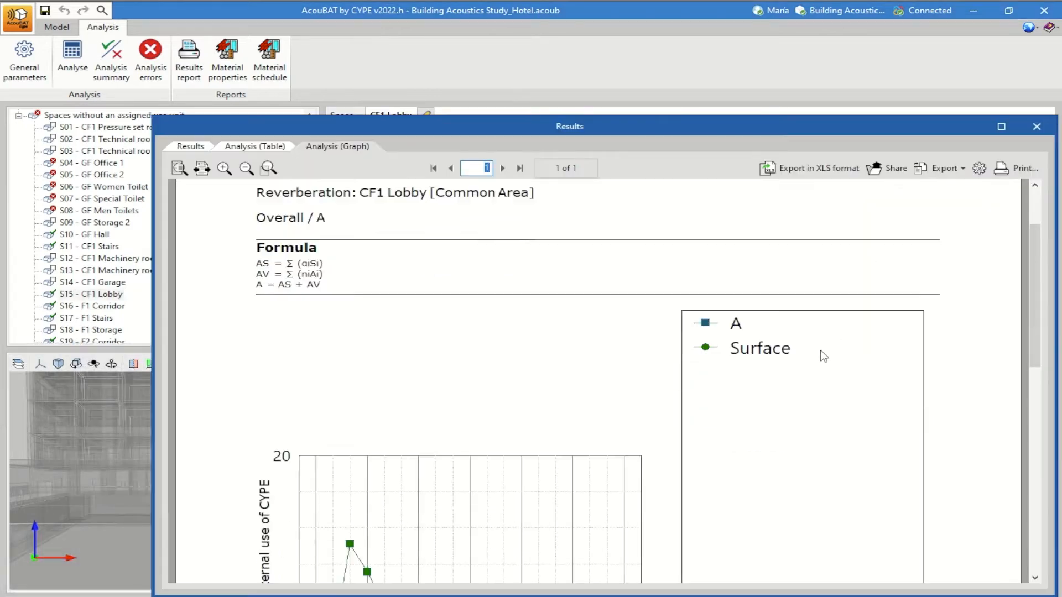
pyautogui.scroll(-4, 823, 358)
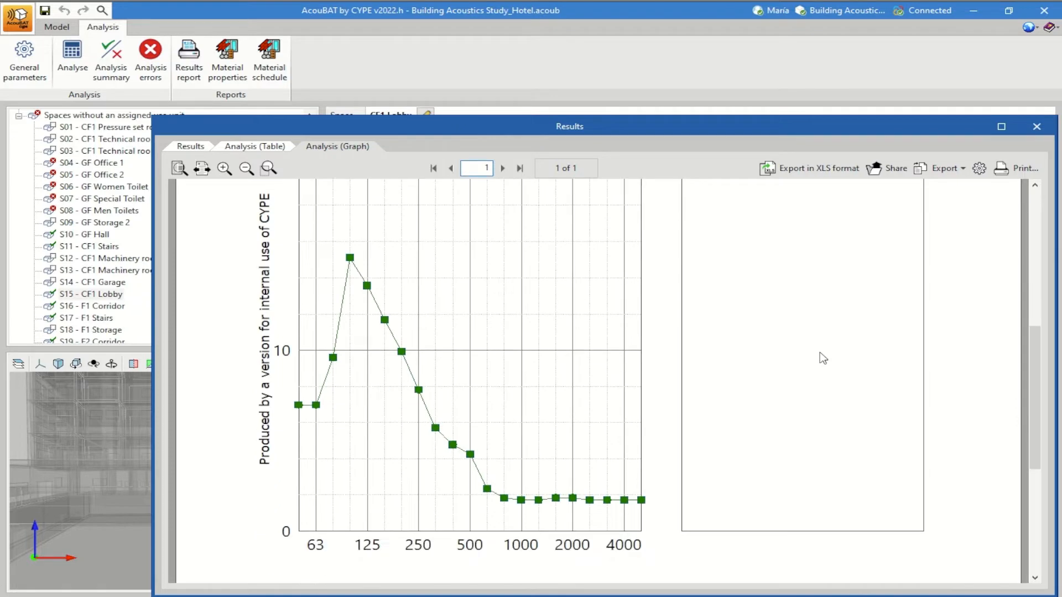
pyautogui.click(260, 149)
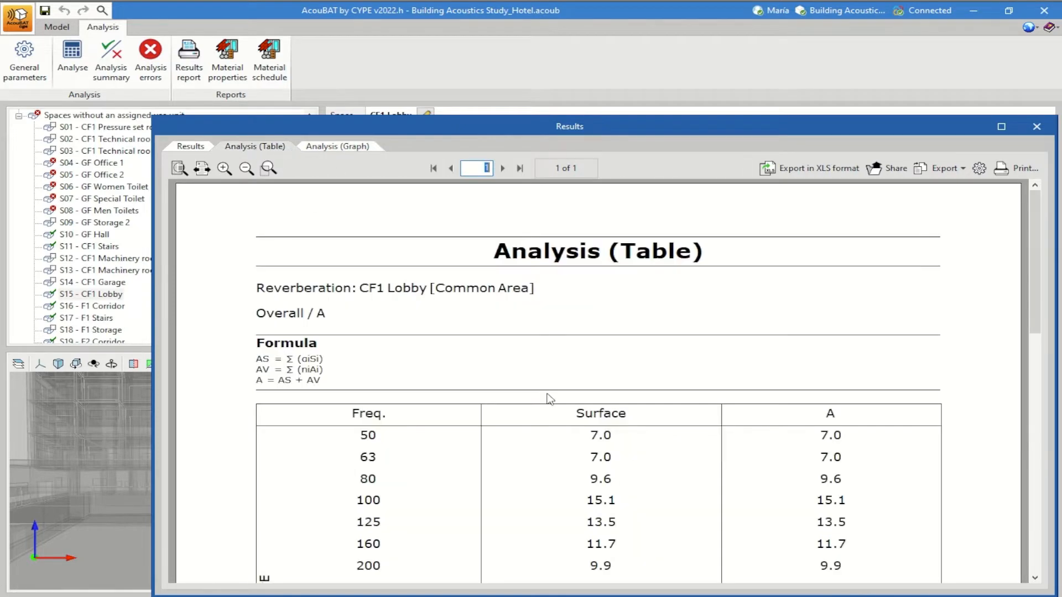
pyautogui.scroll(-1, 547, 401)
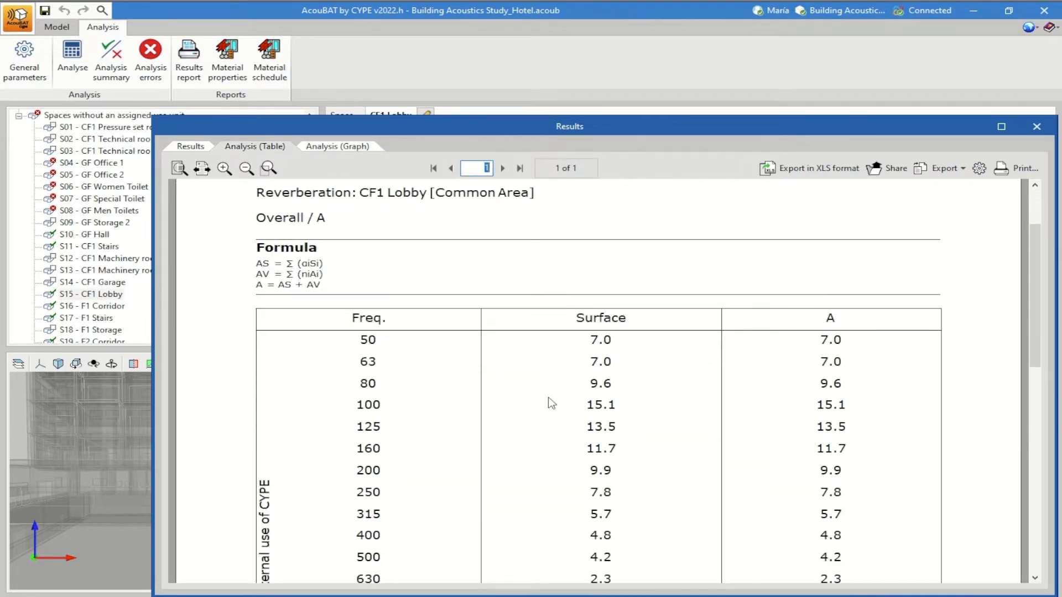
pyautogui.scroll(-5, 552, 403)
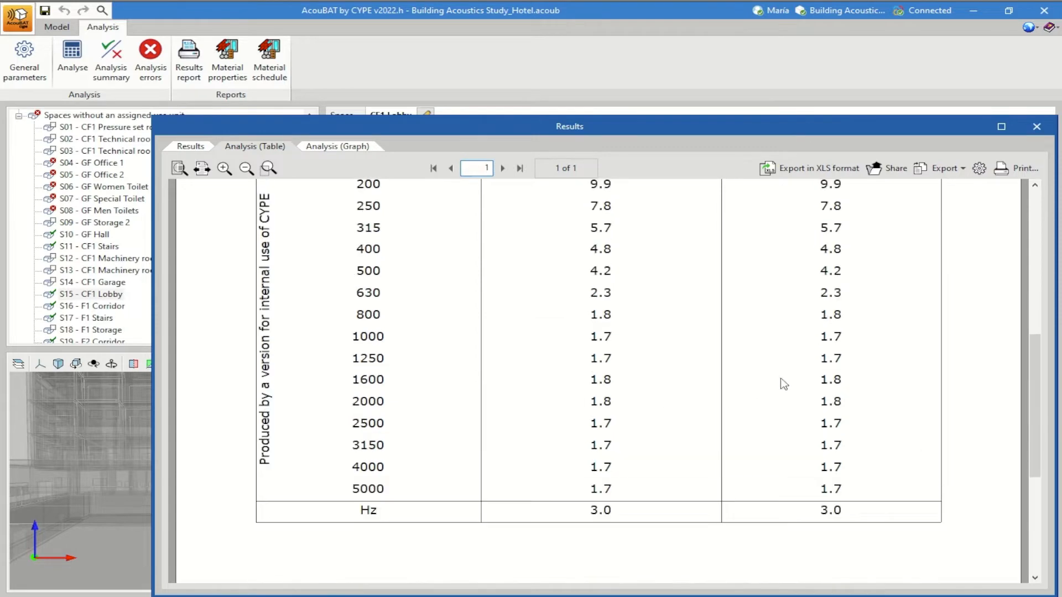
pyautogui.click(1036, 126)
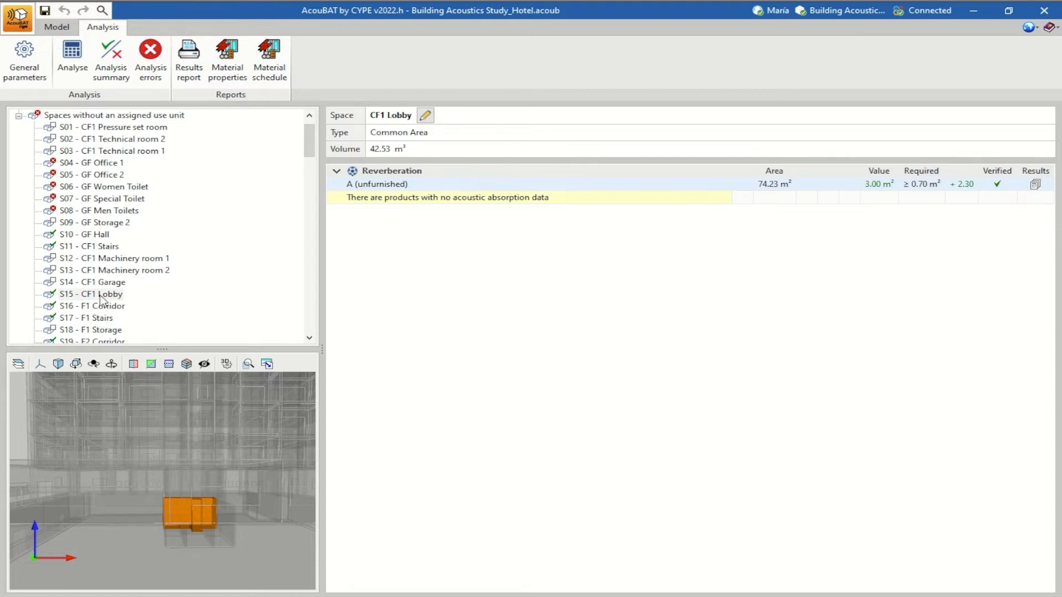
# - Browse the spaces without an assigned use unit and open the reverberation results of S39 - F5 Stairs
pyautogui.scroll(-2, 100, 299)
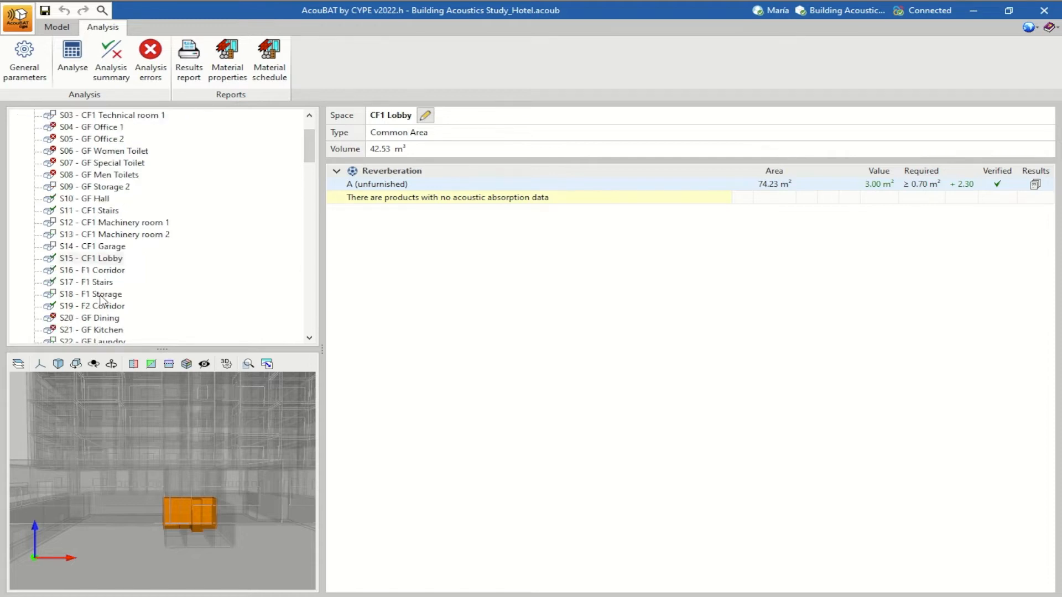
pyautogui.scroll(-1, 101, 300)
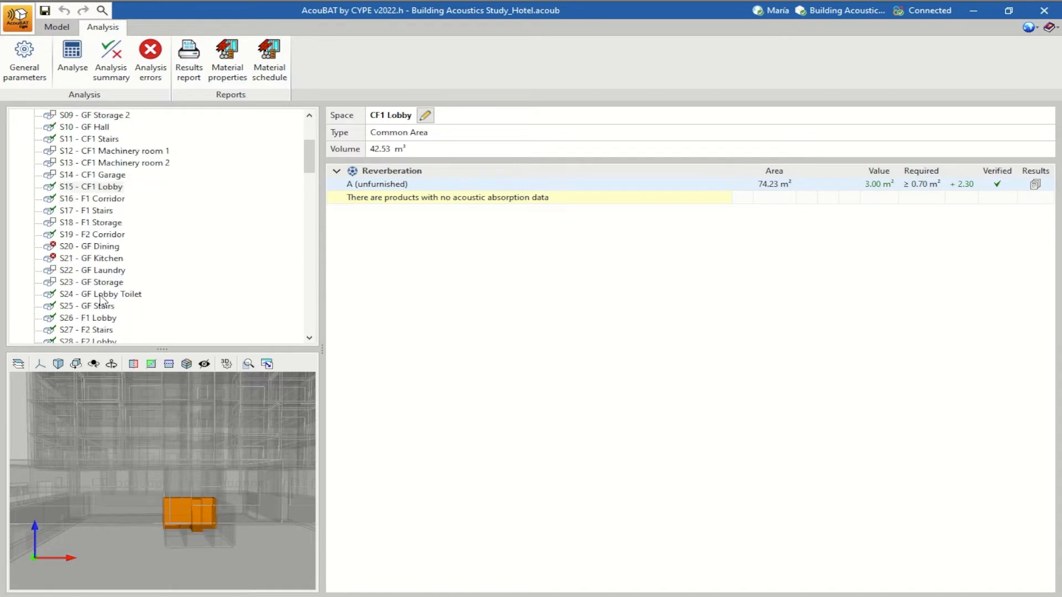
pyautogui.scroll(-3, 101, 300)
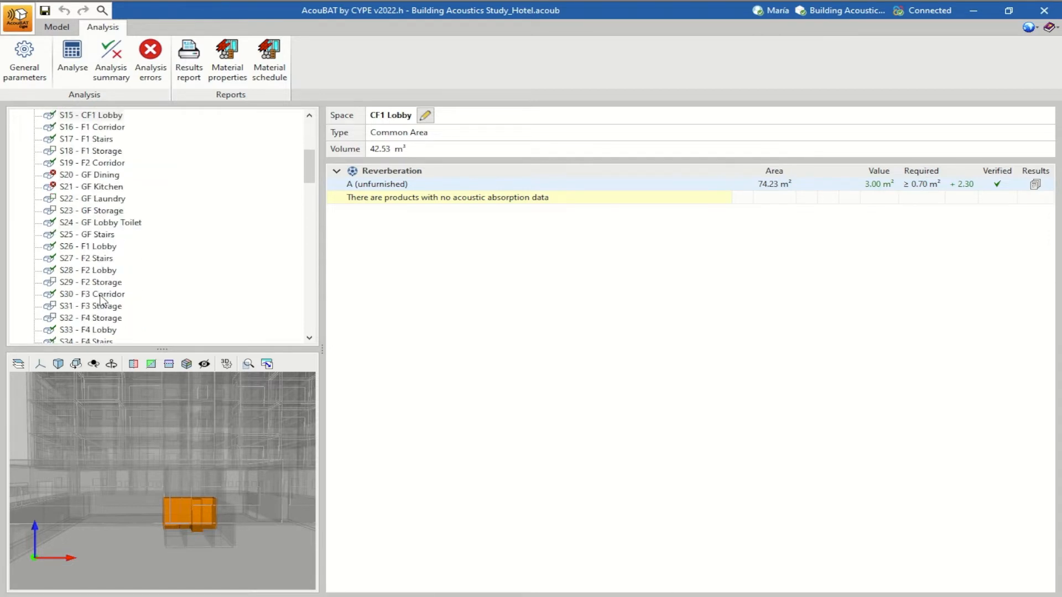
pyautogui.scroll(-3, 97, 305)
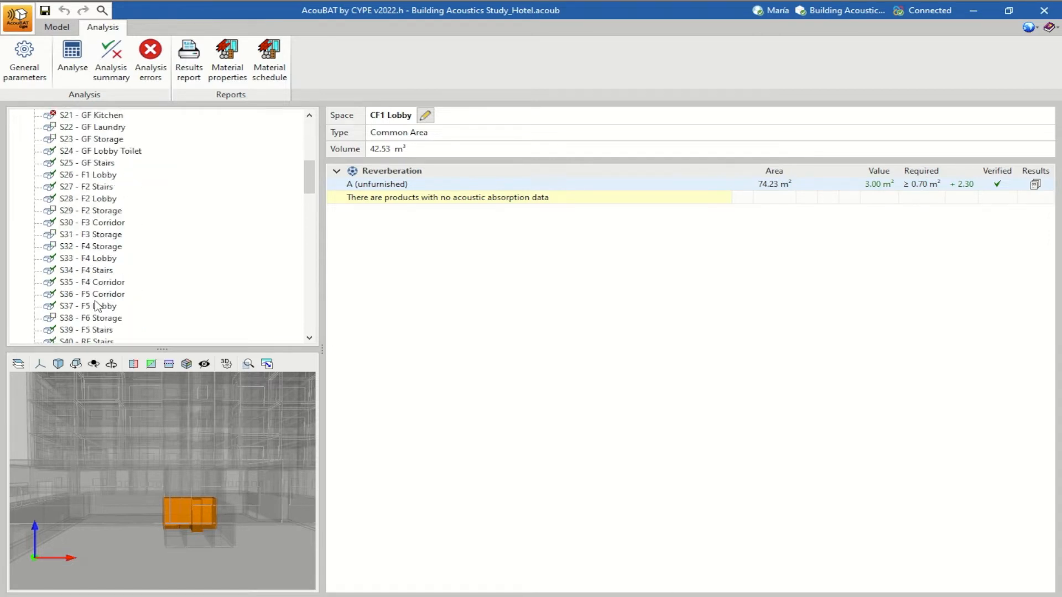
pyautogui.scroll(1, 97, 306)
pyautogui.click(99, 294)
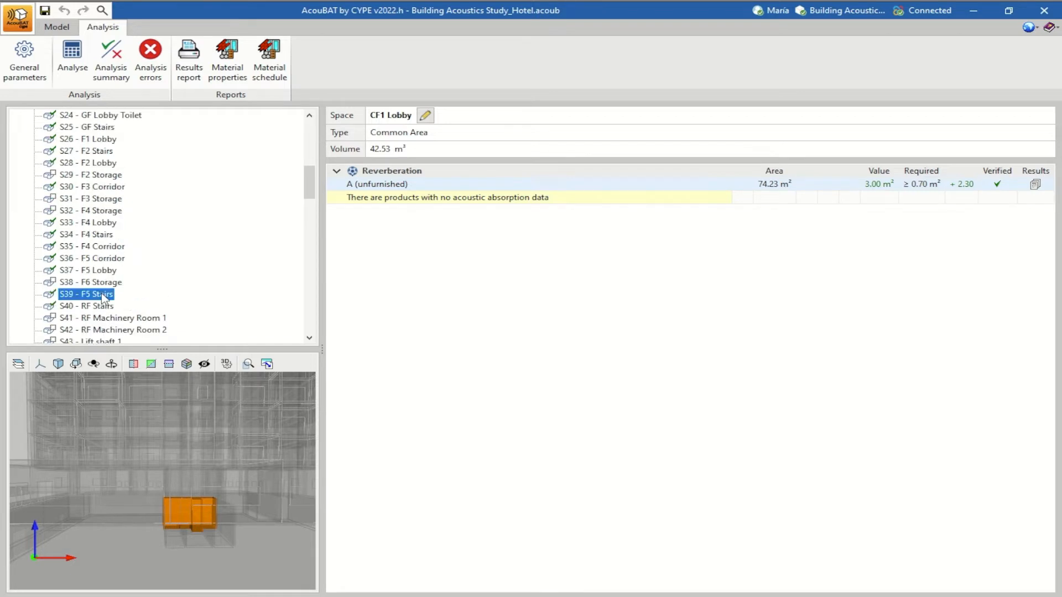
# - Select S20 - GF Dining to show its reverberation results and examine the restaurant's location in the 3D model
pyautogui.scroll(5, 101, 270)
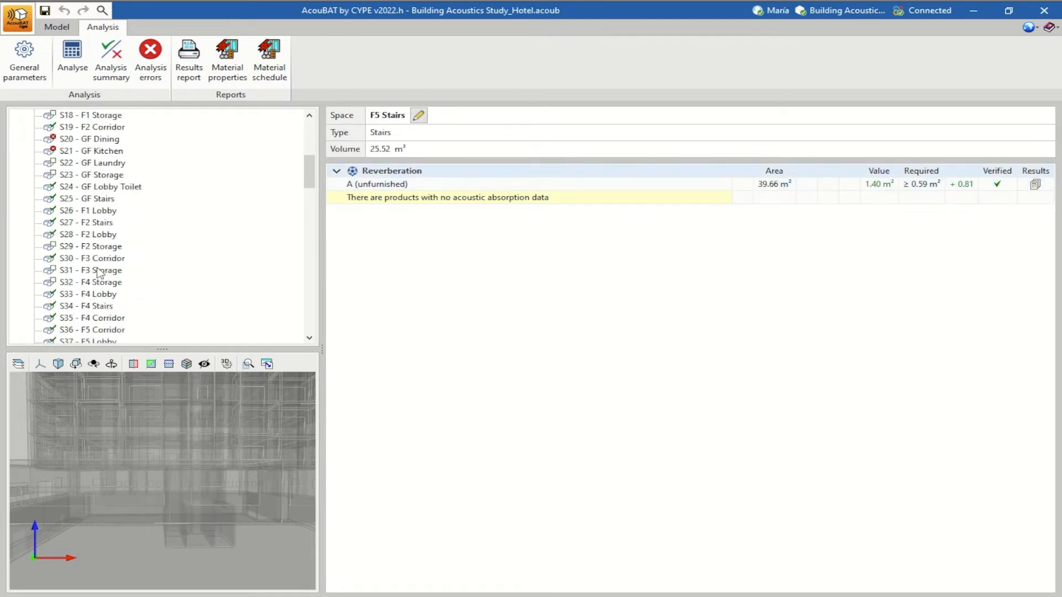
pyautogui.scroll(1, 97, 271)
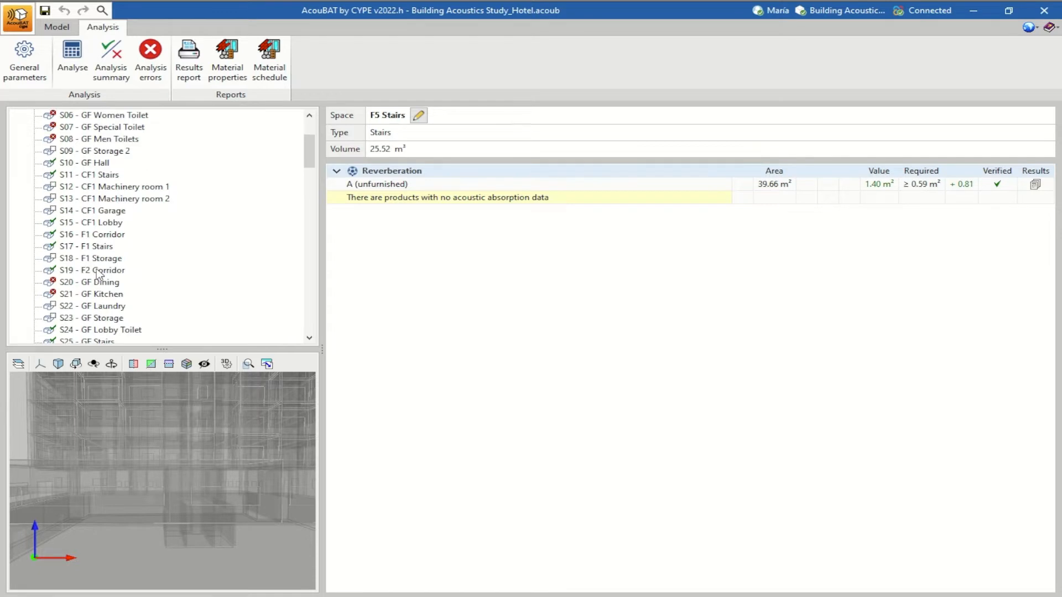
pyautogui.click(102, 284)
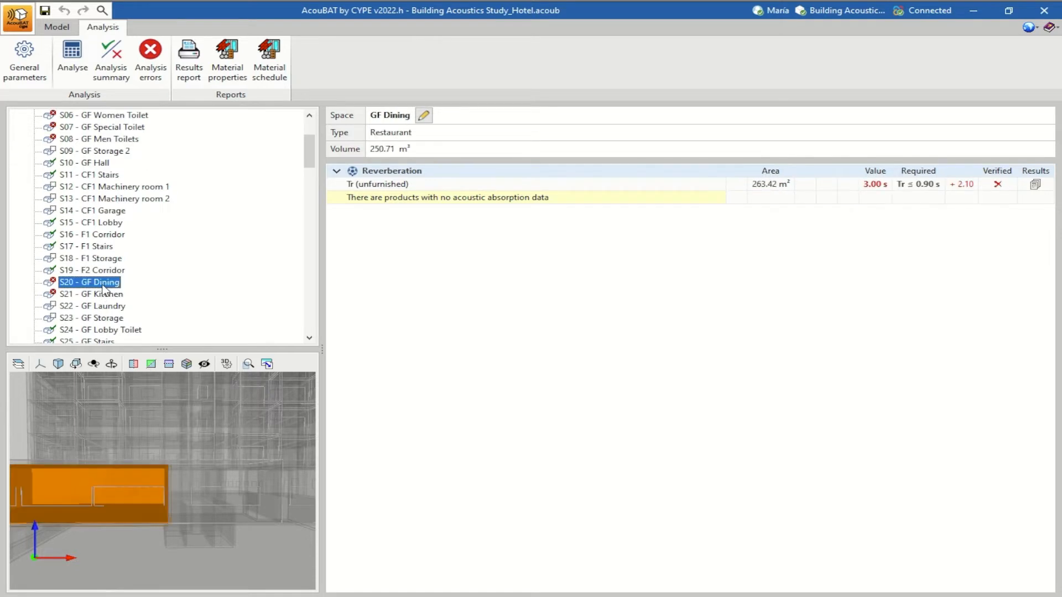
pyautogui.scroll(-2, 146, 436)
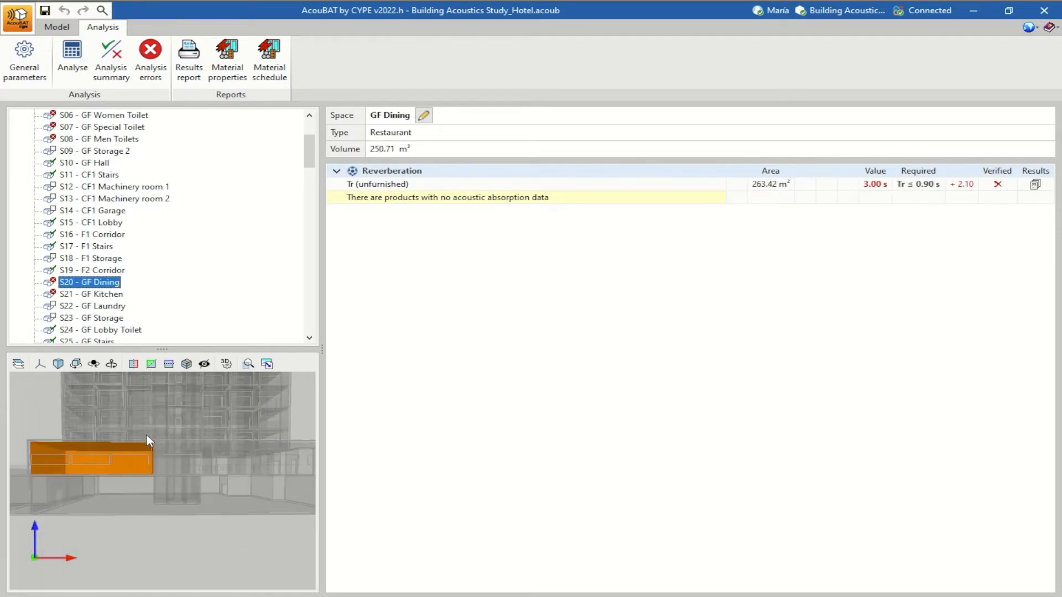
pyautogui.moveTo(100, 449); pyautogui.dragTo(241, 490)
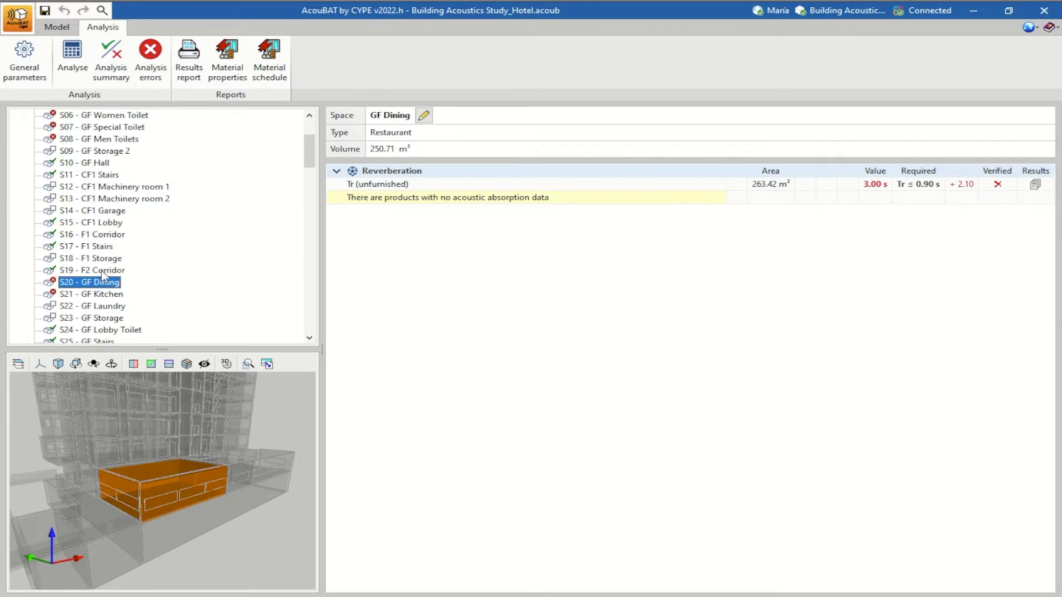
pyautogui.scroll(3, 90, 213)
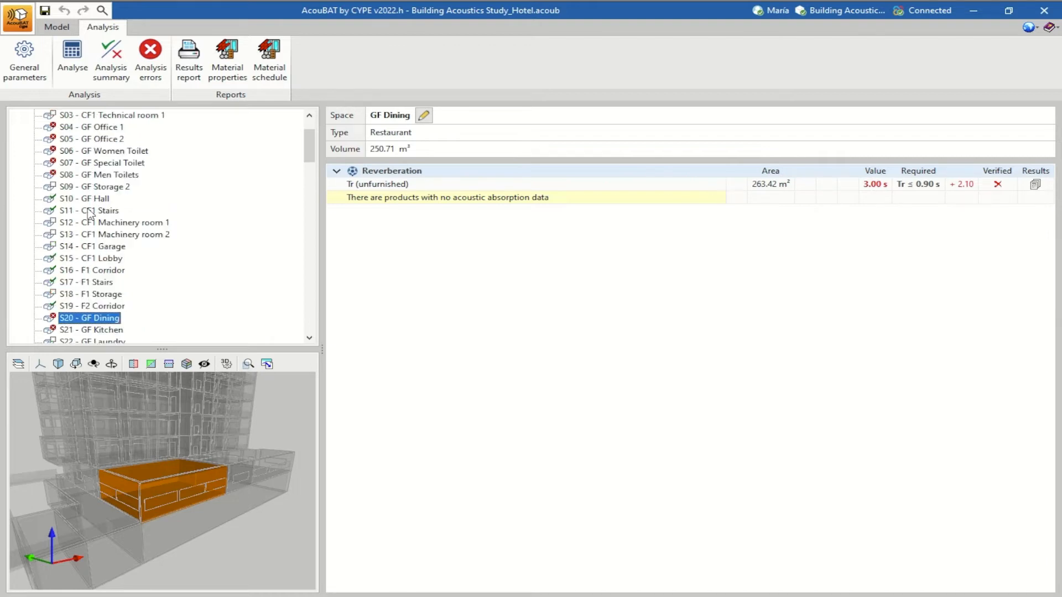
pyautogui.scroll(-1, 89, 214)
pyautogui.scroll(-2, 89, 214)
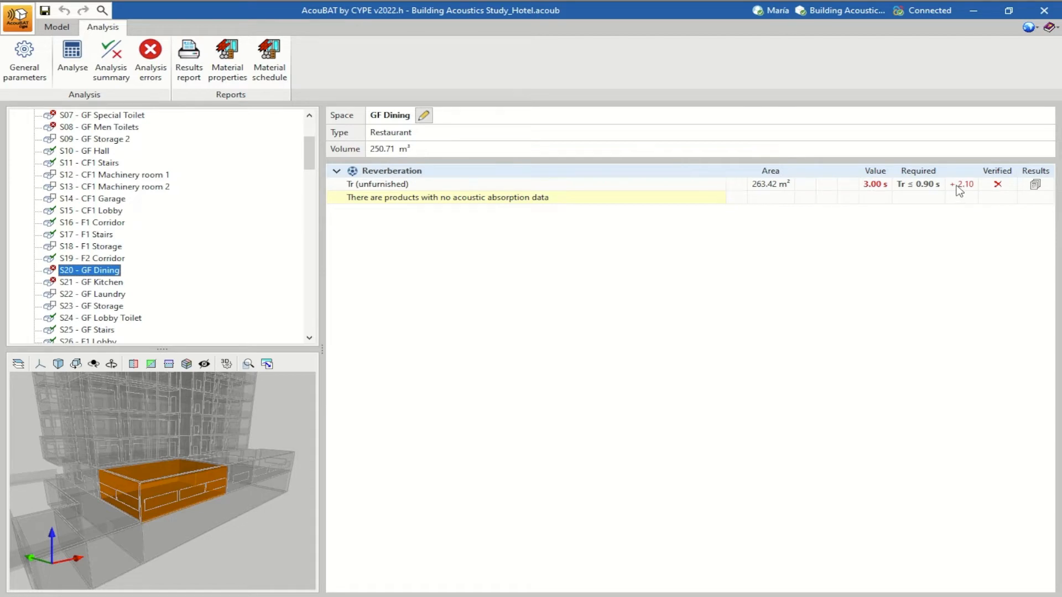
# - Open GF Dining's detailed reverberation results, review the analysis table and graph by frequency, and close them
pyautogui.click(1035, 185)
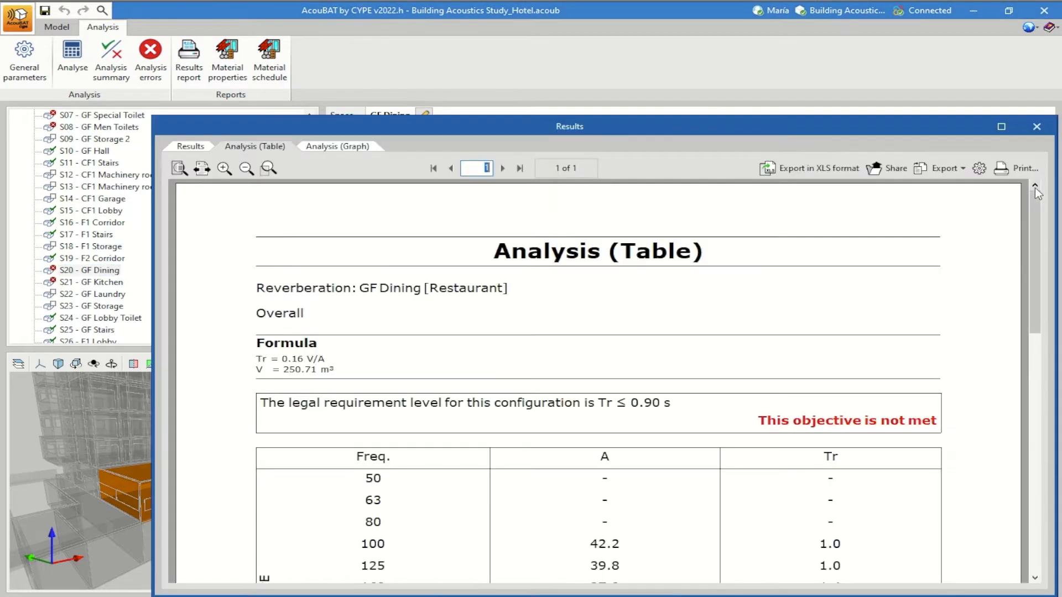
pyautogui.scroll(-10, 661, 432)
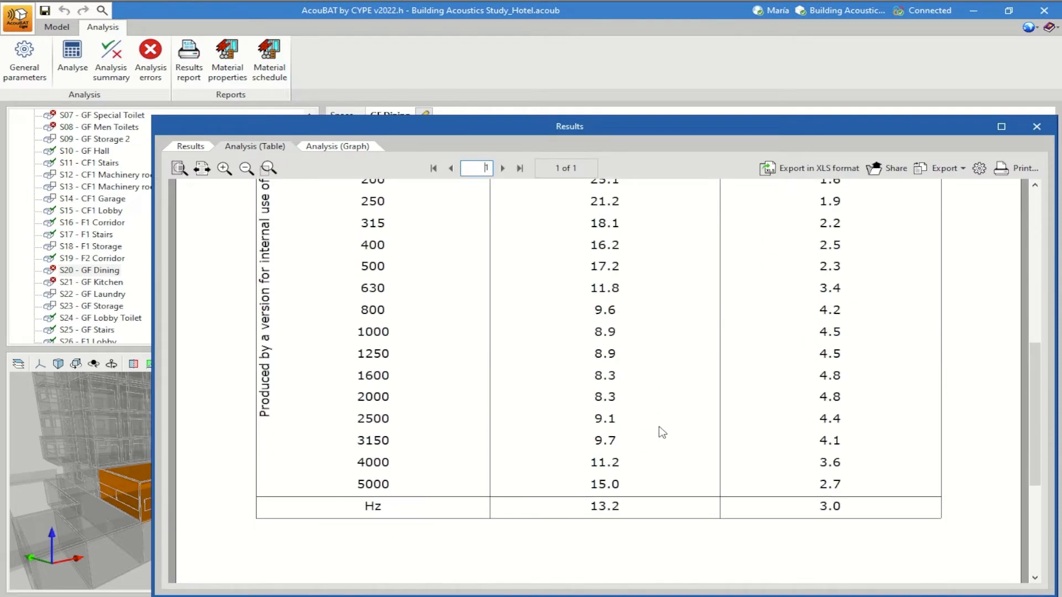
pyautogui.scroll(6, 659, 429)
pyautogui.click(360, 147)
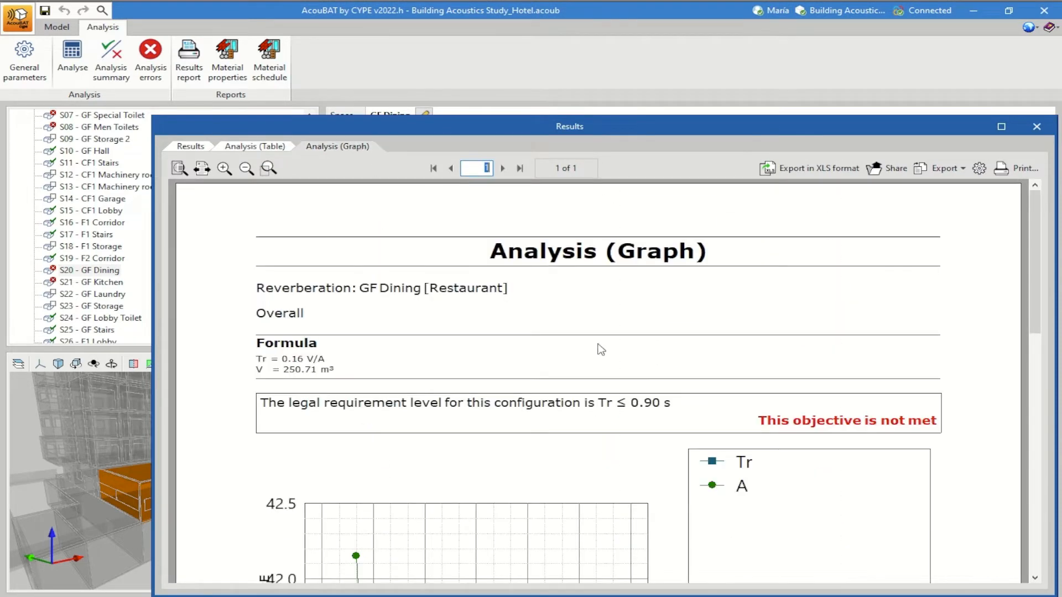
pyautogui.scroll(-8, 621, 381)
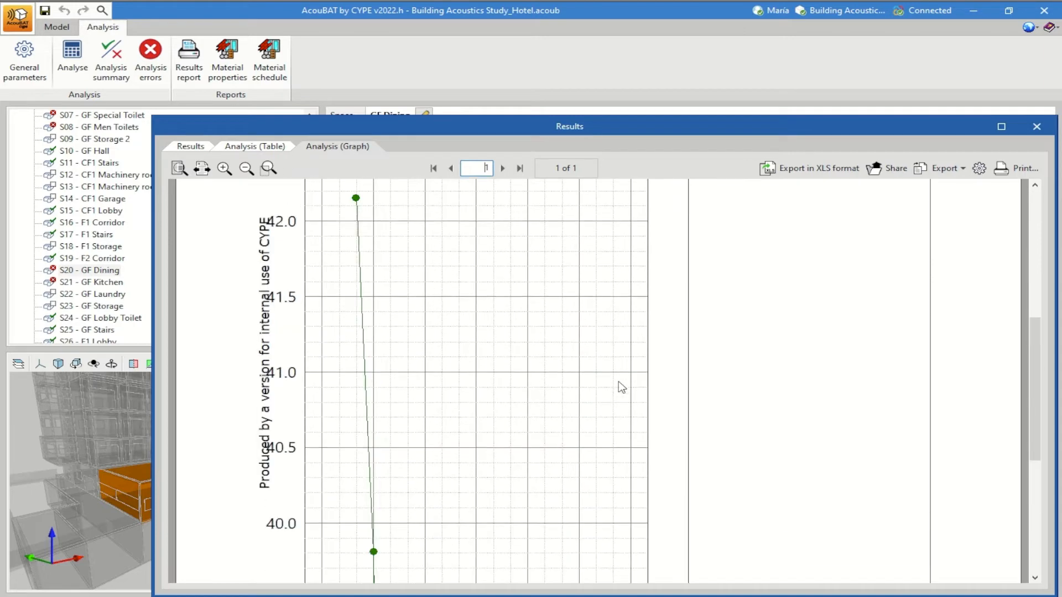
pyautogui.scroll(6, 621, 388)
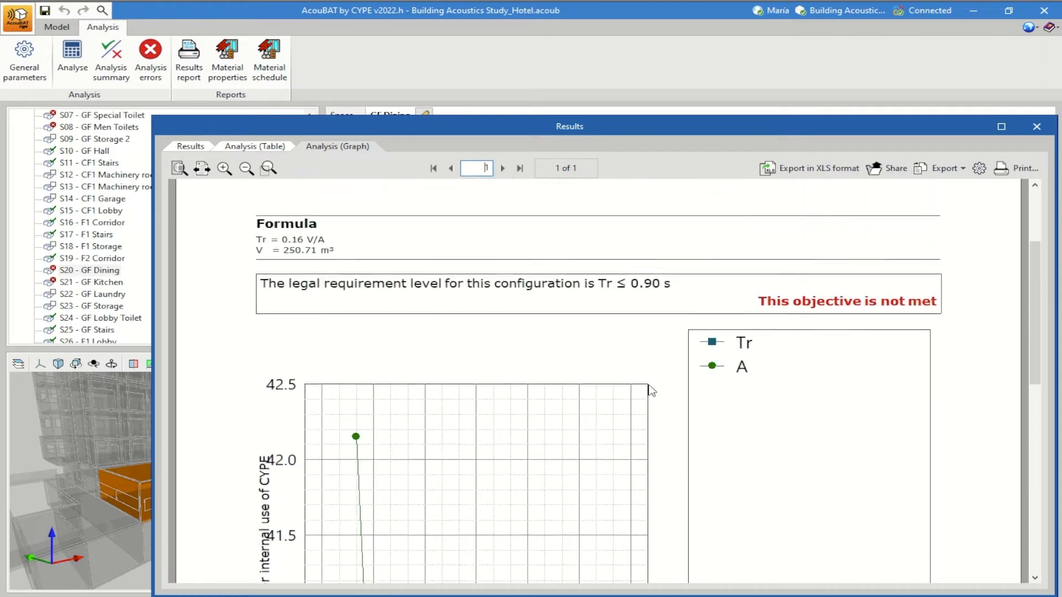
pyautogui.click(1037, 128)
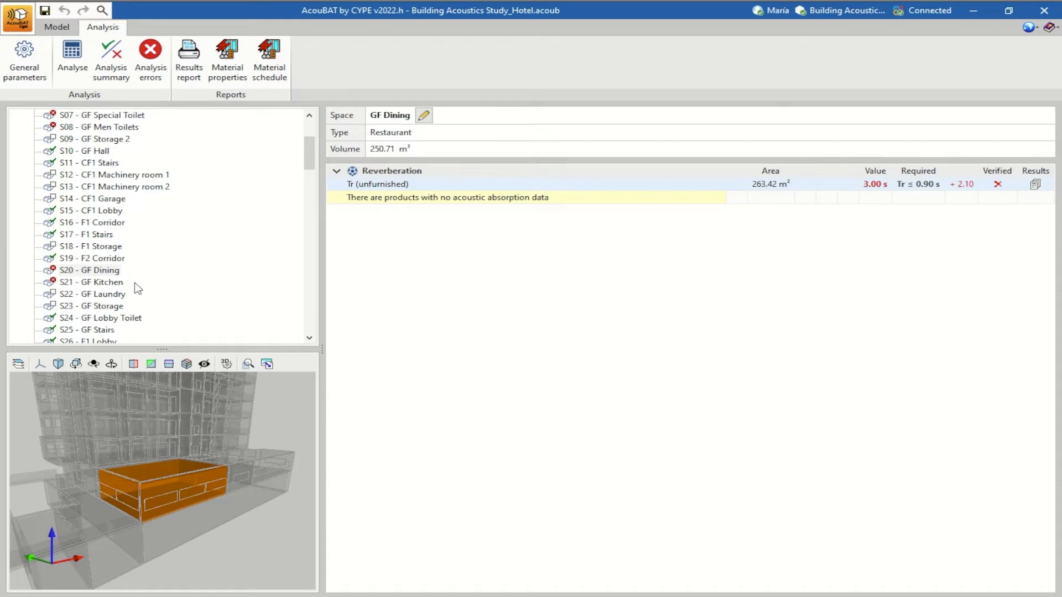
# - Show the airborne noise insulation results of S06 - GF Women Toilet
pyautogui.scroll(-2, 138, 288)
pyautogui.scroll(5, 135, 287)
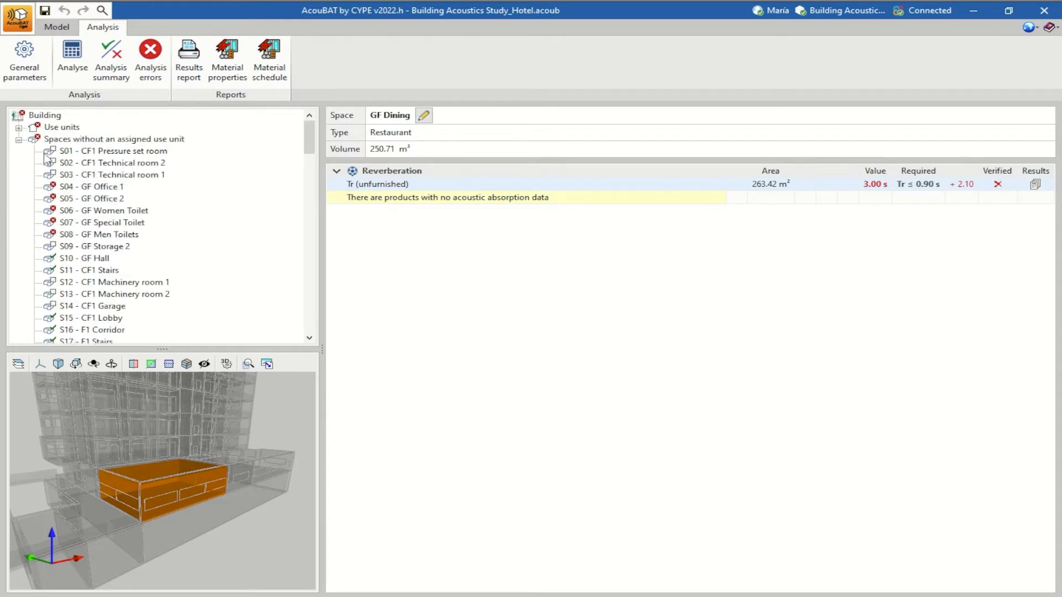
pyautogui.click(49, 212)
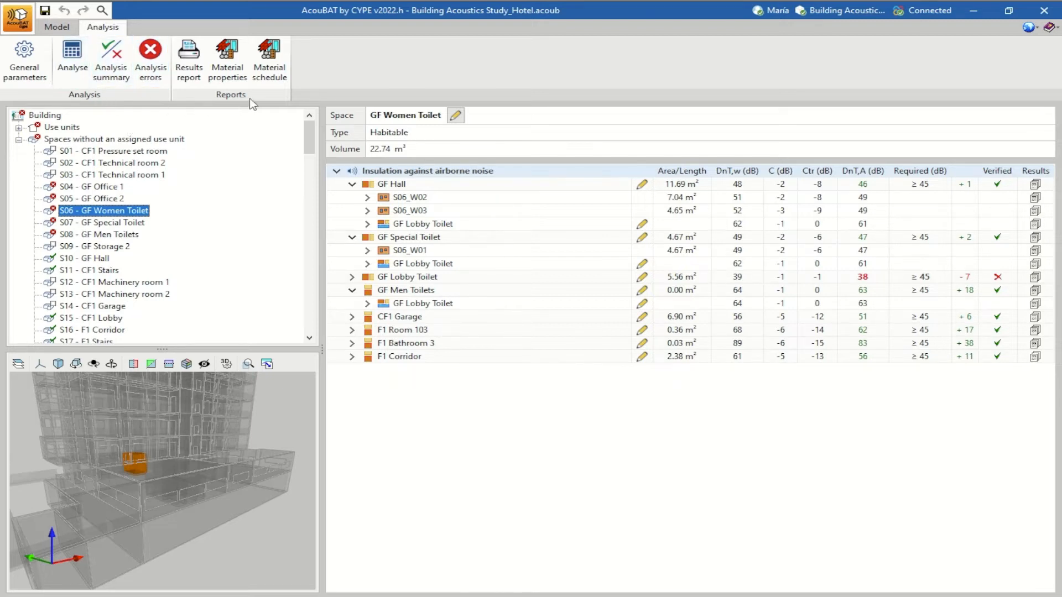
# - Generate the summarised results report for all spaces and go through its index to the F1 Room 101 results on page 8
pyautogui.click(191, 78)
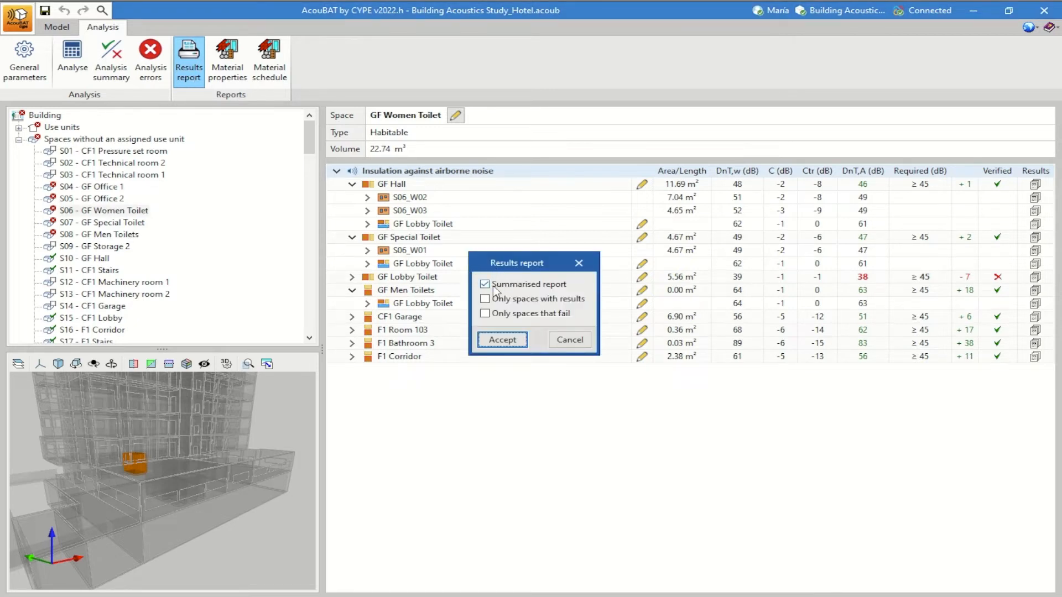
pyautogui.click(505, 340)
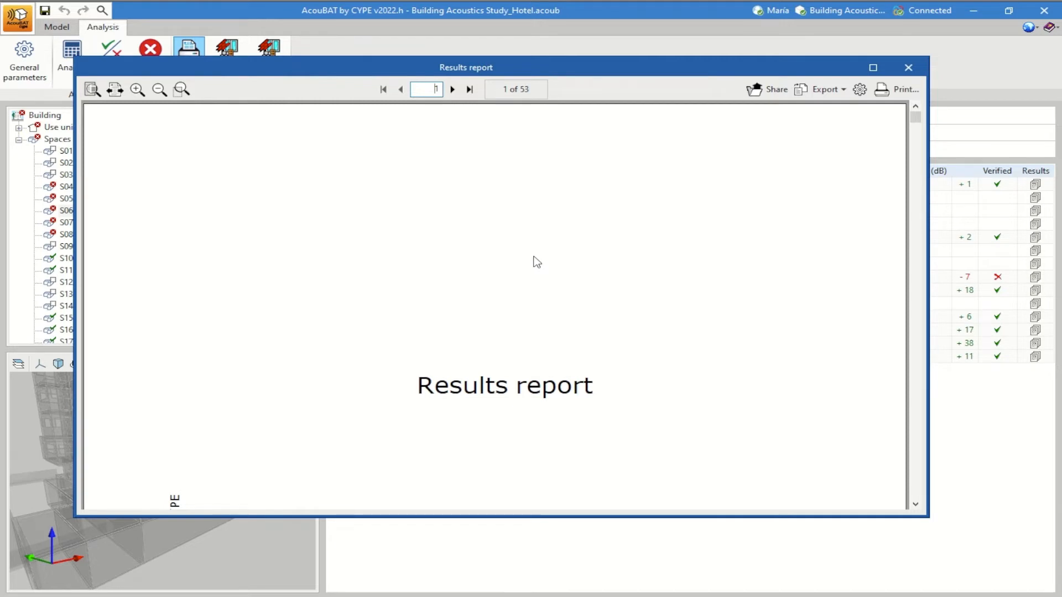
pyautogui.click(452, 90)
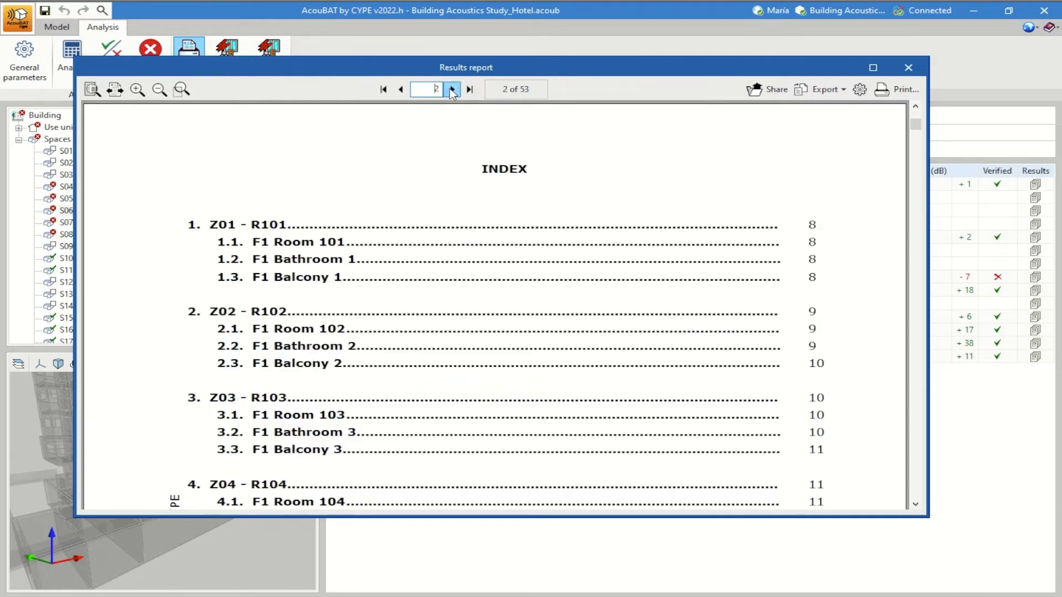
pyautogui.click(452, 90)
pyautogui.click(452, 89)
pyautogui.click(452, 90)
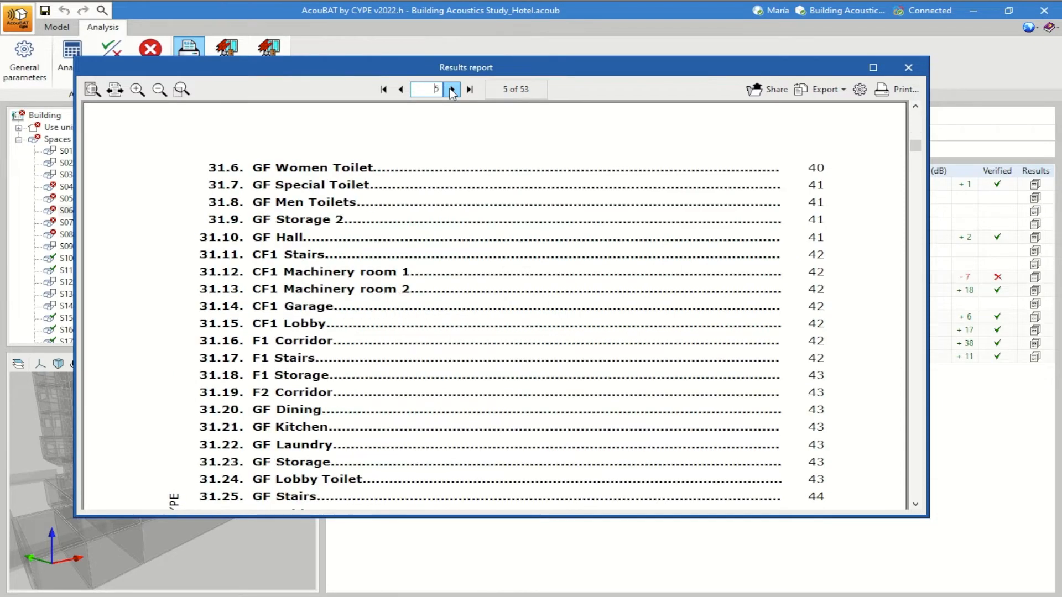
pyautogui.click(451, 90)
pyautogui.click(452, 89)
pyautogui.click(452, 90)
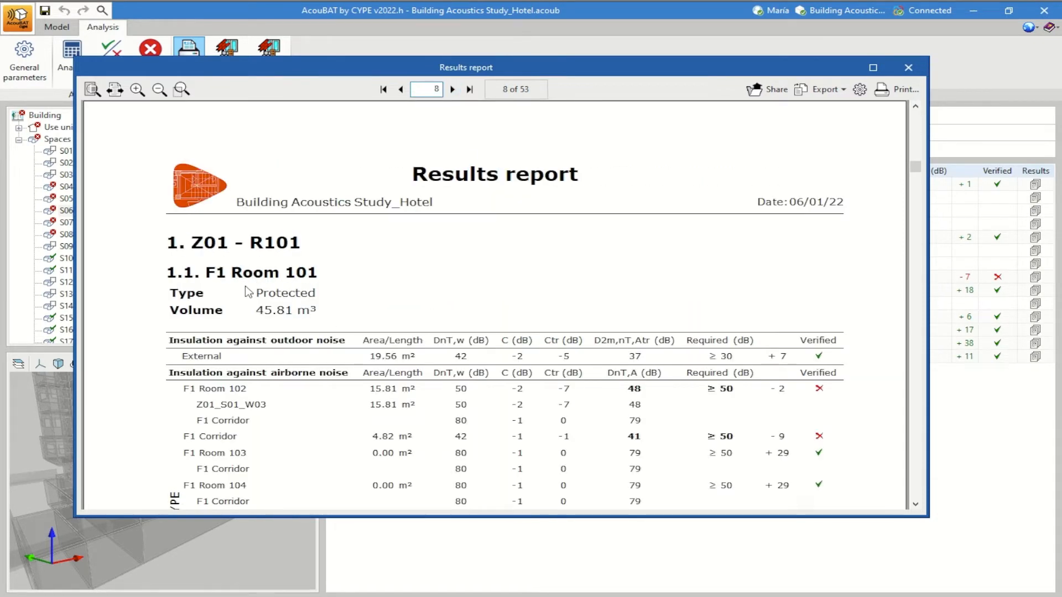
# - Review the results of units R101 and R102 in the report, check its export formats and close it
pyautogui.scroll(-1, 248, 293)
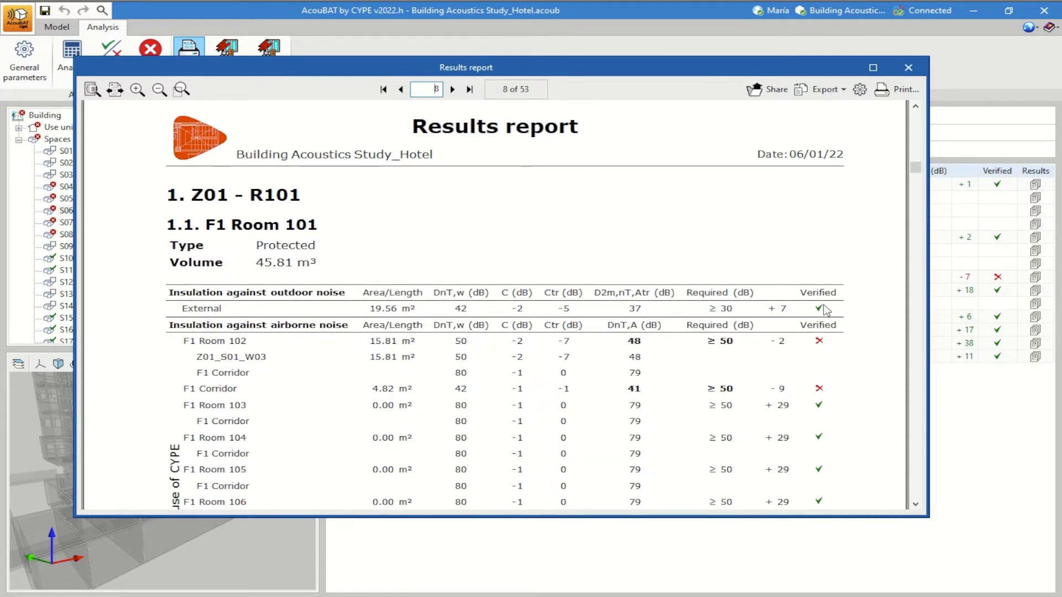
pyautogui.scroll(-1, 826, 310)
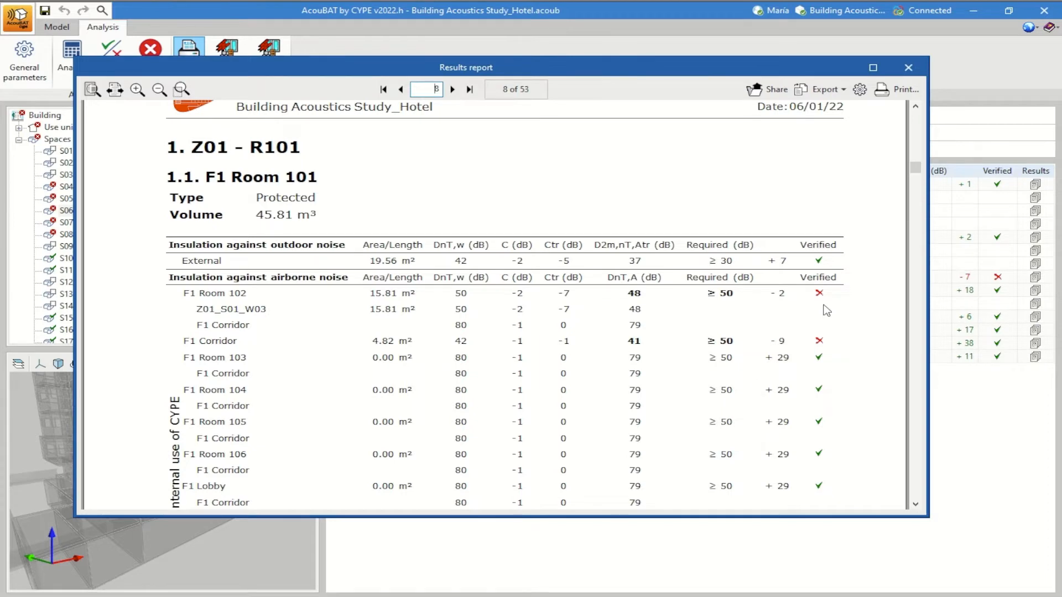
pyautogui.scroll(-8, 826, 310)
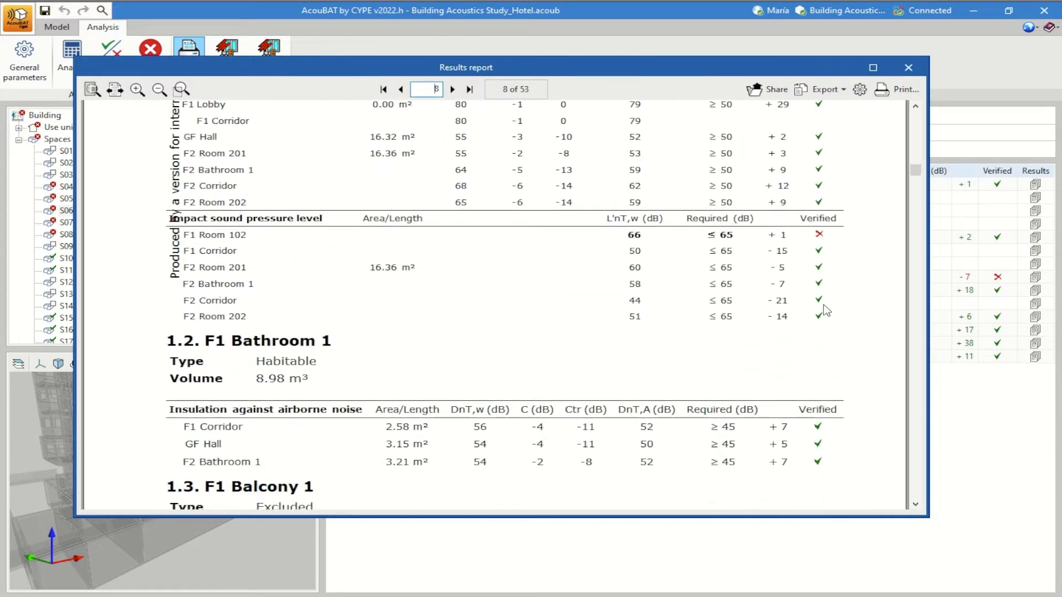
pyautogui.scroll(-14, 826, 309)
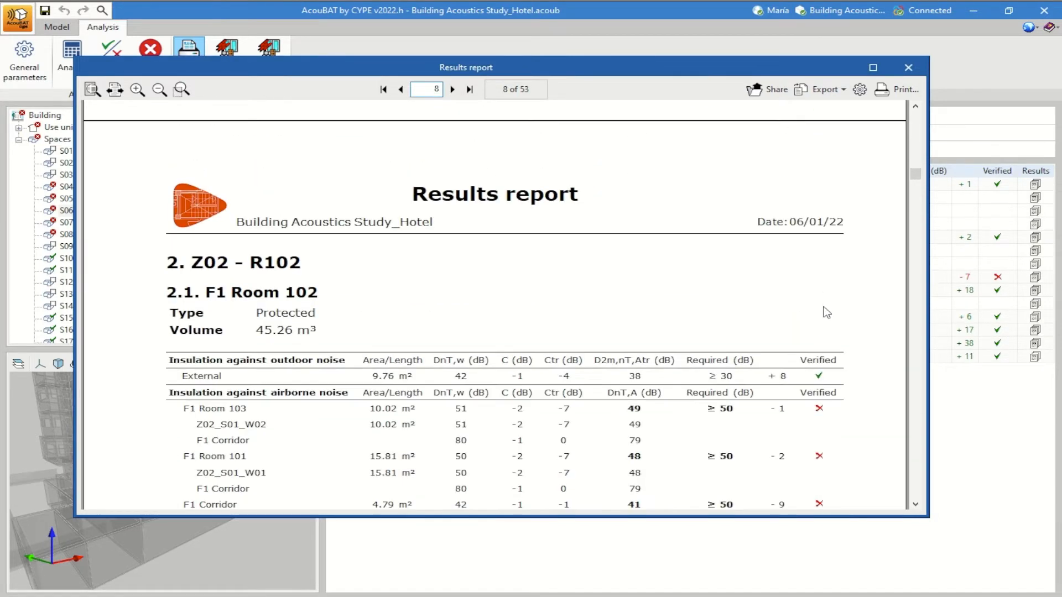
pyautogui.scroll(-14, 826, 312)
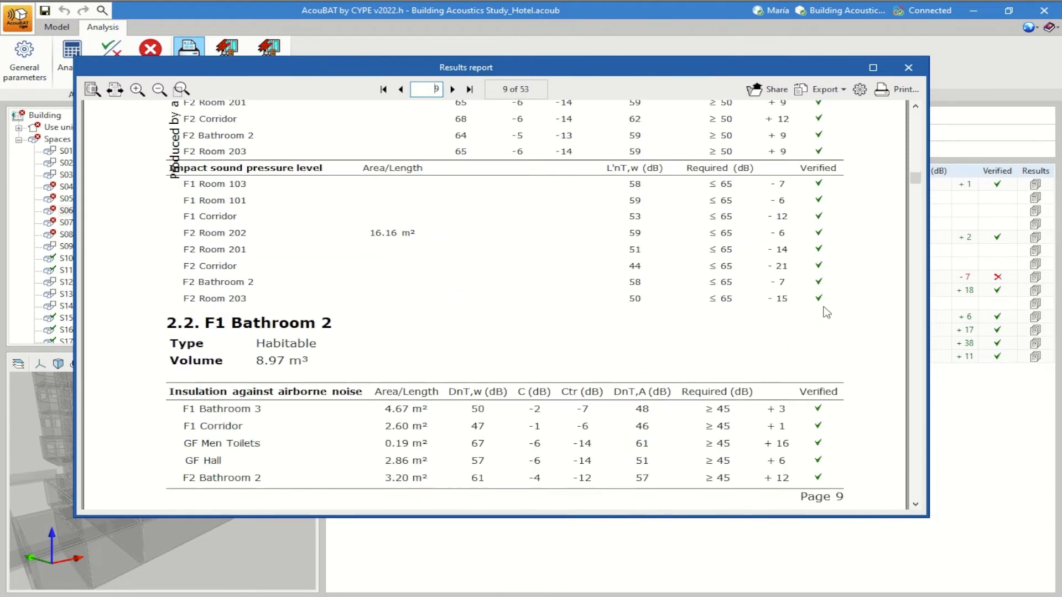
pyautogui.scroll(-6, 827, 312)
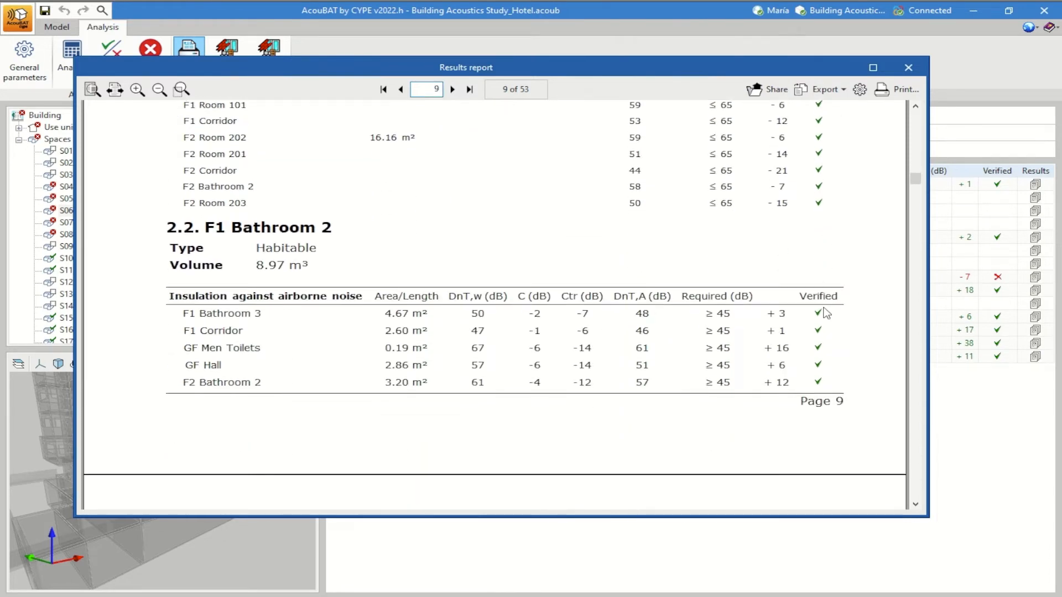
pyautogui.click(834, 90)
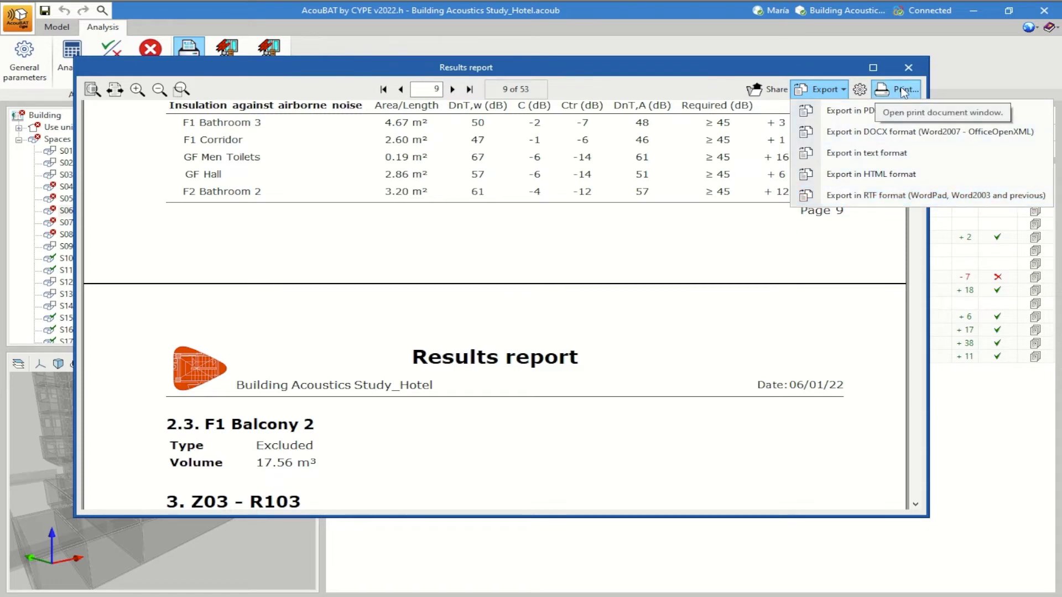
pyautogui.click(910, 69)
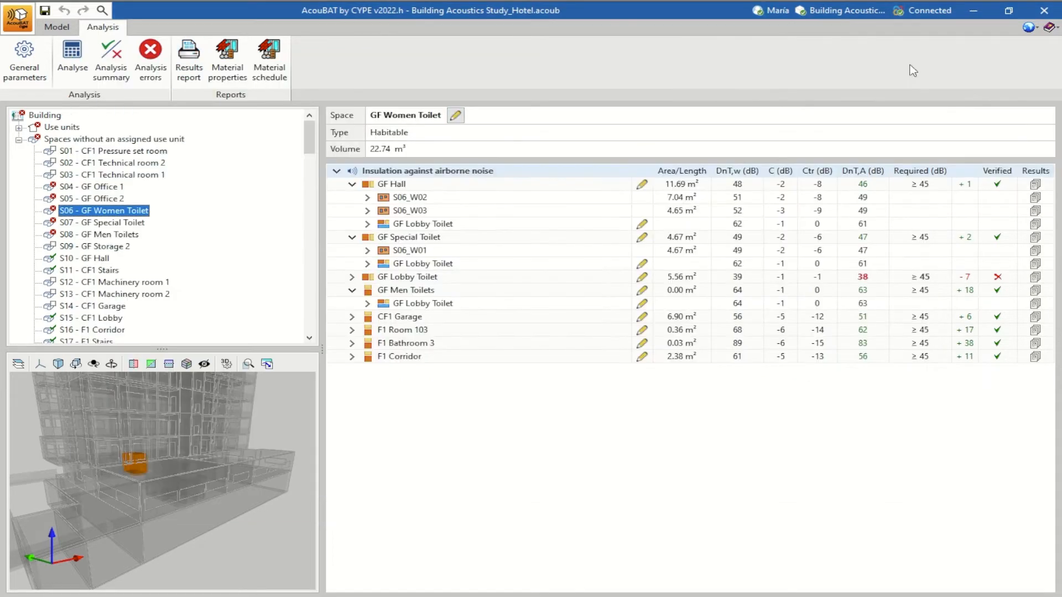
# - Generate a new results report limited to spaces that fail, with the summarised option turned off
pyautogui.click(191, 75)
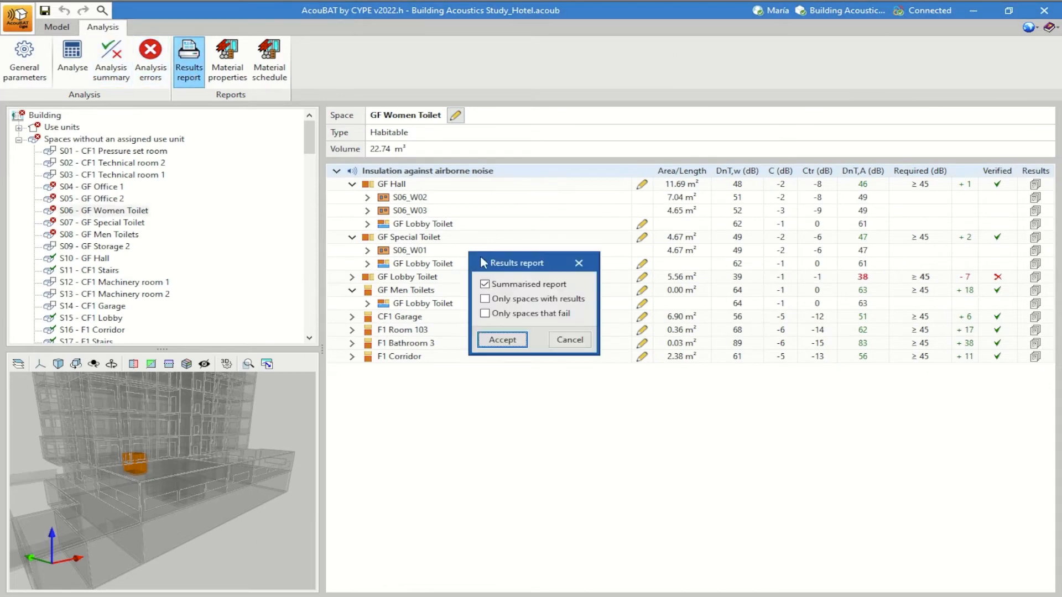
pyautogui.click(499, 314)
pyautogui.click(499, 287)
pyautogui.click(503, 340)
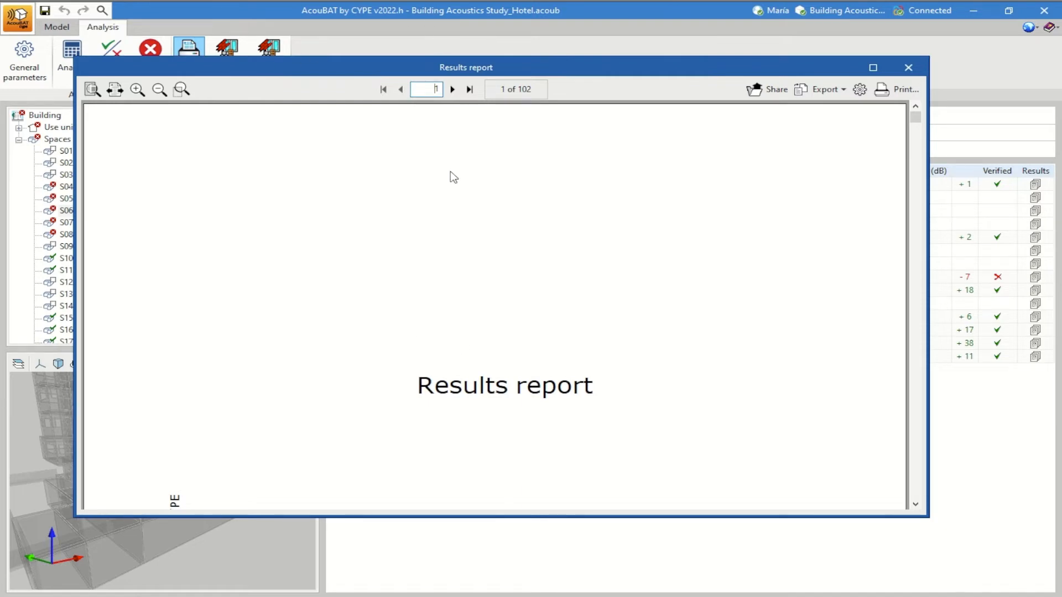
# - Go to page 6 of the results report, examine its impact sound pressure level results by room, and close the report
pyautogui.click(453, 90)
pyautogui.click(453, 90)
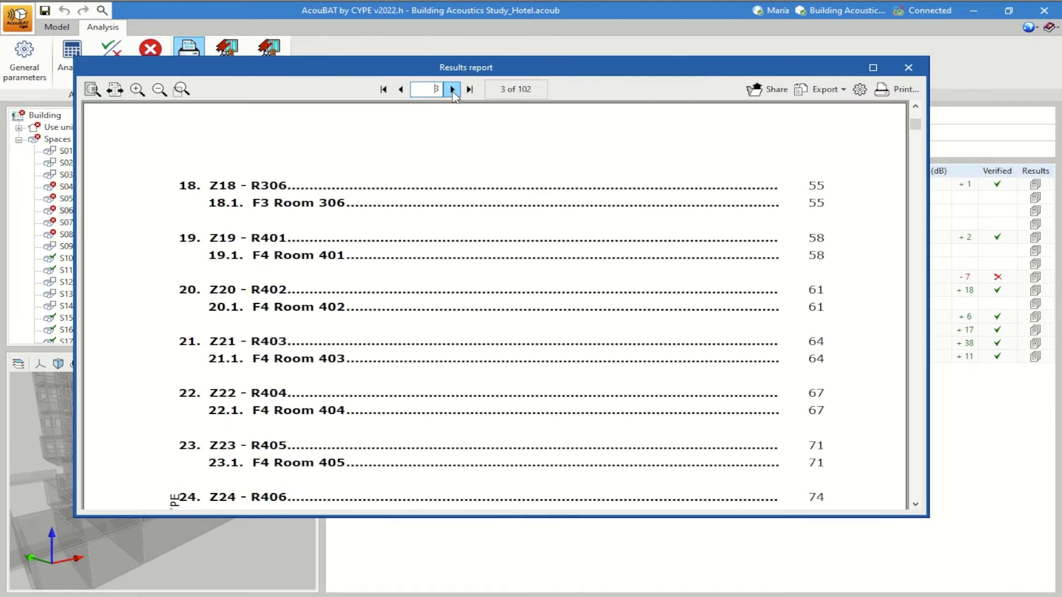
pyautogui.click(452, 90)
pyautogui.click(452, 89)
pyautogui.click(453, 90)
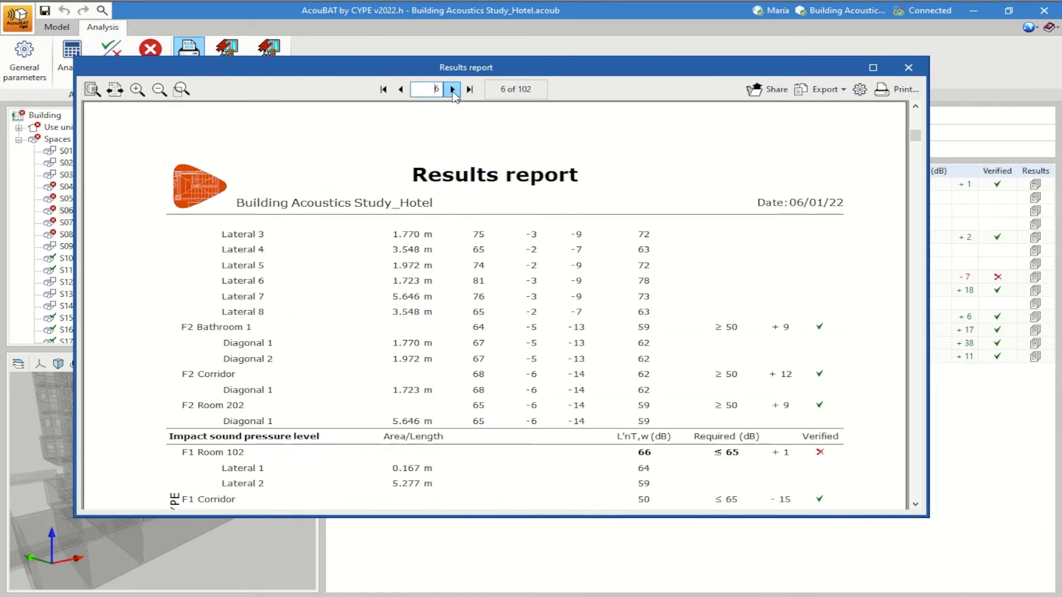
pyautogui.scroll(-1, 448, 316)
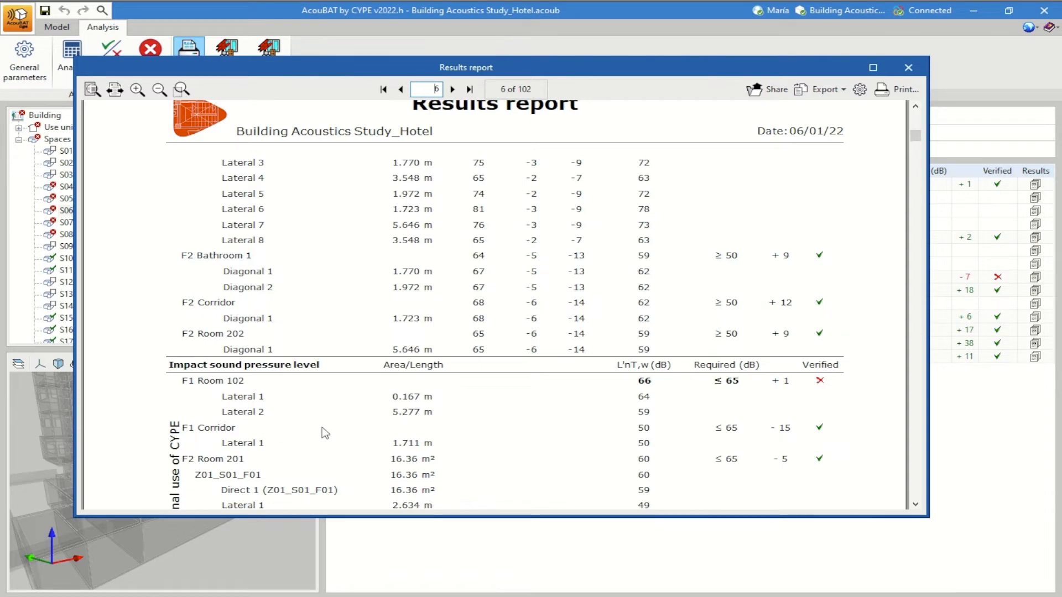
pyautogui.scroll(-1, 427, 399)
pyautogui.scroll(-2, 428, 400)
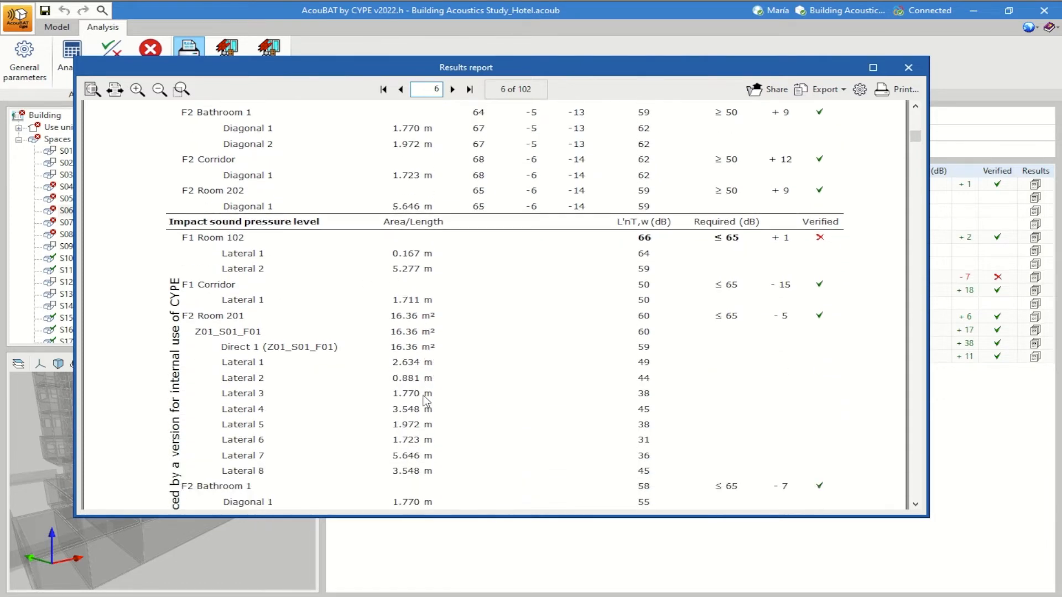
pyautogui.click(909, 69)
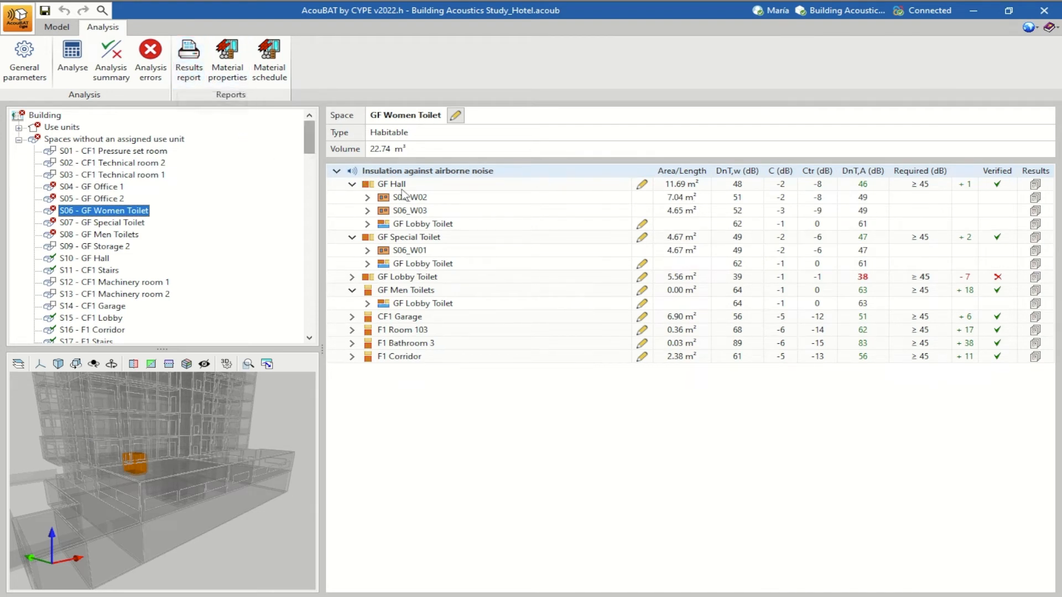
# - View the GF Hall airborne insulation analysis graph for GF Women Toilet, check its export formats including XLS without saving, and close it
pyautogui.click(1035, 185)
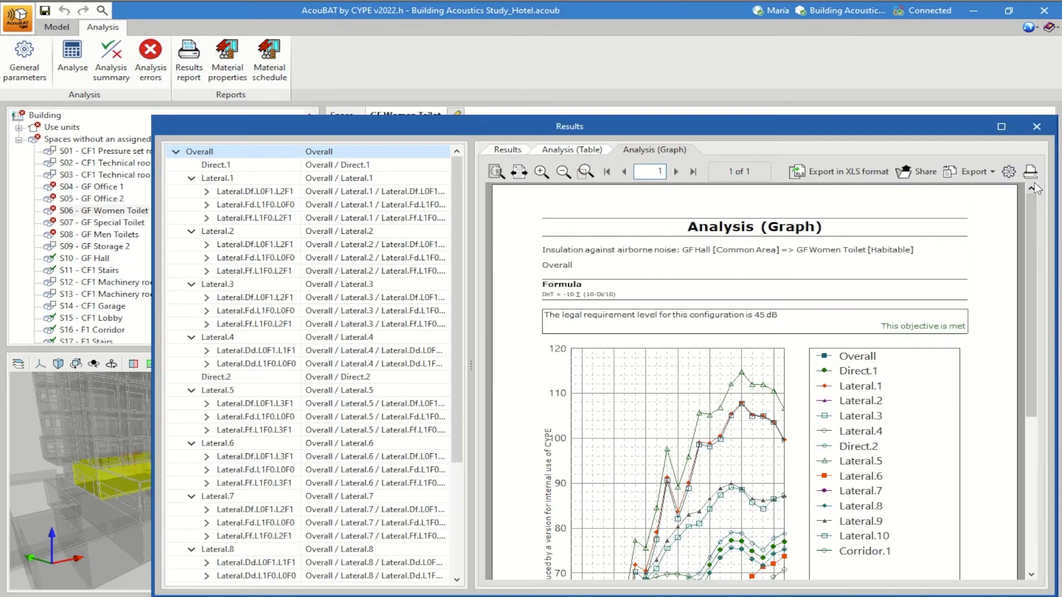
pyautogui.click(969, 175)
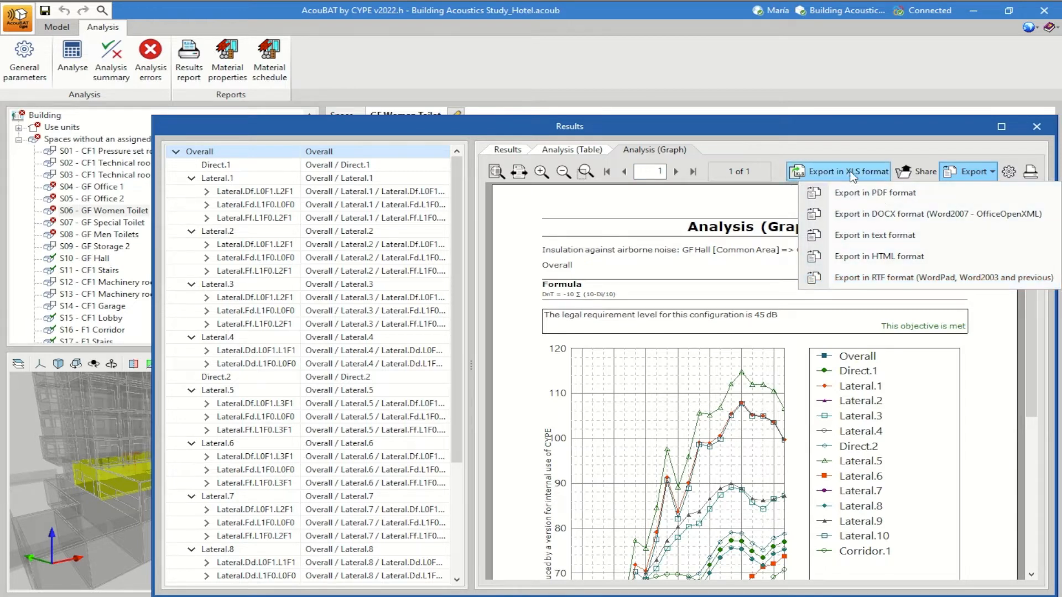
pyautogui.click(821, 175)
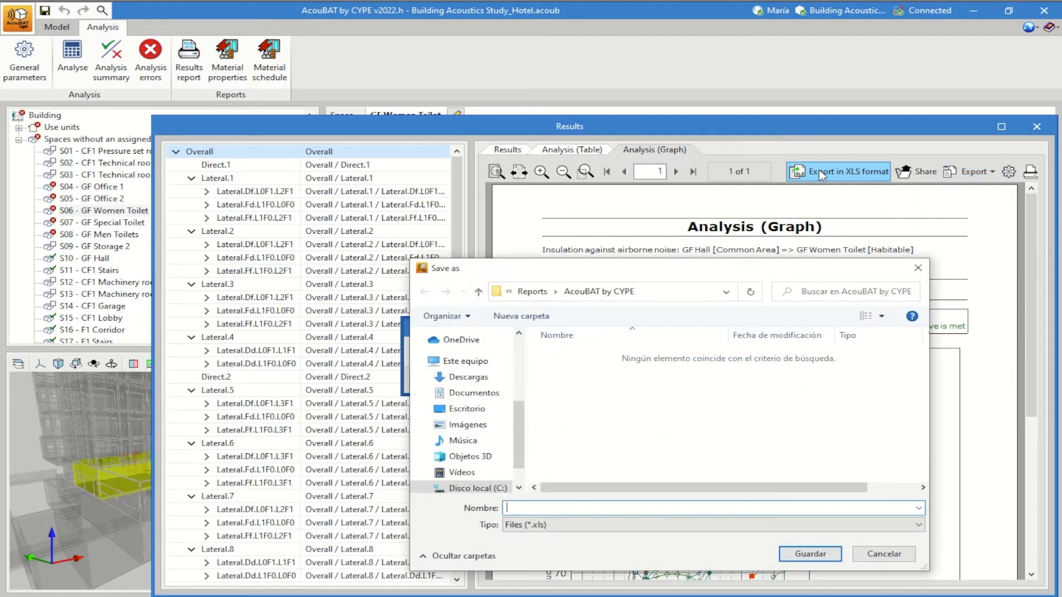
pyautogui.click(918, 267)
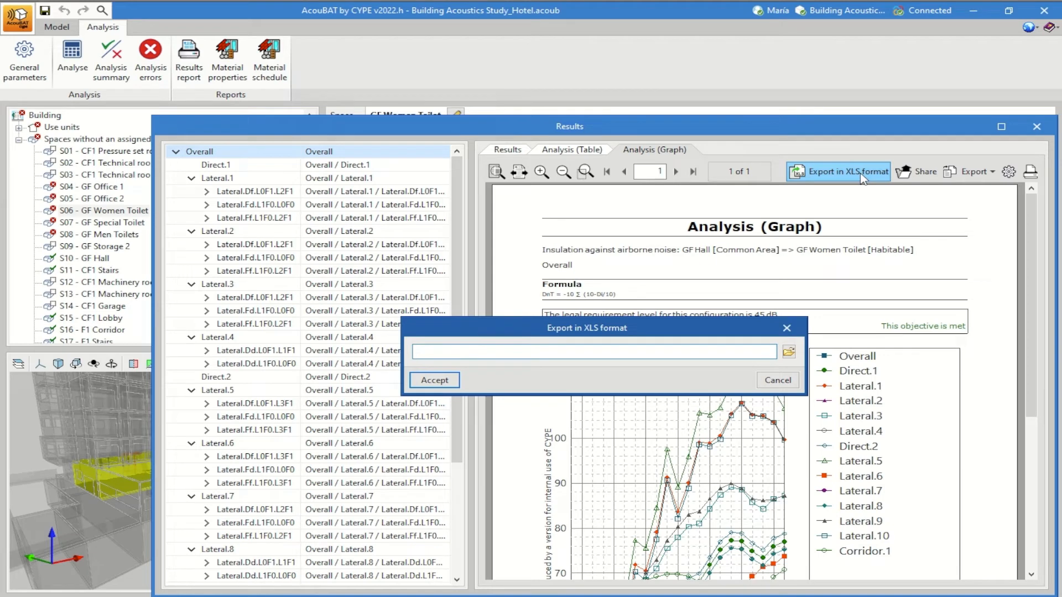
pyautogui.click(788, 330)
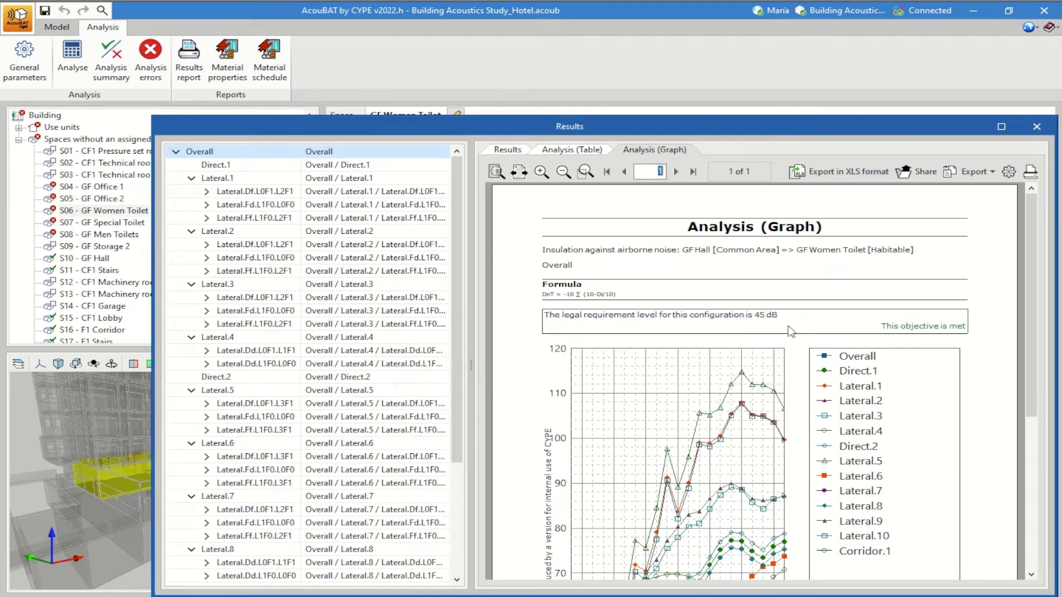
pyautogui.click(1037, 127)
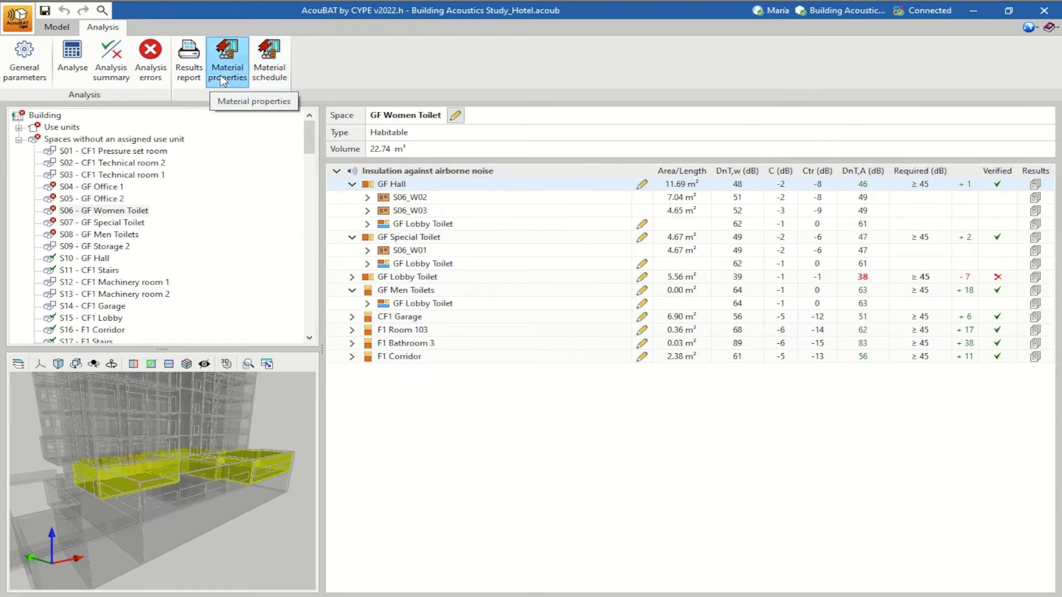
# - Generate the material properties report and examine the sound reduction index sheet of the KMA 11/180/48-35 separating wall on page 2
pyautogui.click(230, 89)
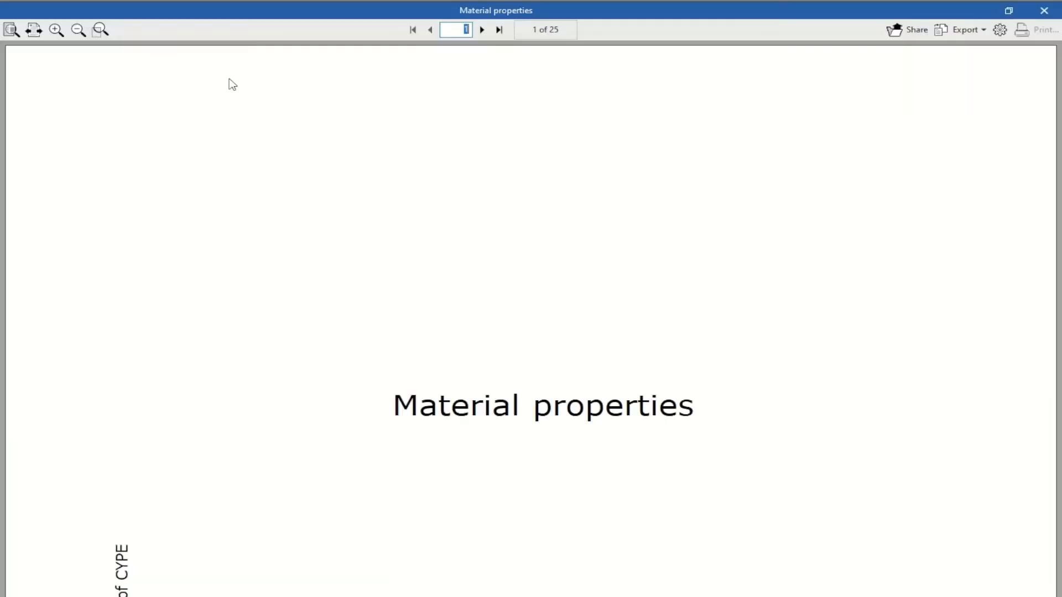
pyautogui.click(482, 30)
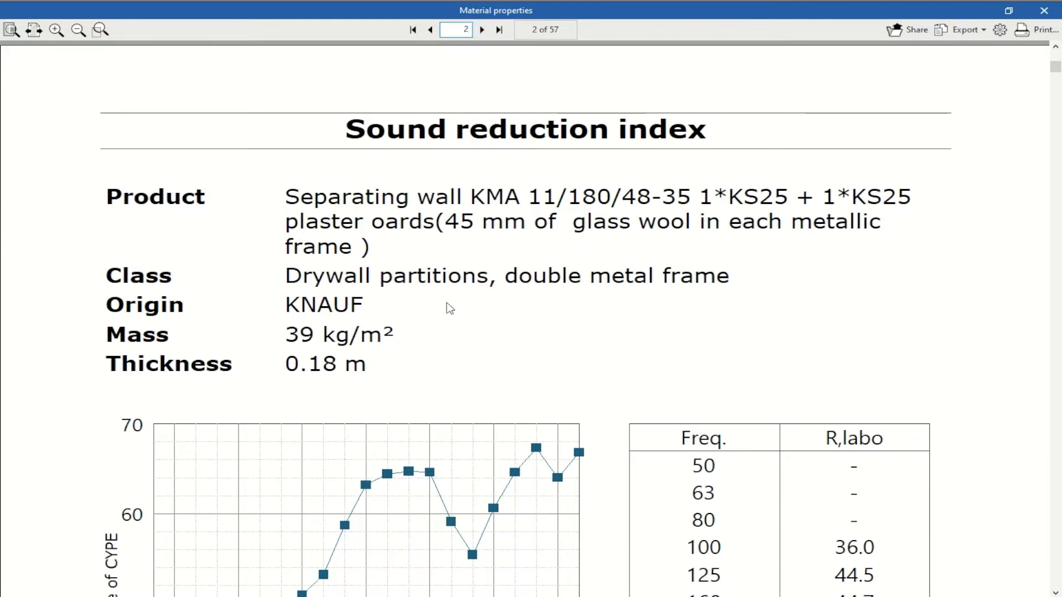
pyautogui.scroll(-3, 450, 309)
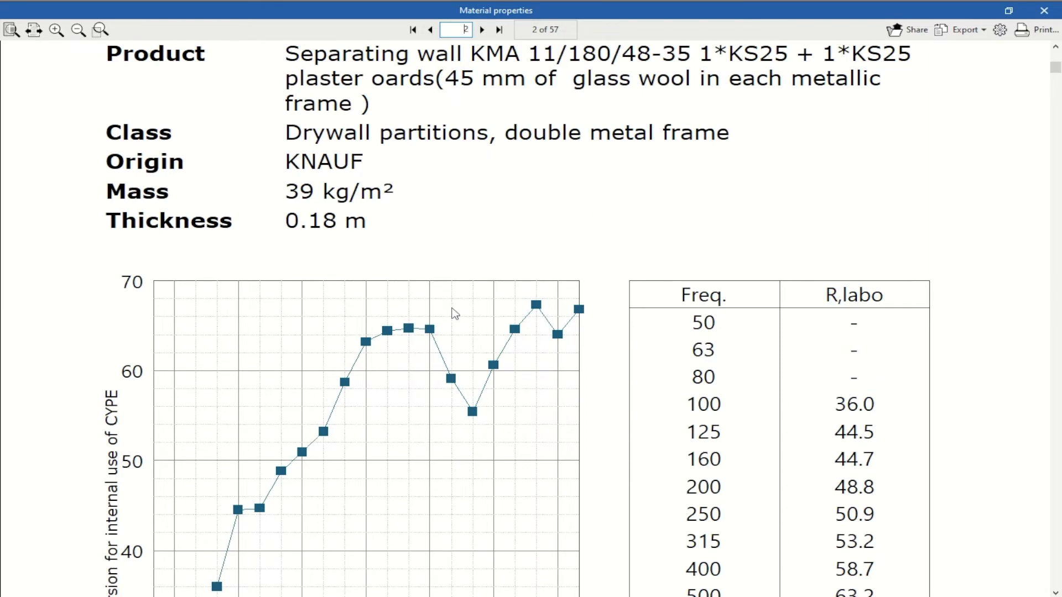
pyautogui.scroll(-1, 464, 322)
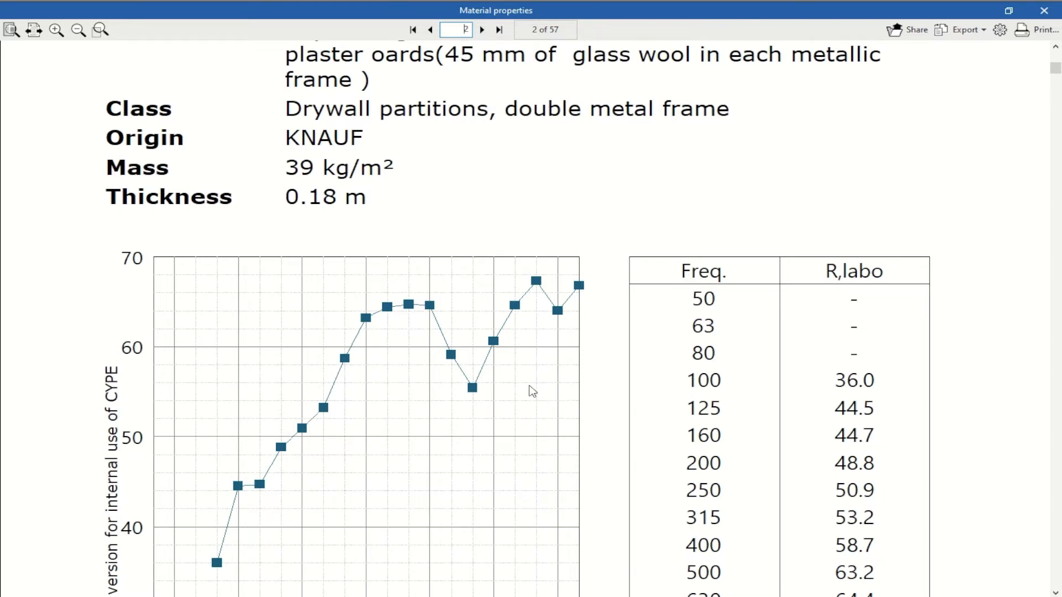
pyautogui.scroll(-7, 533, 391)
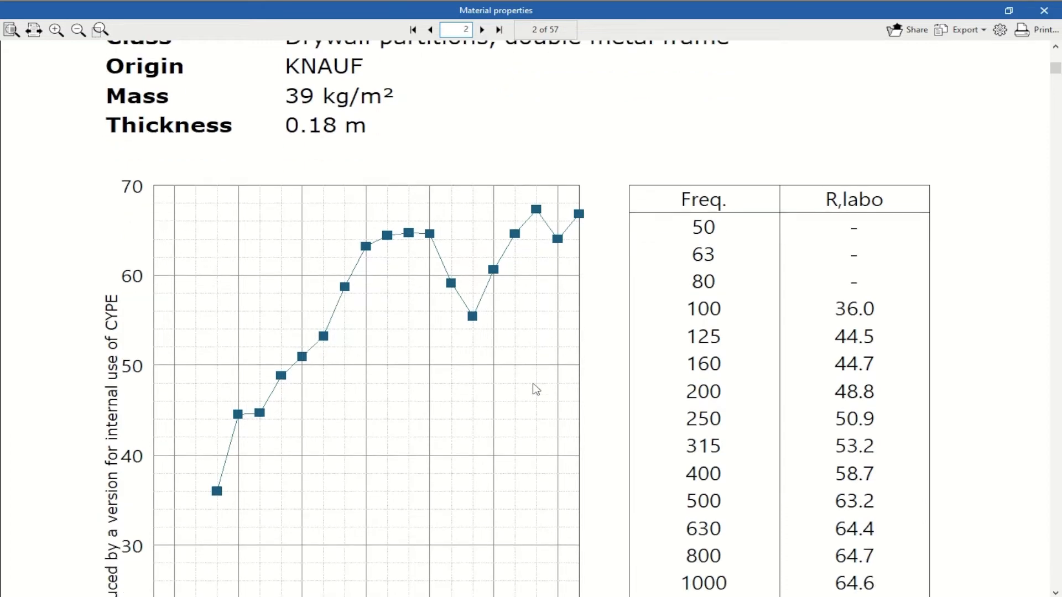
pyautogui.scroll(-10, 535, 389)
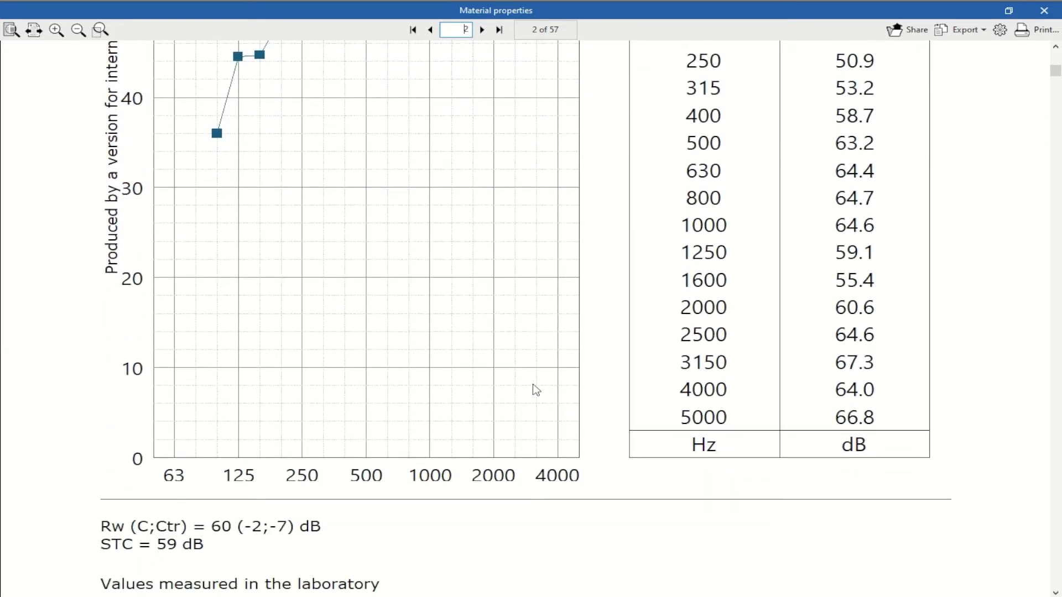
pyautogui.scroll(-1, 536, 390)
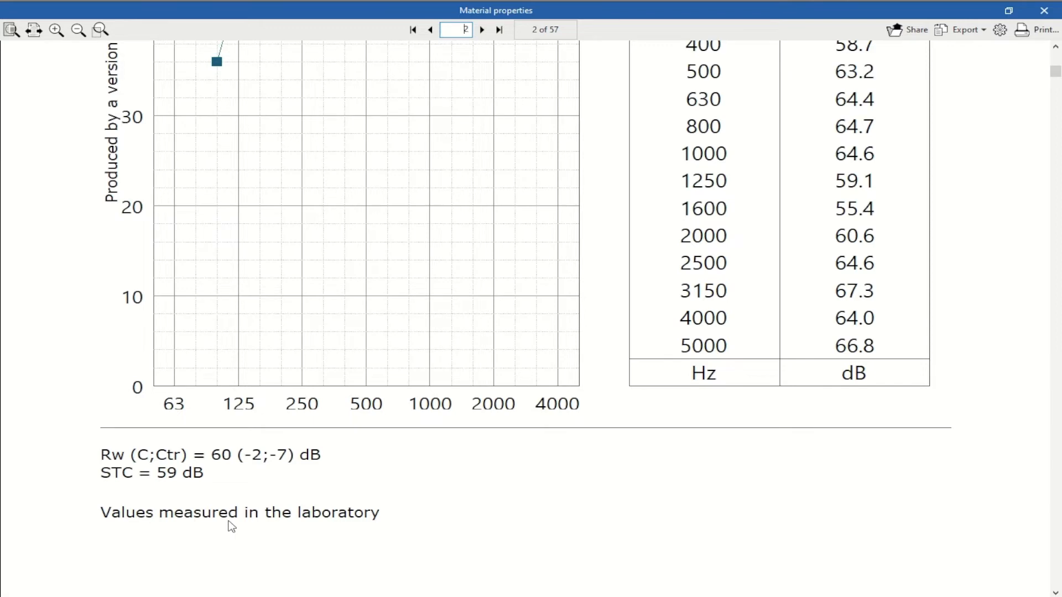
pyautogui.scroll(1, 231, 527)
# - Examine the separating wall's absorption coefficient and the sound reduction index sheets on pages 4 and 5, and close the report
pyautogui.scroll(-10, 235, 526)
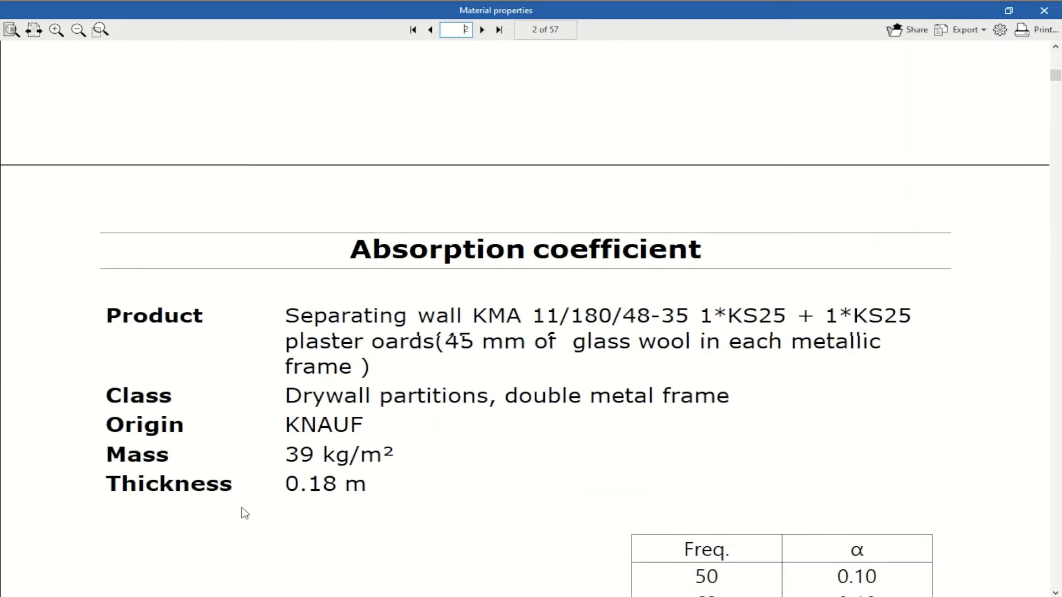
pyautogui.scroll(-10, 227, 420)
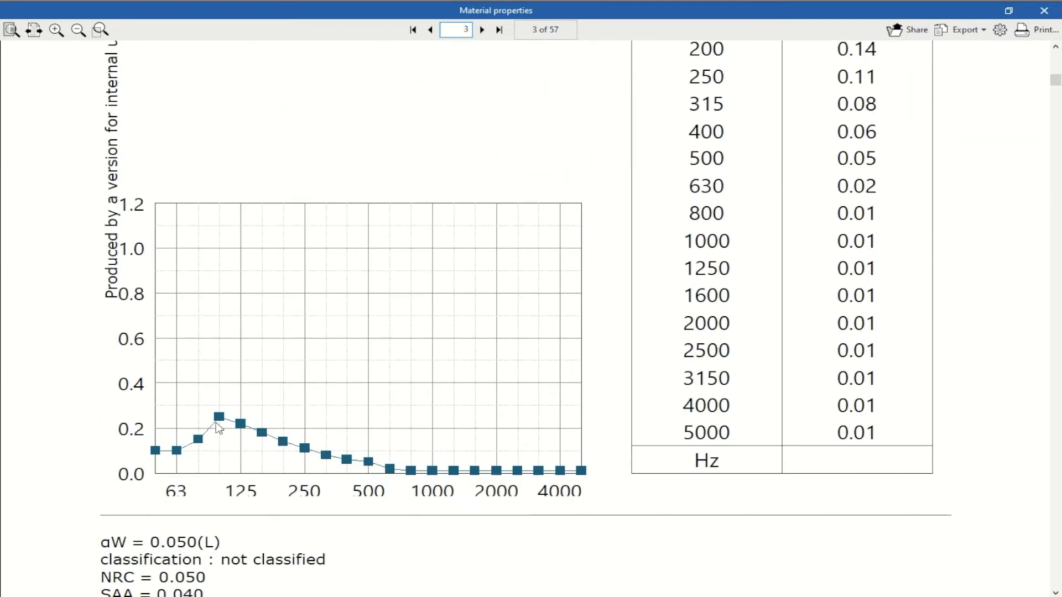
pyautogui.scroll(-2, 219, 428)
pyautogui.scroll(-4, 217, 433)
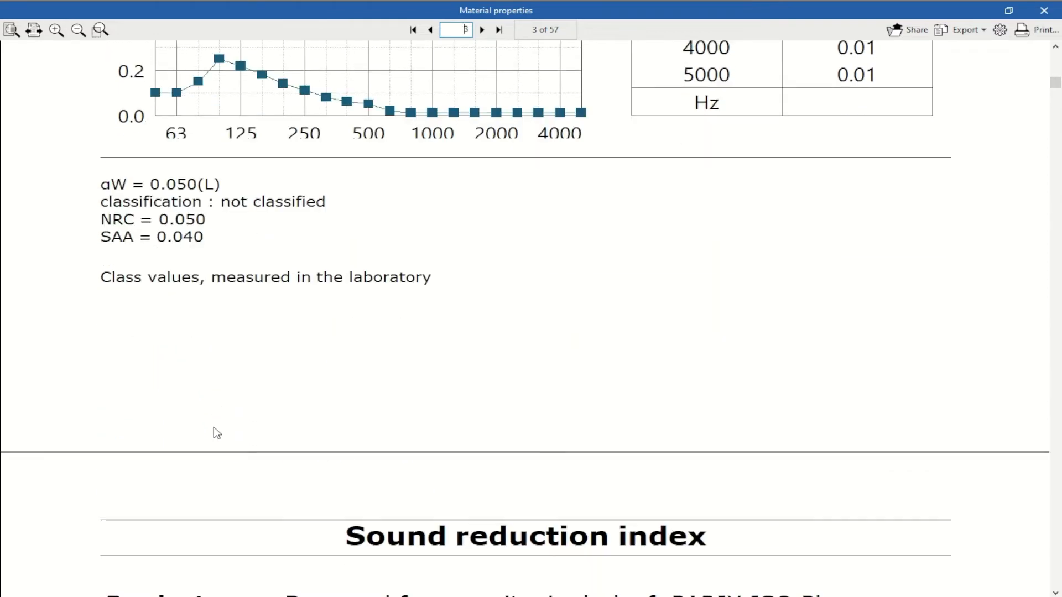
pyautogui.scroll(-12, 216, 437)
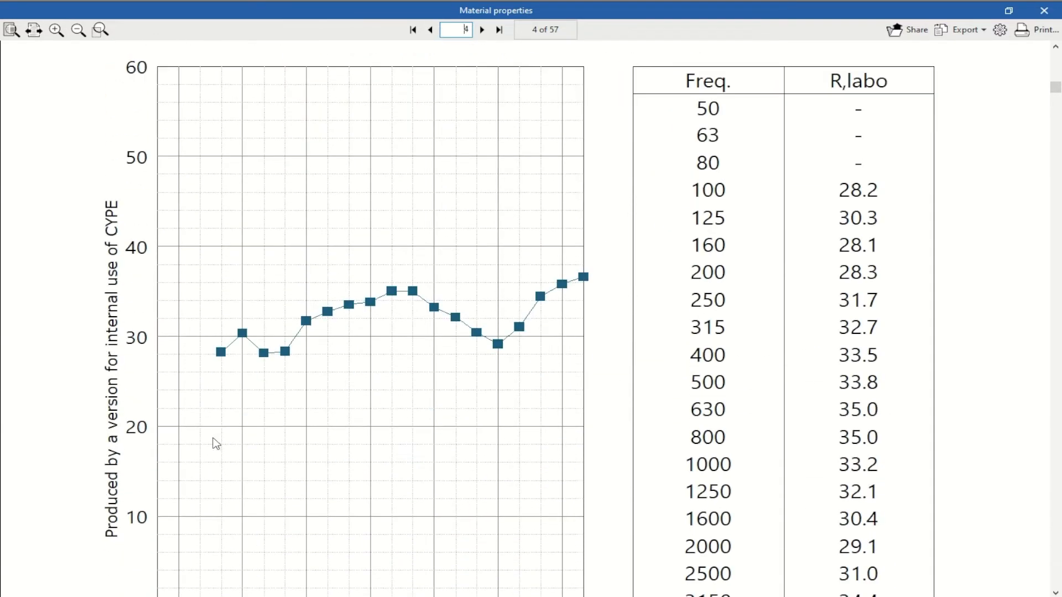
pyautogui.scroll(-12, 216, 444)
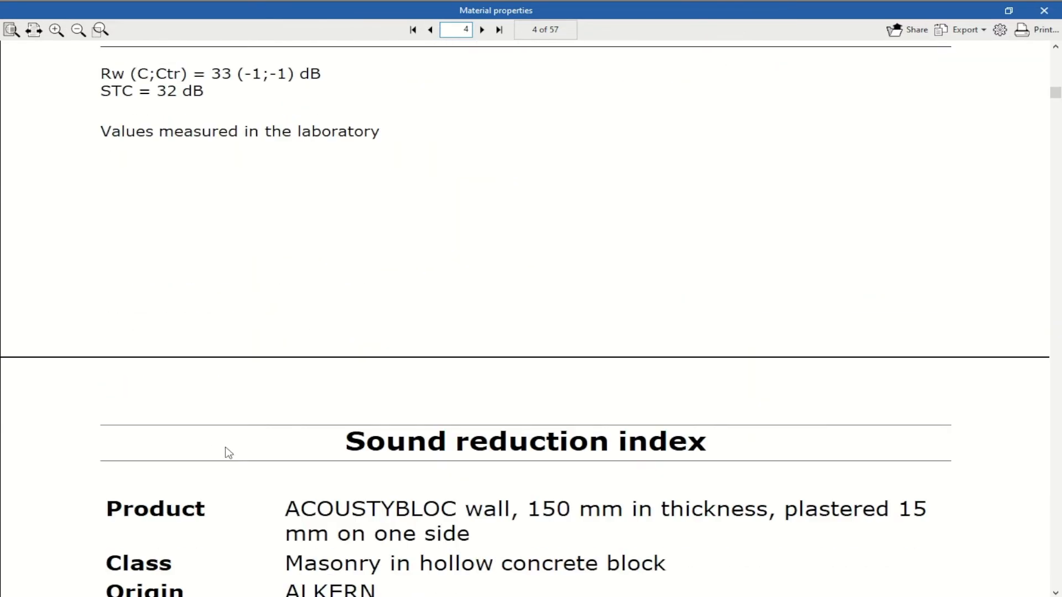
pyautogui.scroll(-12, 229, 453)
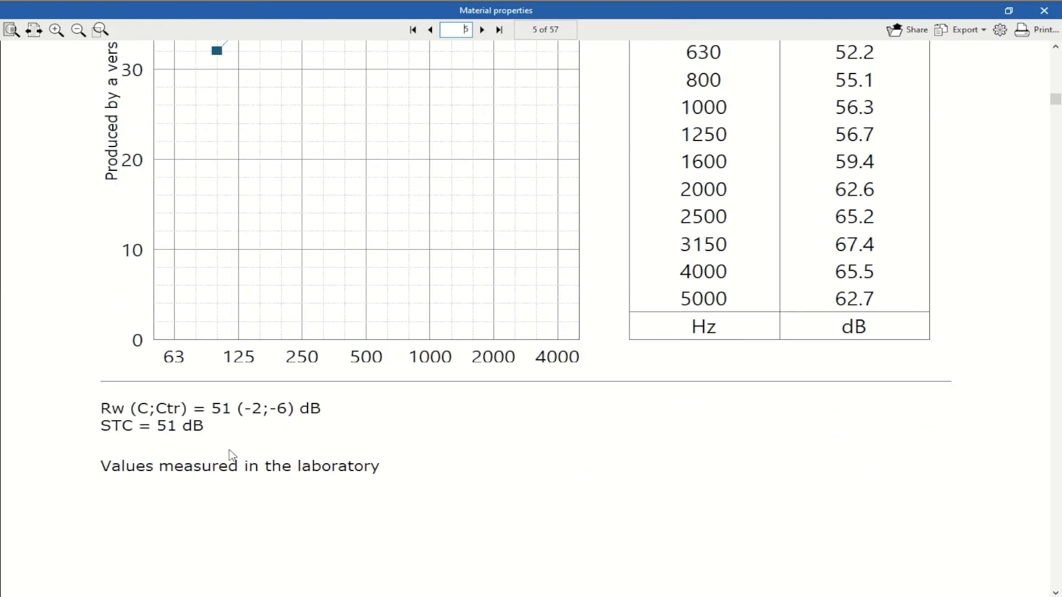
pyautogui.scroll(-4, 230, 455)
pyautogui.click(1043, 12)
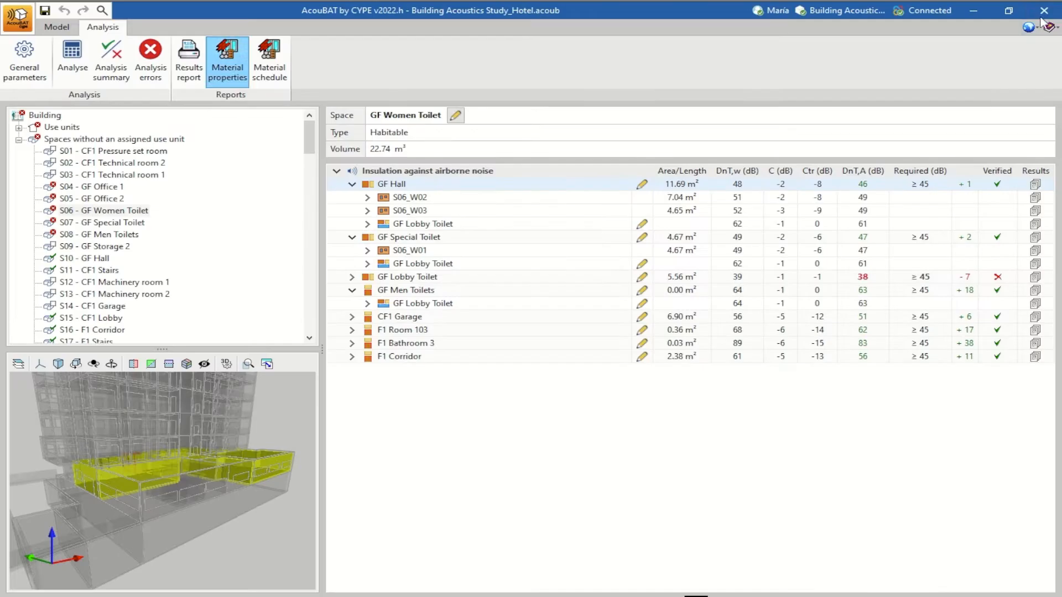
# - Generate the material schedule report and go through its index and the façade elements to the start of the partitions
pyautogui.click(274, 79)
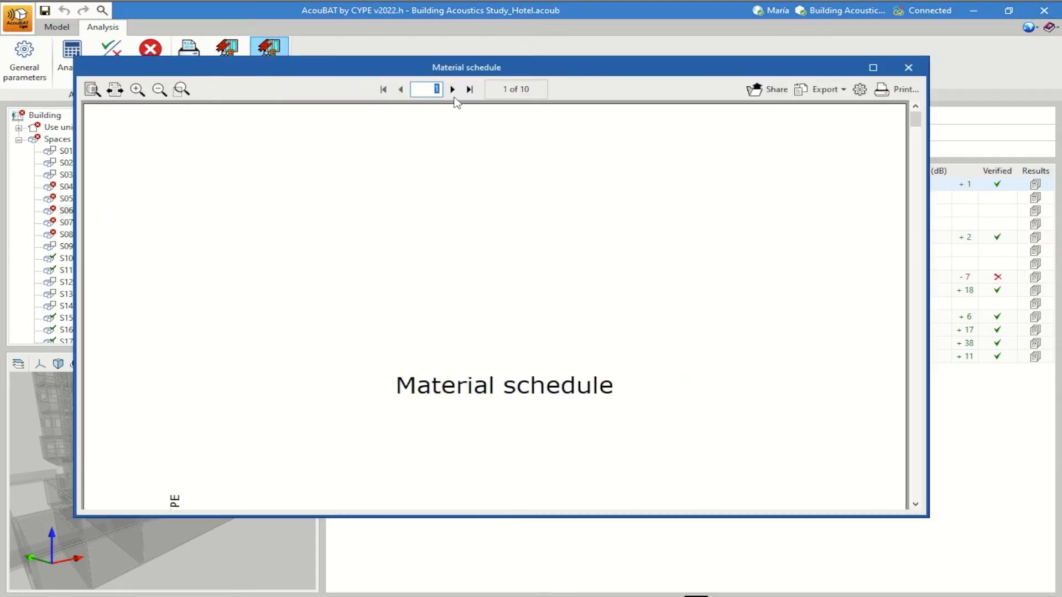
pyautogui.click(453, 89)
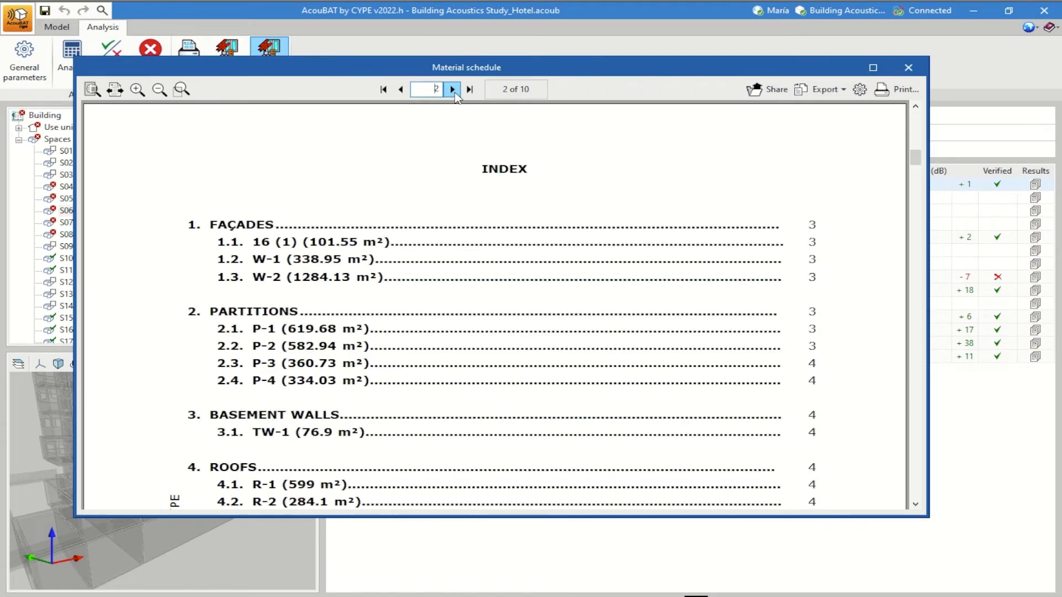
pyautogui.click(453, 90)
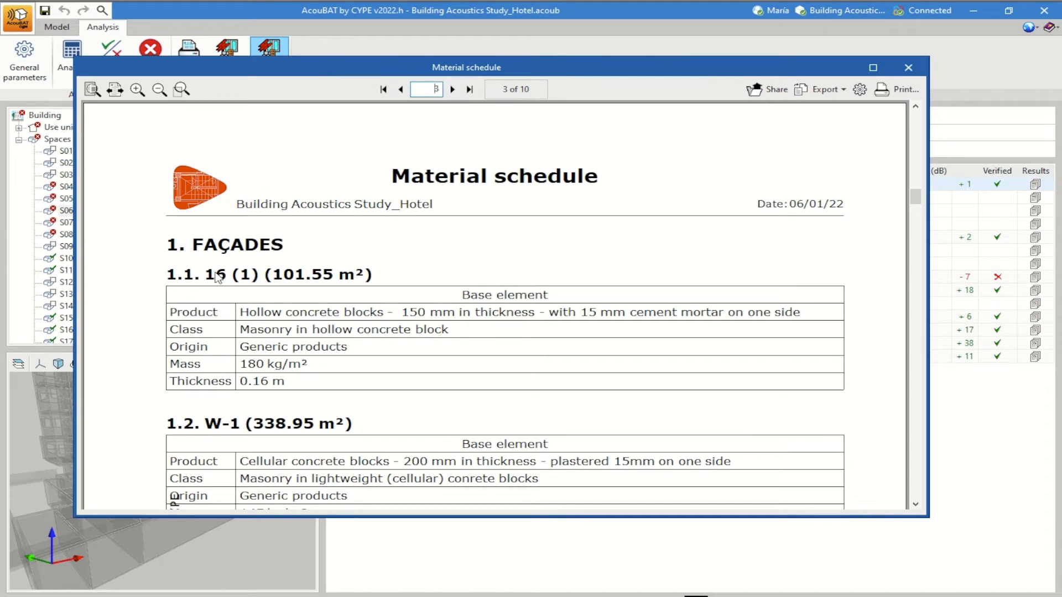
pyautogui.moveTo(212, 277); pyautogui.dragTo(389, 291)
pyautogui.moveTo(388, 290); pyautogui.dragTo(376, 289)
pyautogui.scroll(-3, 188, 381)
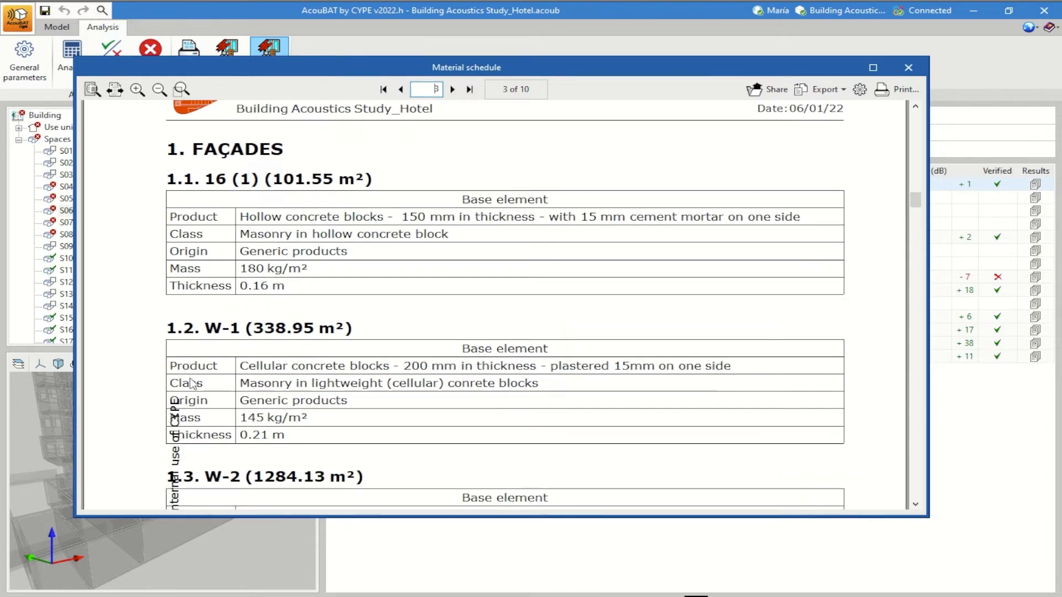
pyautogui.scroll(-6, 192, 385)
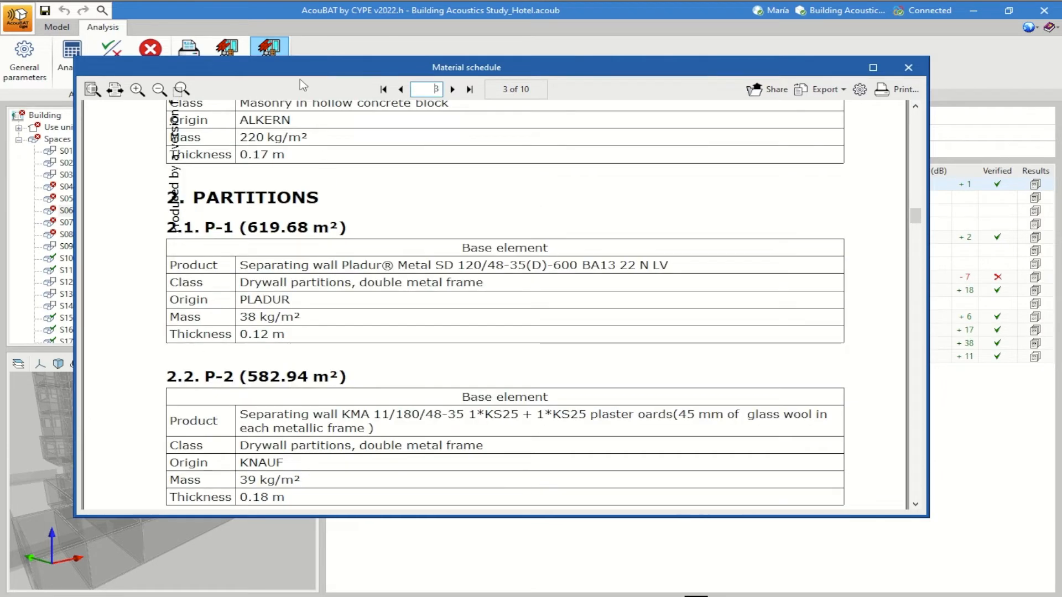
# - Move the material schedule window down to uncover the report commands, and examine the base elements of partitions P-1 to P-4
pyautogui.moveTo(300, 72); pyautogui.dragTo(266, 176)
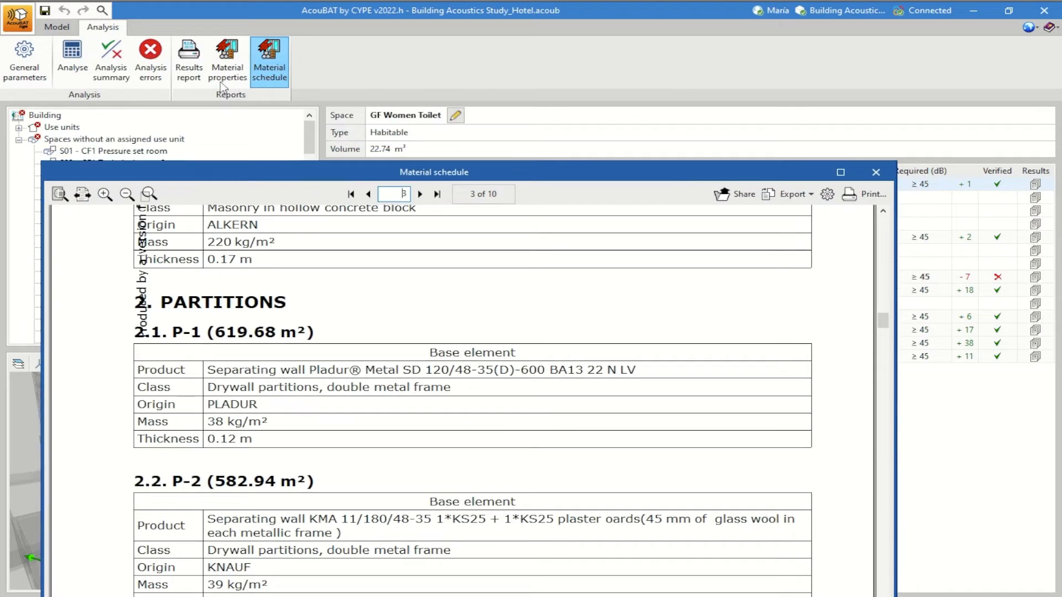
pyautogui.scroll(-3, 355, 288)
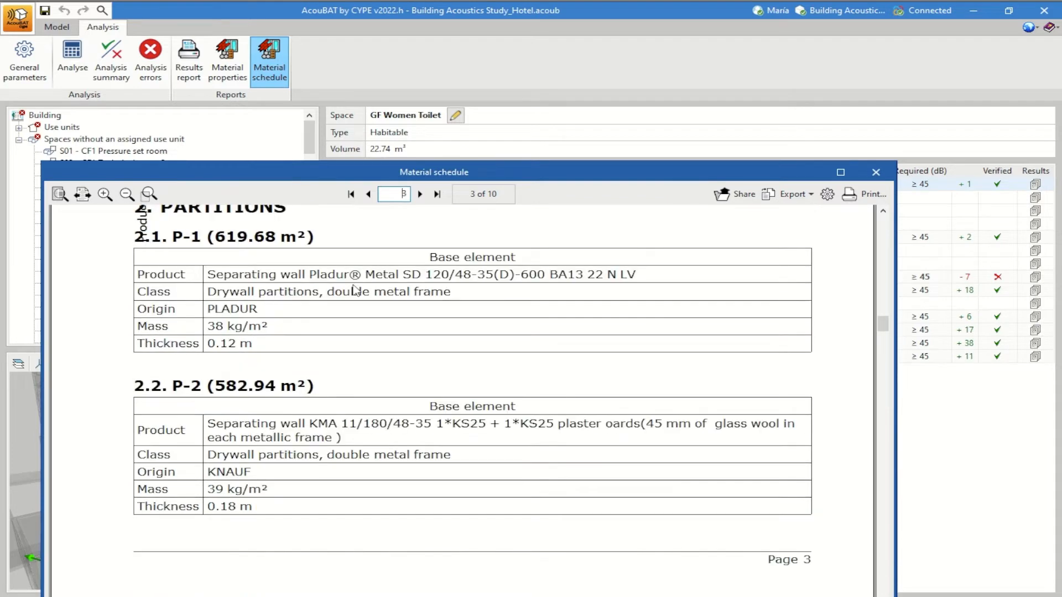
pyautogui.scroll(-3, 355, 292)
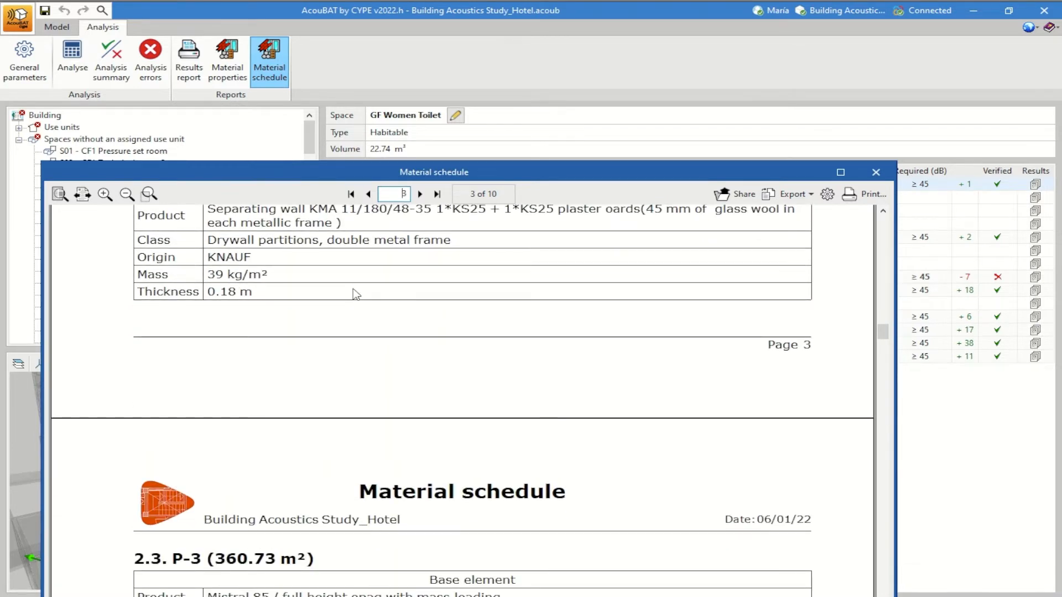
pyautogui.scroll(-4, 389, 353)
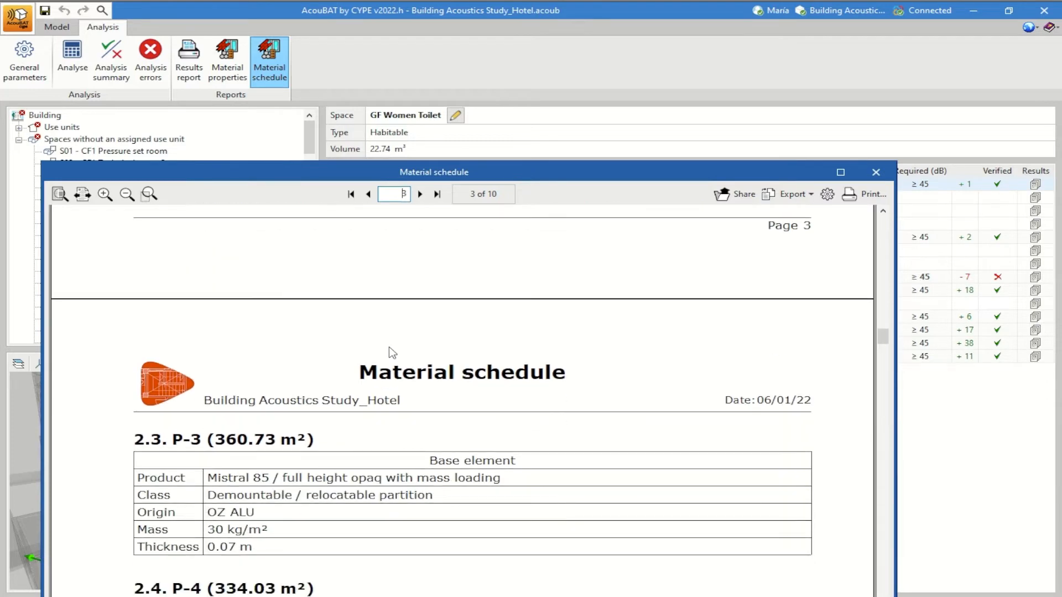
pyautogui.scroll(-2, 391, 354)
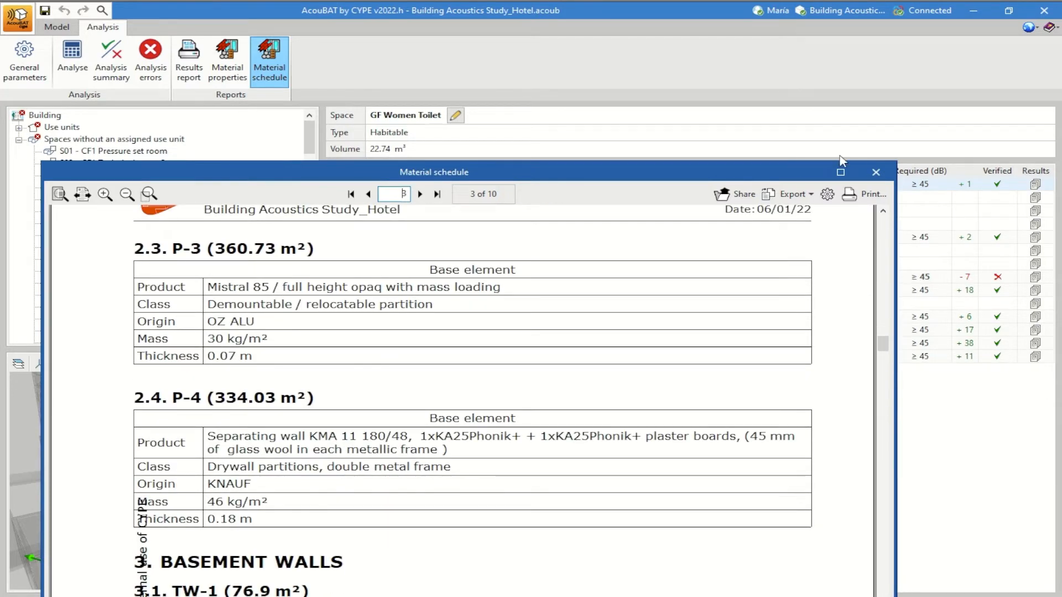
# - Close the material schedule report, expand the use units and display the acoustic results of F1 Room 101 in unit R101
pyautogui.click(875, 176)
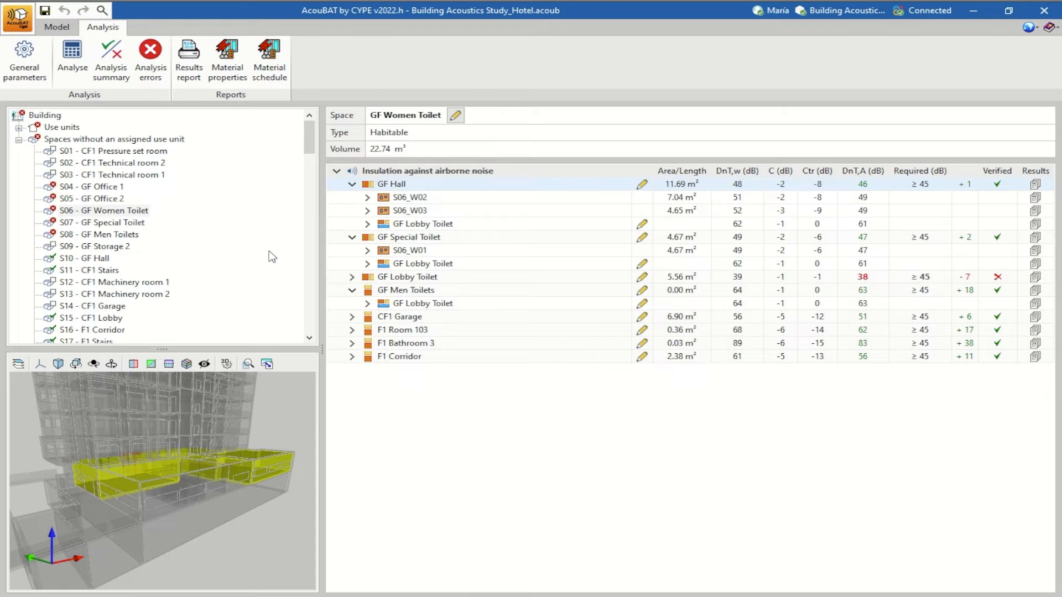
pyautogui.click(18, 127)
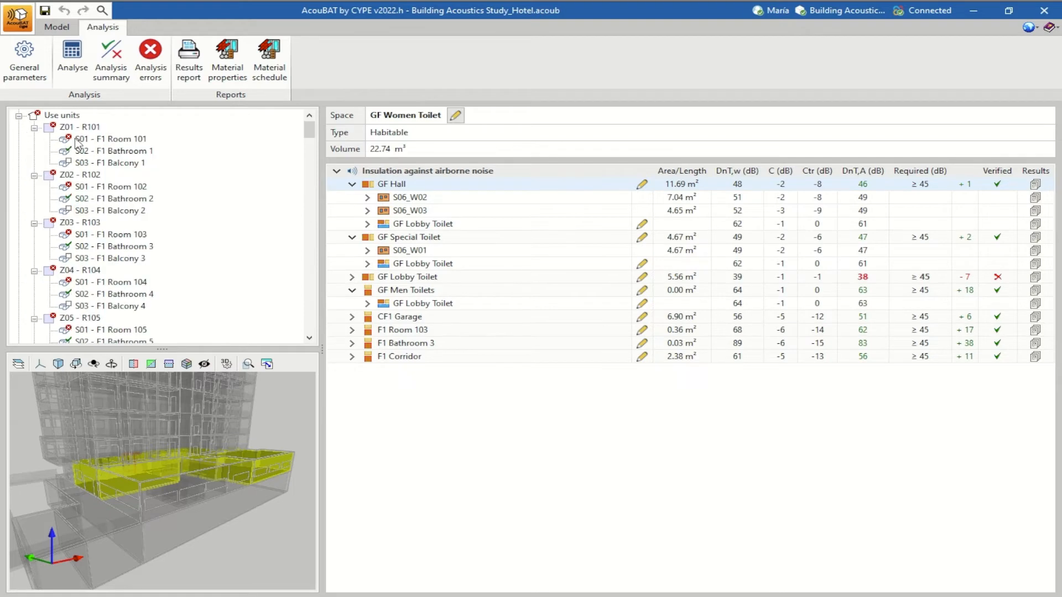
pyautogui.click(99, 139)
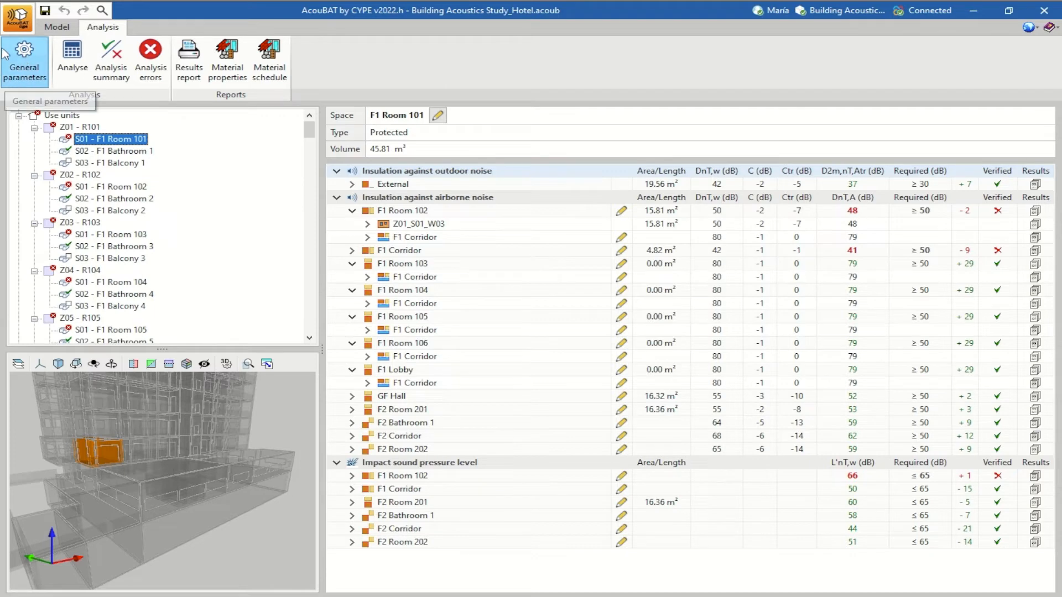
# - Open the general parameters beside the results table, examine the design options, and close them without changes
pyautogui.click(26, 65)
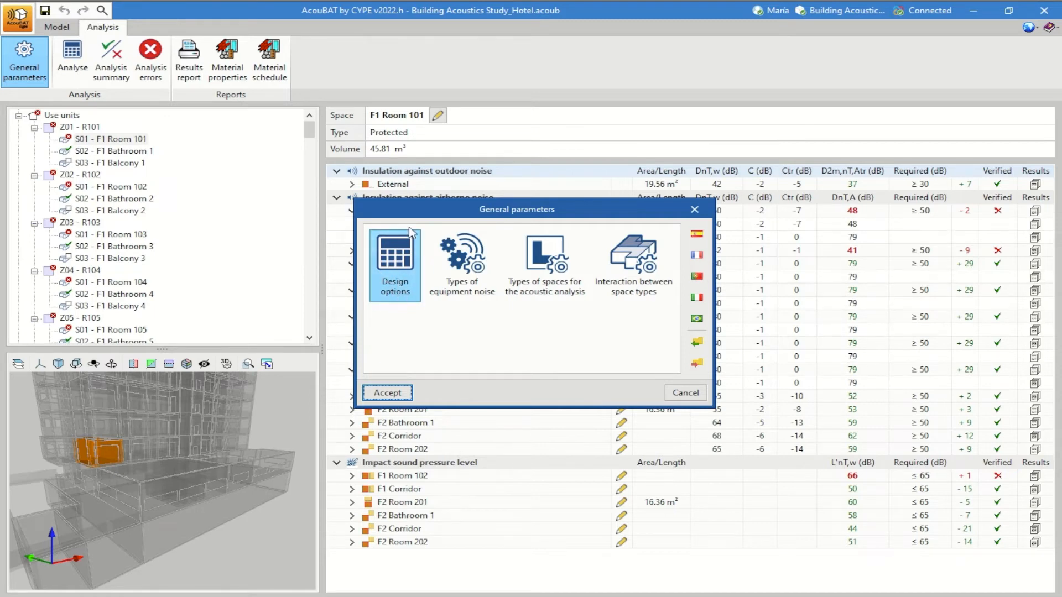
pyautogui.moveTo(427, 213); pyautogui.dragTo(158, 211)
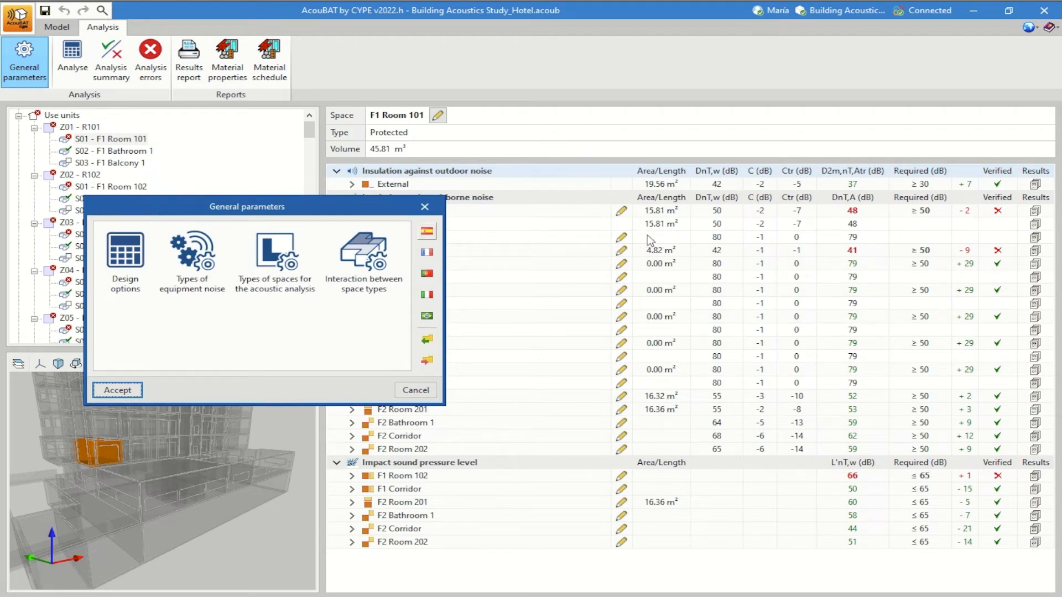
pyautogui.click(125, 287)
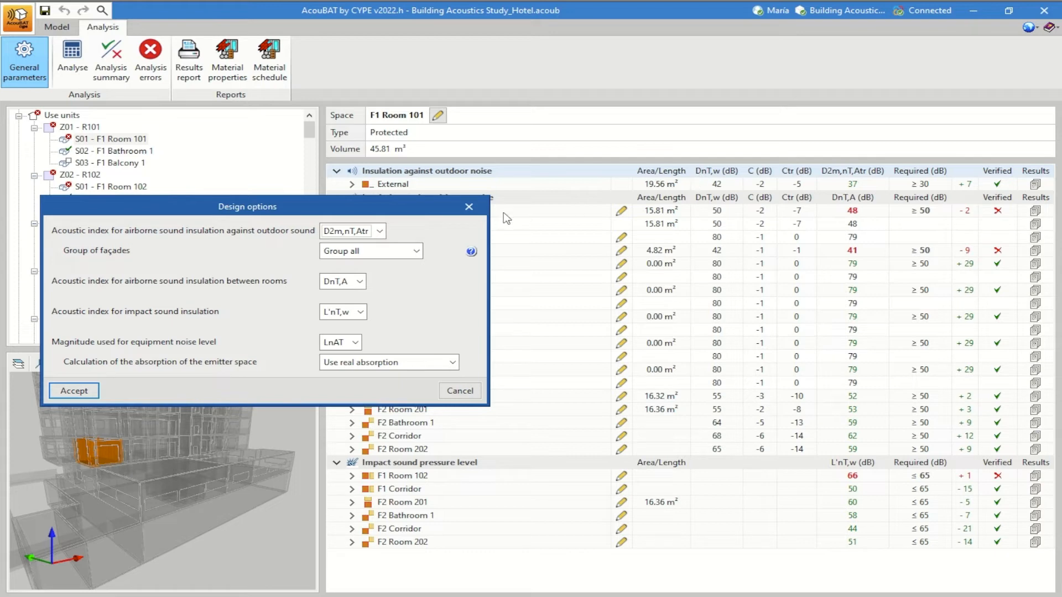
pyautogui.click(469, 207)
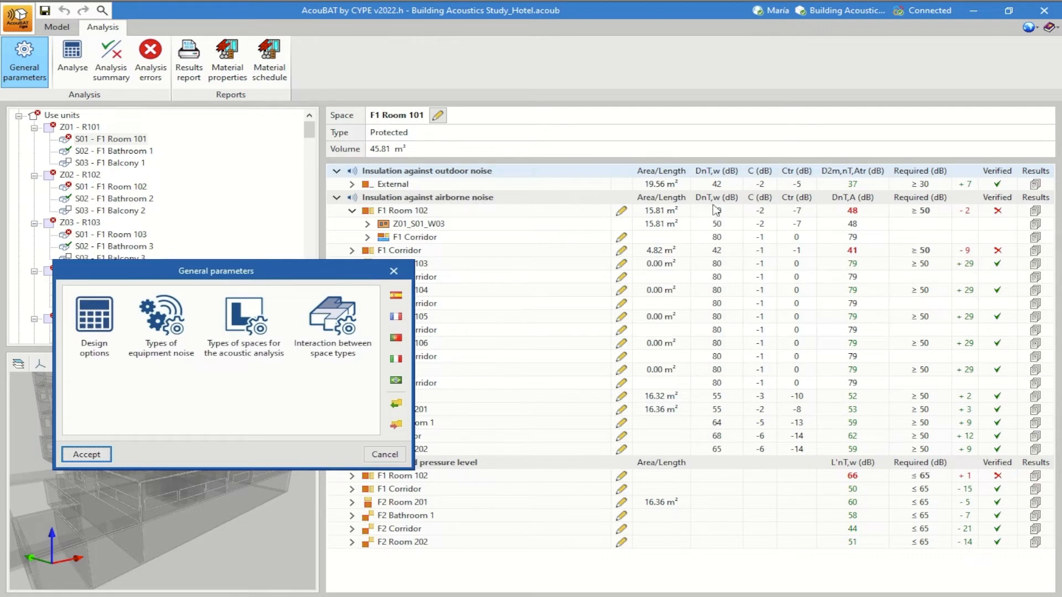
# - Reopen the design options and review the indices available for airborne sound insulation between rooms and against outdoor sound
pyautogui.click(97, 326)
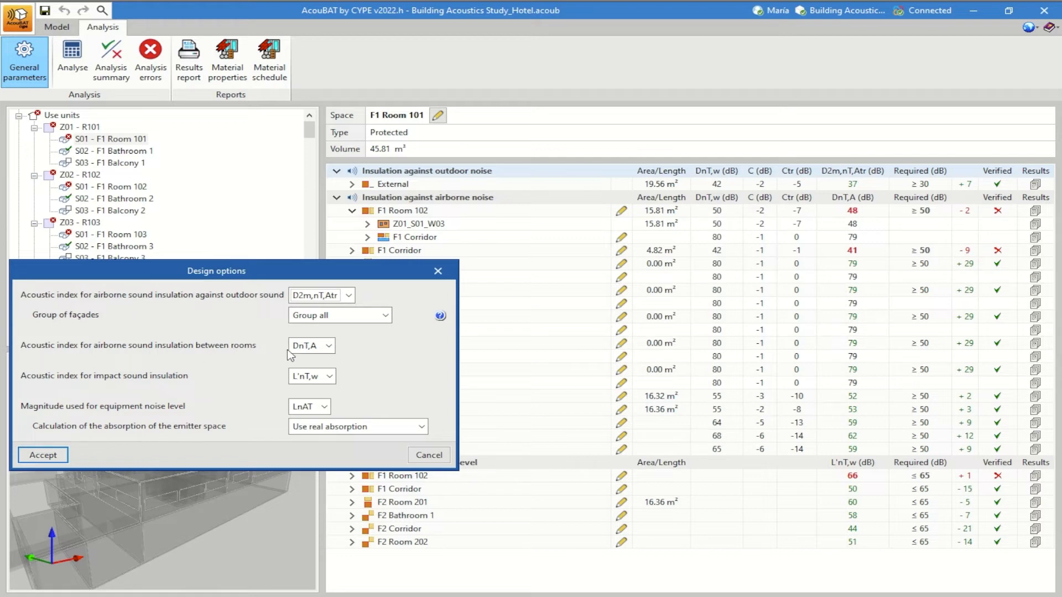
pyautogui.click(312, 347)
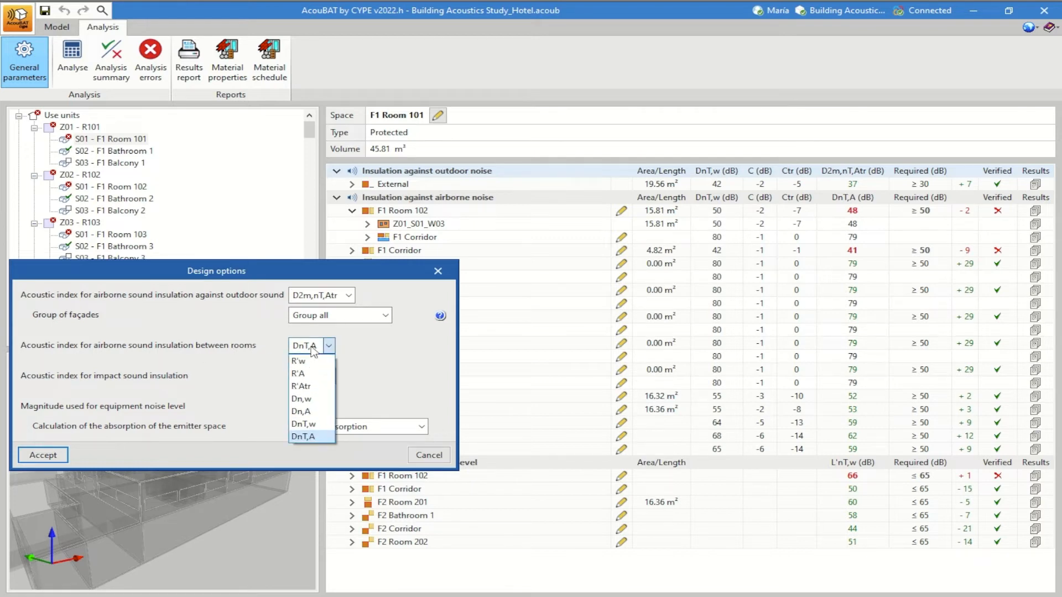
pyautogui.click(313, 351)
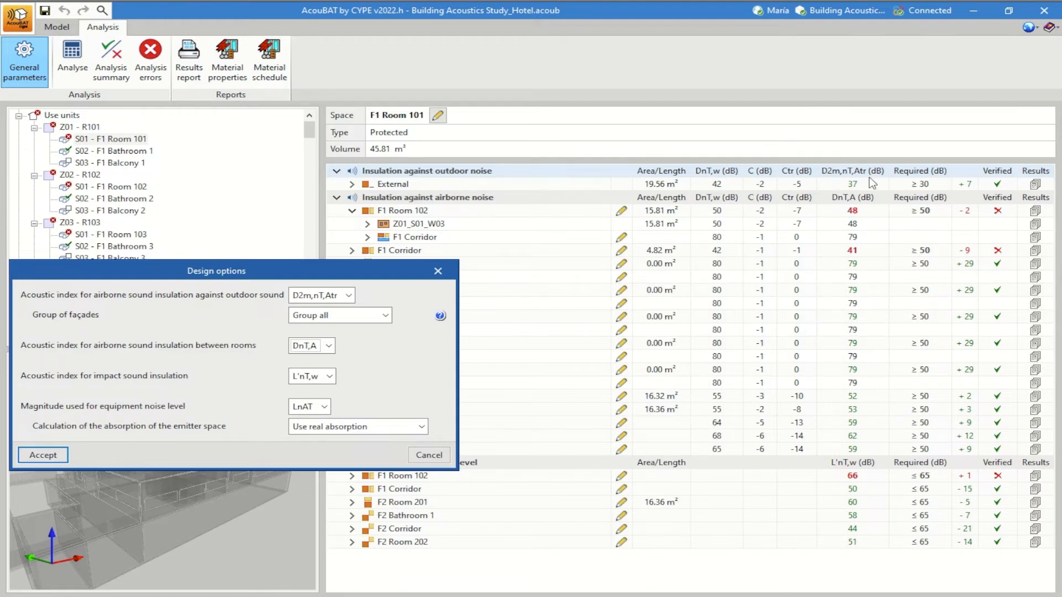
pyautogui.click(328, 347)
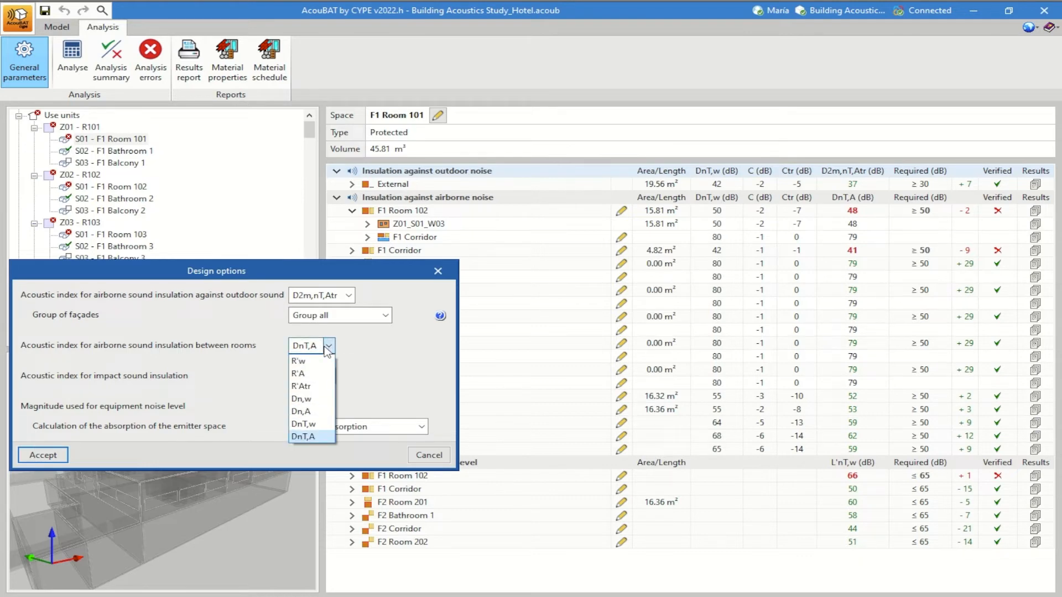
pyautogui.click(326, 348)
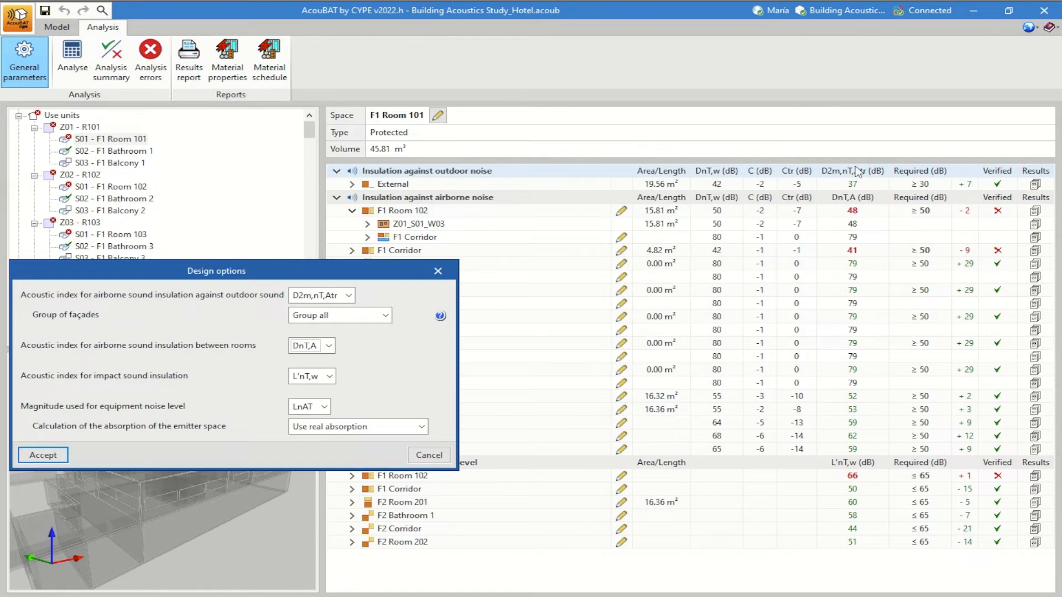
pyautogui.click(349, 296)
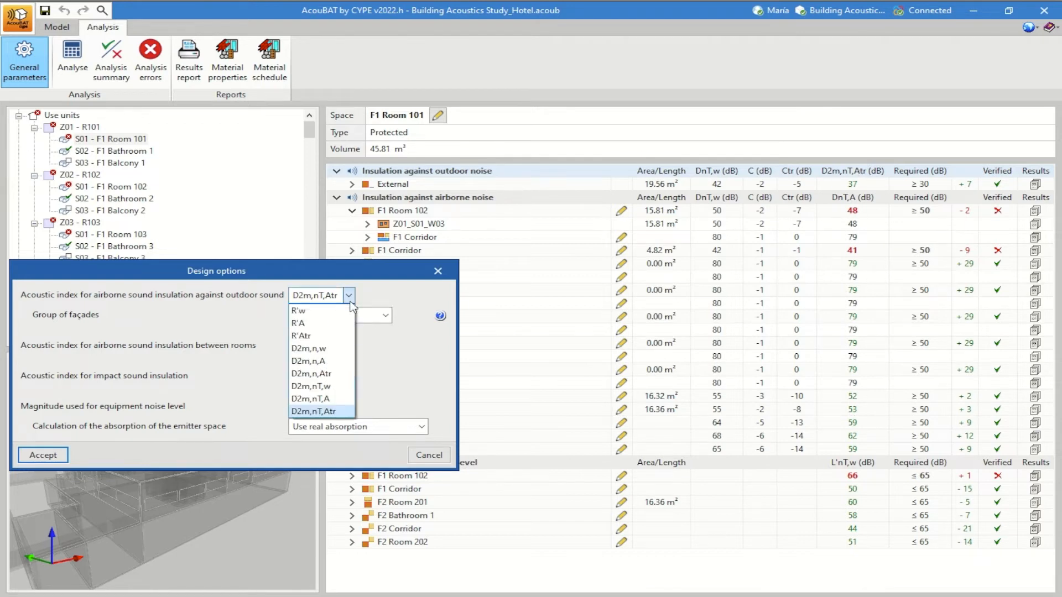
pyautogui.click(349, 302)
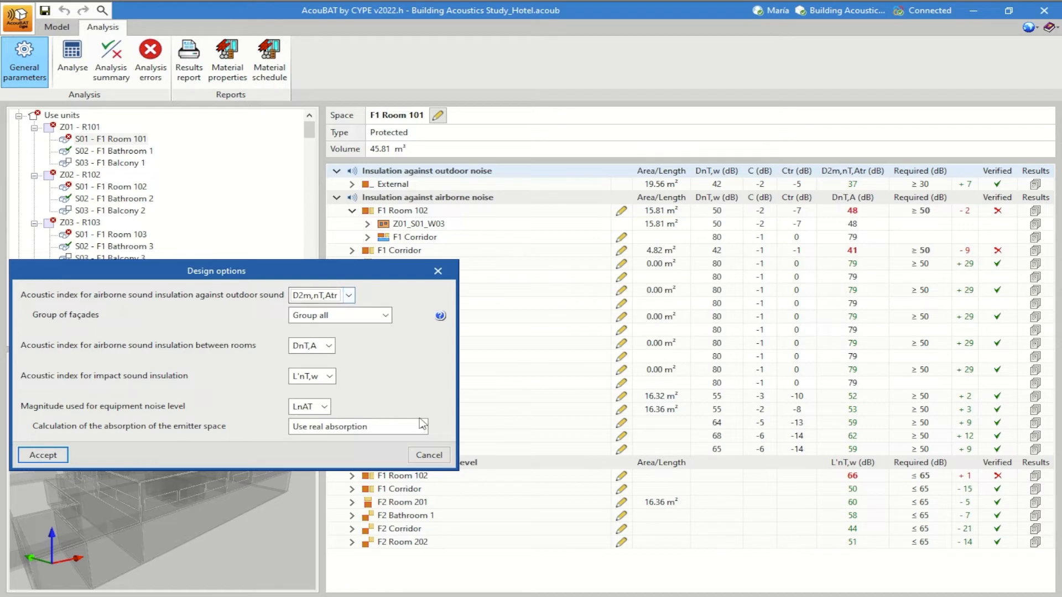
# - Review the choices for the impact sound index, equipment noise magnitude and emitter space absorption, and cancel out of the general parameters
pyautogui.moveTo(232, 266); pyautogui.dragTo(251, 180)
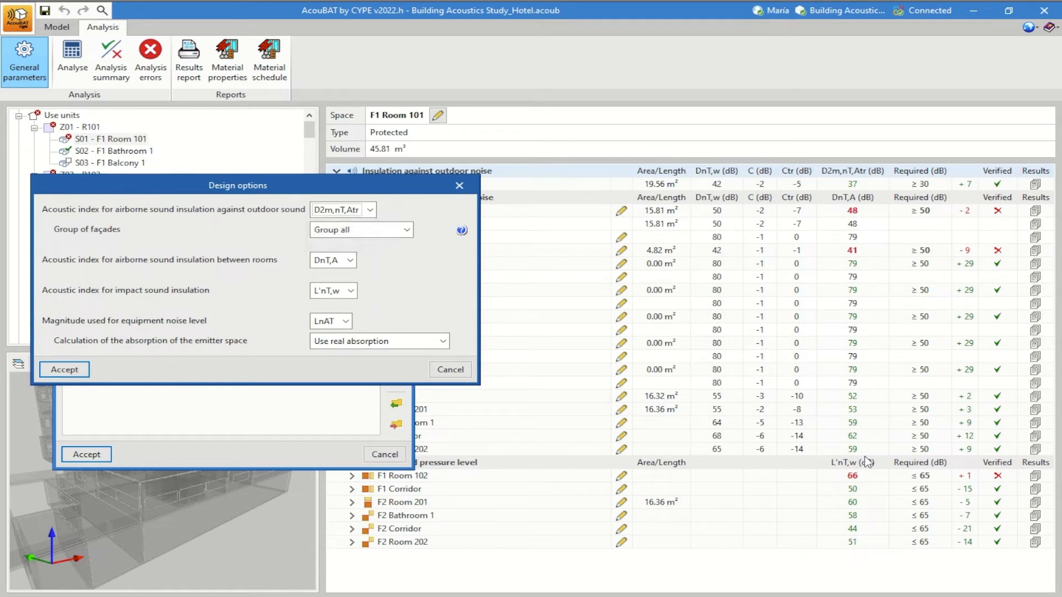
pyautogui.click(351, 292)
pyautogui.click(351, 292)
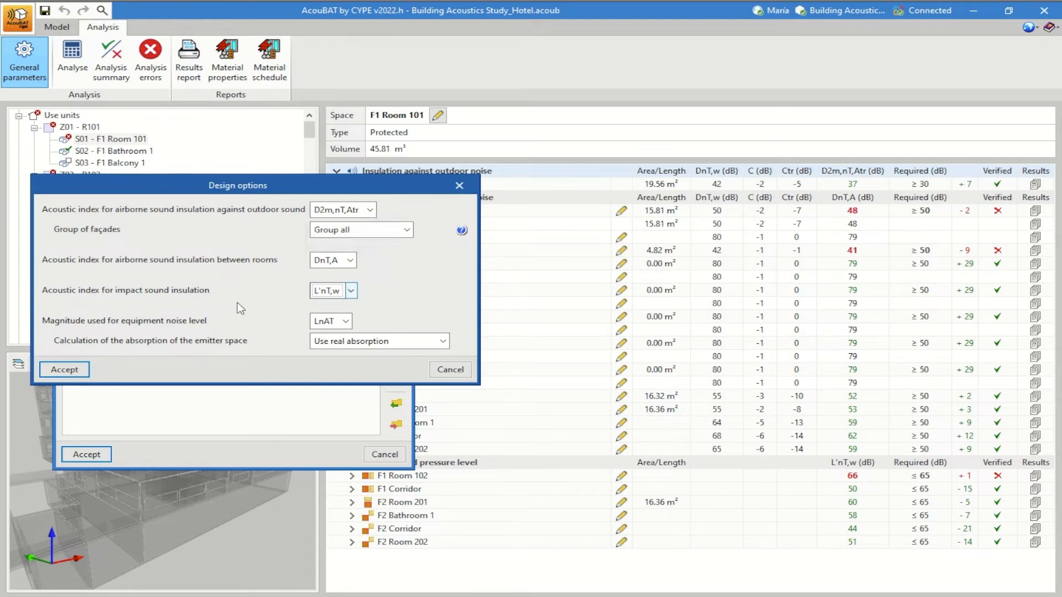
pyautogui.click(349, 325)
pyautogui.click(348, 324)
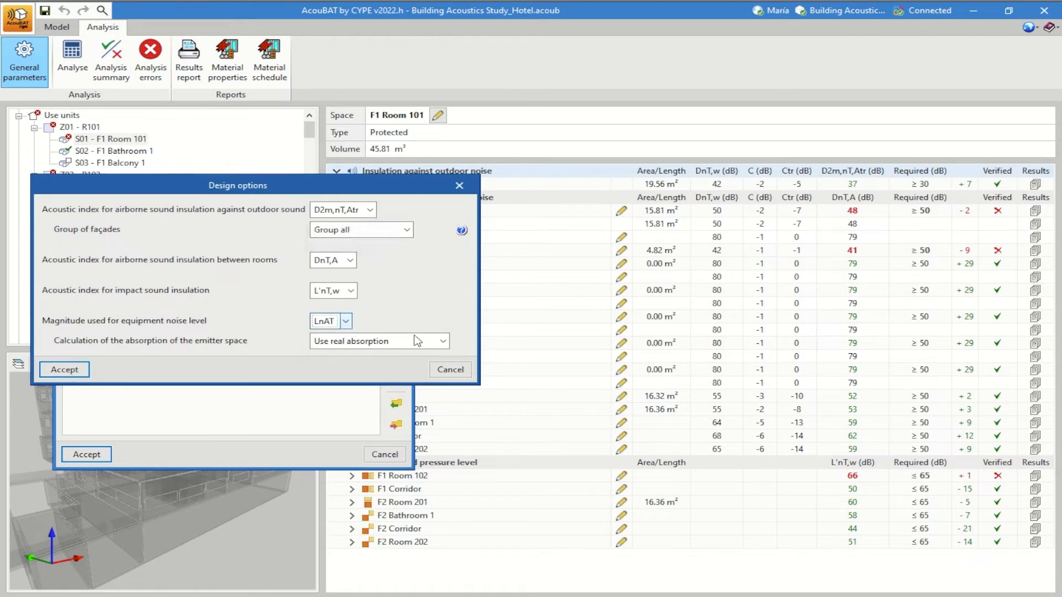
pyautogui.click(443, 342)
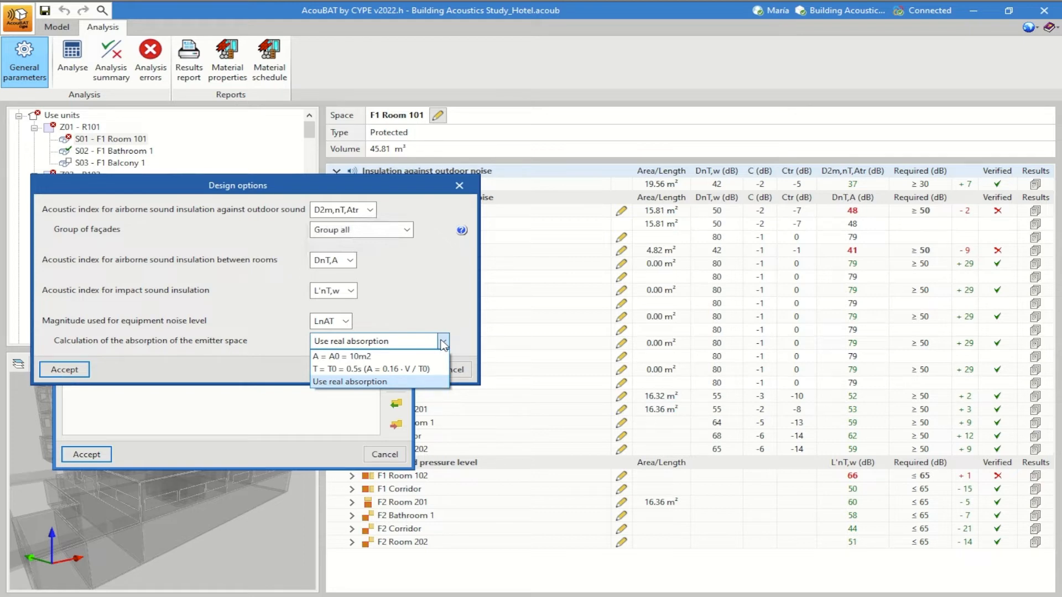
pyautogui.click(443, 342)
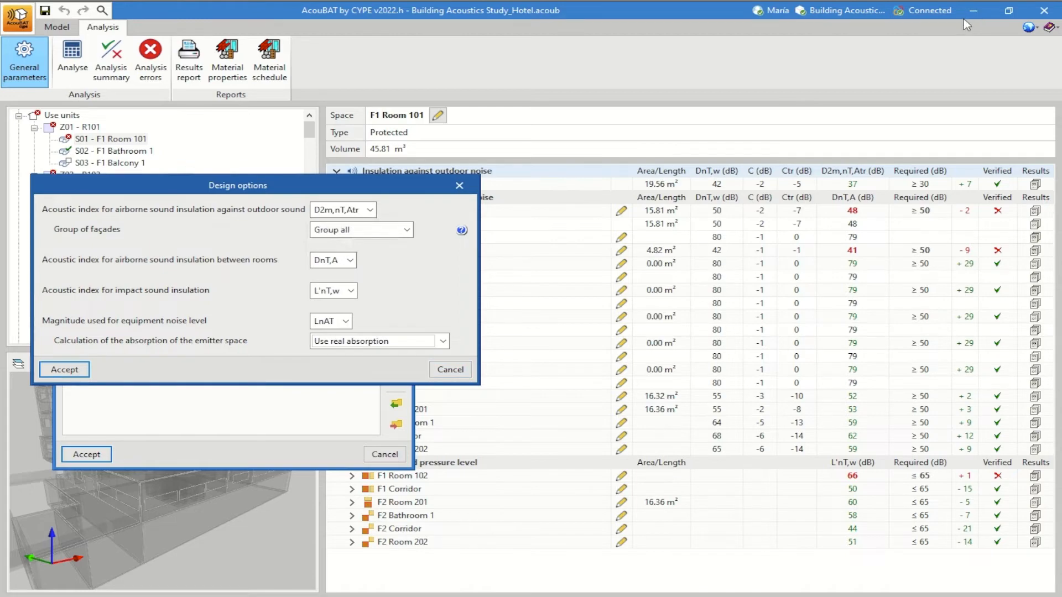
pyautogui.click(461, 370)
pyautogui.click(385, 454)
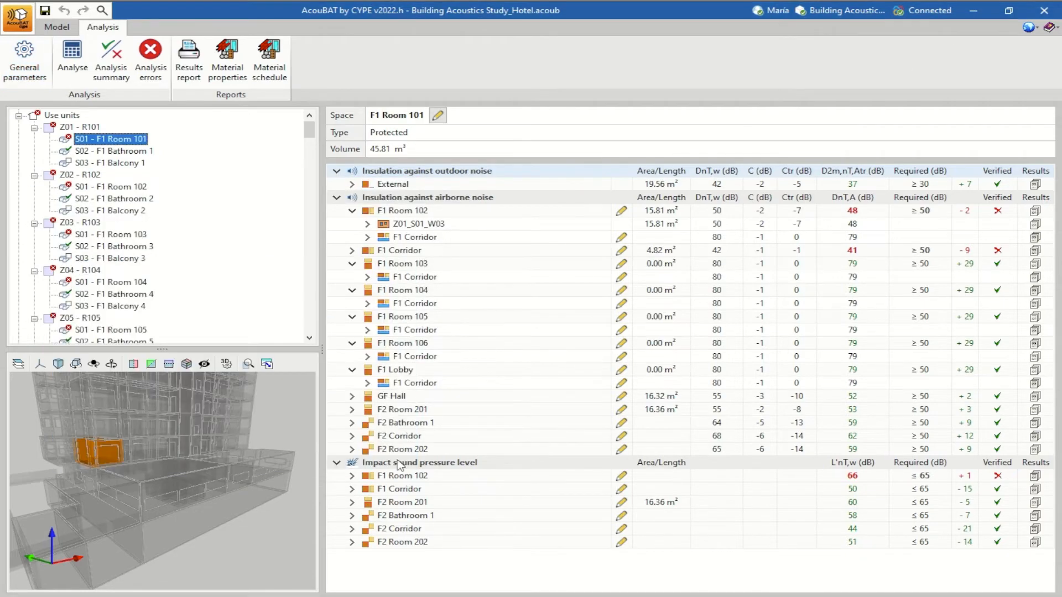
# - Switch to the browser, read the Design options section of the AcouBAT by CYPE product page, and return to AcouBAT
pyautogui.click(974, 10)
pyautogui.click(380, 585)
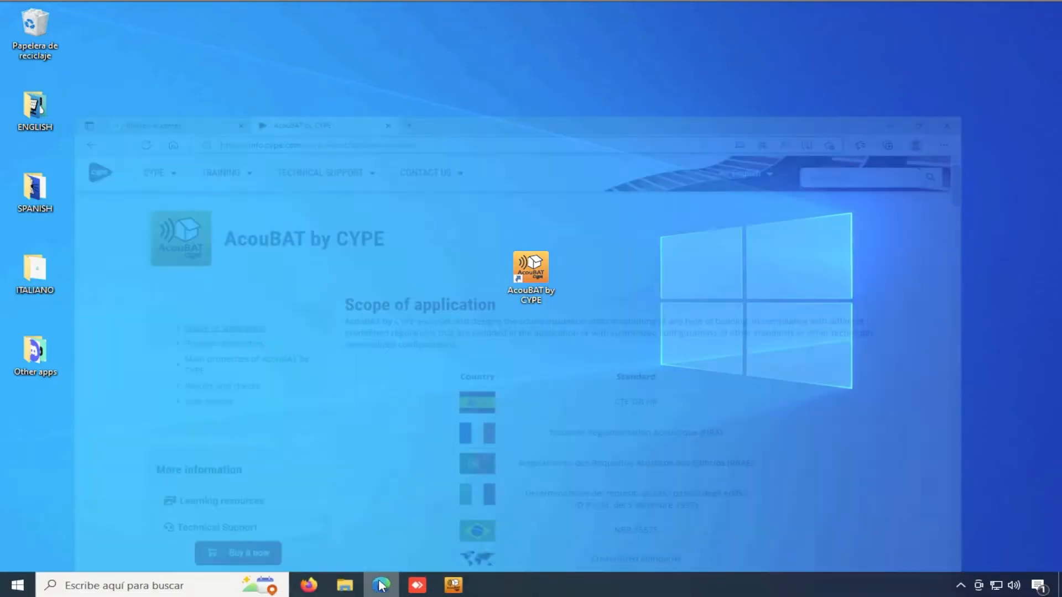
pyautogui.scroll(-15, 509, 371)
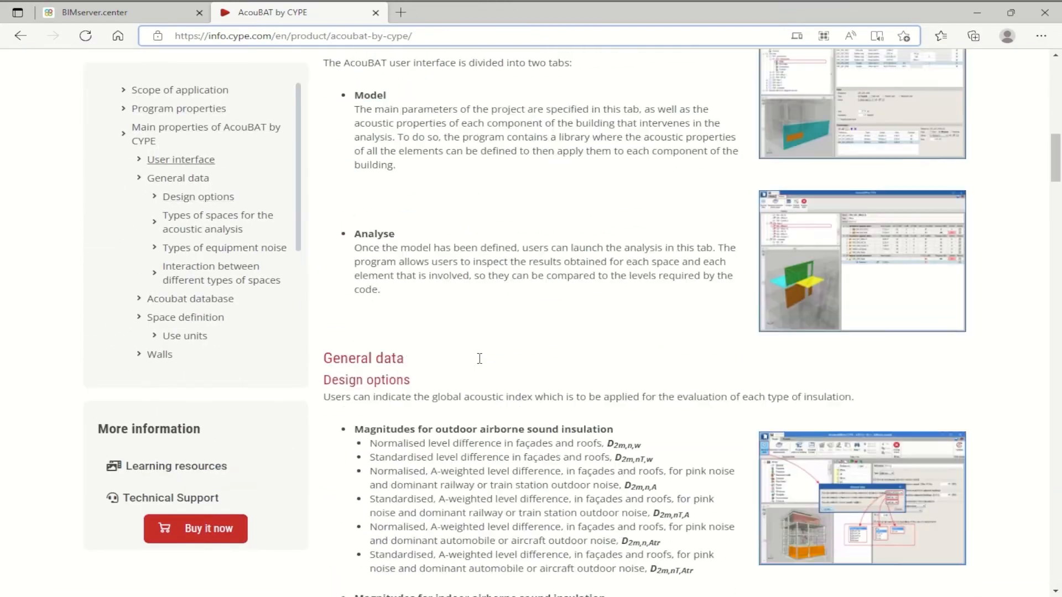
pyautogui.scroll(-5, 479, 358)
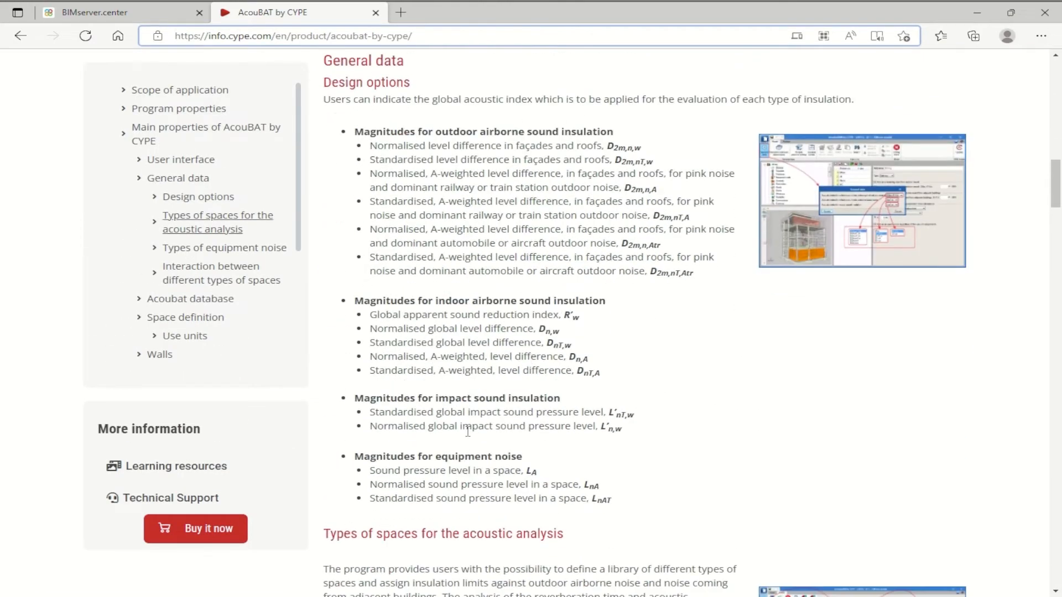
pyautogui.scroll(-2, 467, 431)
pyautogui.click(975, 17)
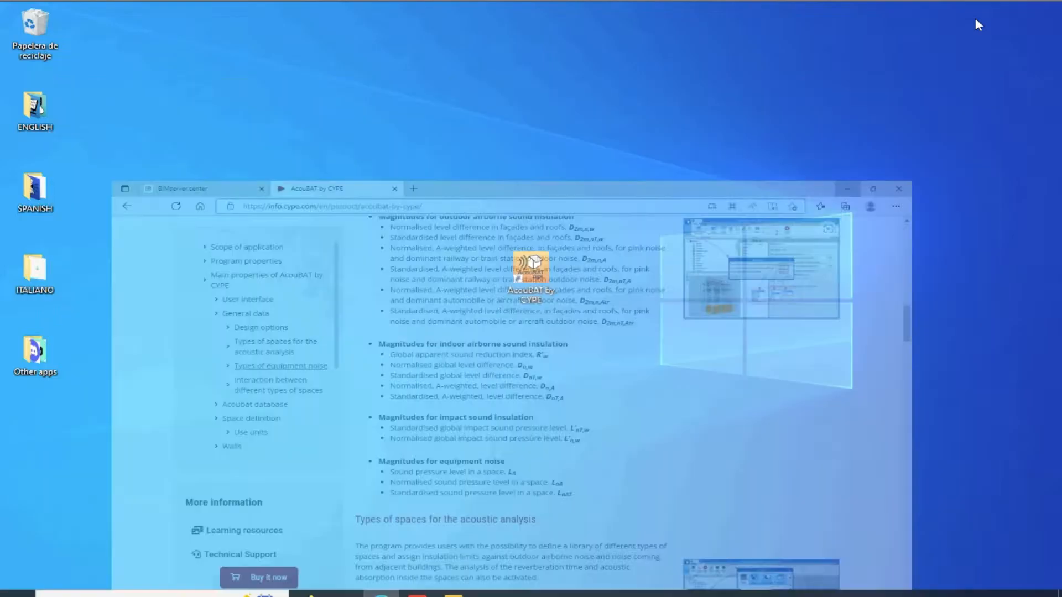
pyautogui.click(453, 585)
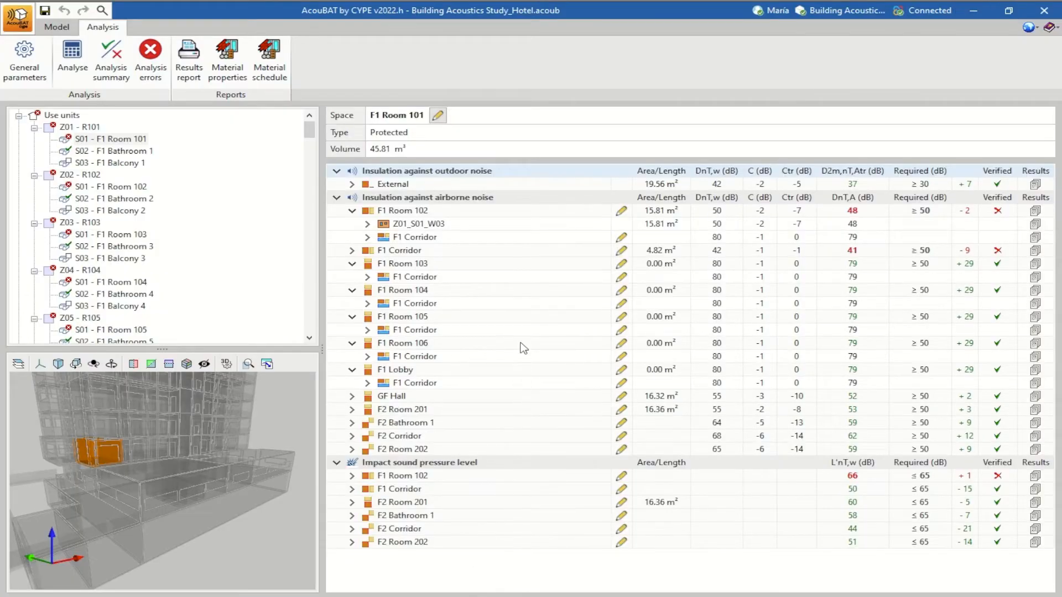
# - Inspect the Continuous entry among the general parameters' types of equipment noise, and cancel without changes
pyautogui.click(17, 65)
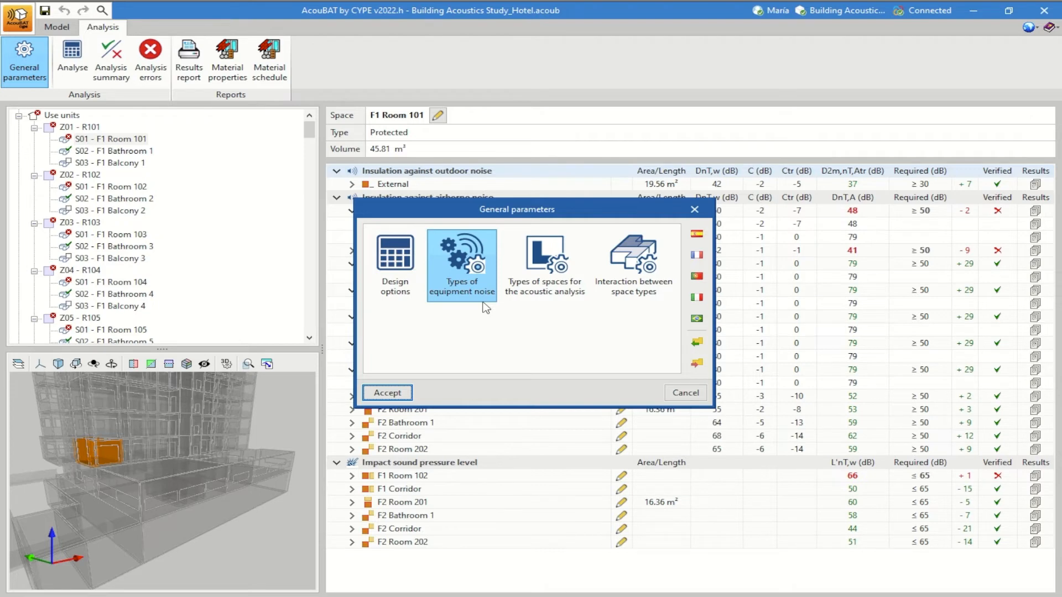
pyautogui.click(452, 279)
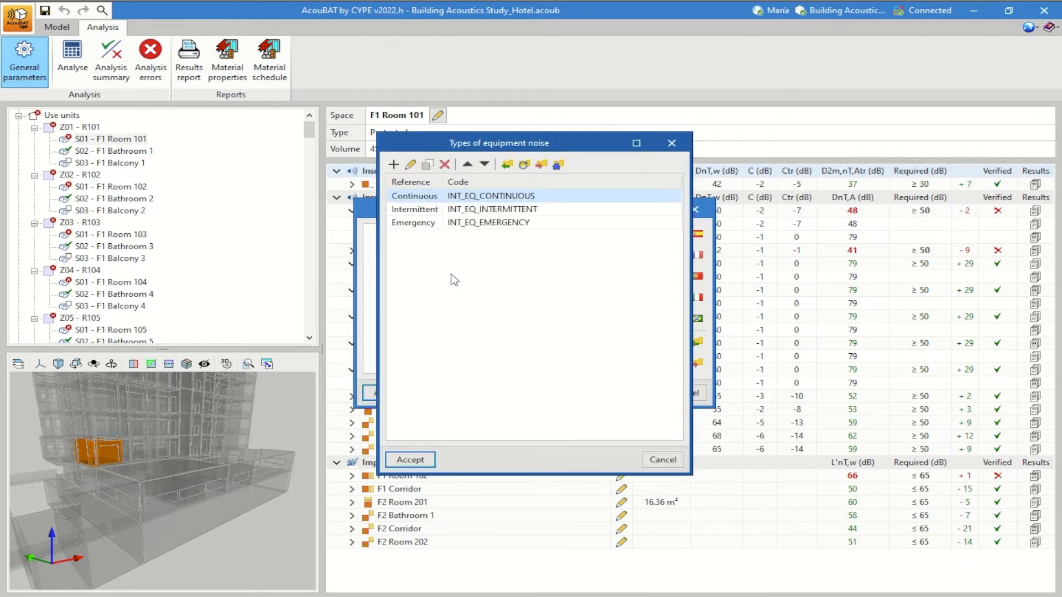
pyautogui.click(411, 165)
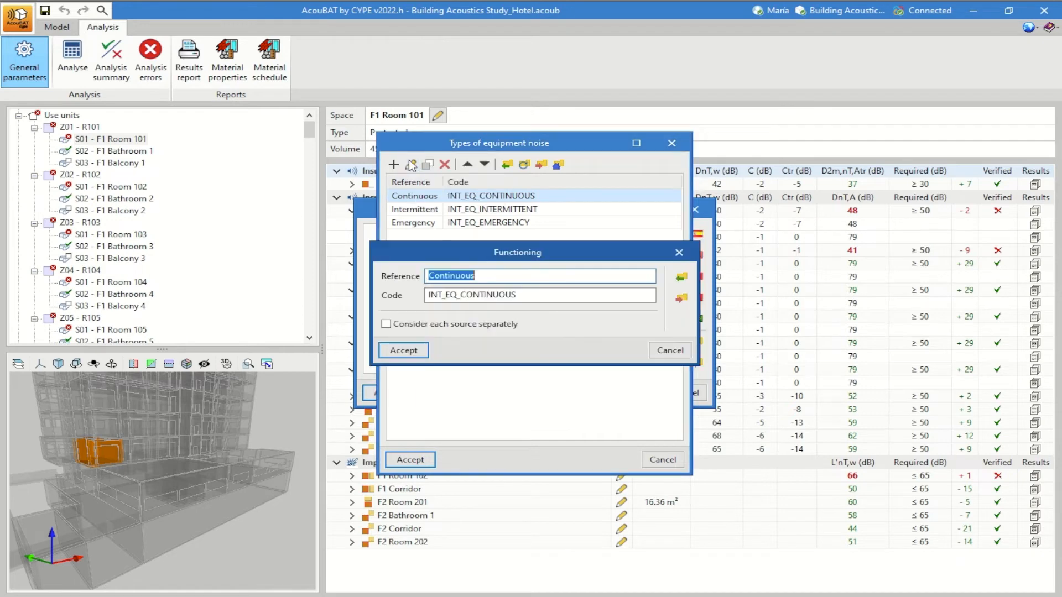
pyautogui.click(657, 352)
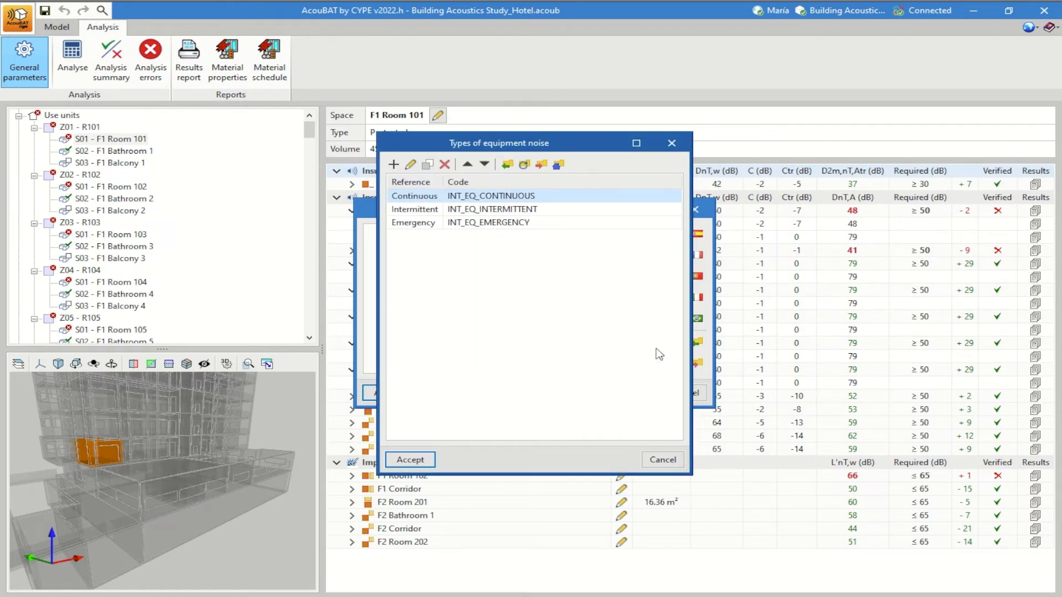
pyautogui.click(662, 460)
# - Inspect the sound insulation requirements of the Protected space type, and return to the general parameters without changing them
pyautogui.moveTo(546, 213); pyautogui.dragTo(339, 232)
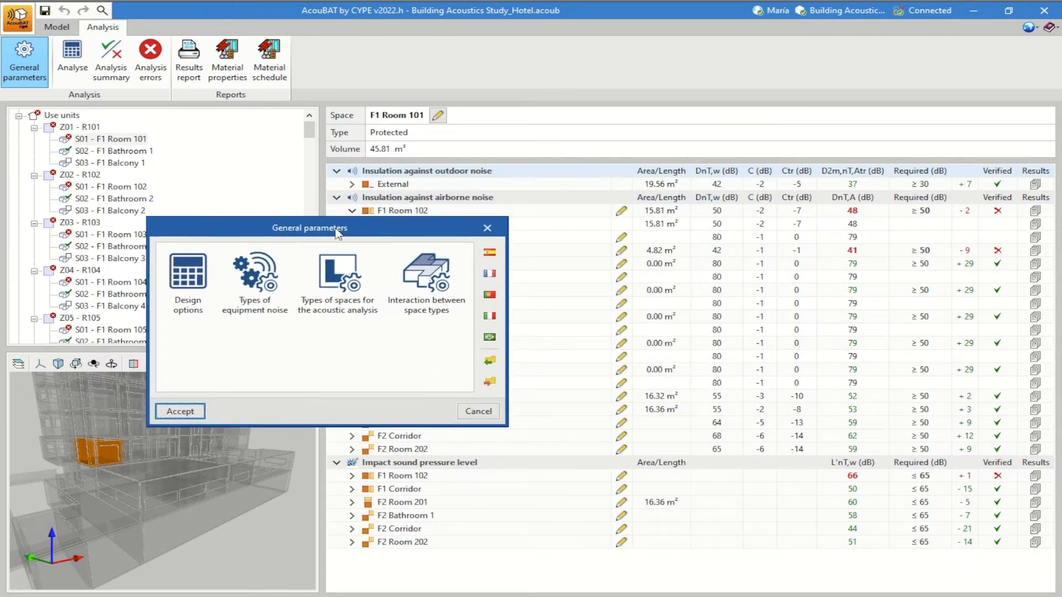
pyautogui.click(350, 317)
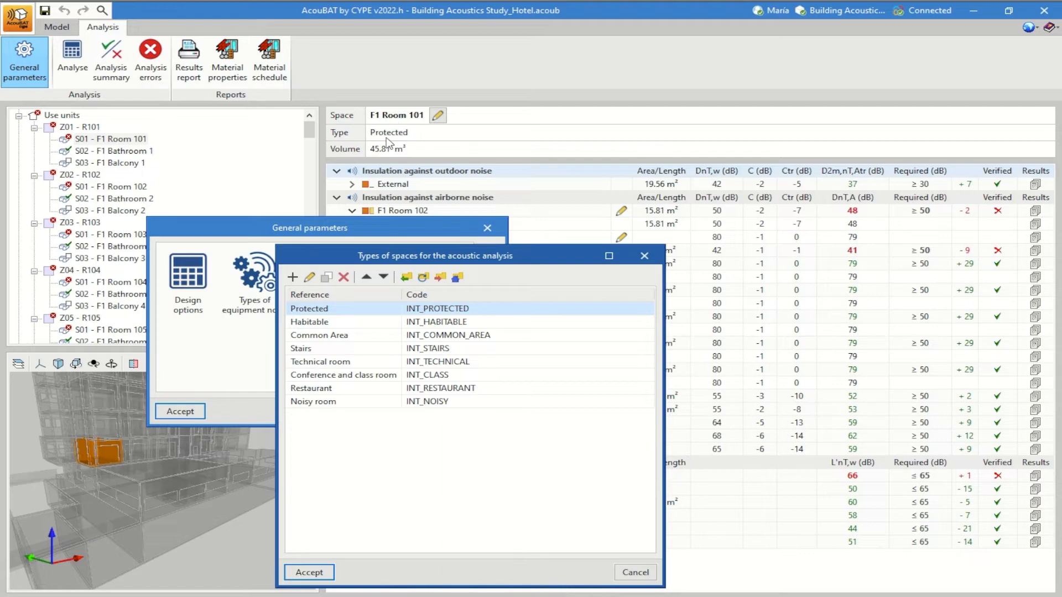
pyautogui.click(308, 277)
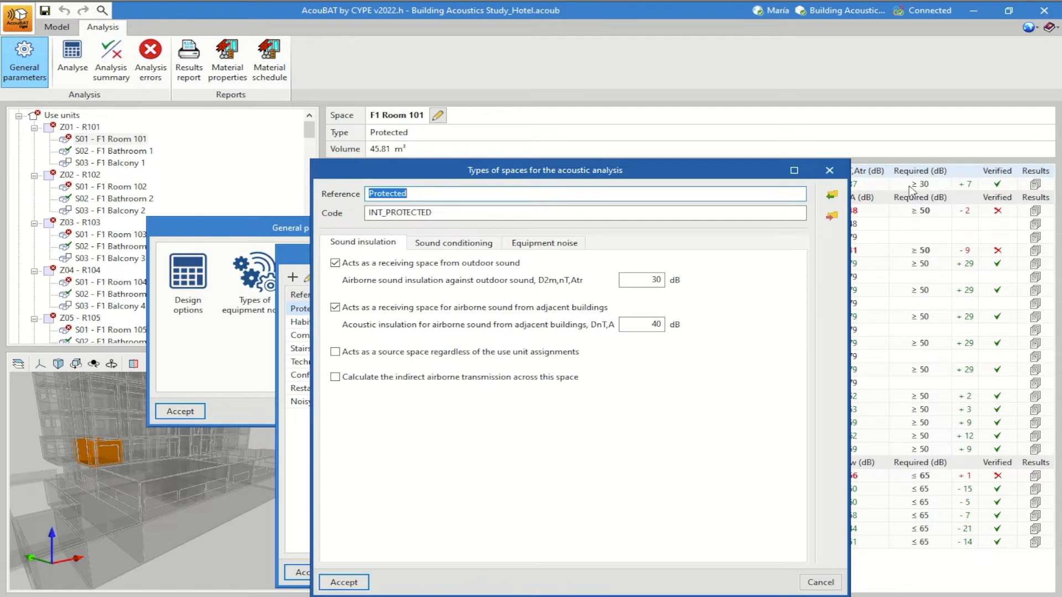
pyautogui.click(660, 279)
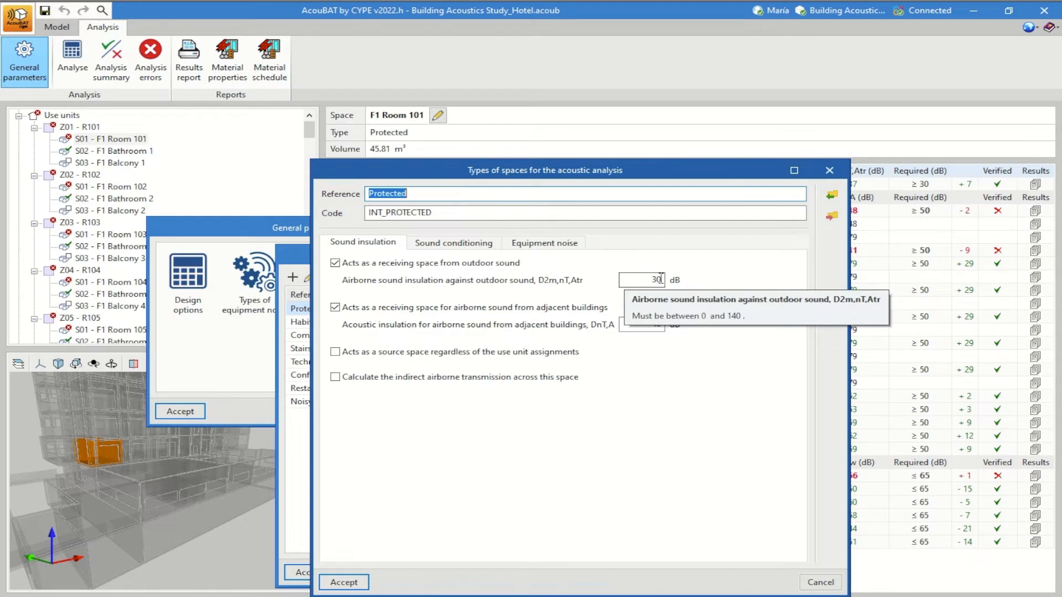
pyautogui.click(786, 195)
pyautogui.click(829, 170)
pyautogui.click(645, 255)
pyautogui.moveTo(400, 233); pyautogui.dragTo(293, 243)
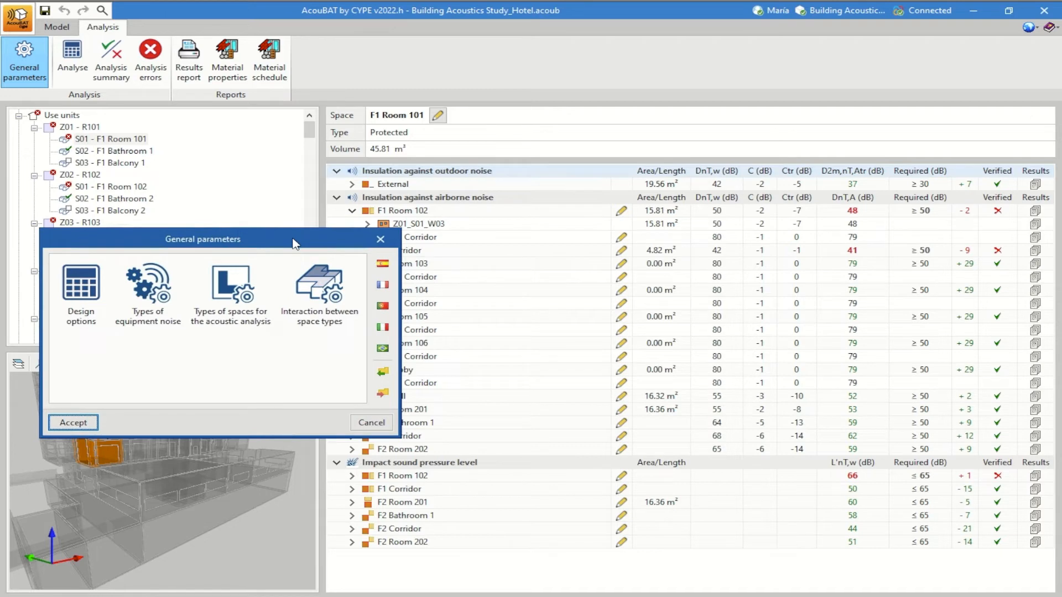
# - Open the interaction between space types and review the DnT,A and L'nT,w requirements of each source space for the Protected receiver
pyautogui.moveTo(294, 243); pyautogui.dragTo(271, 265)
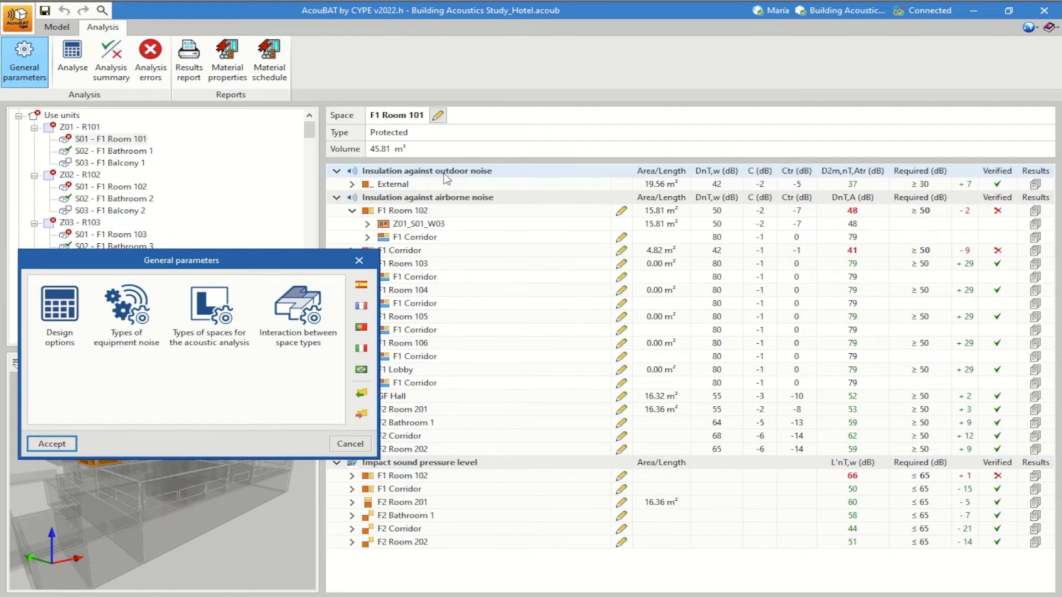
pyautogui.click(300, 340)
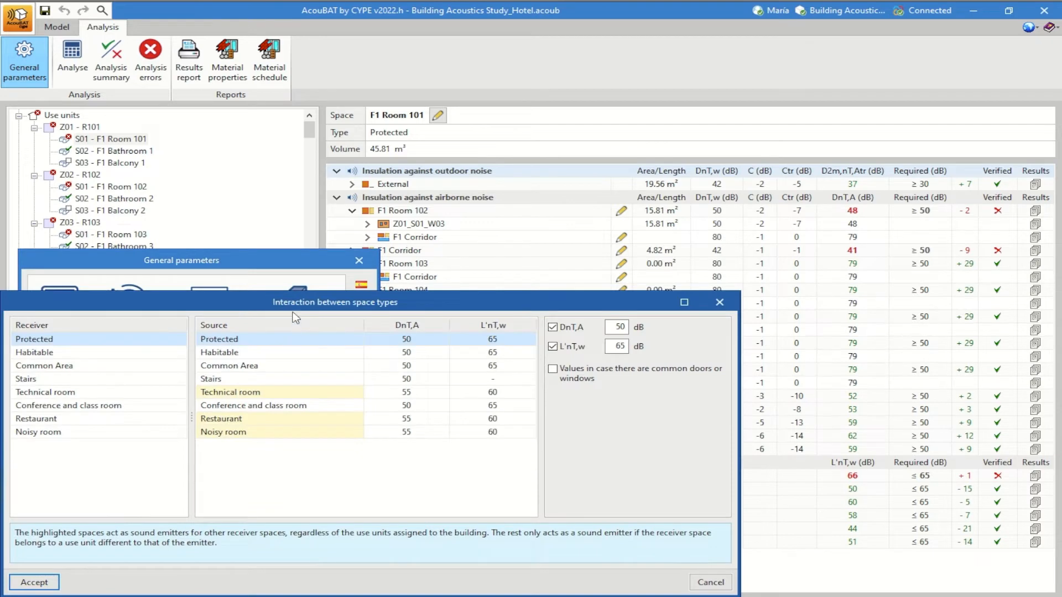
pyautogui.moveTo(293, 314)
pyautogui.mouseDown()
pyautogui.moveTo(295, 258)
pyautogui.moveTo(307, 336)
pyautogui.moveTo(311, 310)
pyautogui.mouseUp()
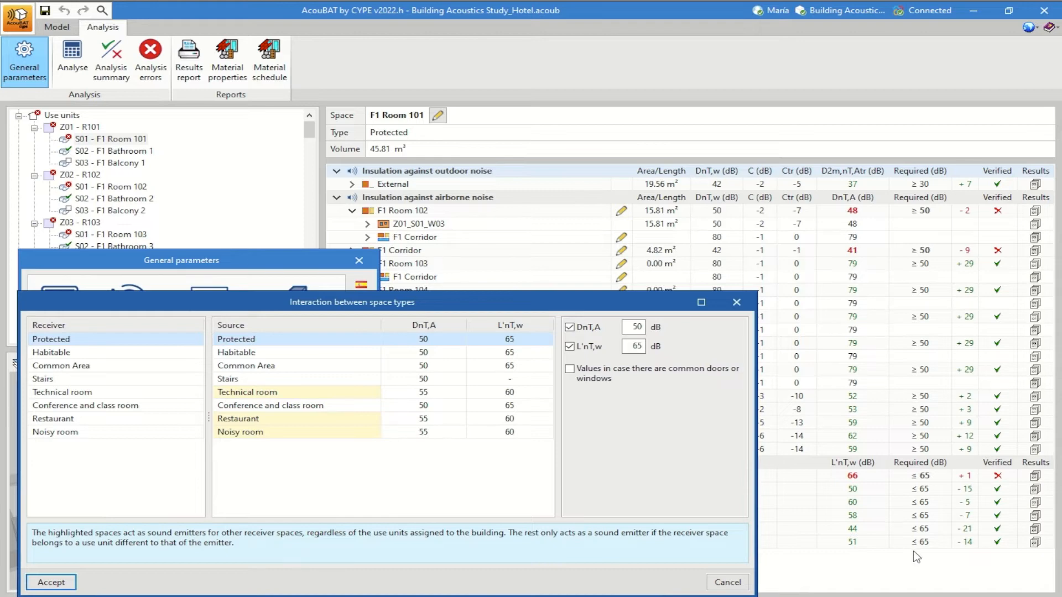
pyautogui.click(237, 355)
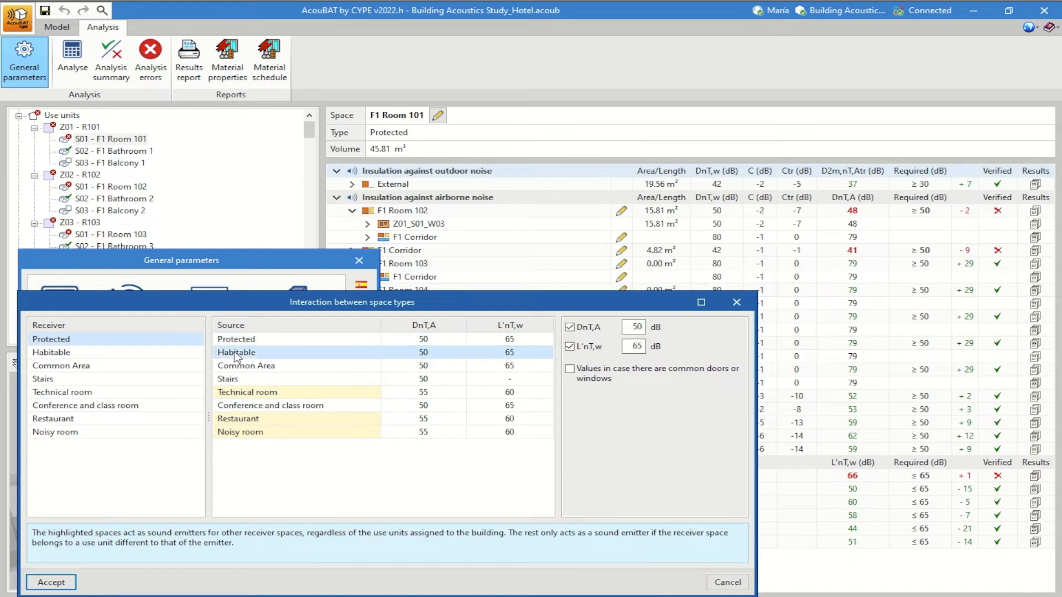
pyautogui.click(229, 367)
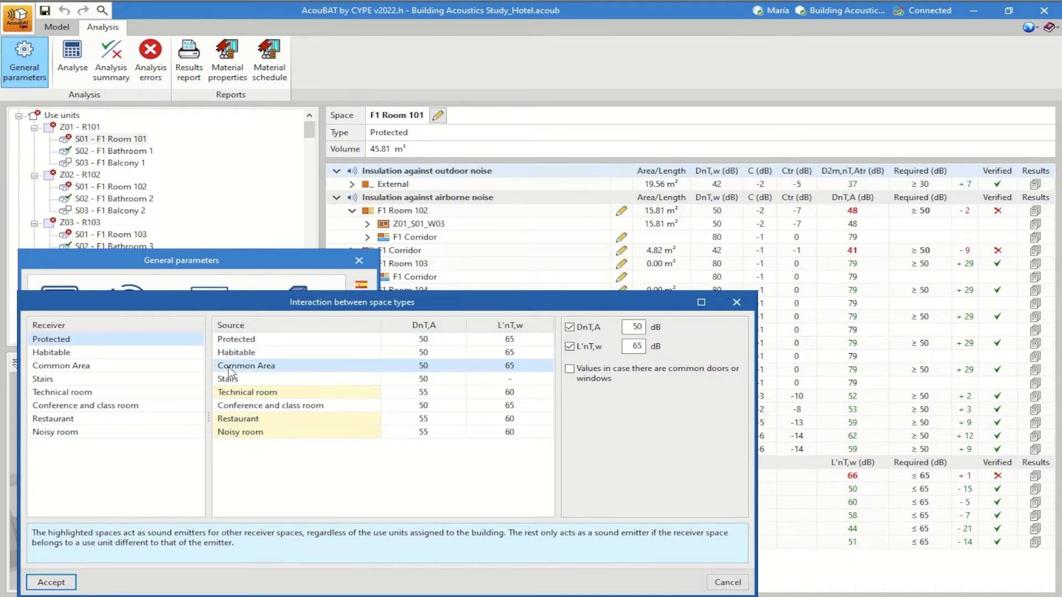
pyautogui.click(230, 381)
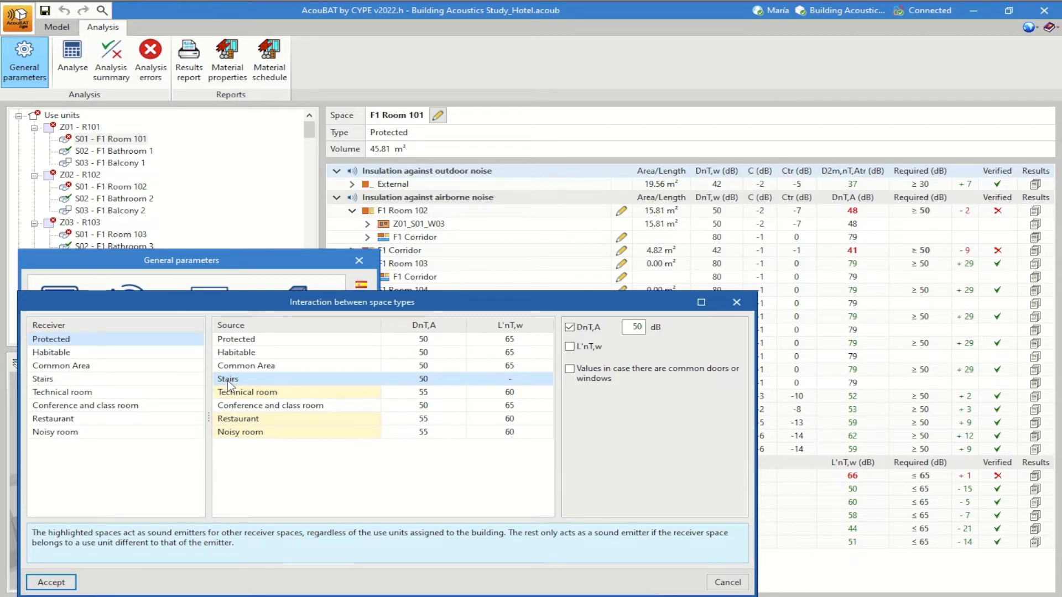
pyautogui.moveTo(598, 331)
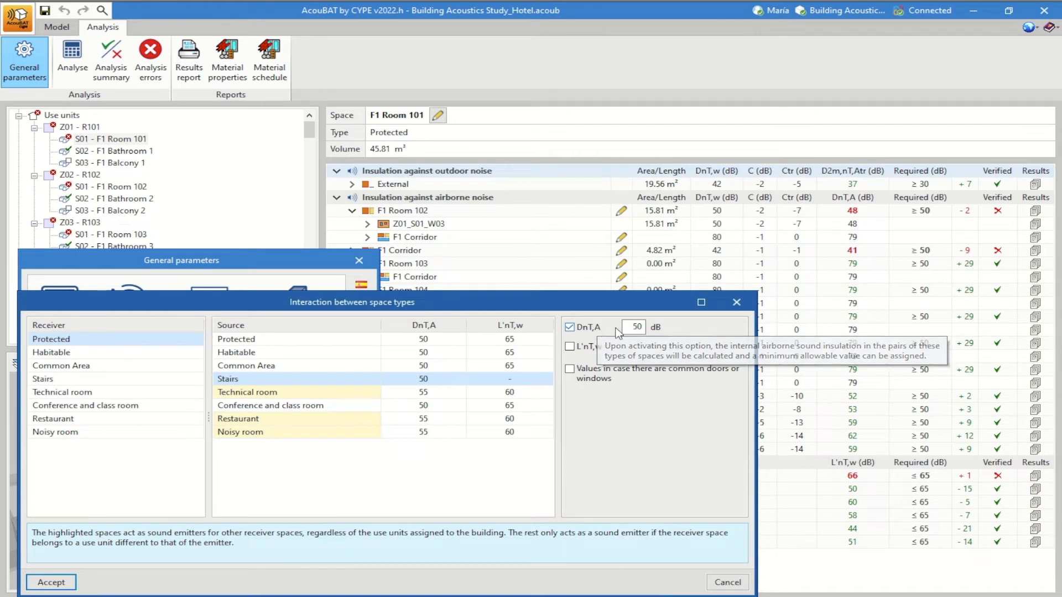
pyautogui.click(246, 395)
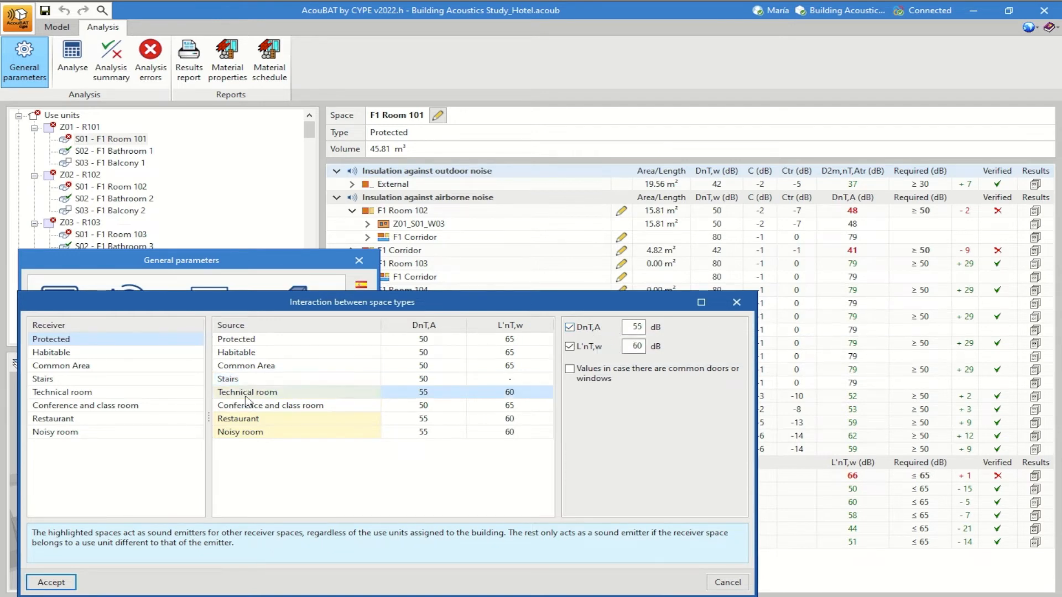
pyautogui.click(248, 406)
pyautogui.click(239, 420)
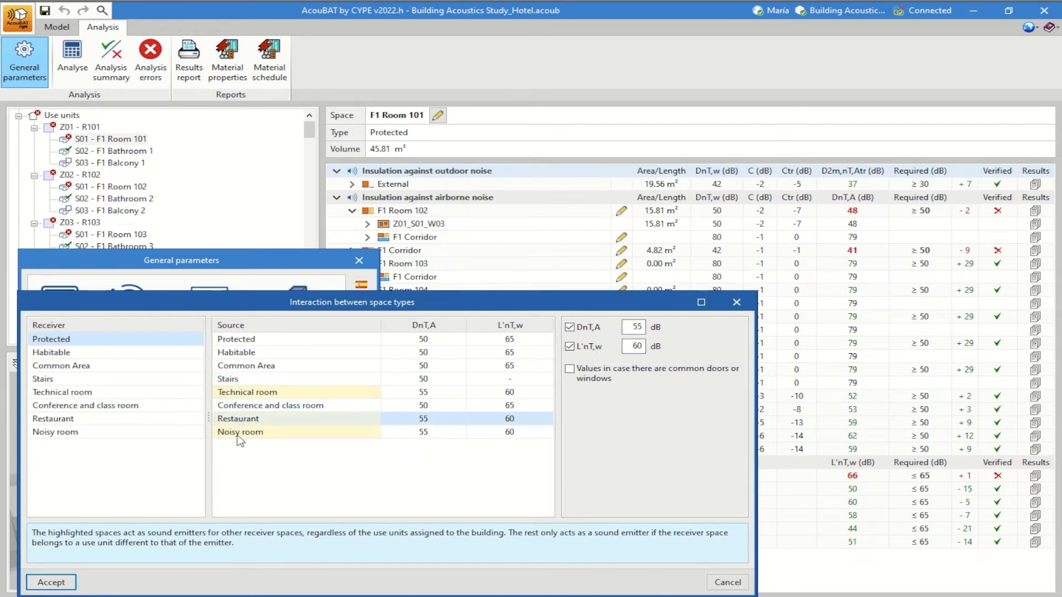
pyautogui.click(240, 433)
# - Check the sound requirements for the Habitable and Common Area receivers, and leave the space interaction settings without saving
pyautogui.click(63, 354)
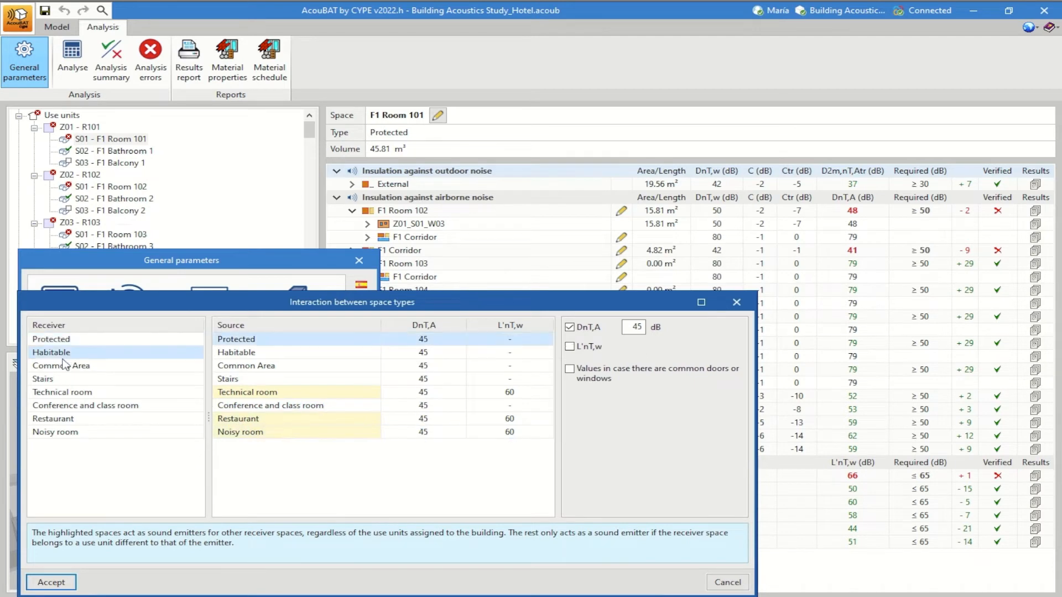
pyautogui.click(57, 365)
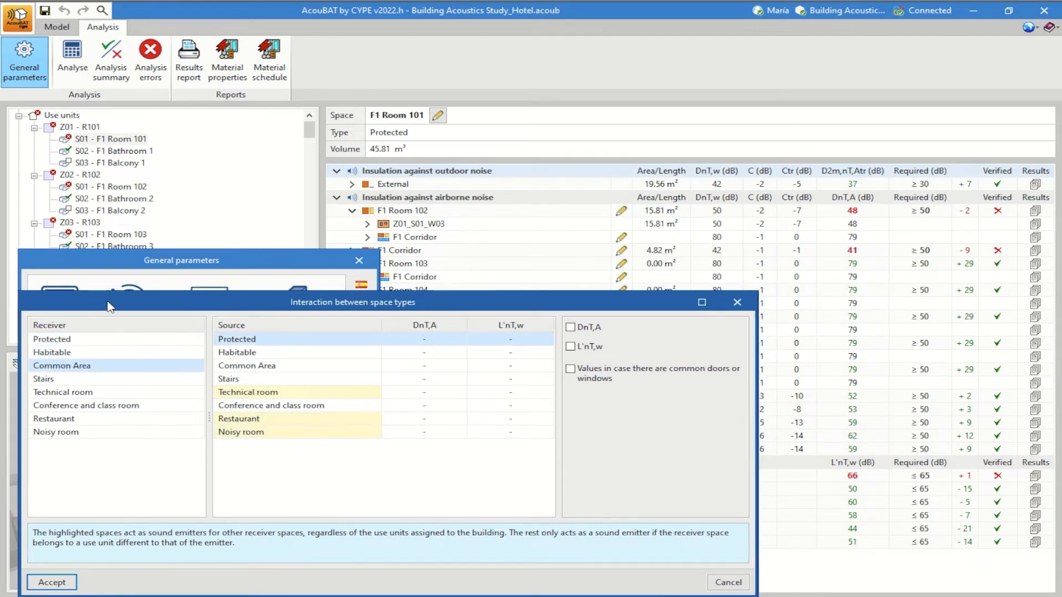
pyautogui.moveTo(93, 304); pyautogui.dragTo(335, 256)
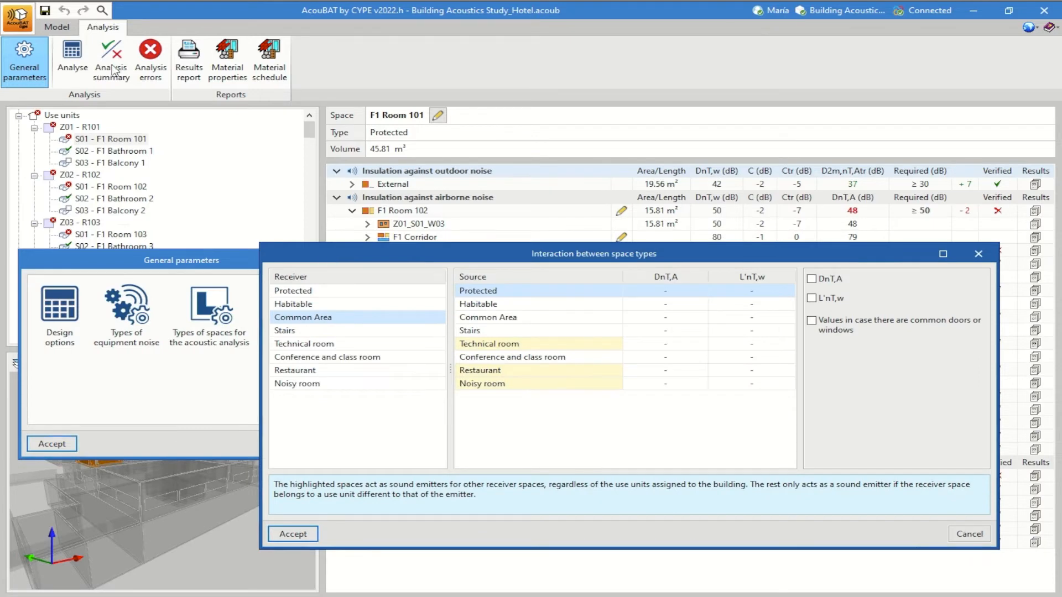
pyautogui.click(969, 535)
# - Review the types of spaces for the acoustic analysis and the blank form for a new type, and close the general parameters
pyautogui.click(189, 317)
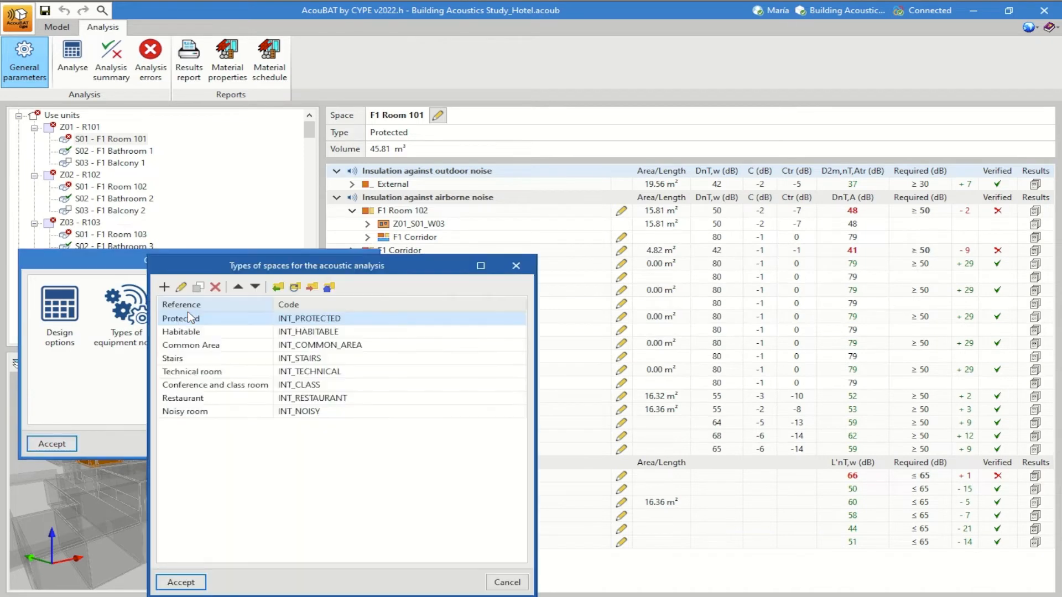
pyautogui.click(164, 287)
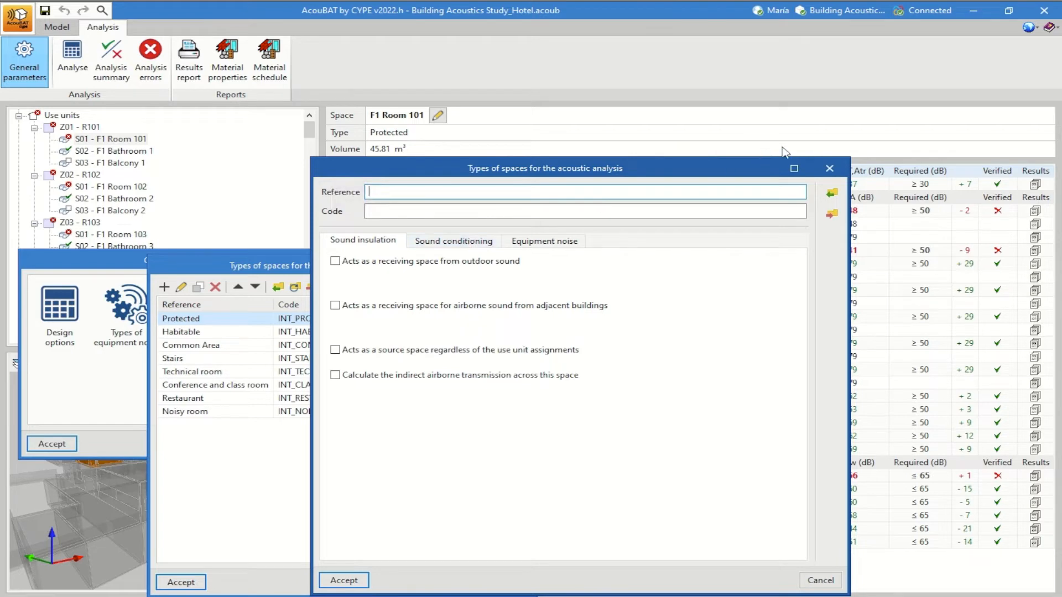
pyautogui.click(828, 169)
pyautogui.click(182, 583)
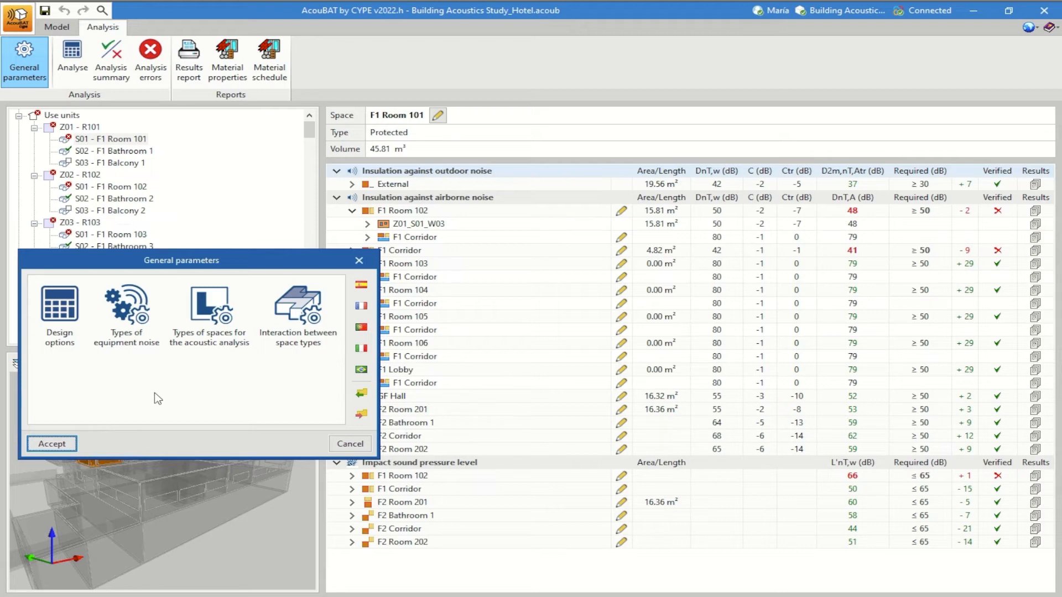
pyautogui.click(361, 418)
pyautogui.click(350, 447)
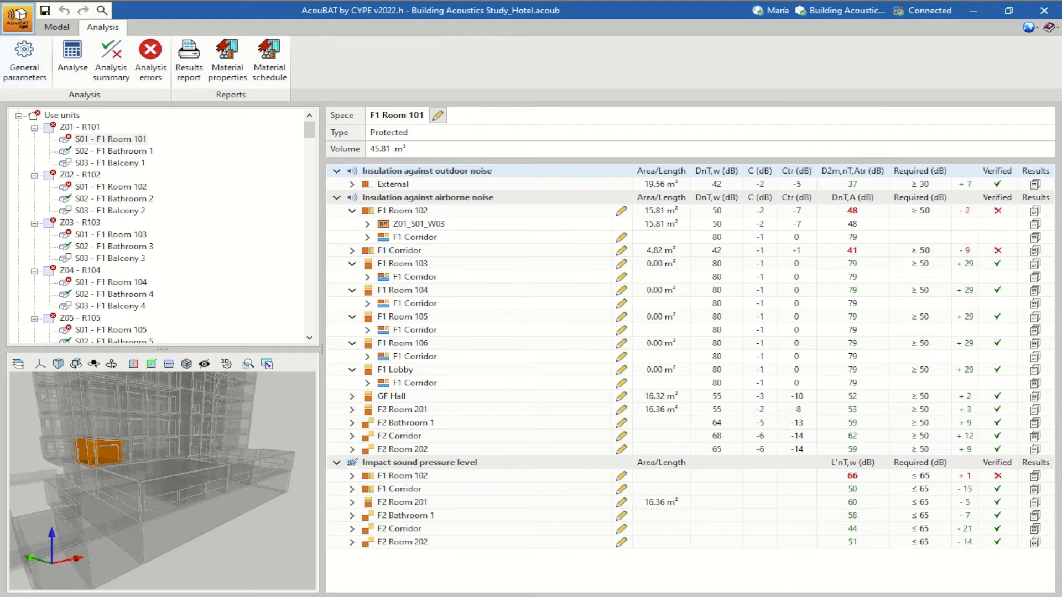
# - Open the Acoubat Library from the building model and display the generic Concrete 10 cm product under Concrete walls and slabs
pyautogui.click(58, 27)
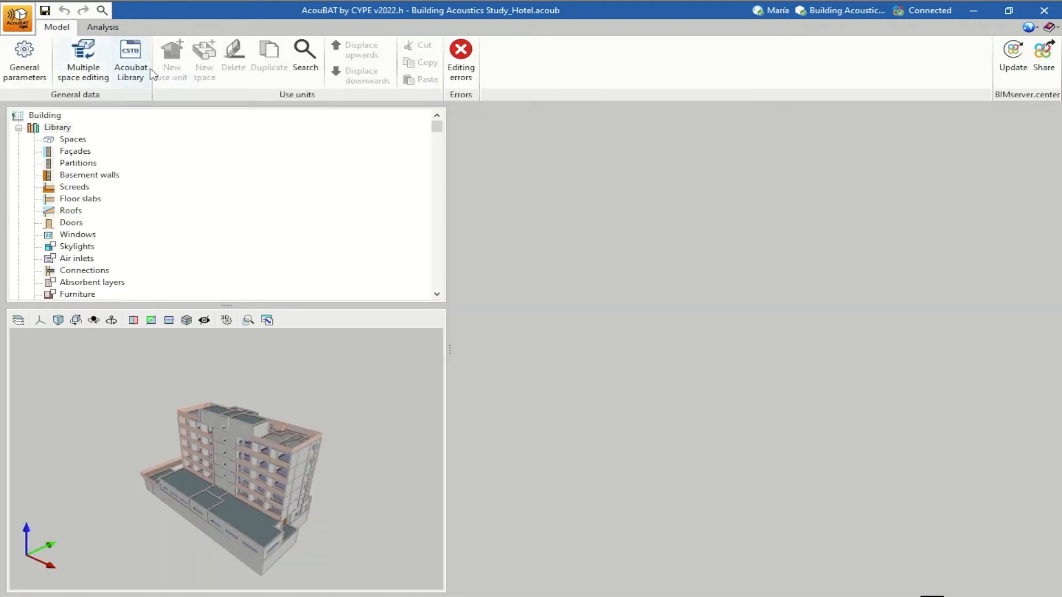
pyautogui.click(132, 77)
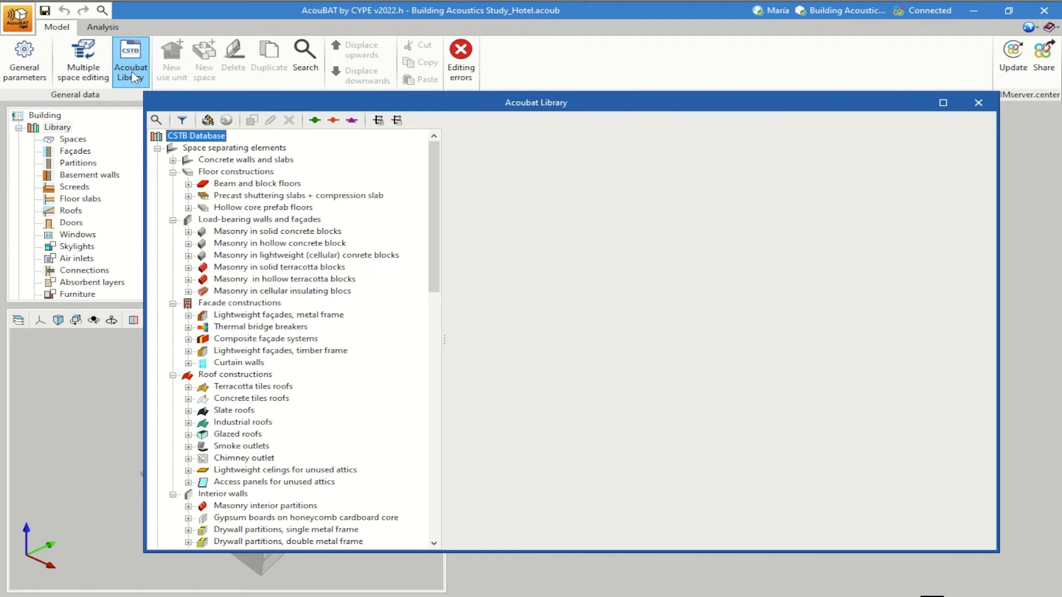
pyautogui.click(172, 160)
pyautogui.click(203, 173)
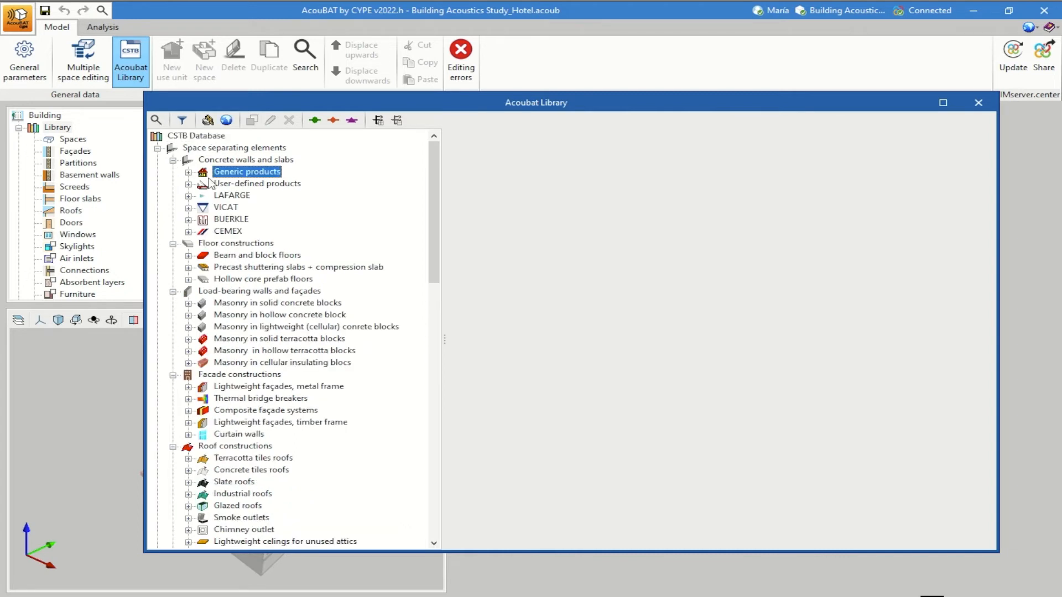
pyautogui.click(189, 172)
pyautogui.click(259, 183)
# - Examine the Concrete 10 cm product's description, its R,labo sound reduction curve and values, and its Ln,situ impact sound sheet
pyautogui.scroll(-5, 644, 429)
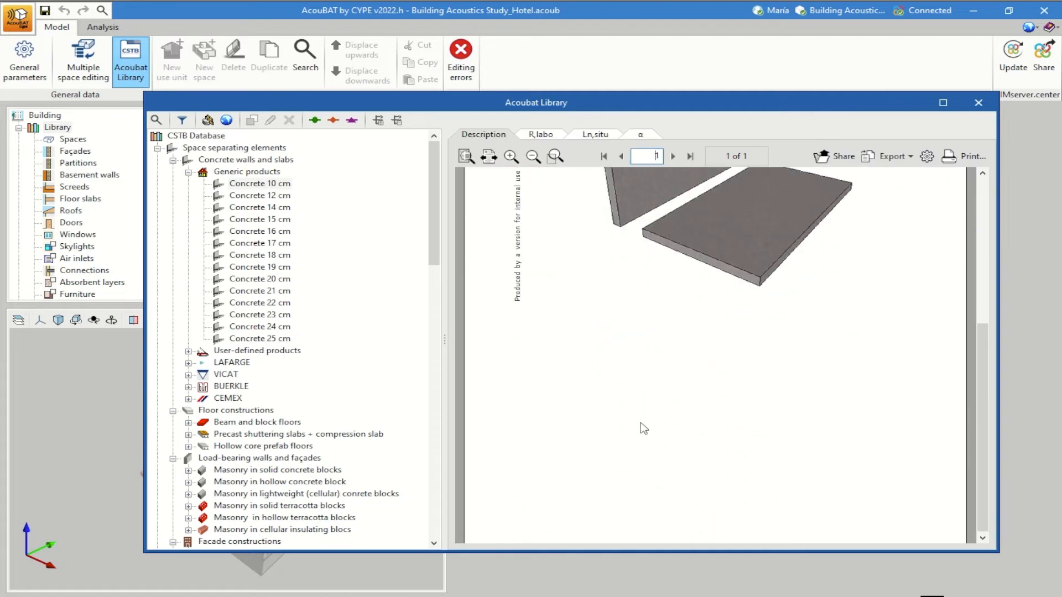
pyautogui.scroll(3, 644, 428)
pyautogui.click(540, 134)
pyautogui.scroll(-5, 688, 349)
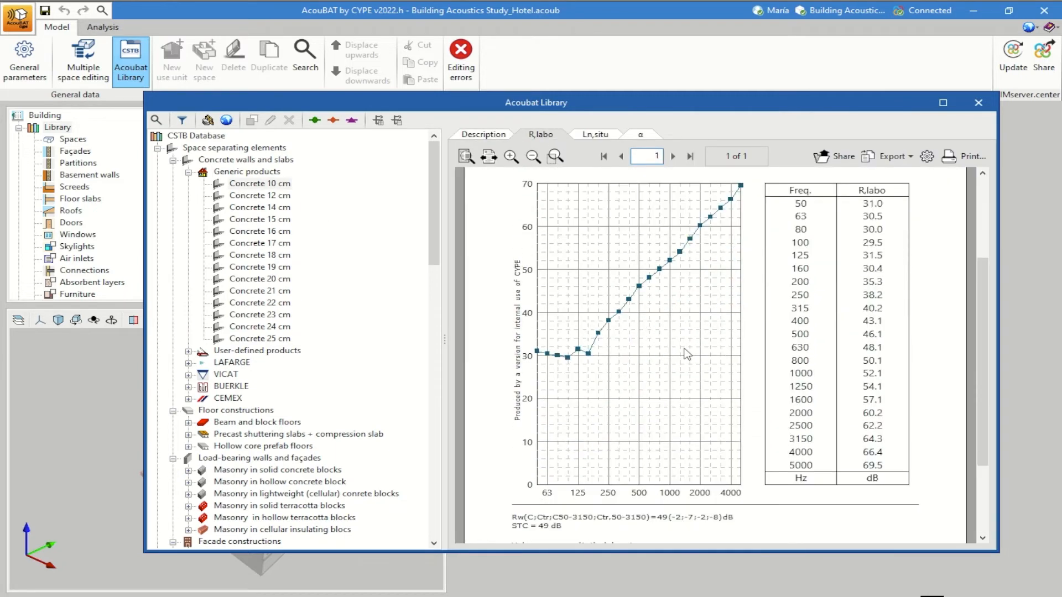
pyautogui.scroll(-3, 687, 354)
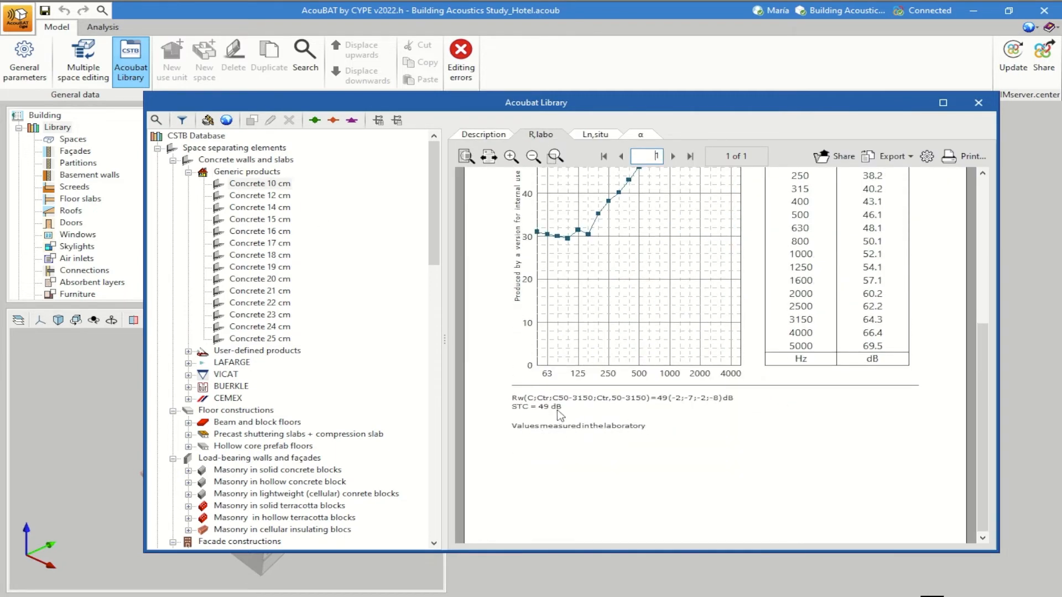
pyautogui.scroll(5, 561, 416)
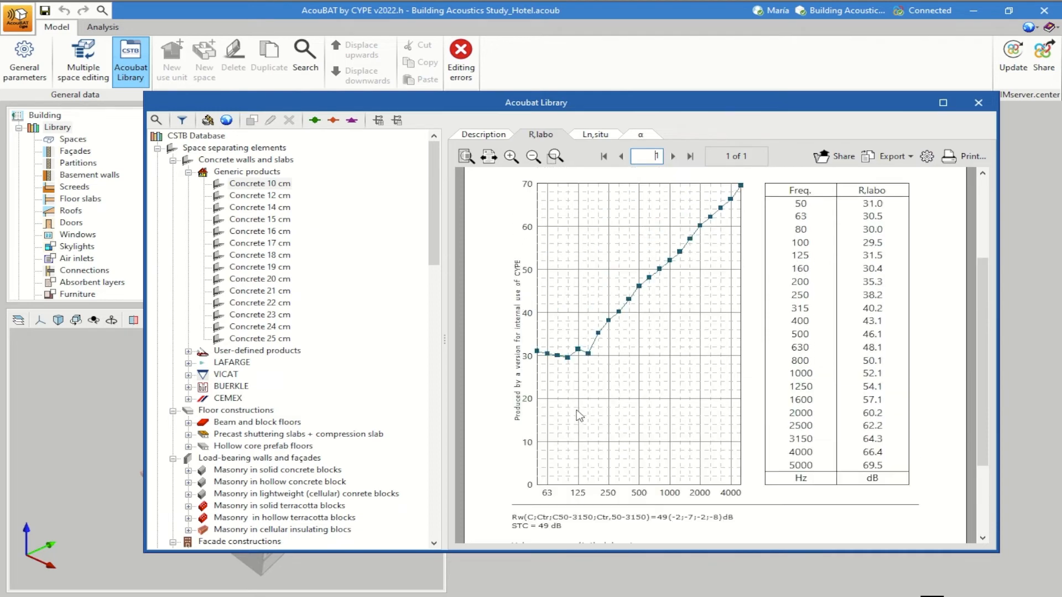
pyautogui.click(597, 138)
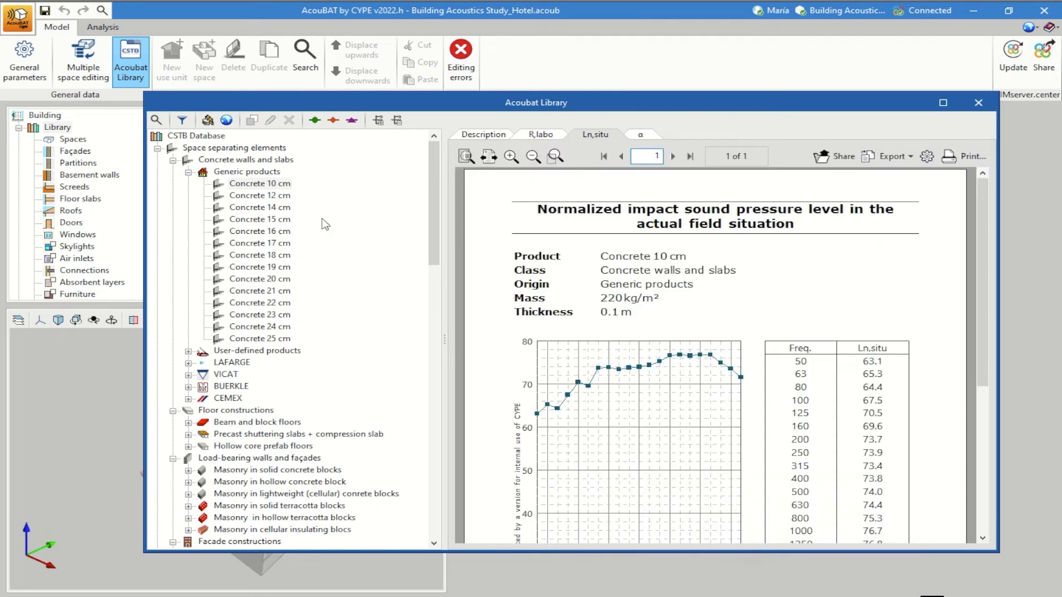
# - Collapse the generic products and all the categories under Space separating elements, from Concrete walls and slabs to Interior walls
pyautogui.click(188, 172)
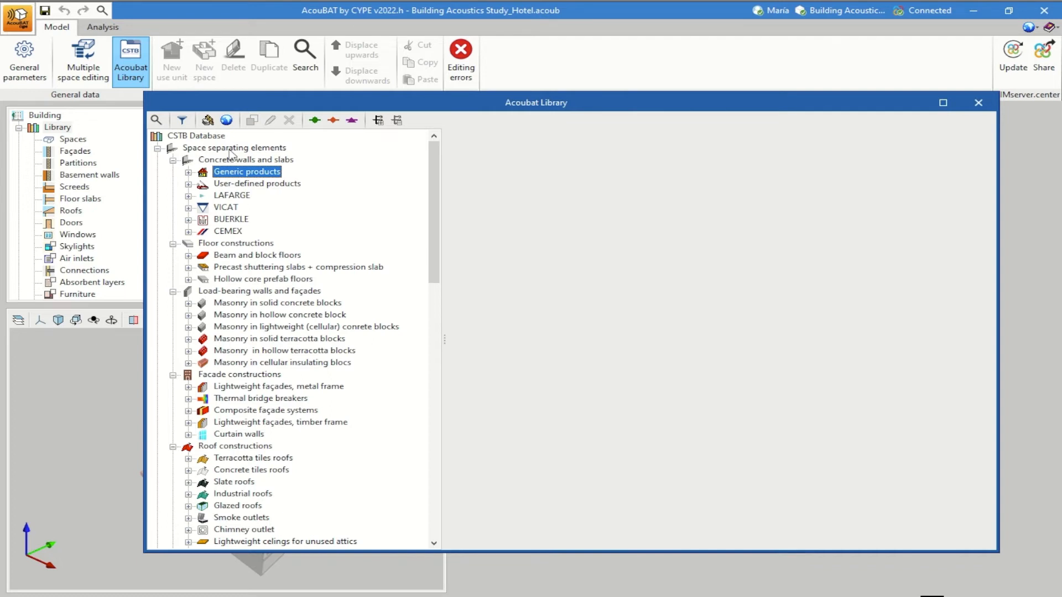
pyautogui.click(172, 160)
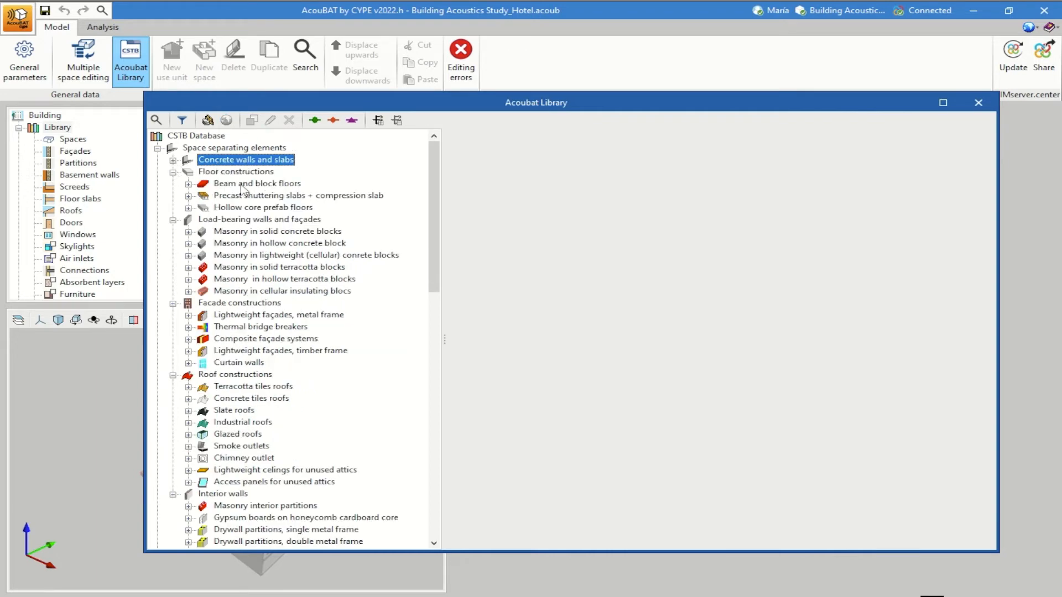
pyautogui.click(173, 220)
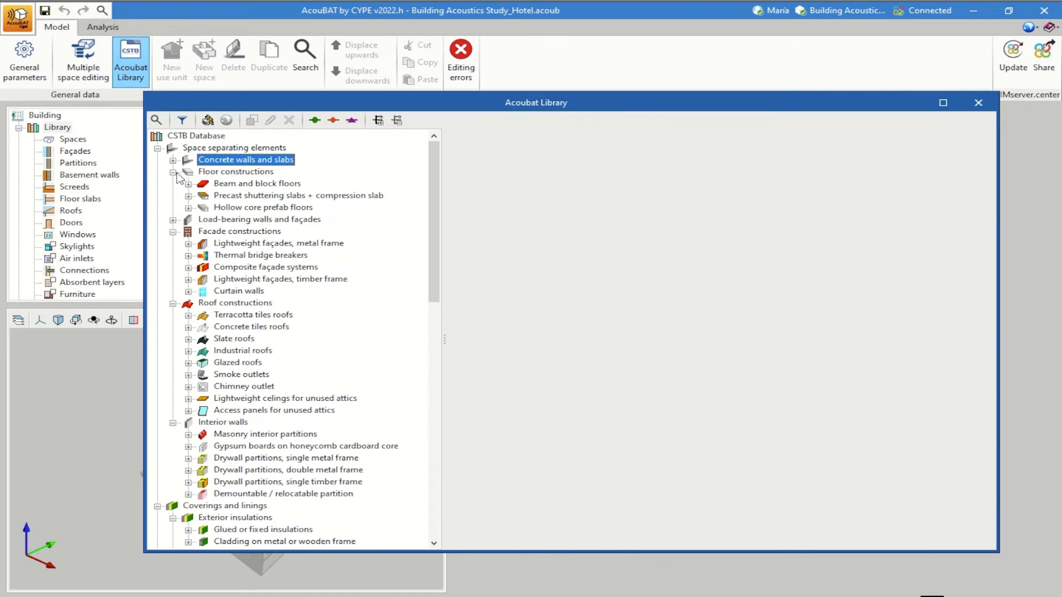
pyautogui.click(173, 172)
pyautogui.click(173, 196)
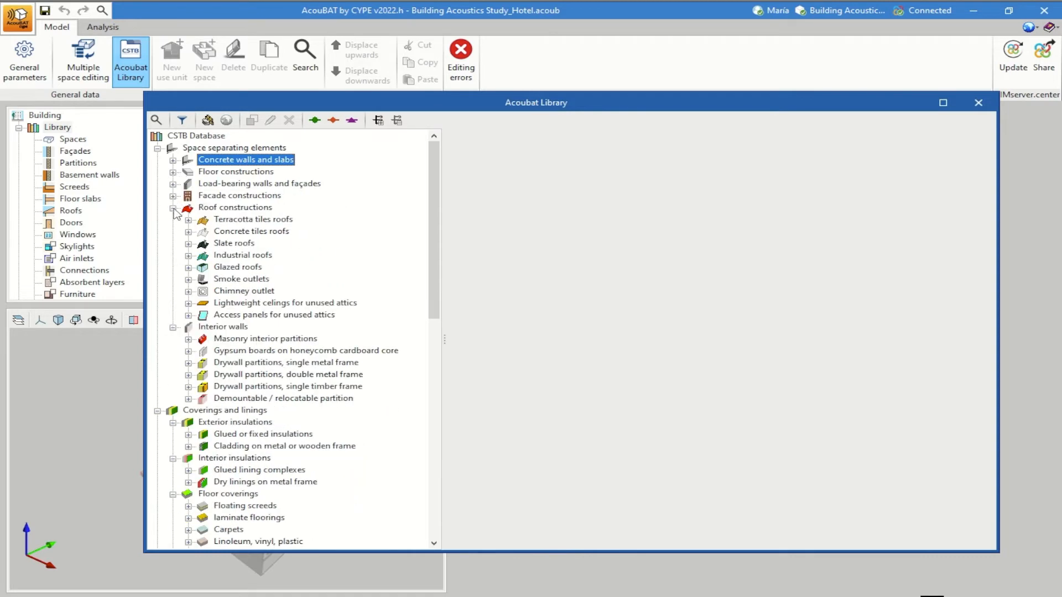
pyautogui.click(173, 208)
pyautogui.click(172, 220)
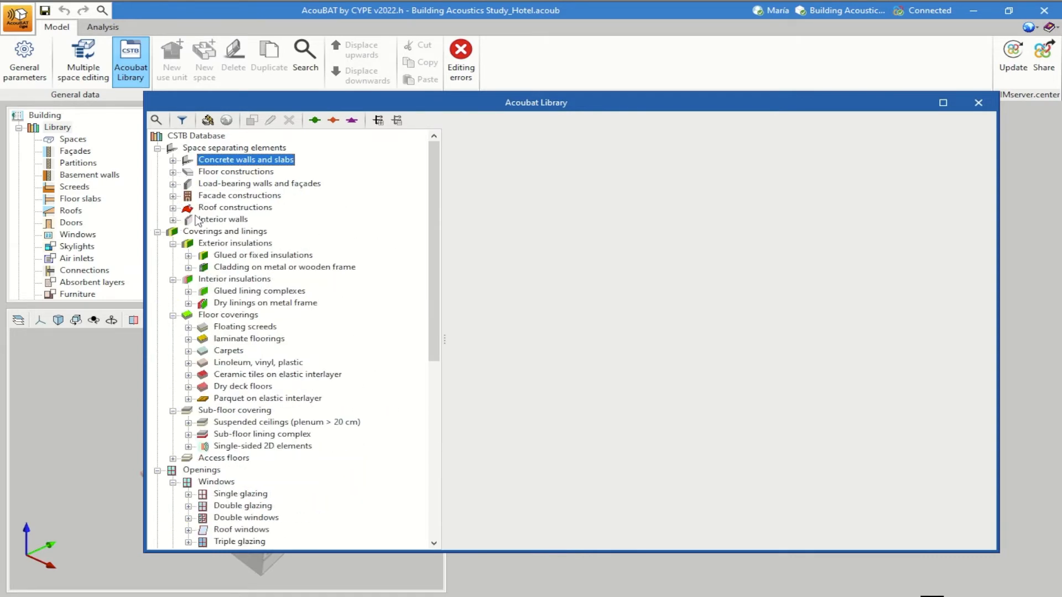
# - Collapse the exterior insulation, interior insulation, floor covering and sub-floor covering categories under Coverings and linings
pyautogui.click(173, 244)
pyautogui.click(172, 255)
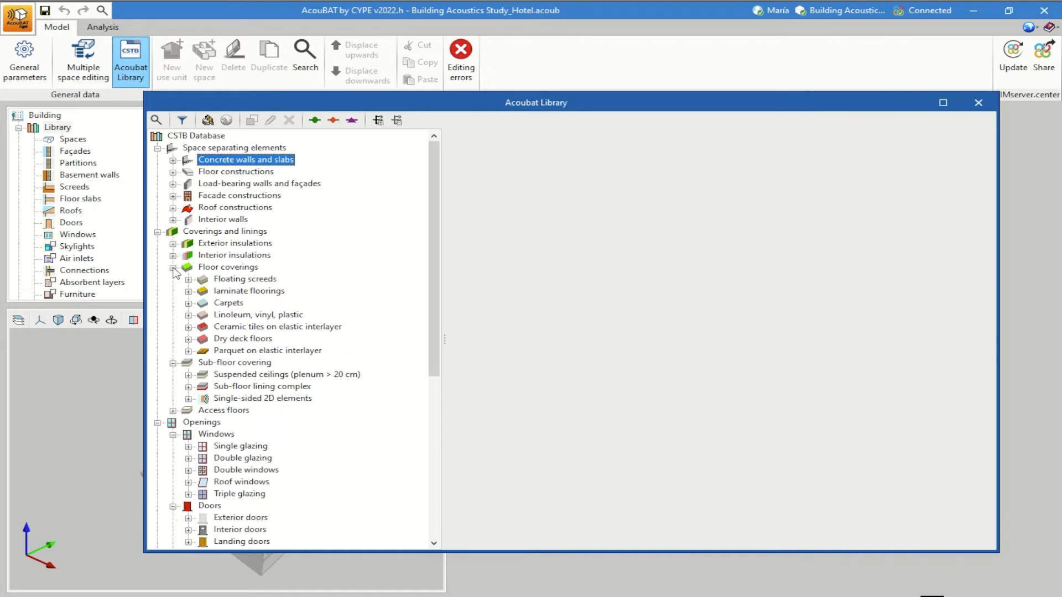
pyautogui.click(172, 268)
pyautogui.click(172, 279)
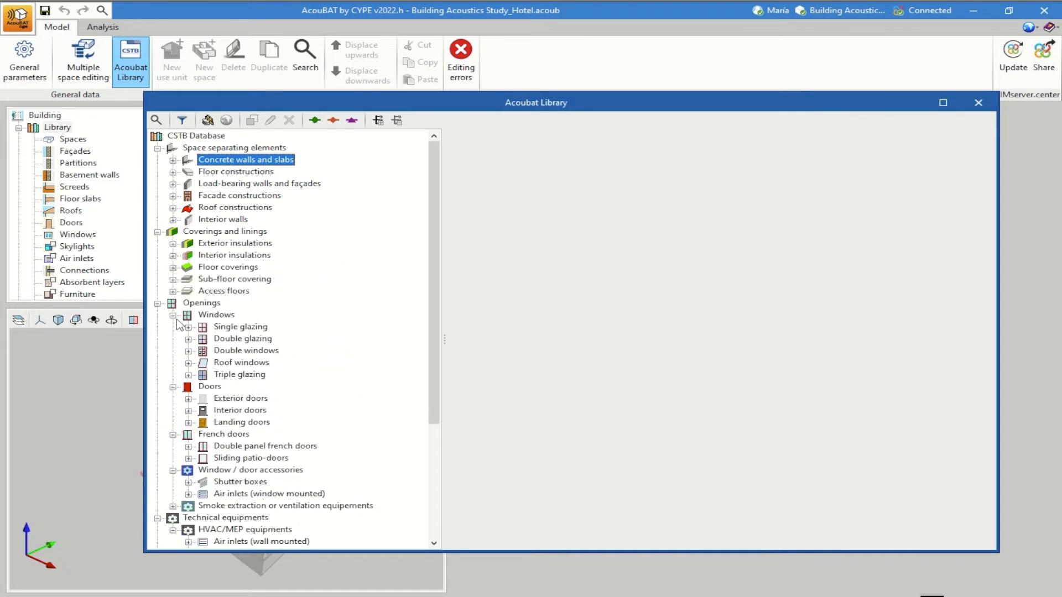
# - Collapse the Windows, Doors, French doors and Window / door accessories categories under Openings
pyautogui.click(173, 315)
pyautogui.click(173, 327)
pyautogui.click(173, 339)
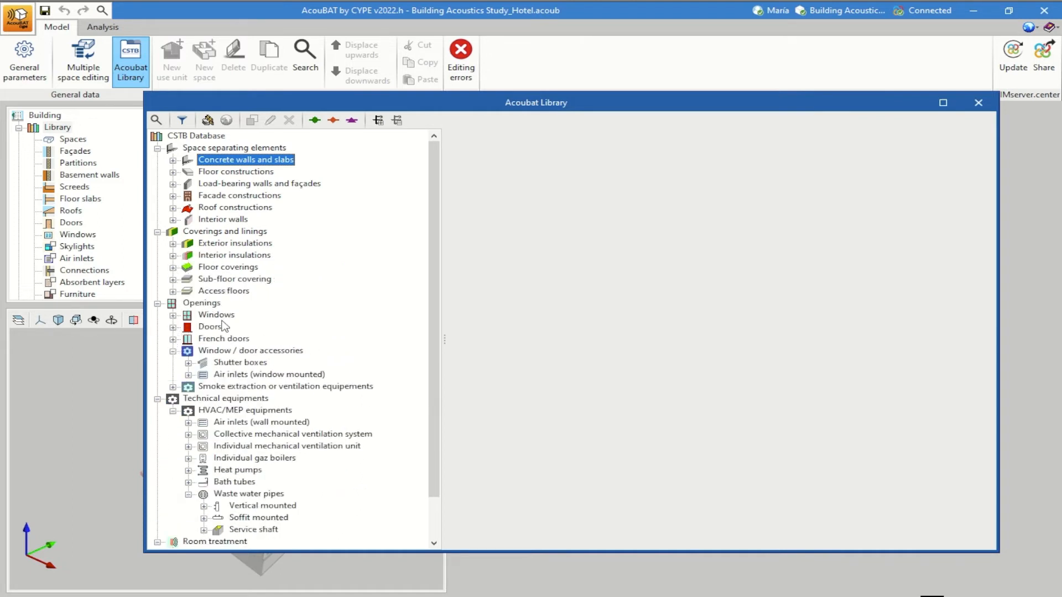
pyautogui.scroll(-2, 233, 323)
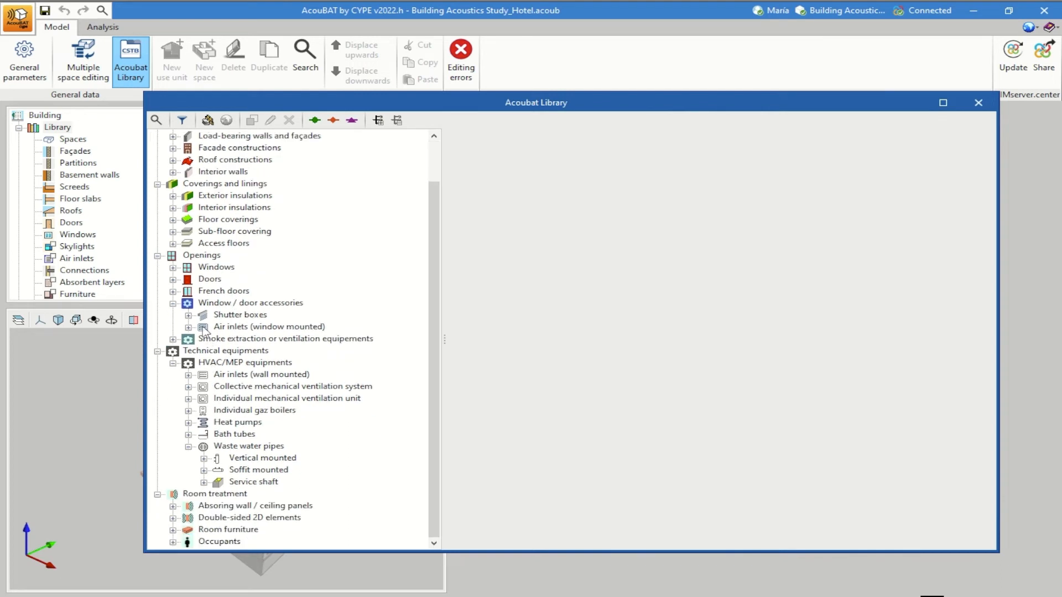
pyautogui.click(172, 303)
pyautogui.scroll(1, 279, 294)
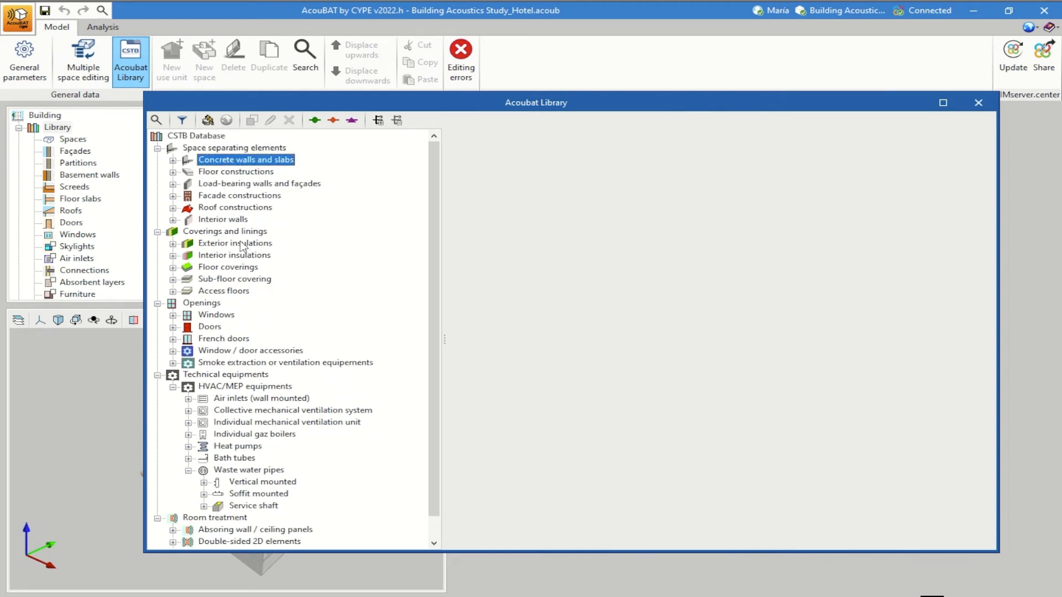
# - Expand Concrete walls and slabs in the library, along with its User-defined products and LAFARGE groups
pyautogui.click(173, 160)
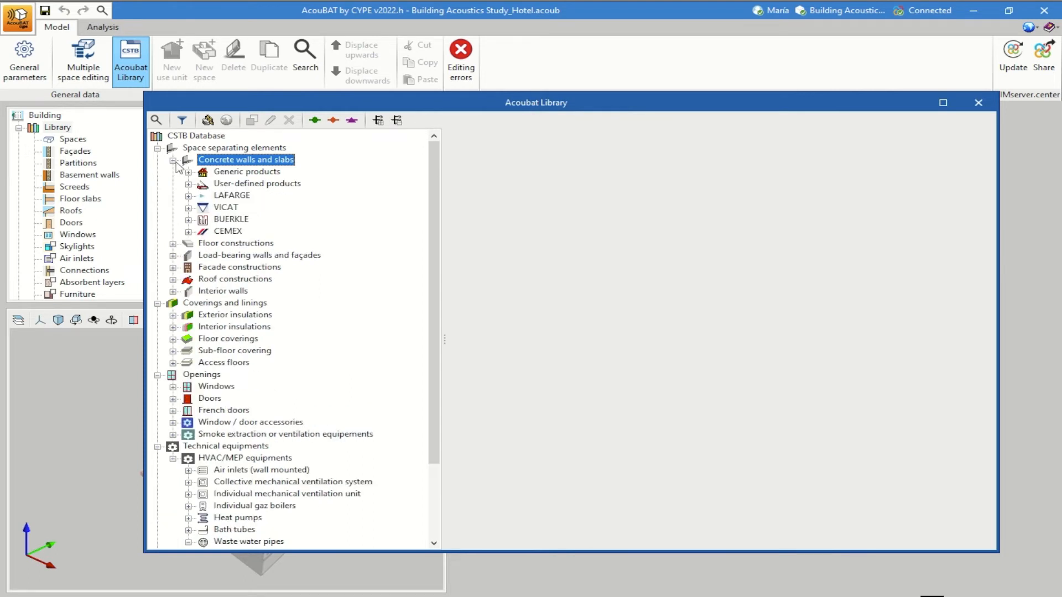
pyautogui.click(228, 175)
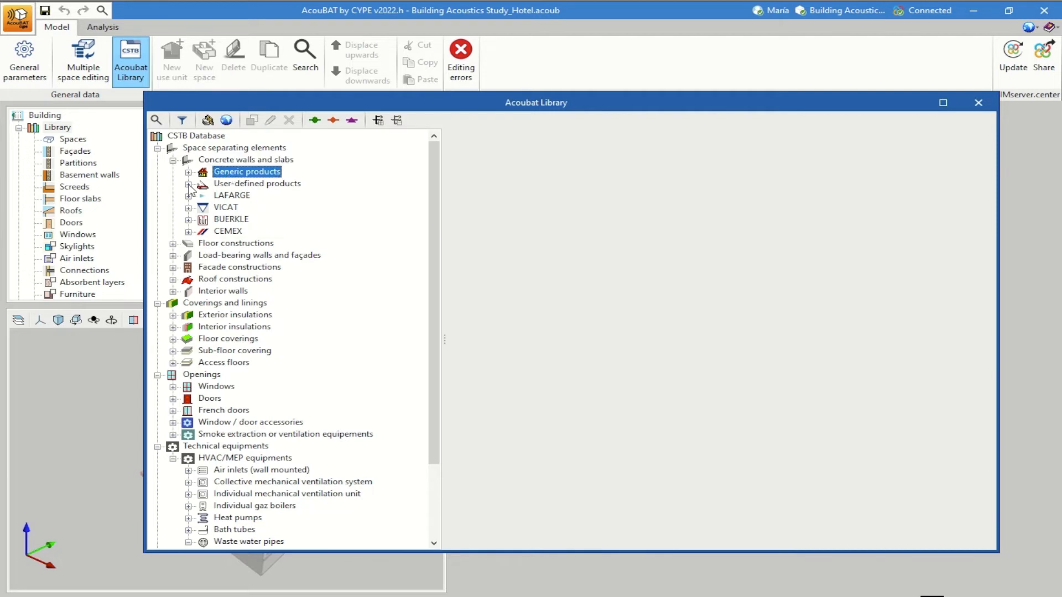
pyautogui.click(188, 183)
pyautogui.click(188, 208)
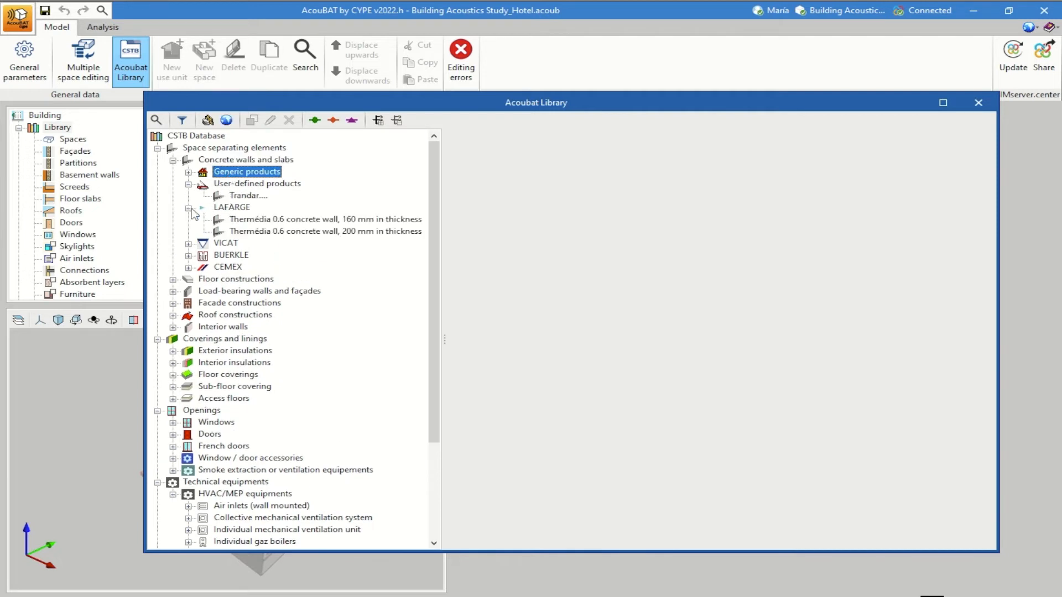
# - Search the library for ROCKWOOL products, look through the matching list, and close the search without choosing one
pyautogui.click(157, 121)
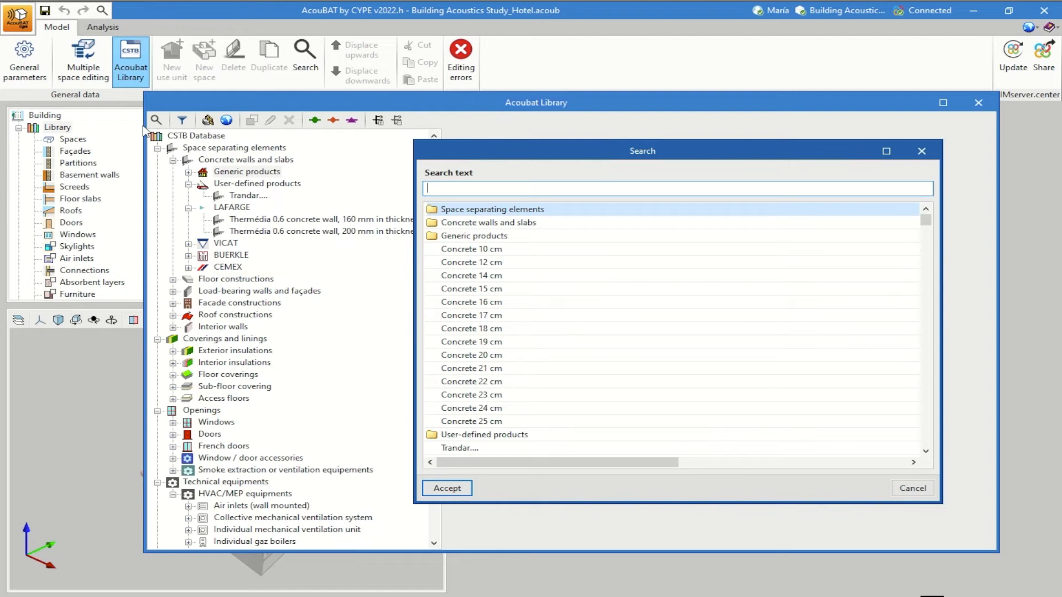
pyautogui.write('ROCK')
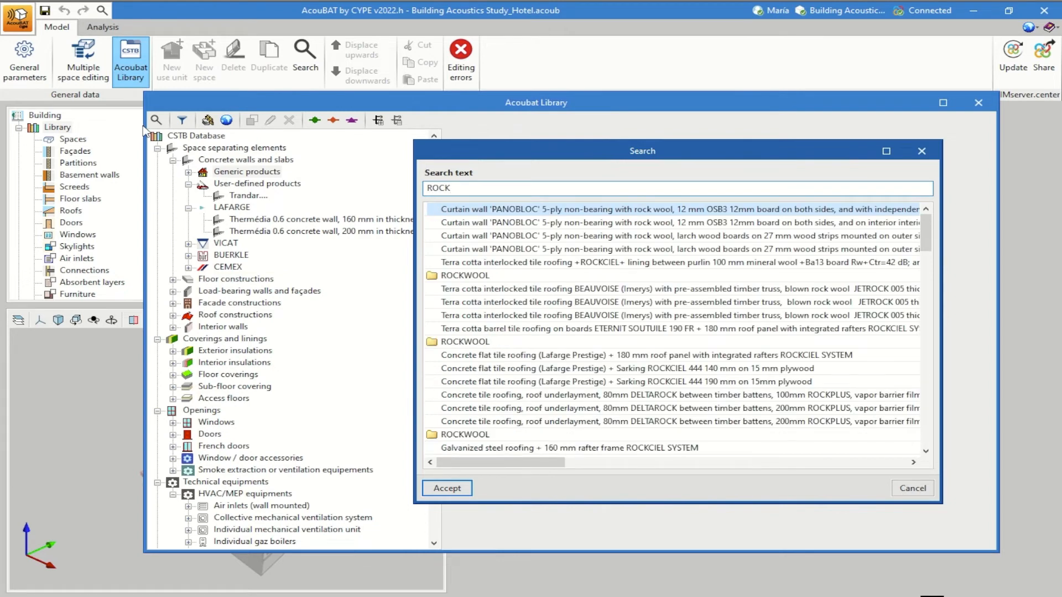
pyautogui.write('WOO')
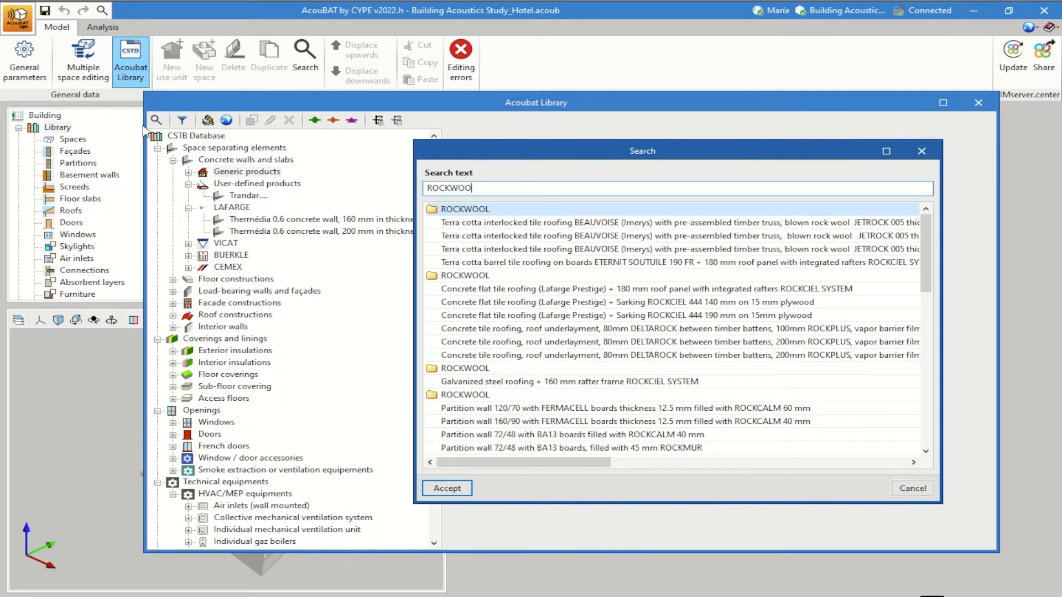
pyautogui.scroll(-10, 522, 315)
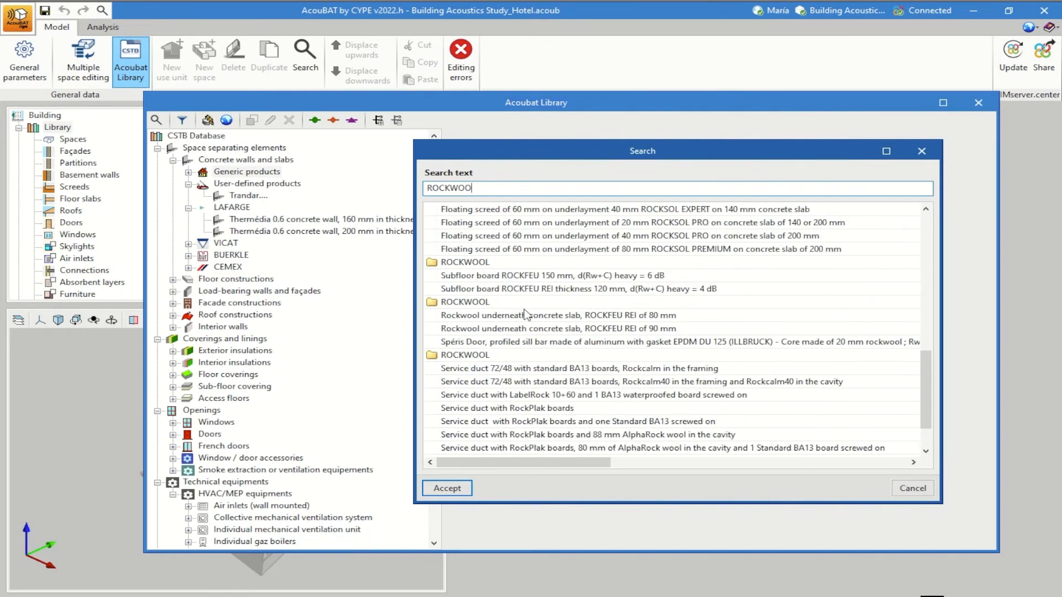
pyautogui.scroll(-1, 522, 313)
pyautogui.scroll(5, 522, 313)
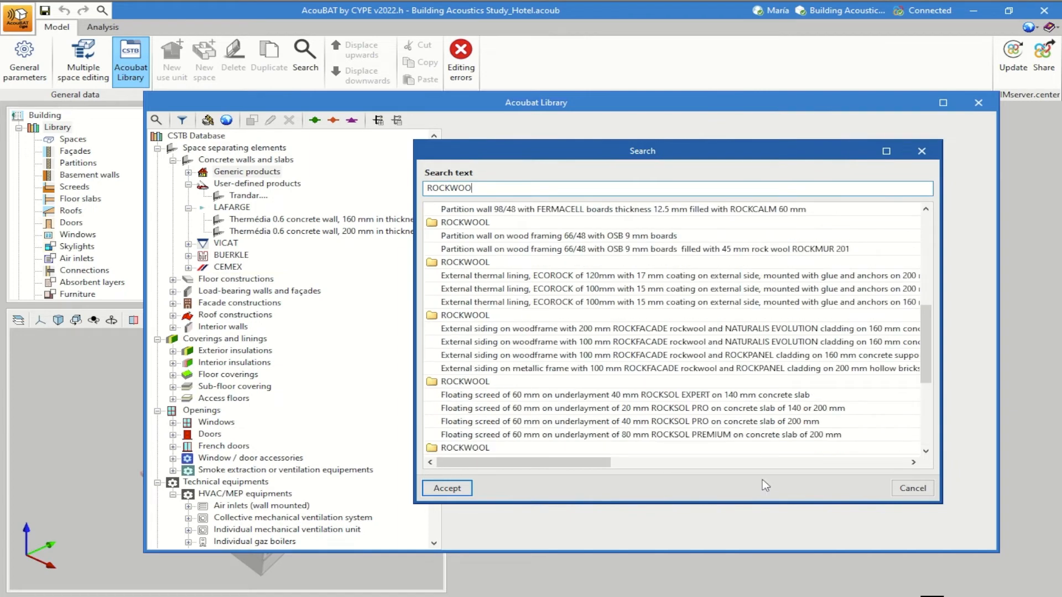
pyautogui.click(903, 490)
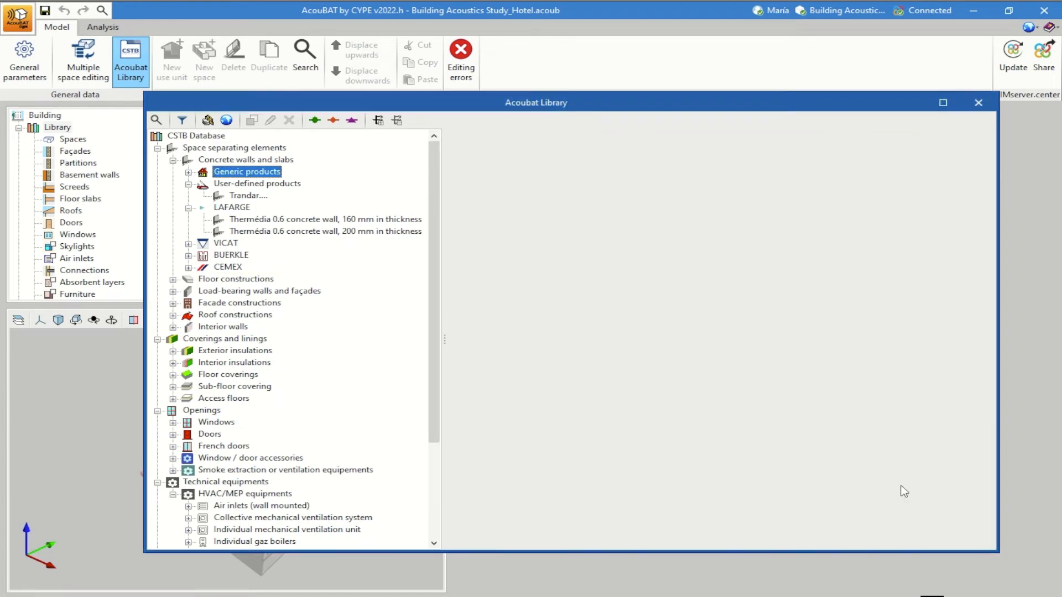
# - Enable the advanced search and limit the mass to between 5 and 50 kg/m²
pyautogui.click(183, 120)
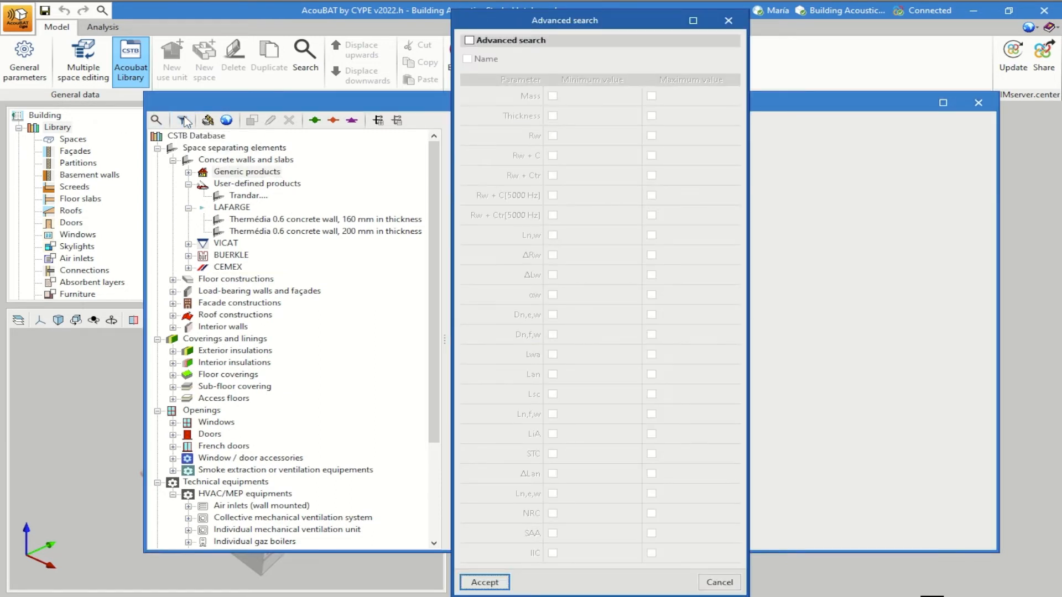
pyautogui.click(502, 44)
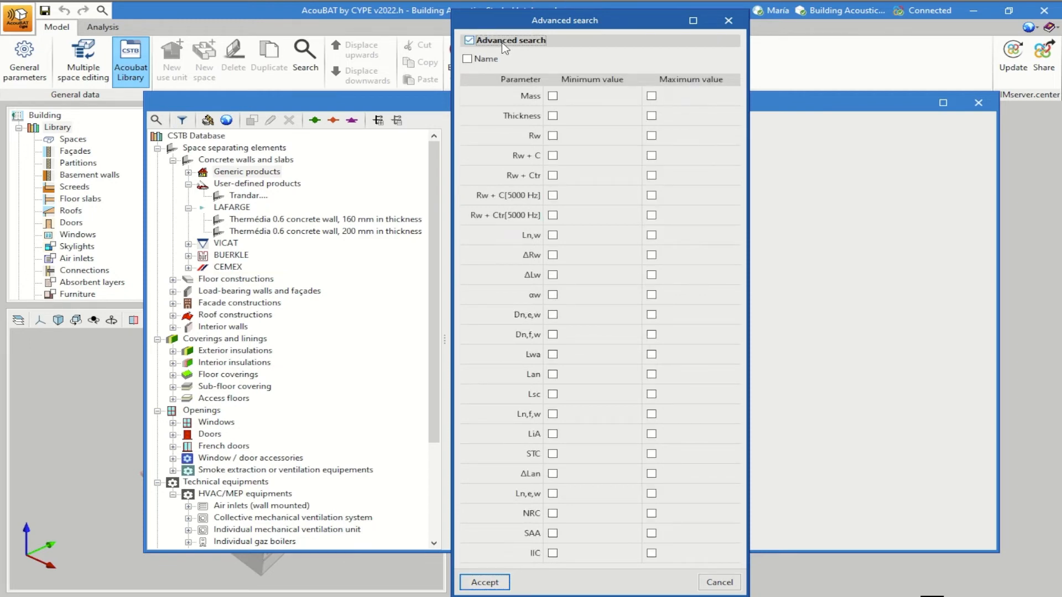
pyautogui.click(553, 97)
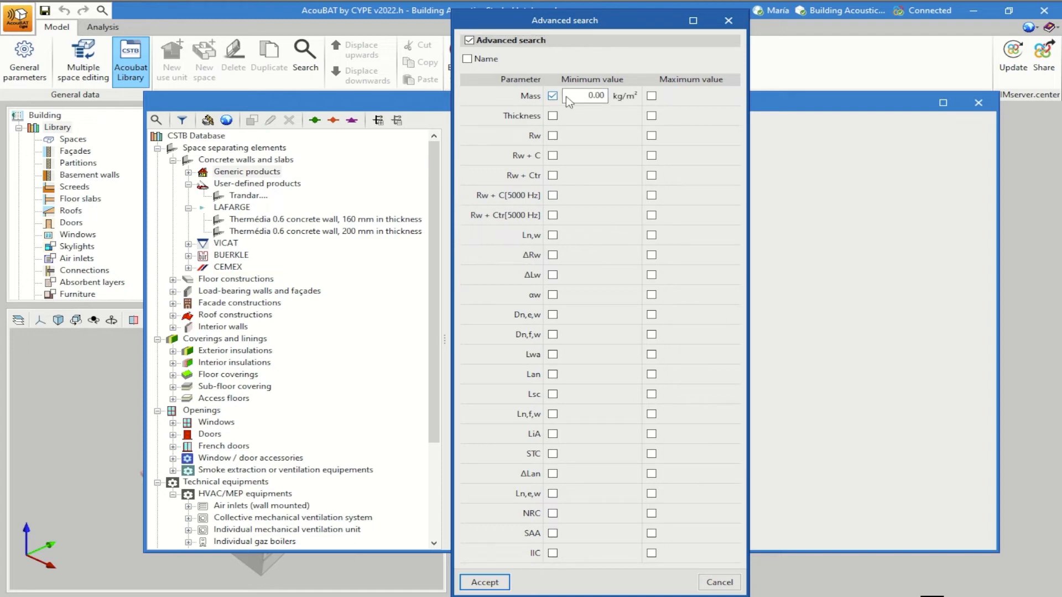
pyautogui.click(591, 95)
pyautogui.write('5')
pyautogui.click(652, 96)
pyautogui.click(692, 95)
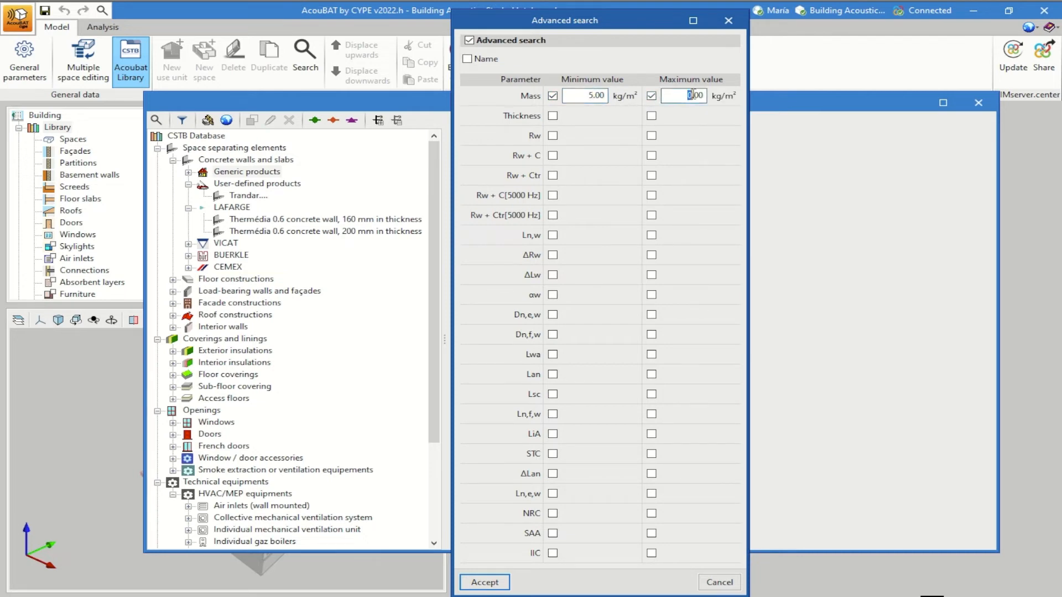
pyautogui.write('50')
# - Remove both mass limits, disable the advanced search, and close its dialog without applying a filter
pyautogui.click(652, 96)
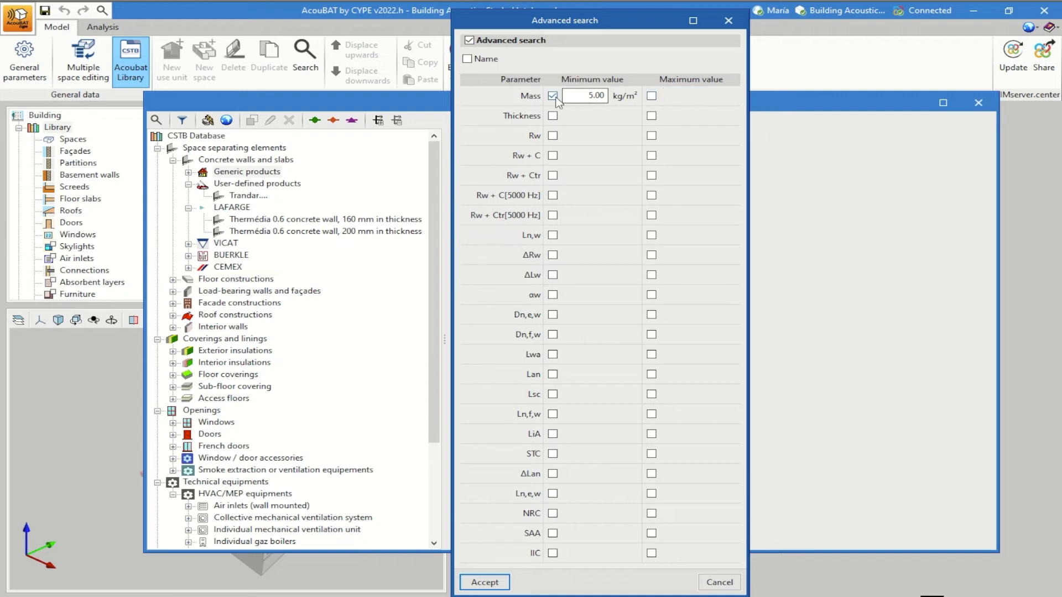
pyautogui.click(553, 96)
pyautogui.click(469, 41)
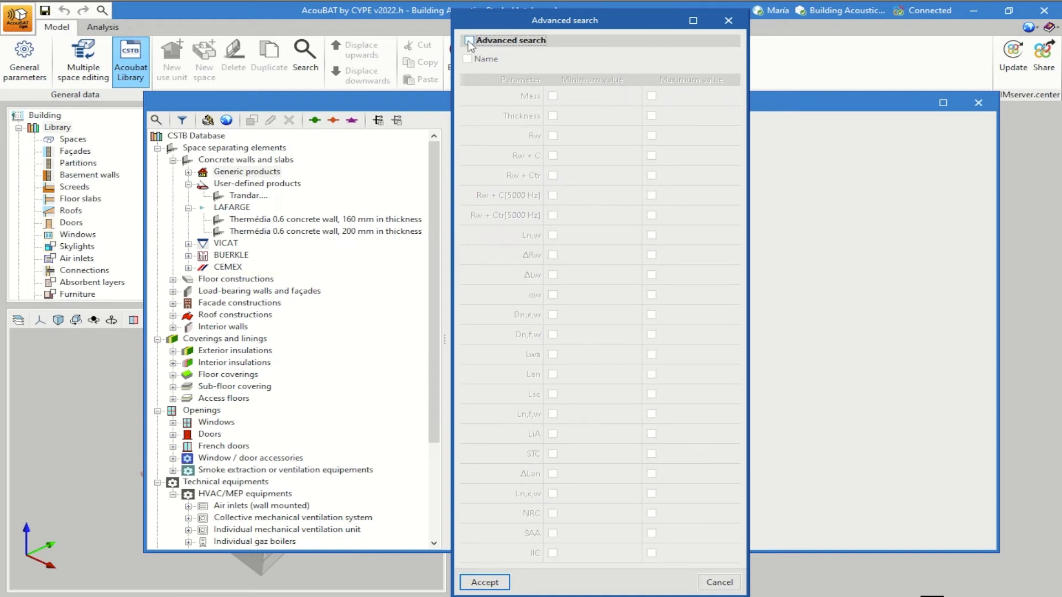
pyautogui.click(729, 20)
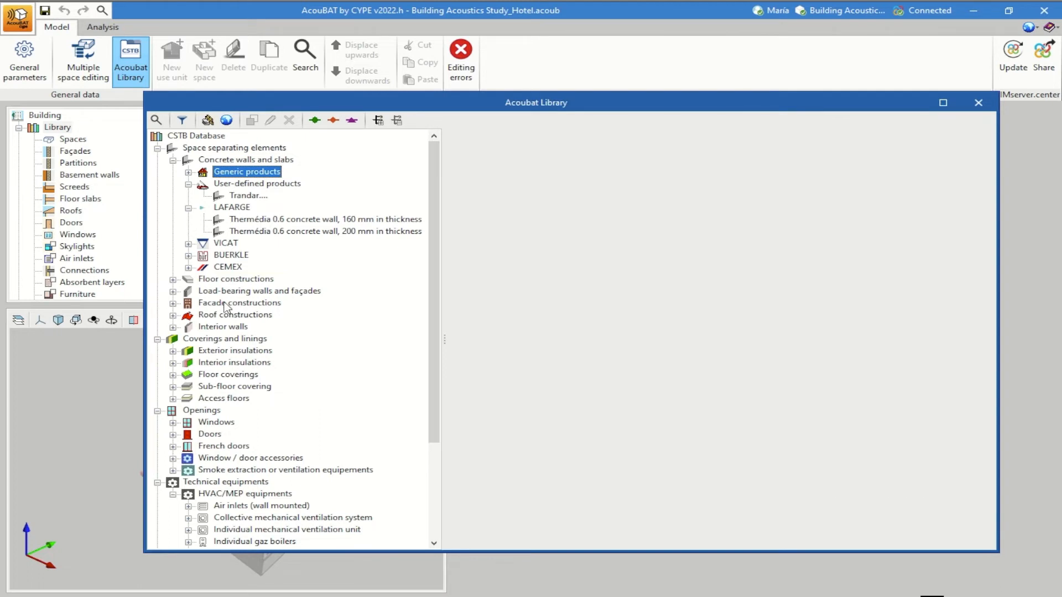
# - Expand the Facade constructions category to view its façade system groups
pyautogui.click(173, 304)
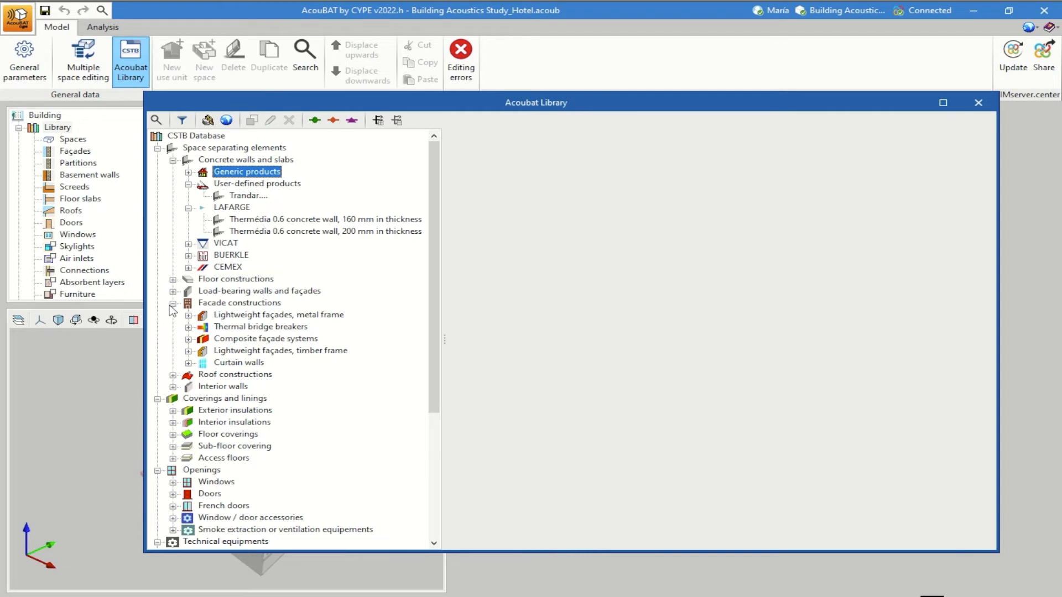
pyautogui.scroll(-1, 172, 311)
pyautogui.scroll(1, 172, 310)
# - Examine the description and R,labo sound reduction curve of LAFARGE's Thermédia 0.6 concrete wall, 160 mm in thickness
pyautogui.click(238, 221)
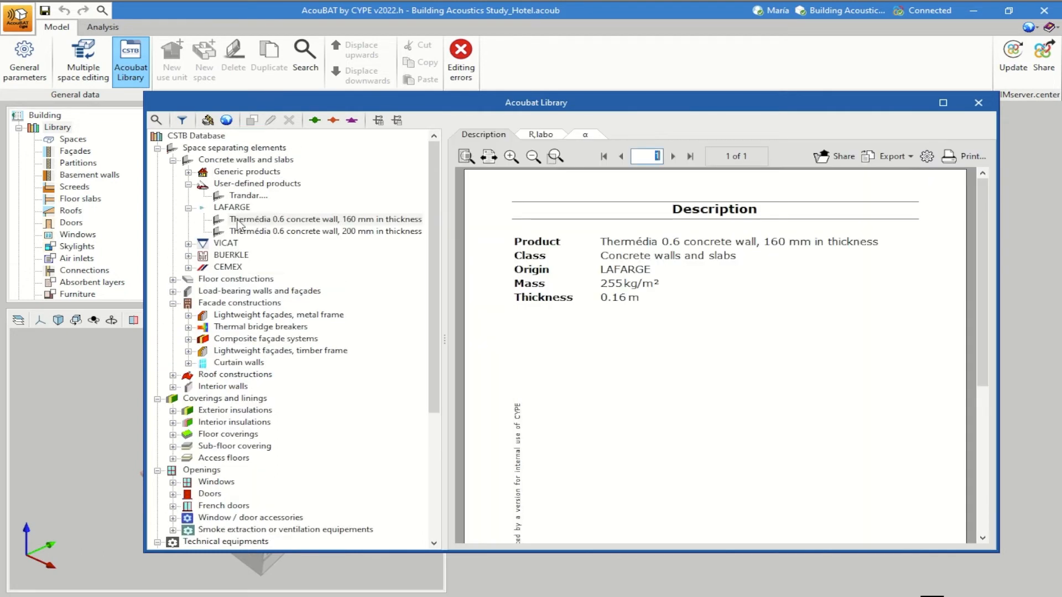
pyautogui.click(541, 135)
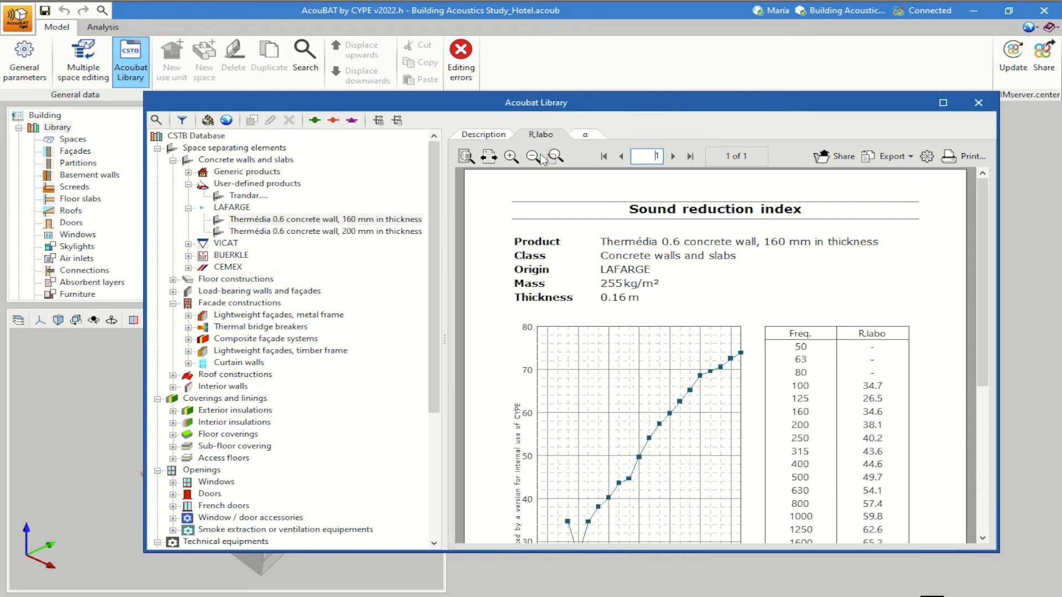
pyautogui.scroll(-2, 536, 266)
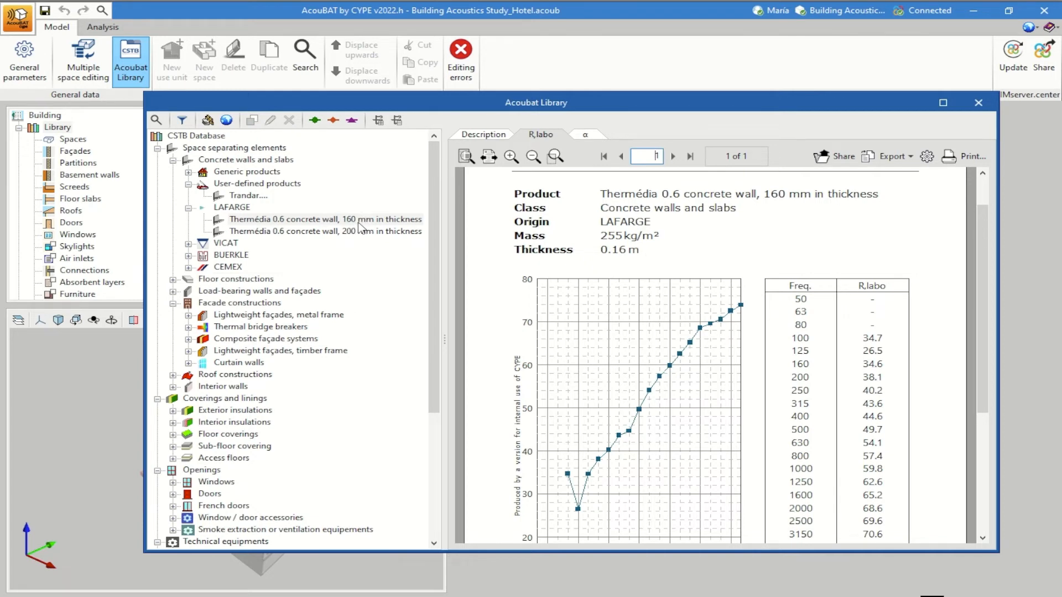
pyautogui.scroll(-1, 528, 311)
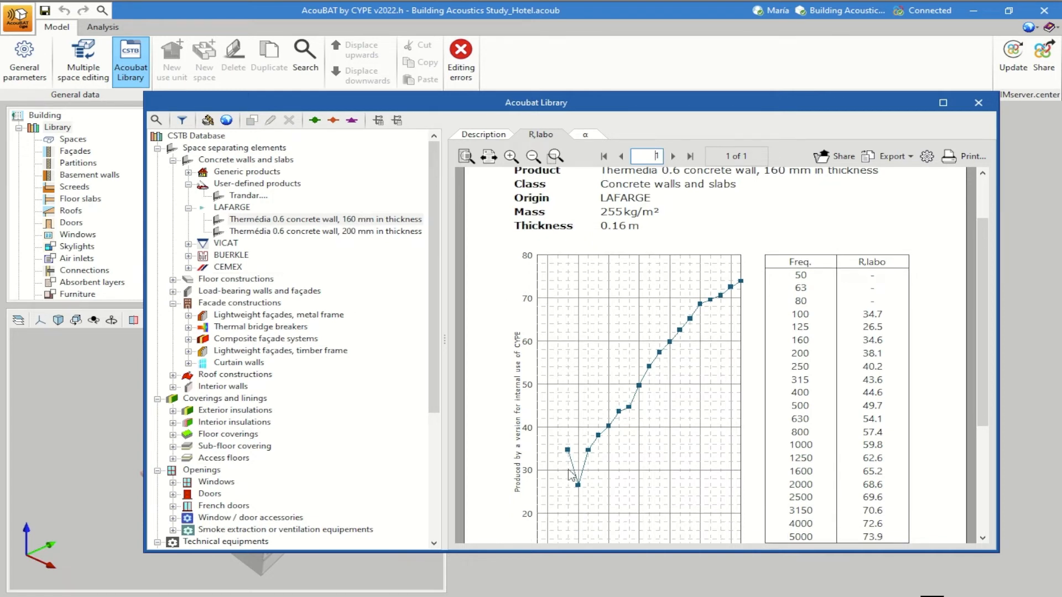
pyautogui.scroll(-1, 571, 479)
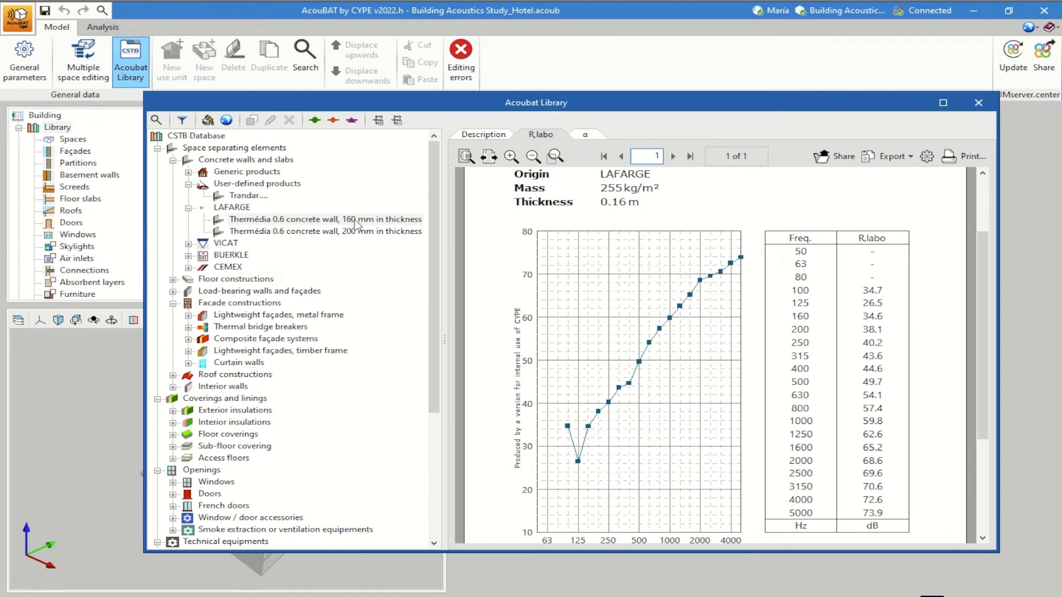
# - Set the 160 mm Thermédia wall as comparison Product 2 and compare its sound reduction with the 200 mm Thermédia wall
pyautogui.click(317, 120)
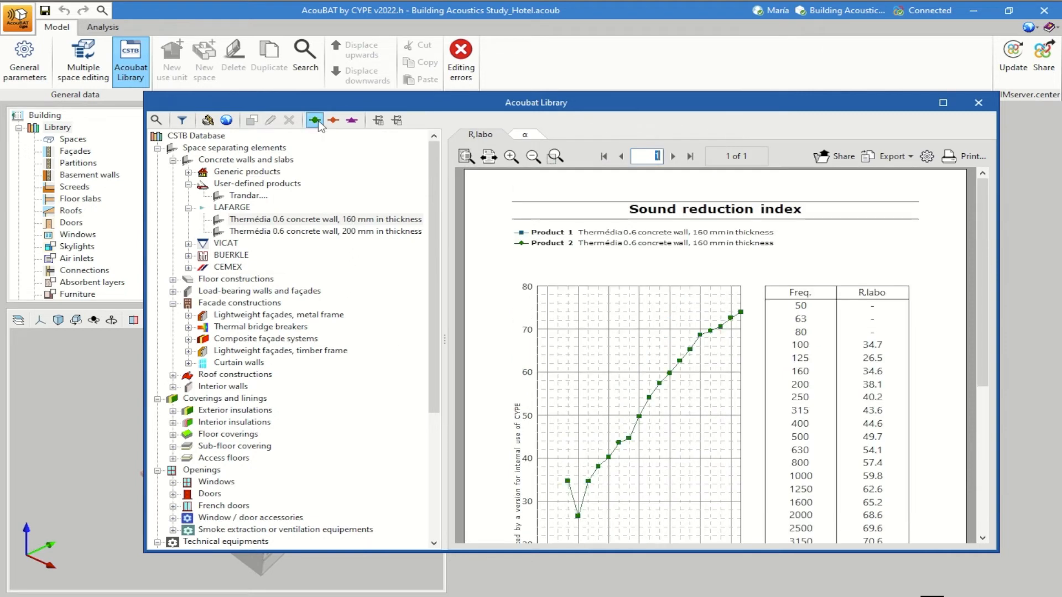
pyautogui.click(316, 232)
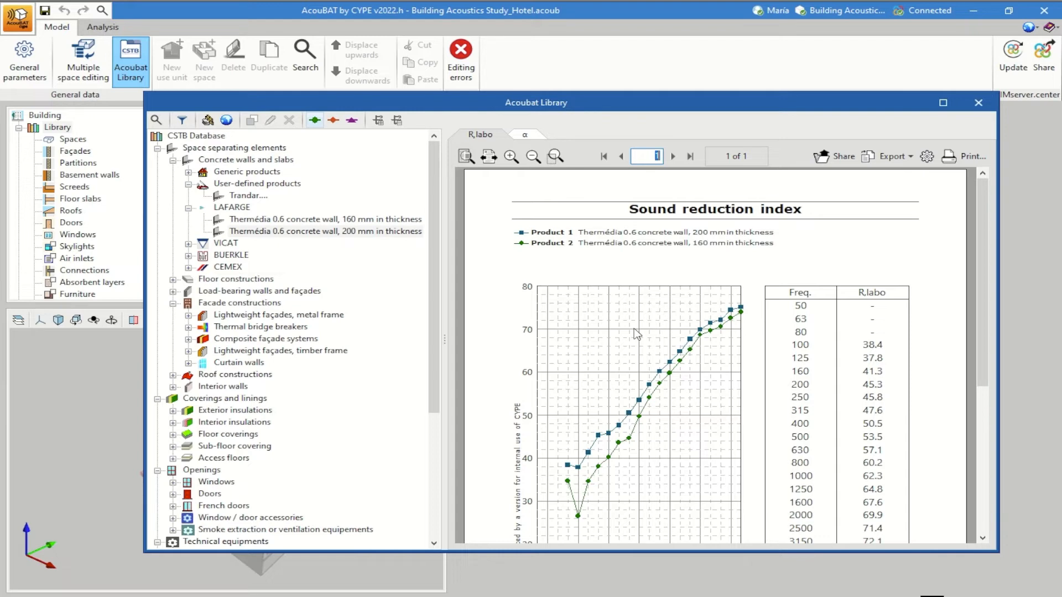
pyautogui.scroll(-5, 636, 334)
pyautogui.scroll(4, 636, 334)
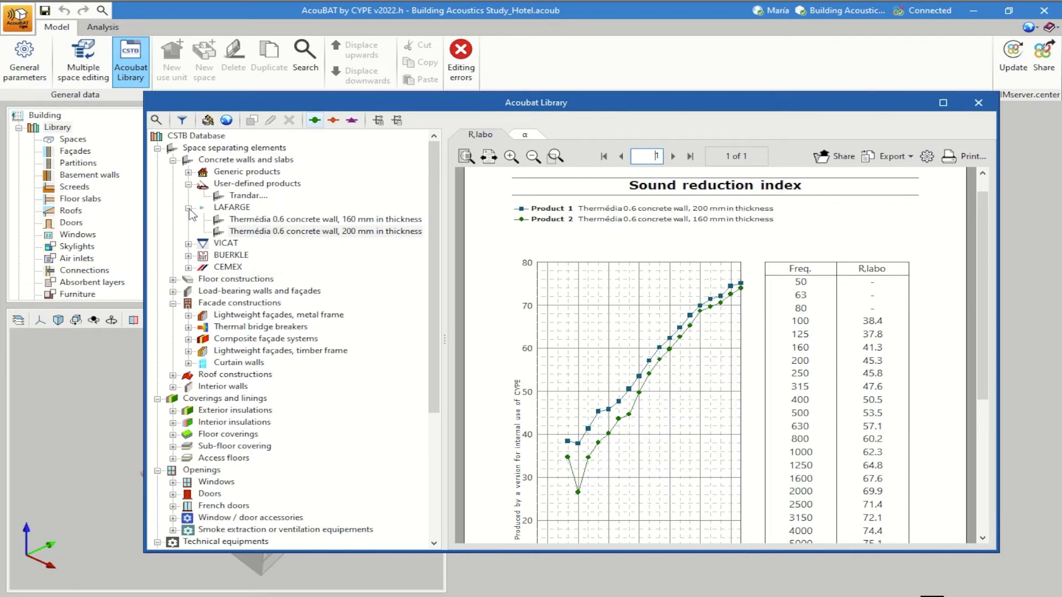
# - Expand the generic concrete products and compare Concrete 25 cm's sound reduction index with the 160 mm Thermédia wall
pyautogui.scroll(-3, 271, 315)
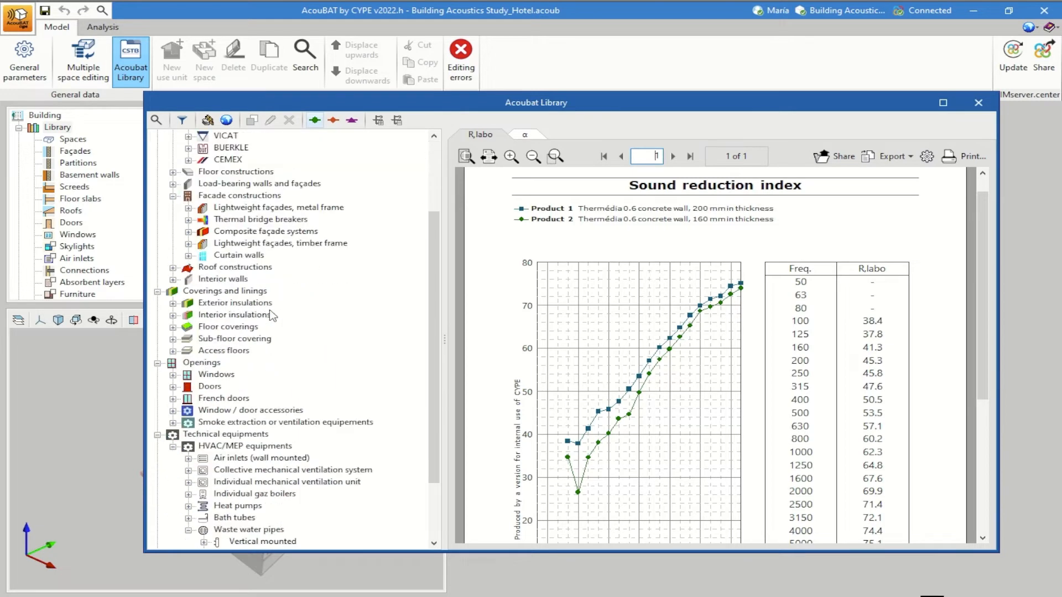
pyautogui.scroll(-2, 271, 316)
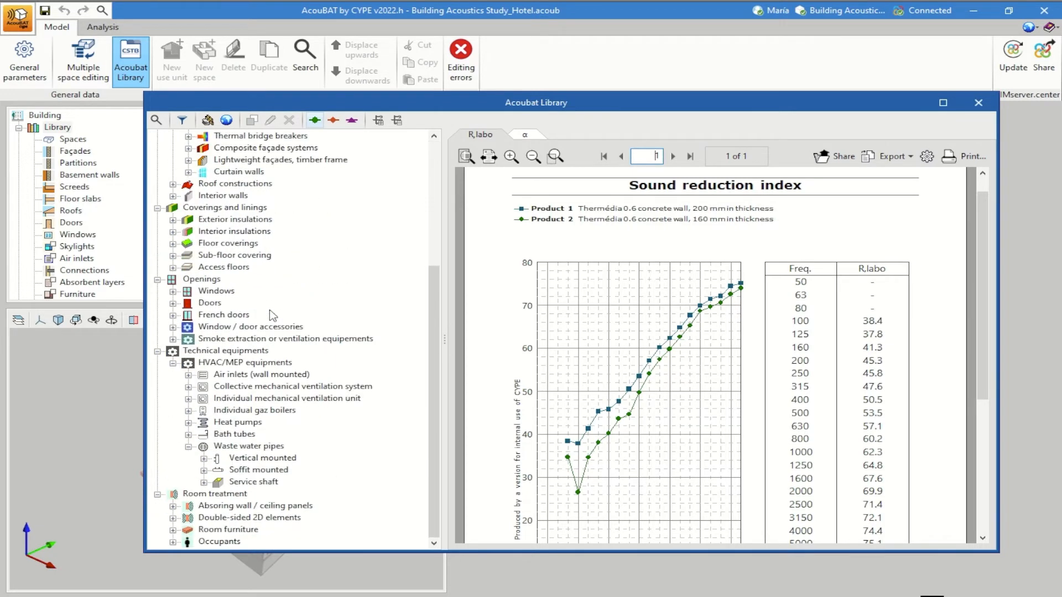
pyautogui.scroll(5, 271, 315)
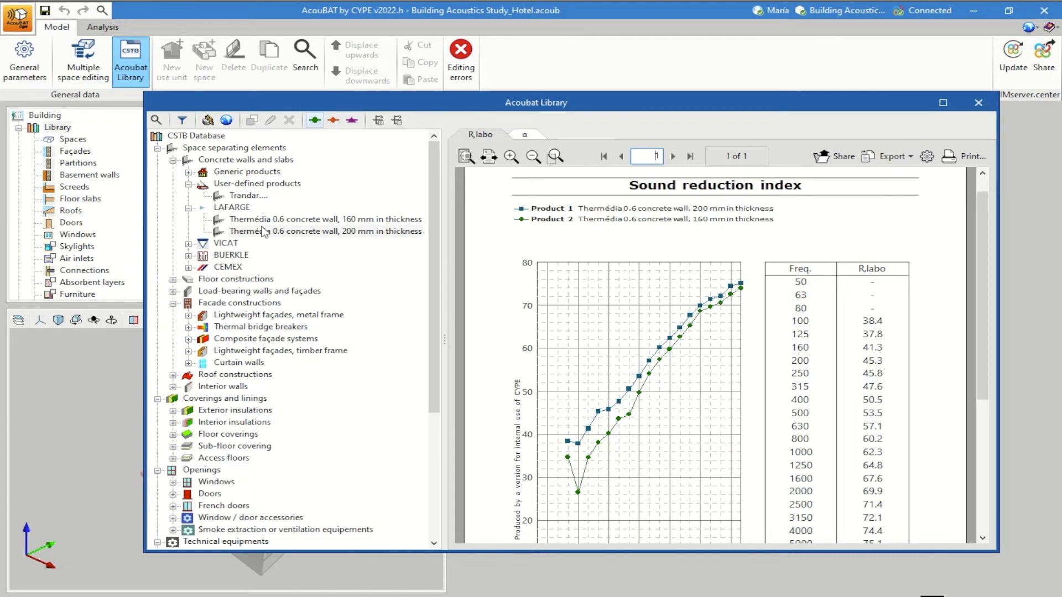
pyautogui.click(190, 172)
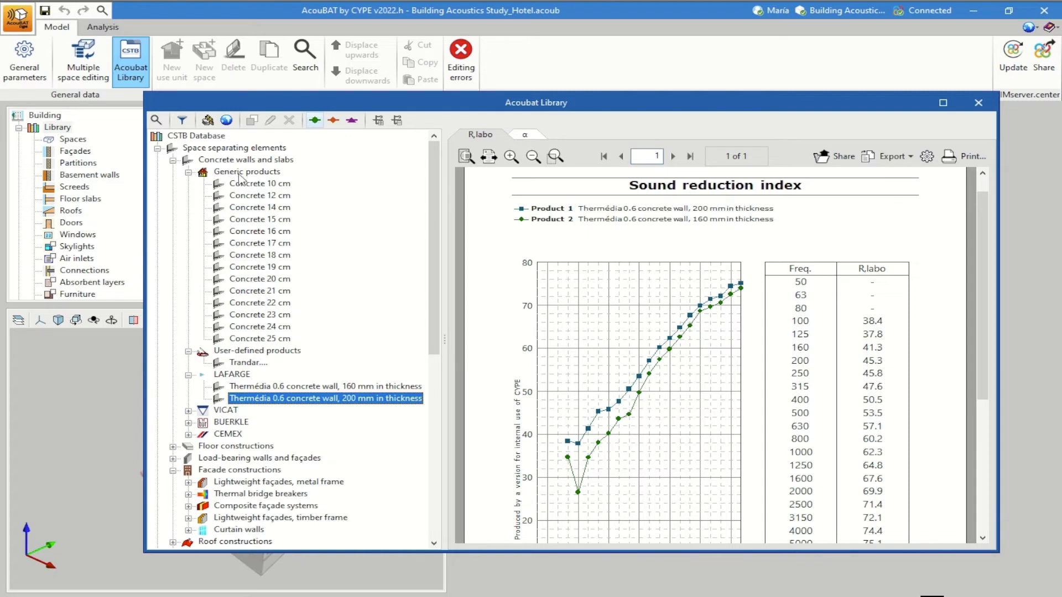
pyautogui.click(250, 340)
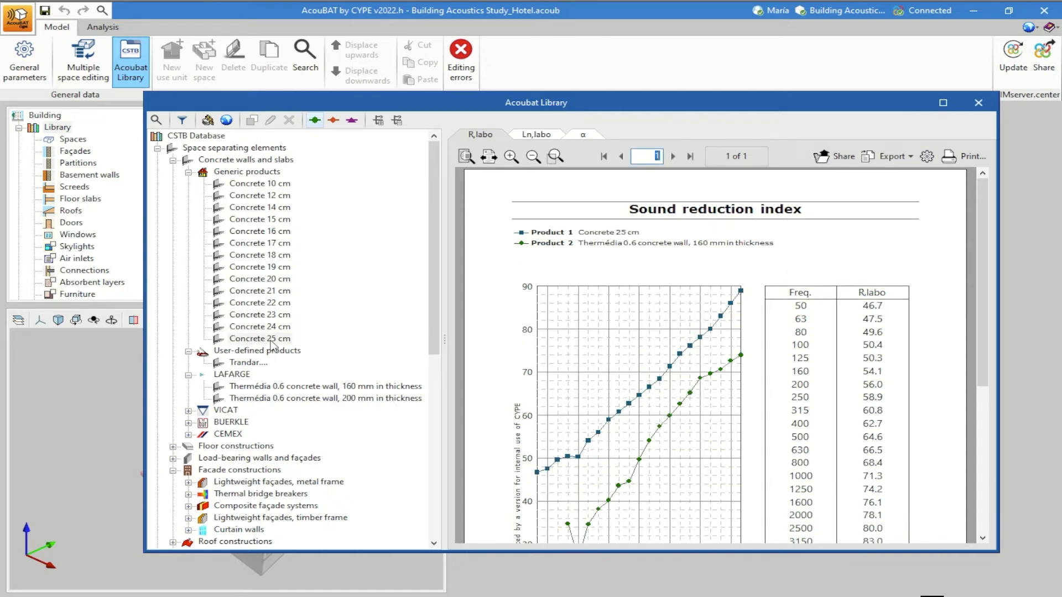
# - Create an editable copy of the generic product Concrete 25 cm and review its R,labo values by frequency
pyautogui.click(252, 122)
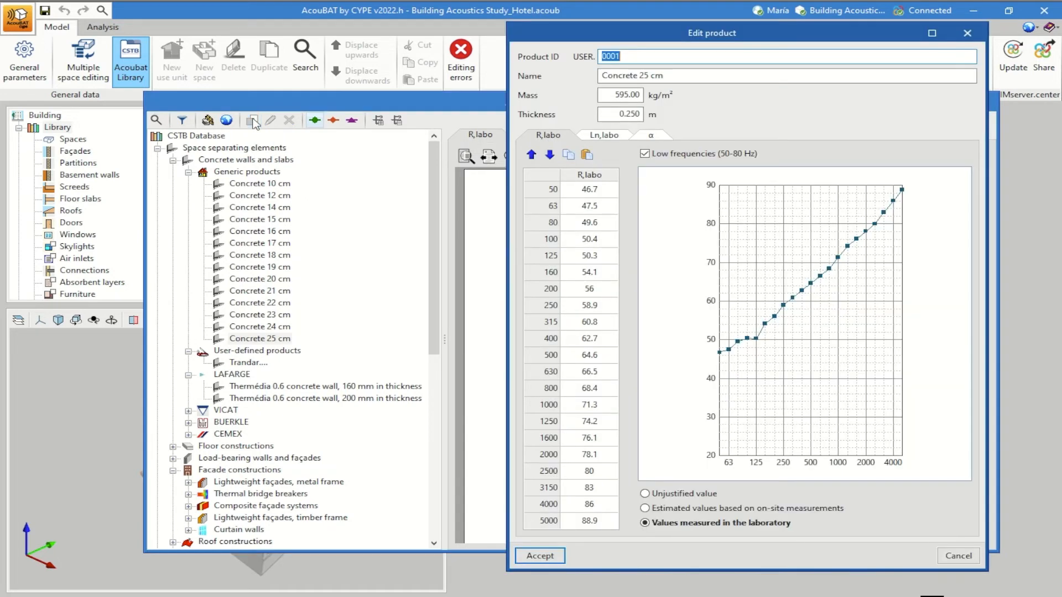
pyautogui.click(595, 205)
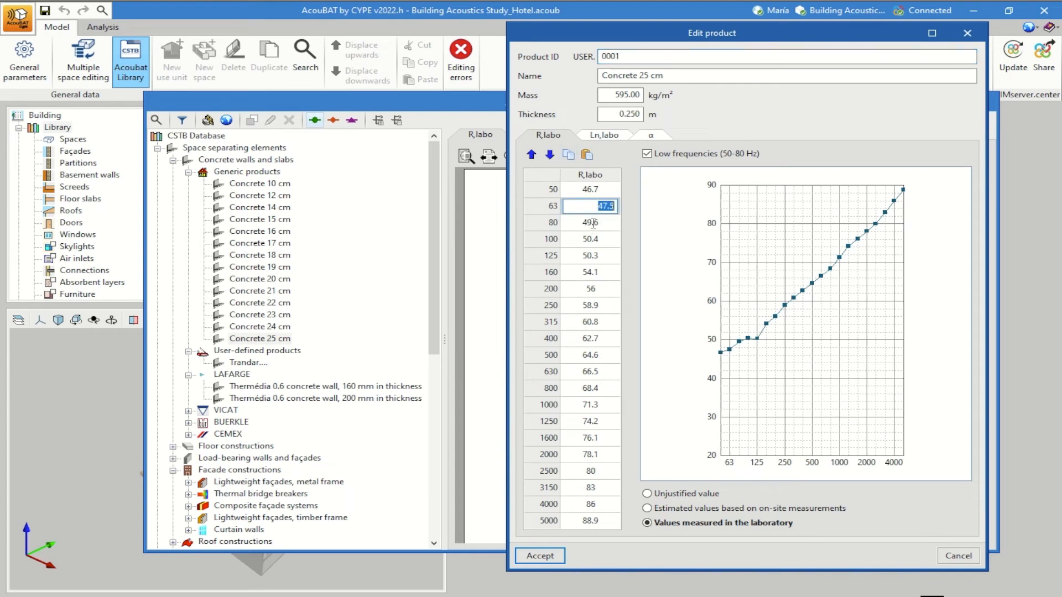
pyautogui.click(595, 222)
pyautogui.click(594, 239)
pyautogui.click(595, 258)
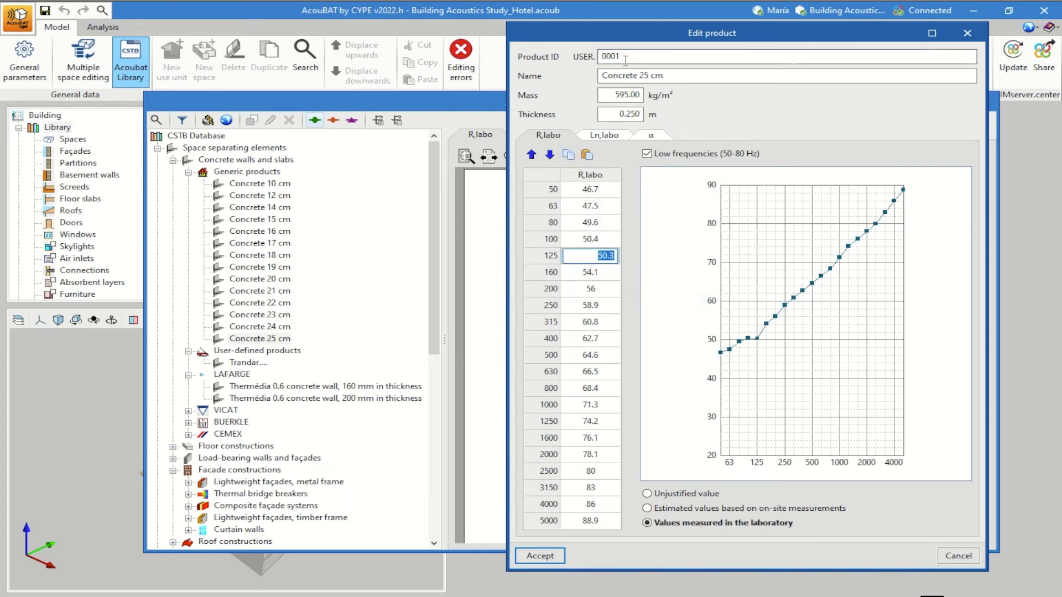
pyautogui.click(609, 56)
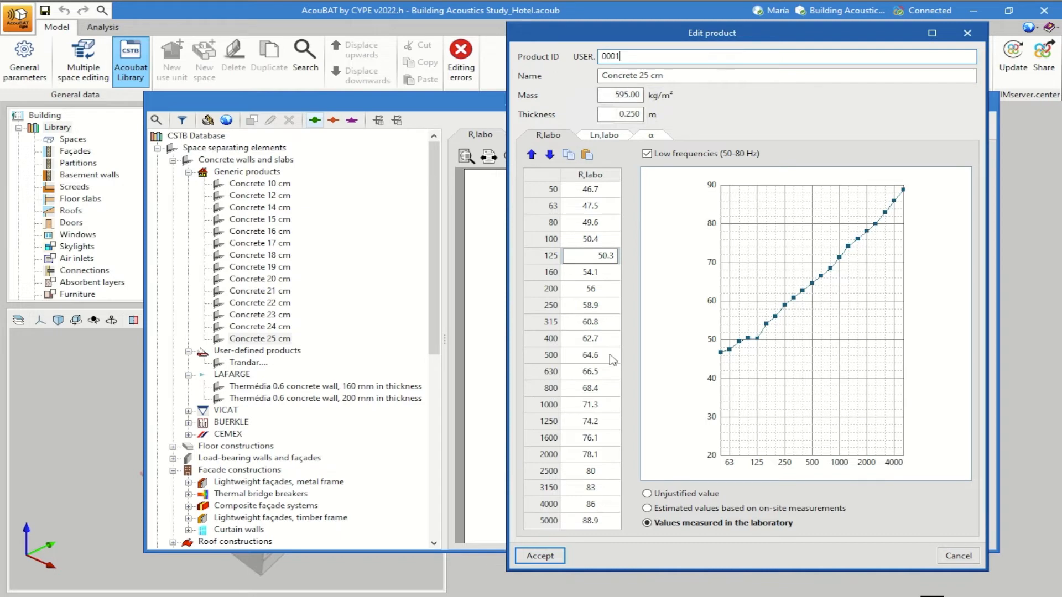
pyautogui.click(601, 290)
pyautogui.click(595, 322)
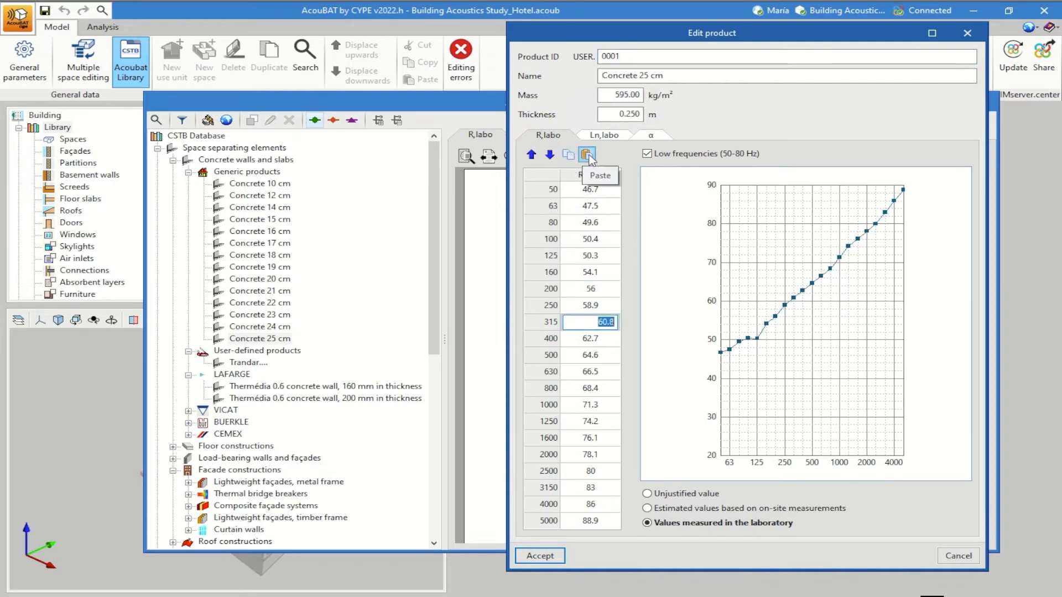
# - Review the product copy's Ln,labo and α data, and classify the α data as values measured in the laboratory
pyautogui.click(611, 144)
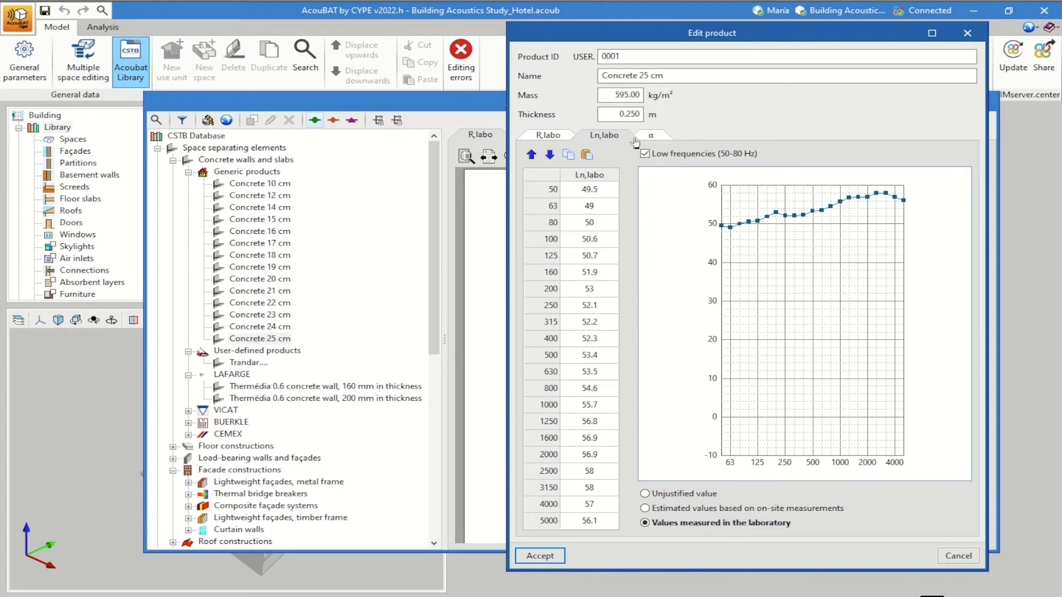
pyautogui.click(652, 139)
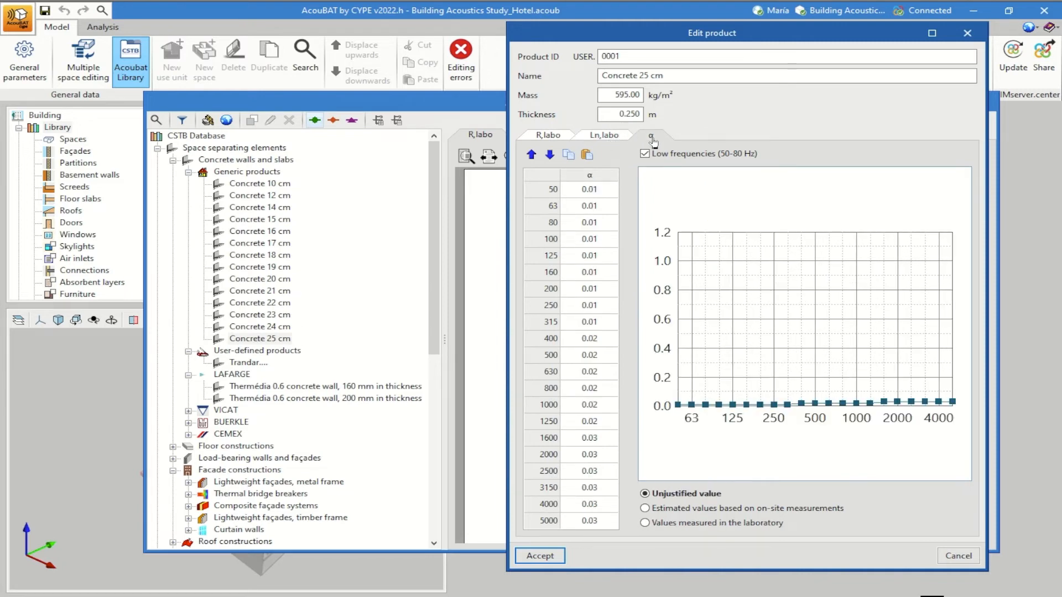
pyautogui.click(676, 511)
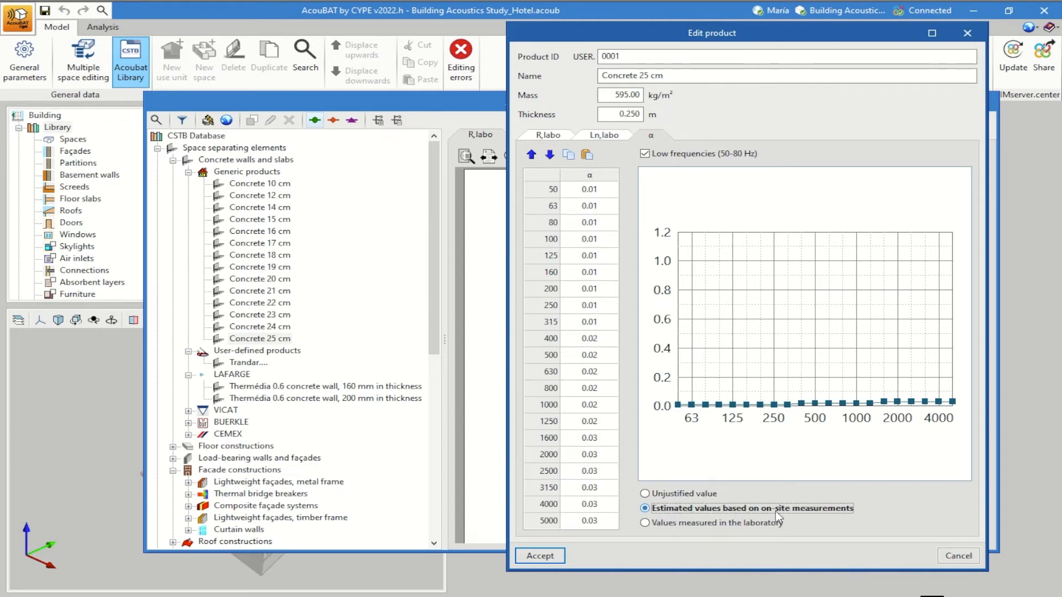
pyautogui.click(714, 523)
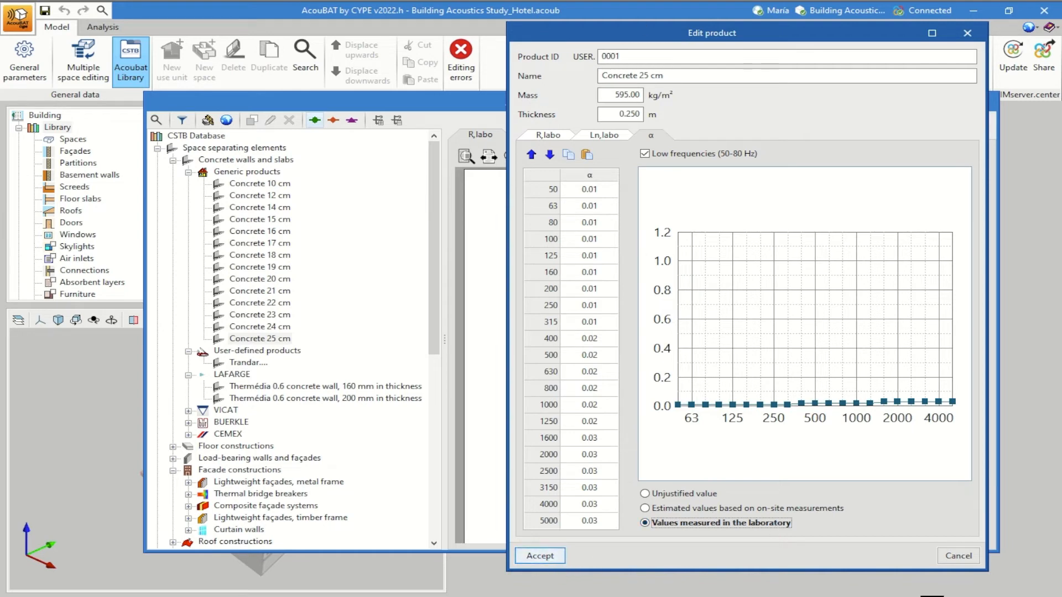
# - Save the copied Concrete 25 cm as a user-defined product with ID 0001_NEW, and close the Acoubat Library
pyautogui.click(650, 57)
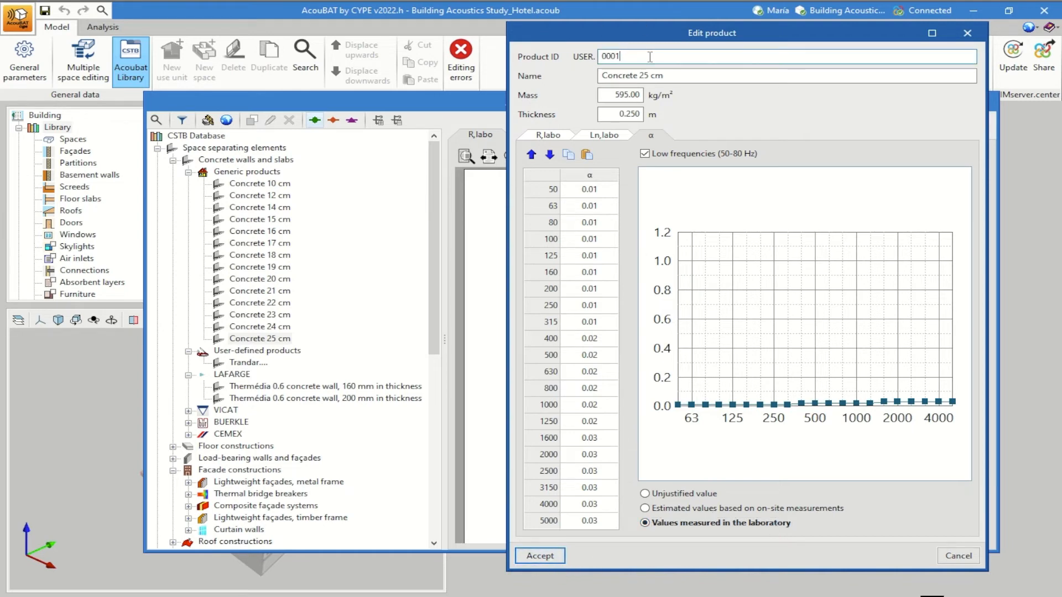
pyautogui.write('_NEW')
pyautogui.click(540, 555)
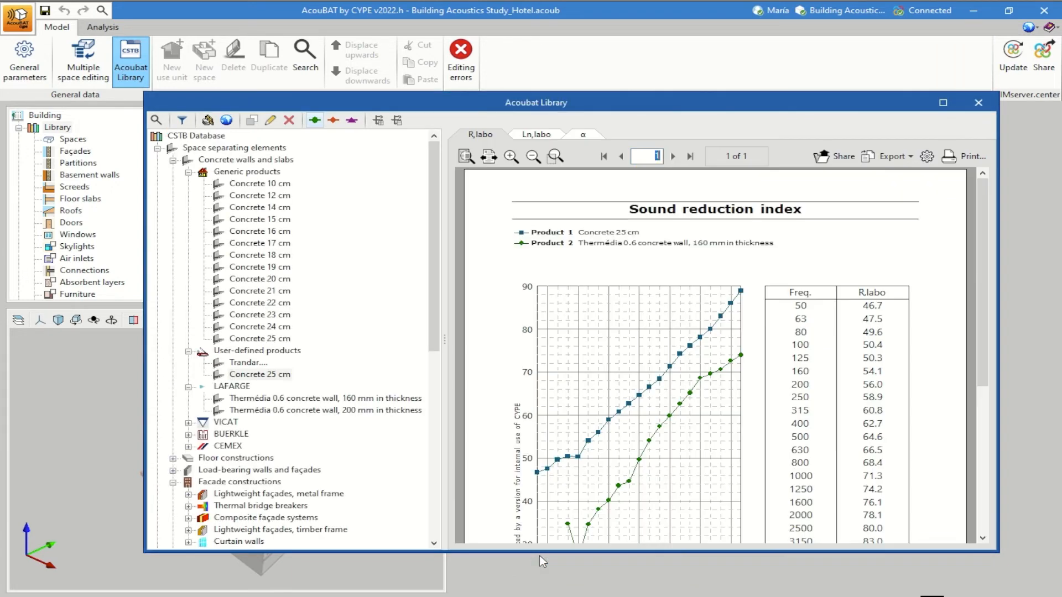
pyautogui.click(254, 354)
pyautogui.click(255, 376)
pyautogui.click(979, 102)
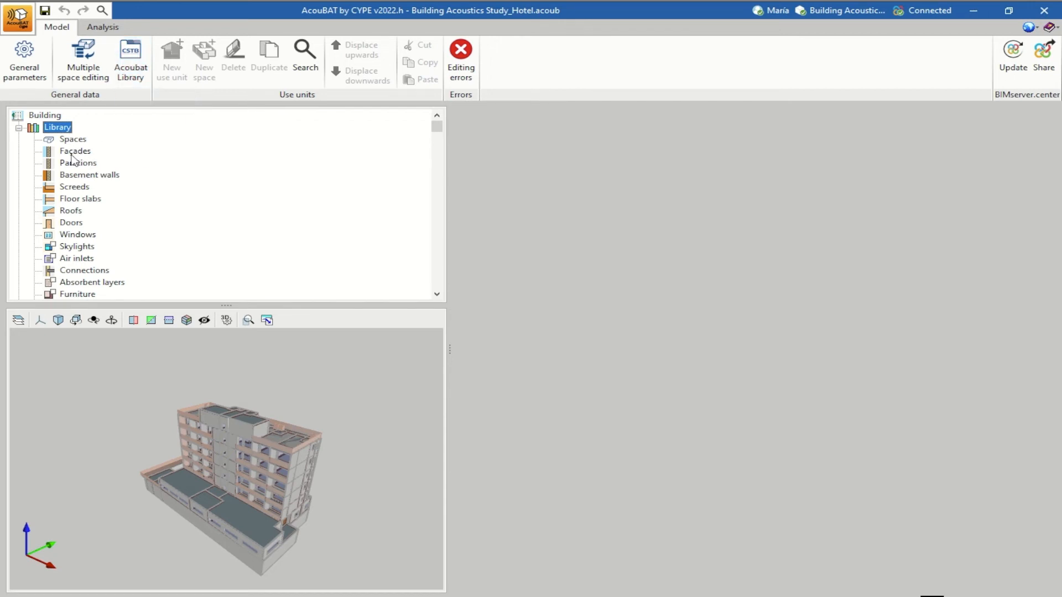
# - Inspect the catalogue product assigned as base element to façade type W-2, leaving the selection as it is
pyautogui.click(72, 152)
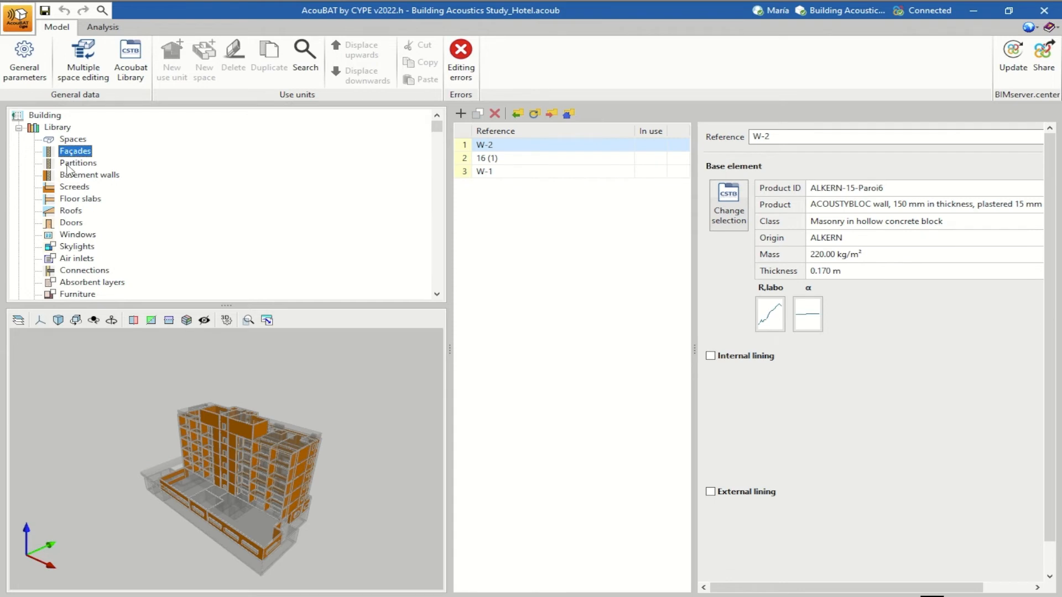
pyautogui.click(729, 206)
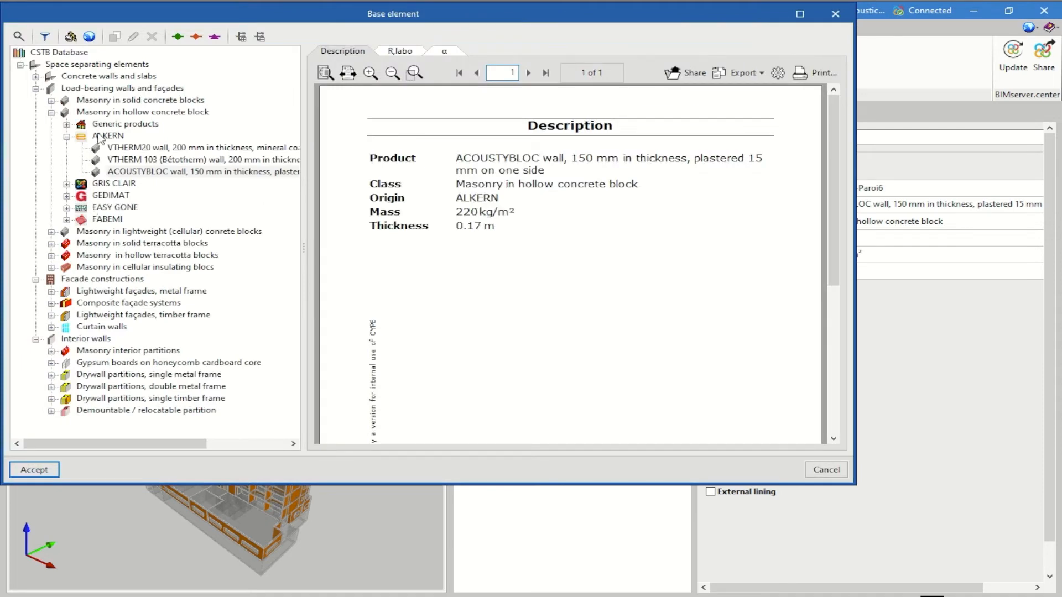
pyautogui.moveTo(102, 15); pyautogui.dragTo(215, 145)
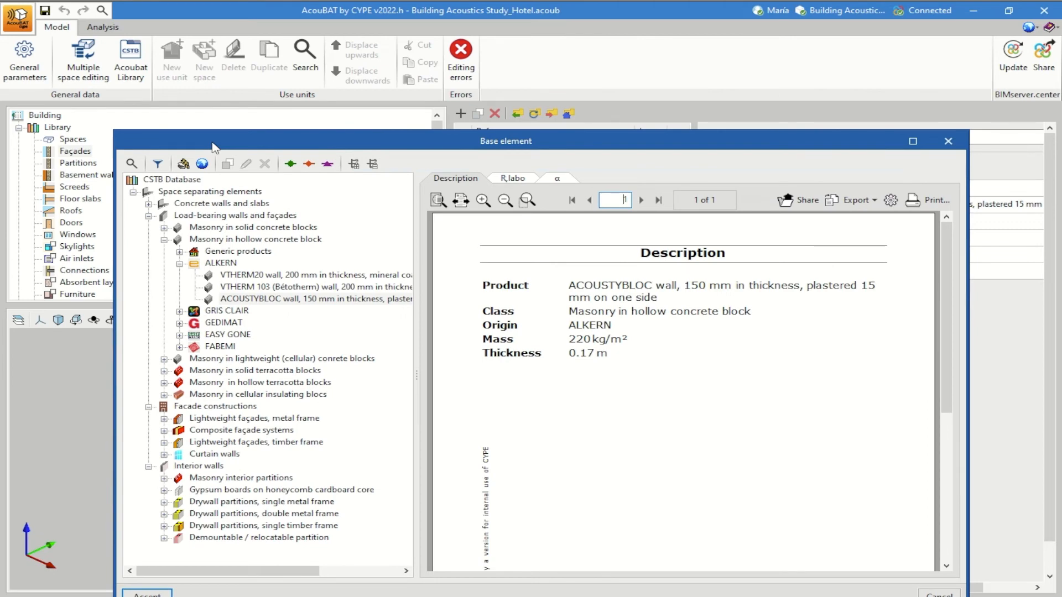
pyautogui.click(947, 141)
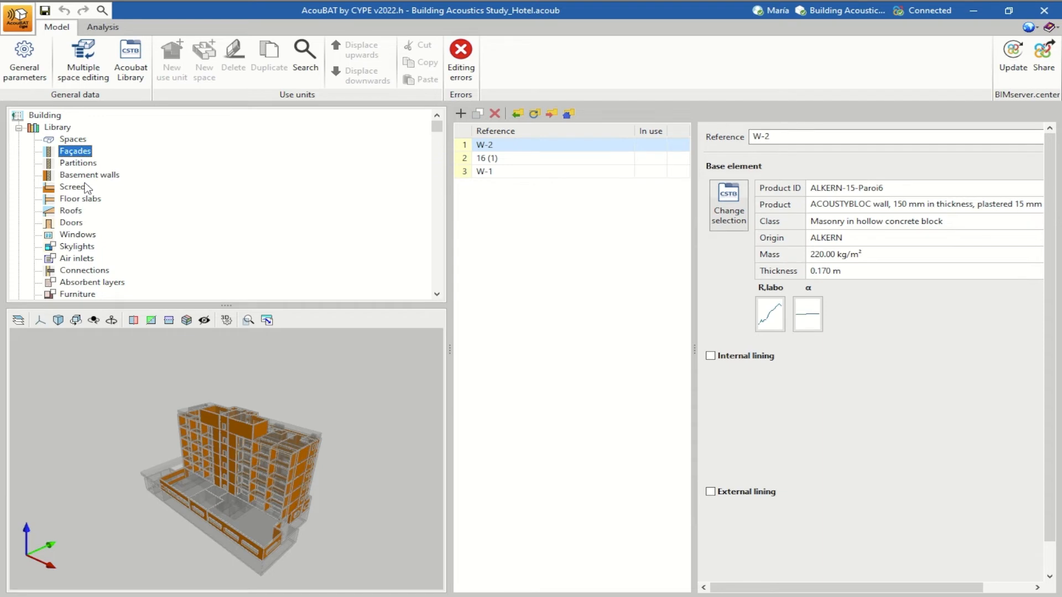
# - Start a new air inlet type and examine the generic wall-mounted air inlet in façade wall
pyautogui.scroll(-1, 85, 188)
pyautogui.click(70, 224)
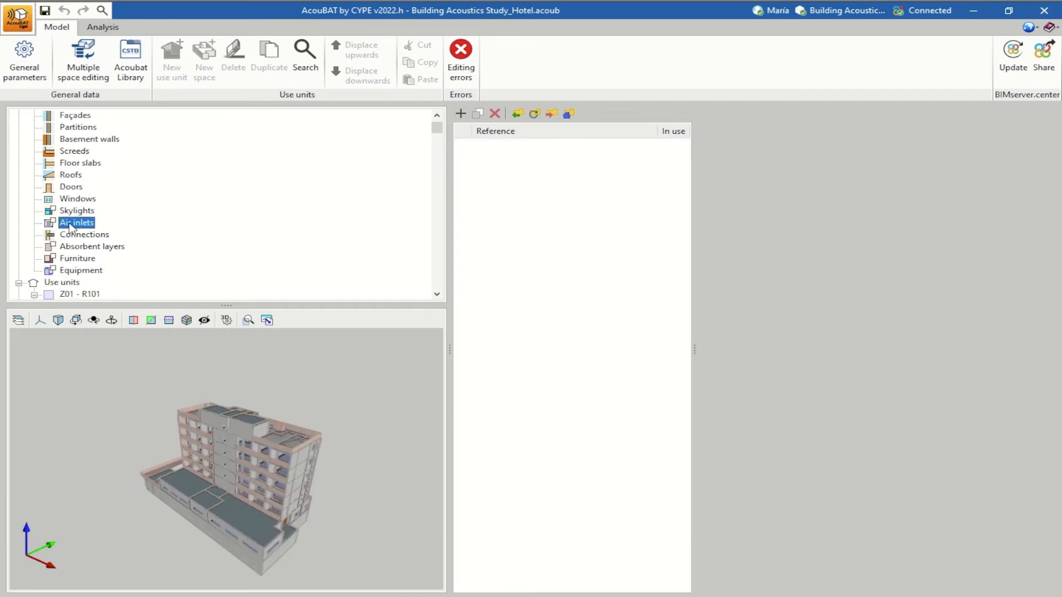
pyautogui.click(460, 114)
pyautogui.click(403, 299)
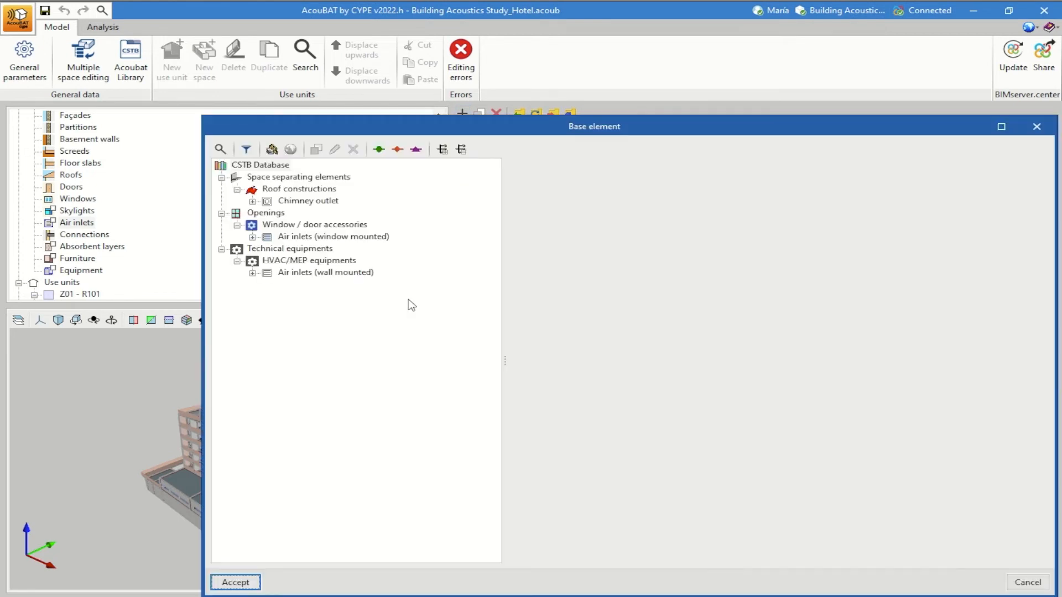
pyautogui.click(306, 273)
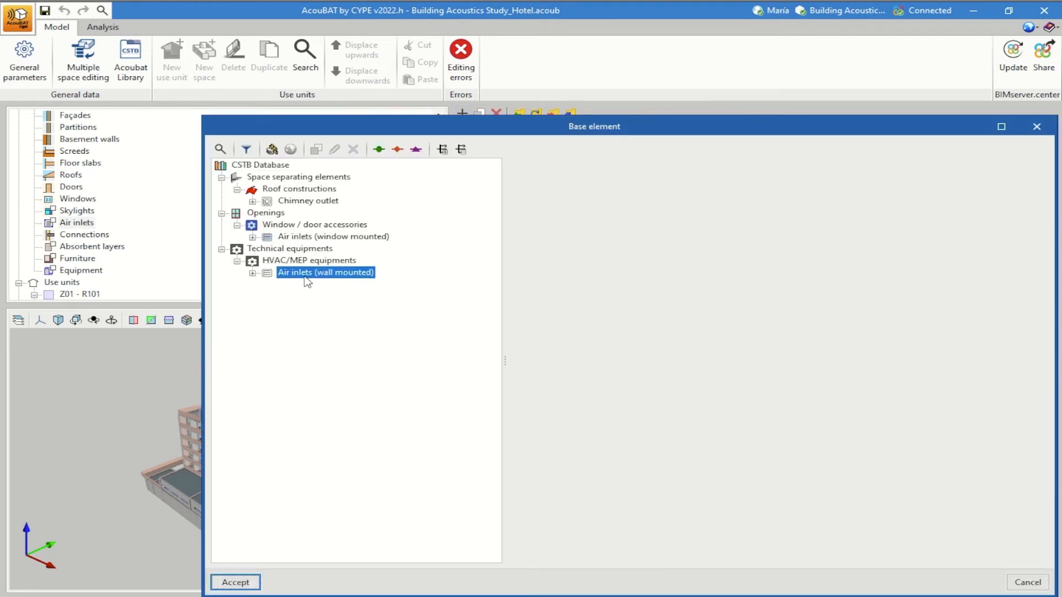
pyautogui.click(252, 273)
pyautogui.click(322, 286)
pyautogui.click(268, 286)
pyautogui.click(331, 297)
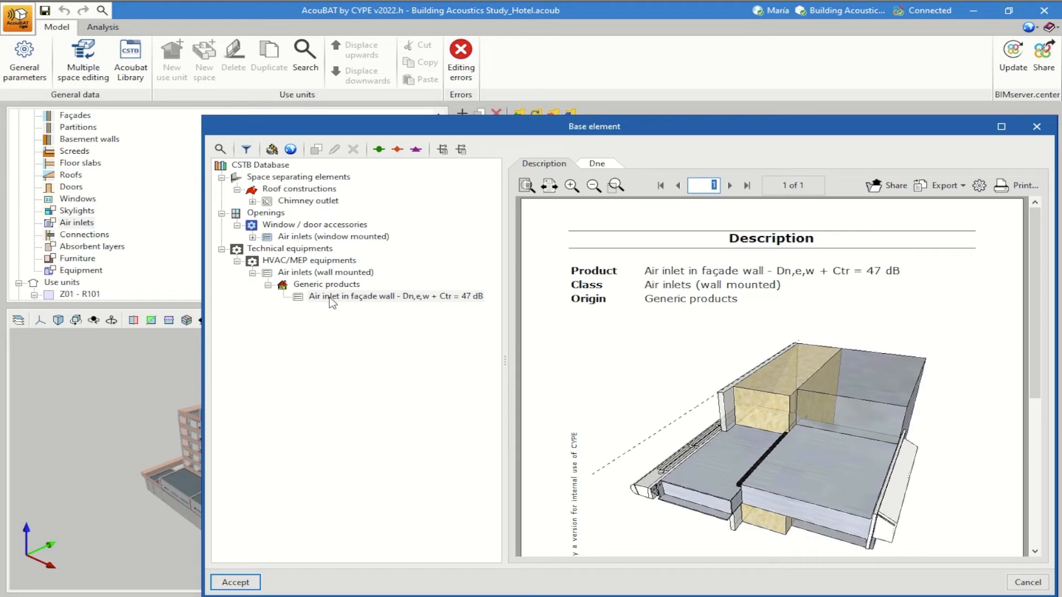
# - Examine the generic window-frame air inlet for Mod 15 and 22 and the NF EA certified products, and discard the new air inlet type
pyautogui.click(279, 237)
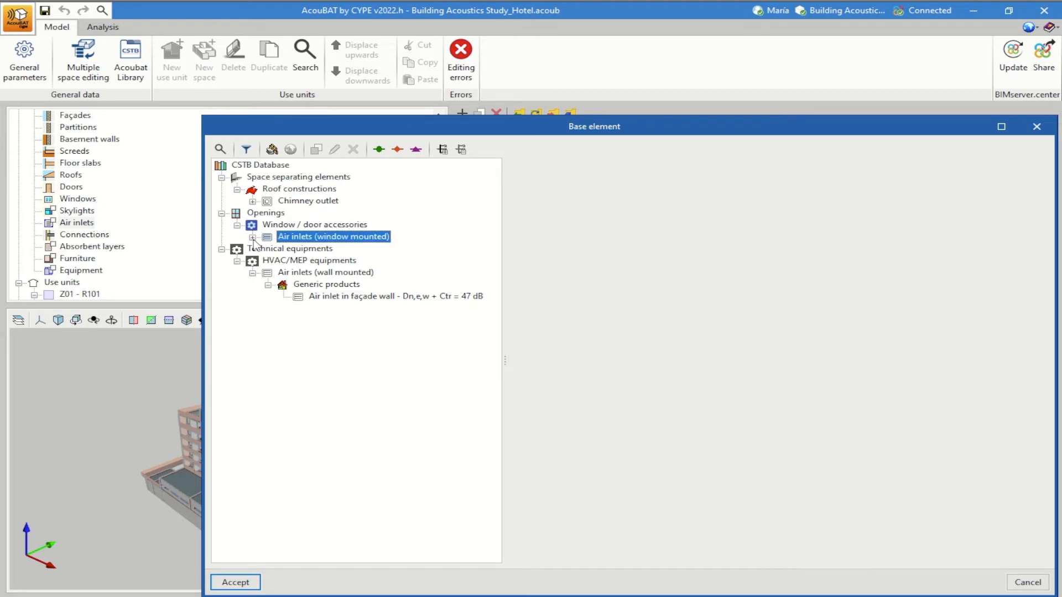
pyautogui.click(253, 238)
pyautogui.click(326, 249)
pyautogui.click(269, 249)
pyautogui.click(322, 261)
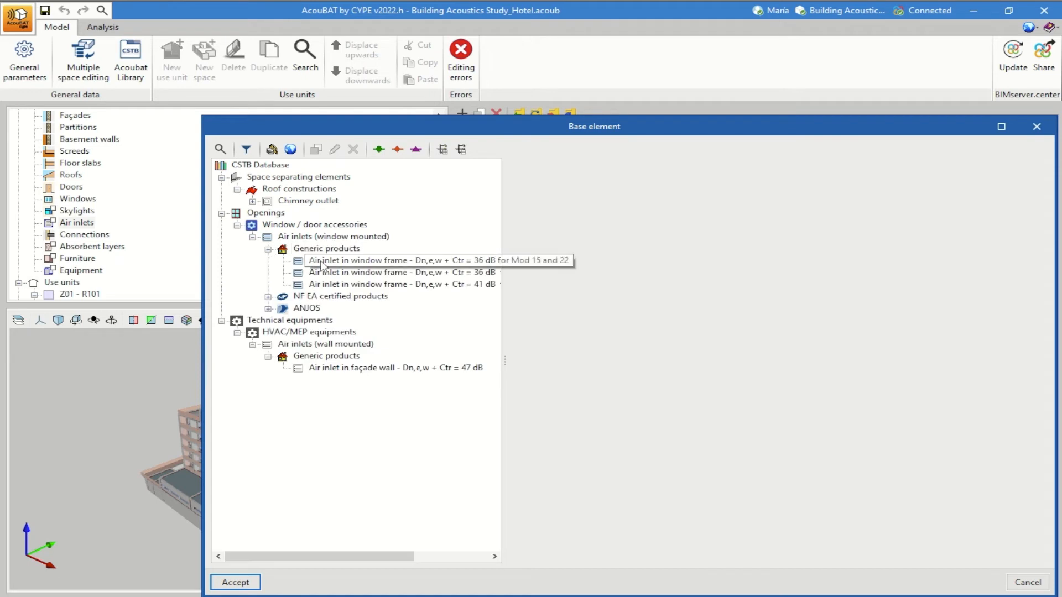
pyautogui.click(268, 297)
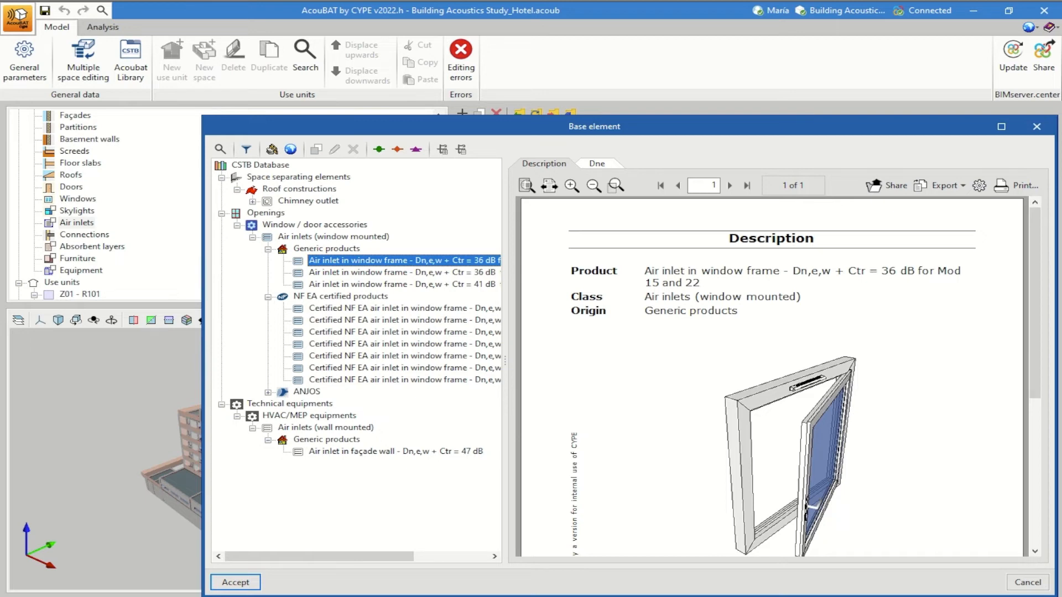
pyautogui.click(235, 582)
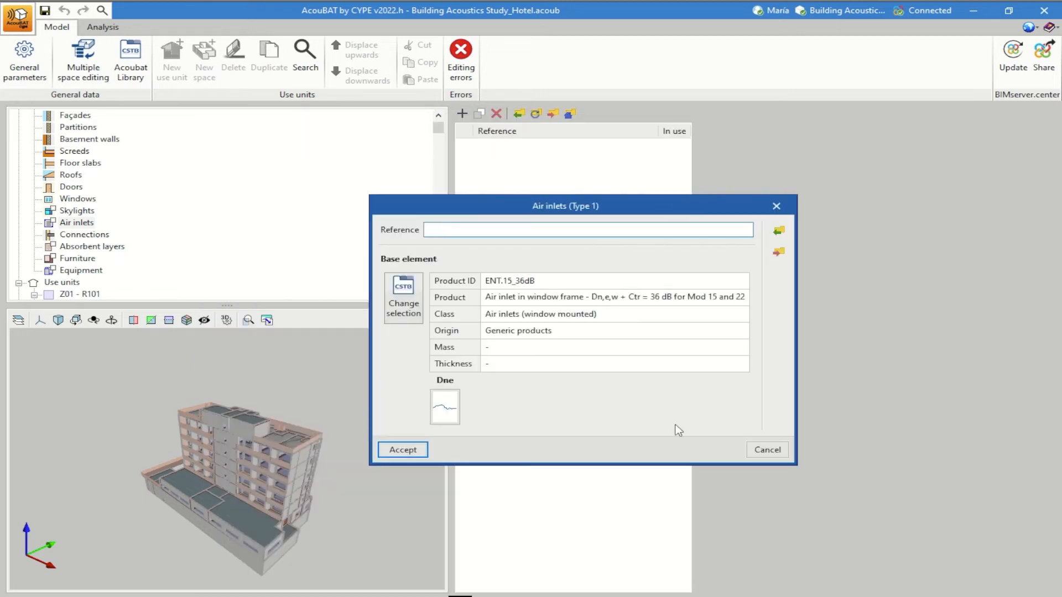
pyautogui.click(766, 449)
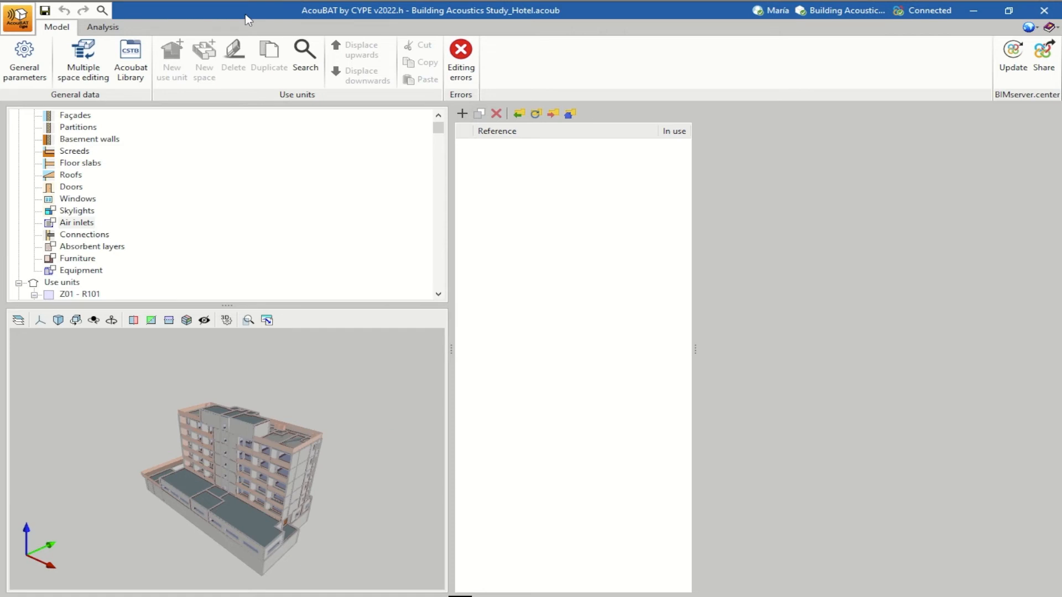
# - Save the current hotel project and start a new job with the file name Restaurant
pyautogui.click(21, 25)
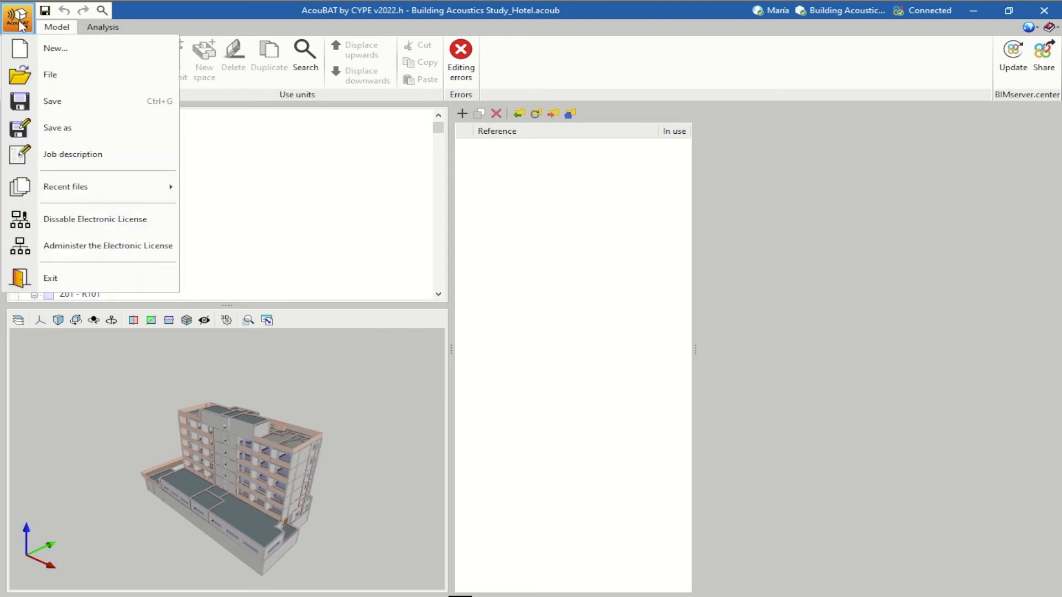
pyautogui.click(44, 51)
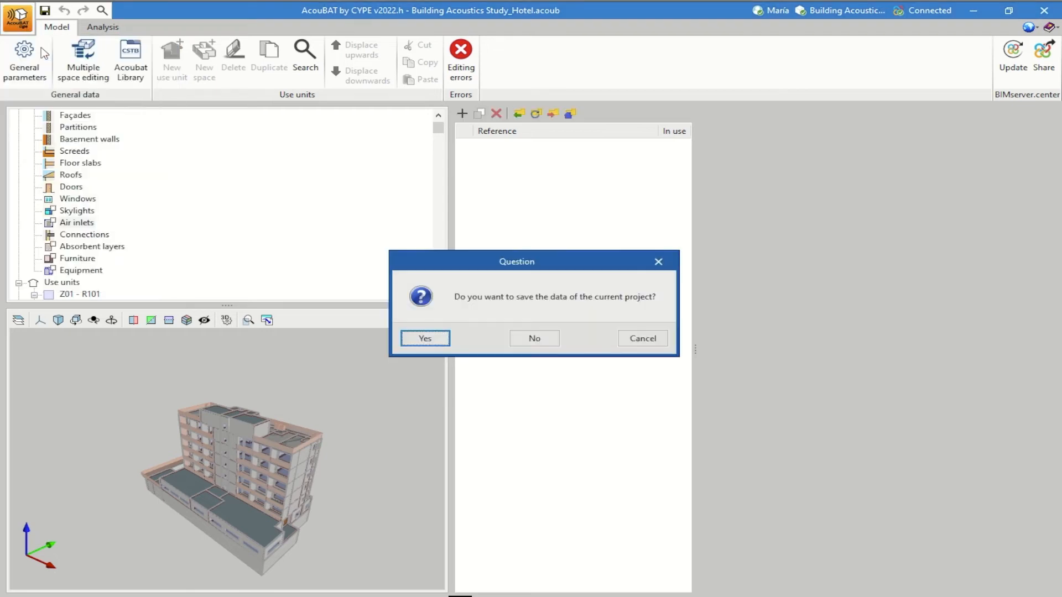
pyautogui.click(422, 339)
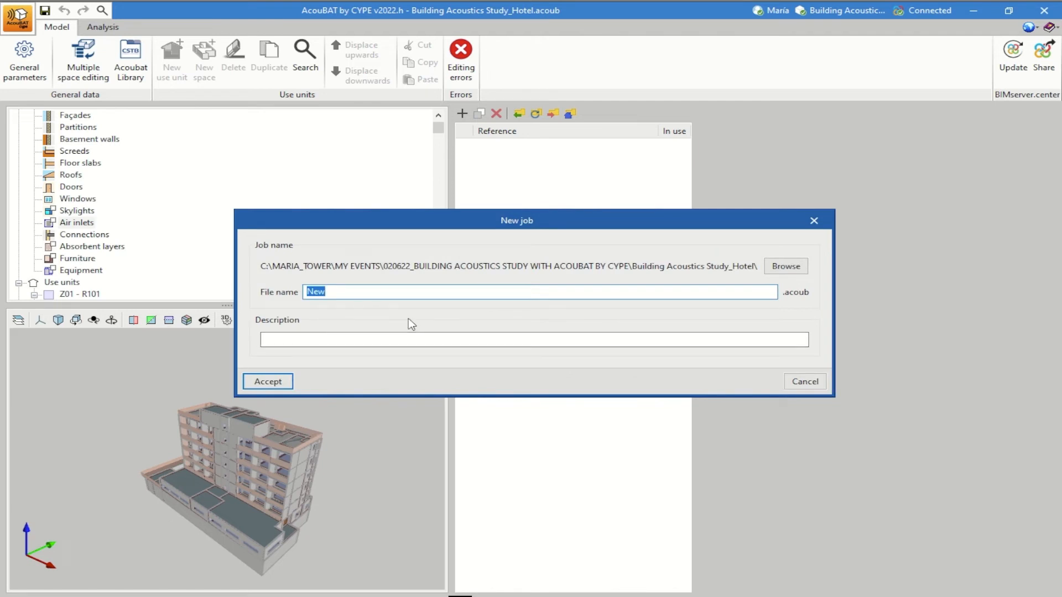
pyautogui.write('rEstaurant')
# - Store the new job in the Building Acoustics Study_Restaurant folder, overwriting the existing Restaurant.acoub file
pyautogui.click(783, 267)
pyautogui.click(361, 246)
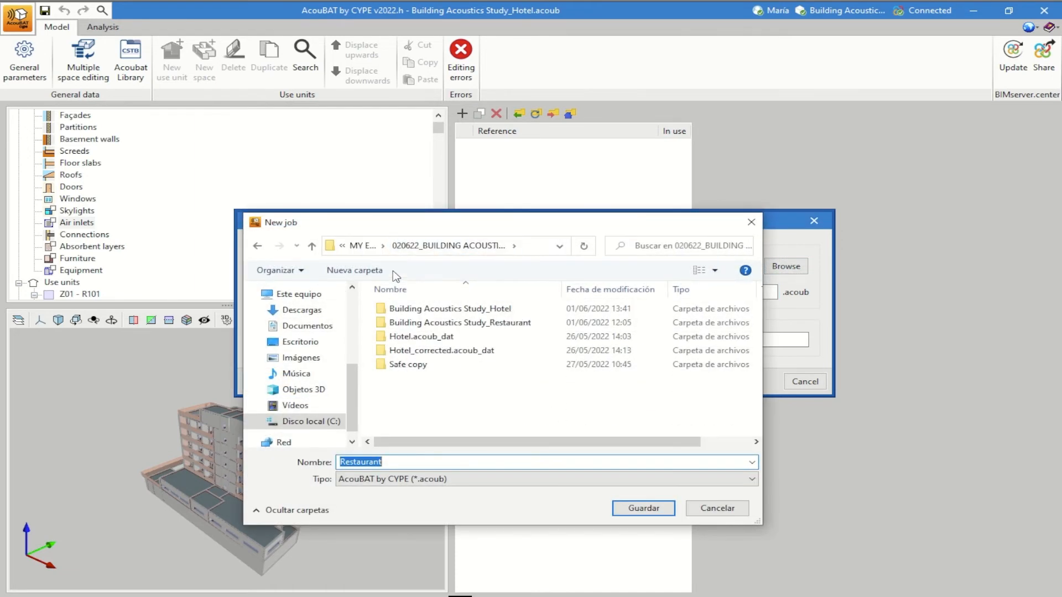
pyautogui.click(439, 326)
pyautogui.doubleClick(439, 325)
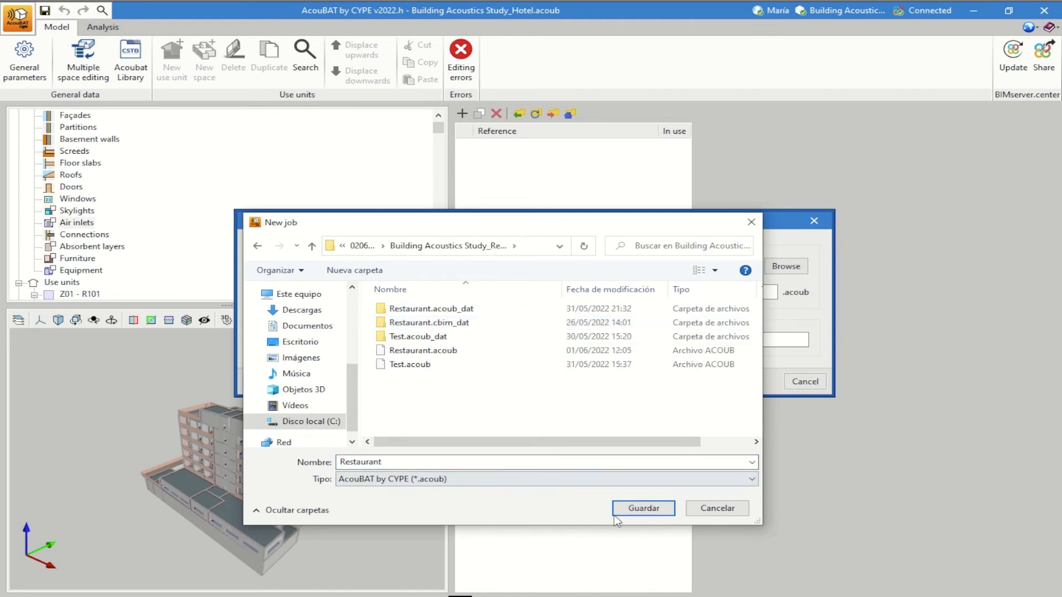
pyautogui.click(641, 513)
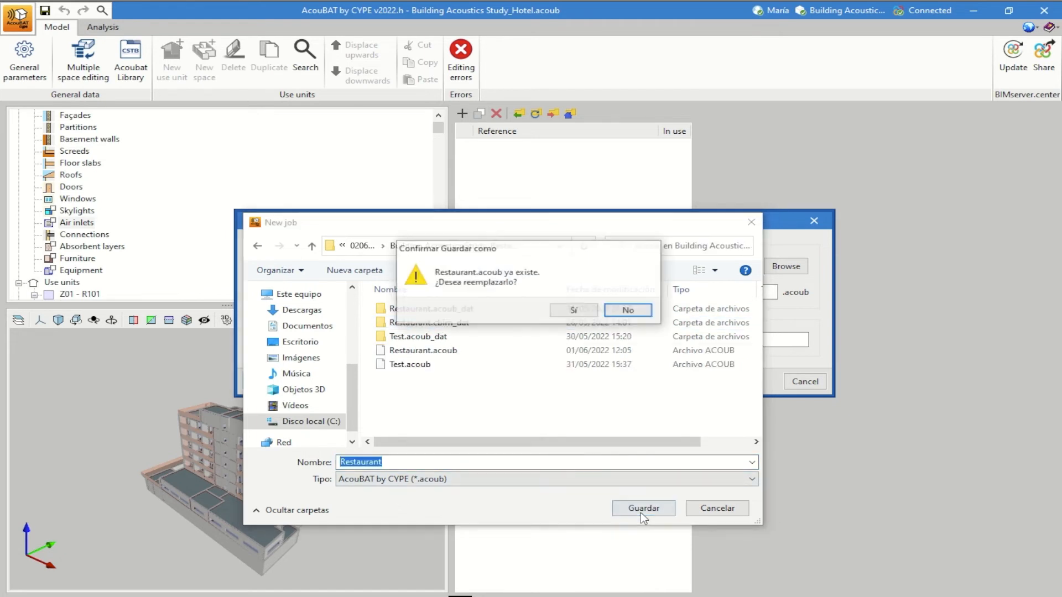
pyautogui.click(575, 311)
pyautogui.click(268, 382)
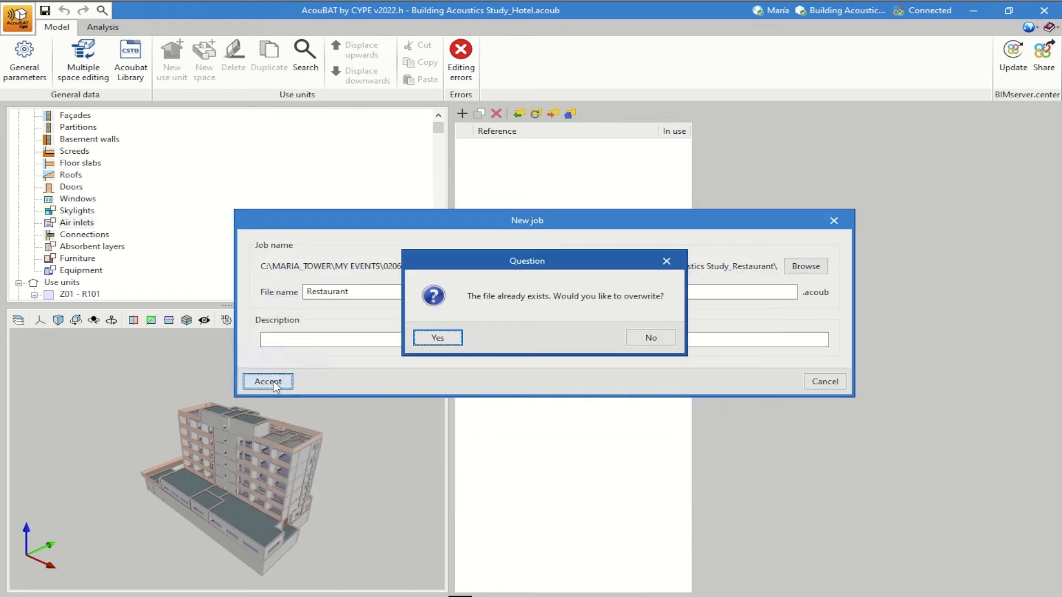
pyautogui.click(454, 338)
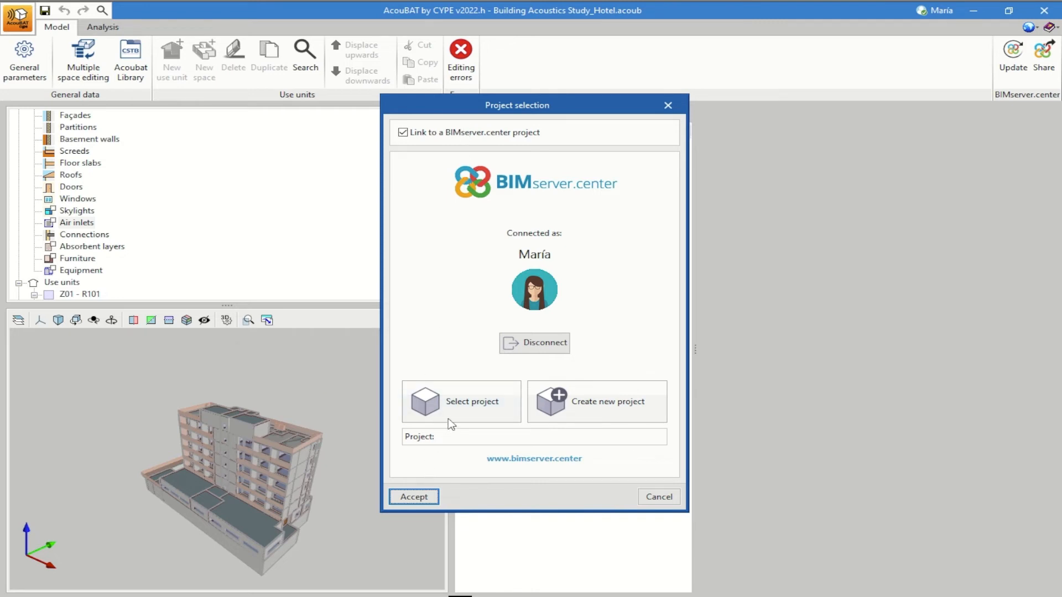
# - Link the new job to the BIMserver.center project Building Acoustics Study_Restaurant
pyautogui.click(453, 402)
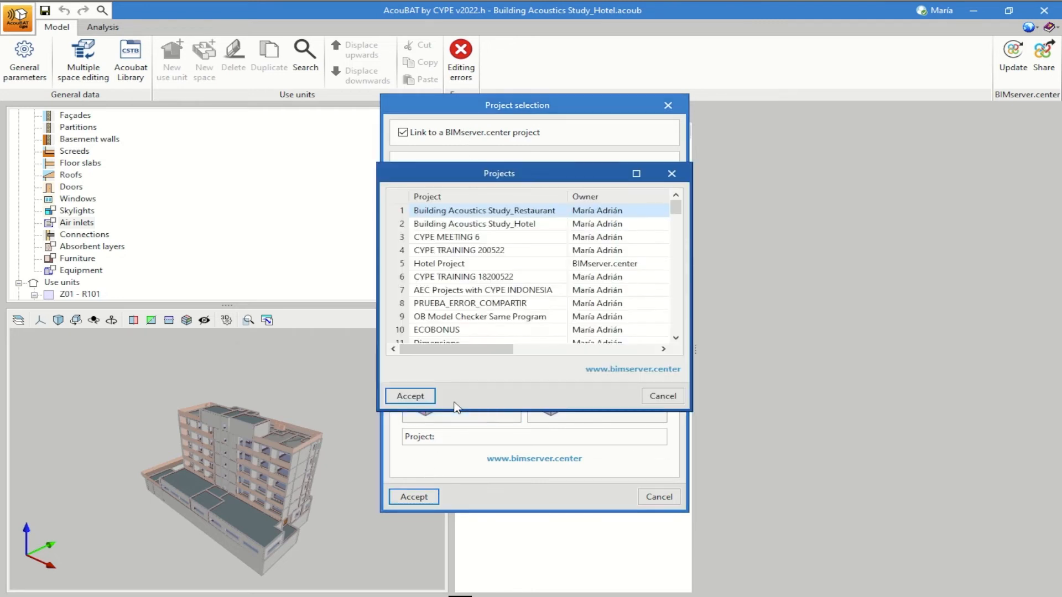
pyautogui.doubleClick(514, 214)
pyautogui.click(415, 497)
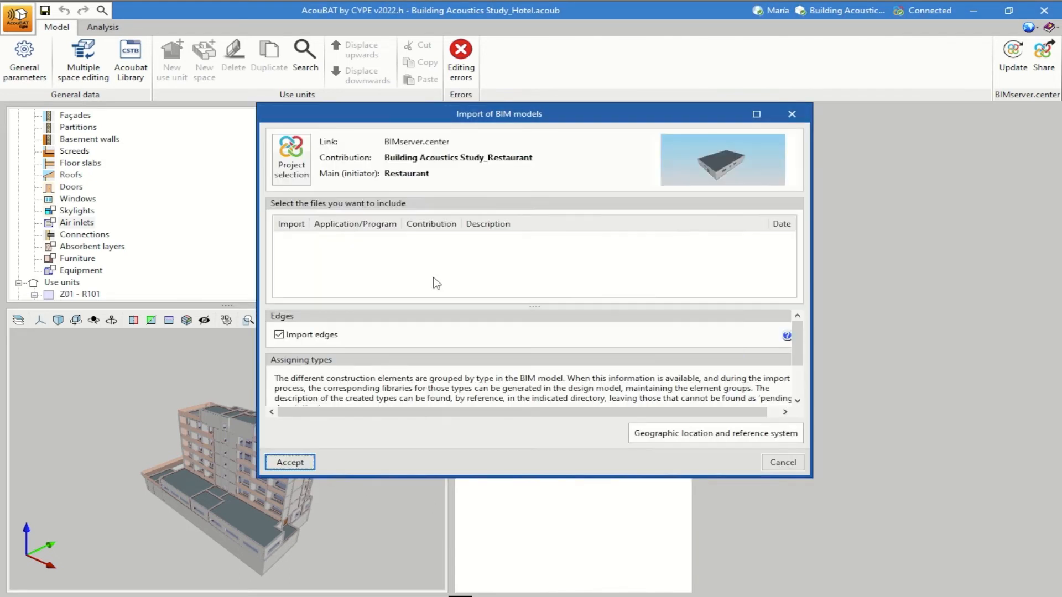
# - Import the linked Restaurant BIM model with its edges into the job and inspect the building in 3D
pyautogui.click(290, 463)
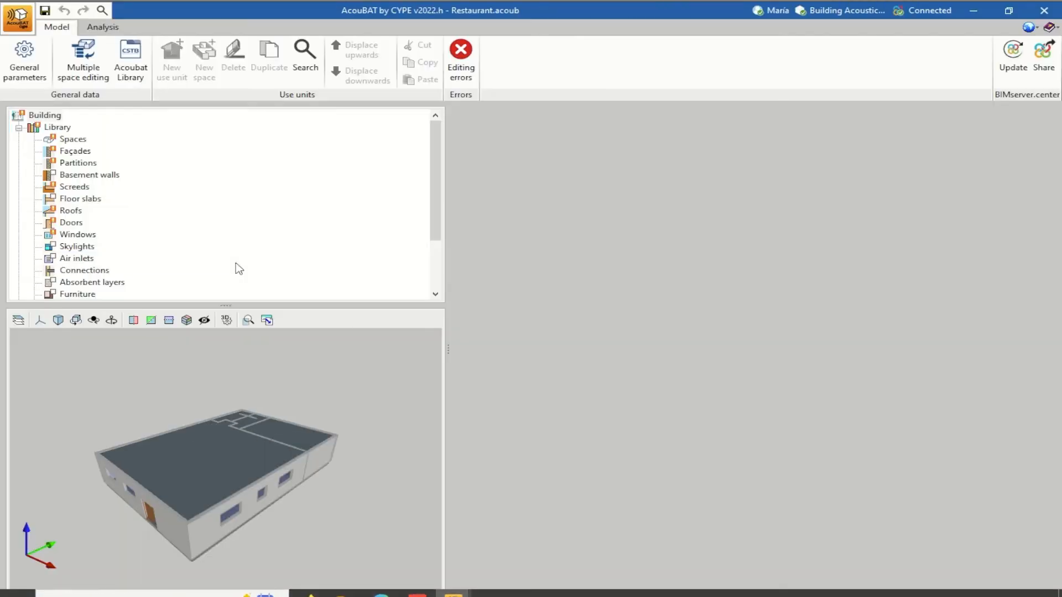
pyautogui.moveTo(148, 466); pyautogui.dragTo(248, 509)
pyautogui.scroll(2, 248, 509)
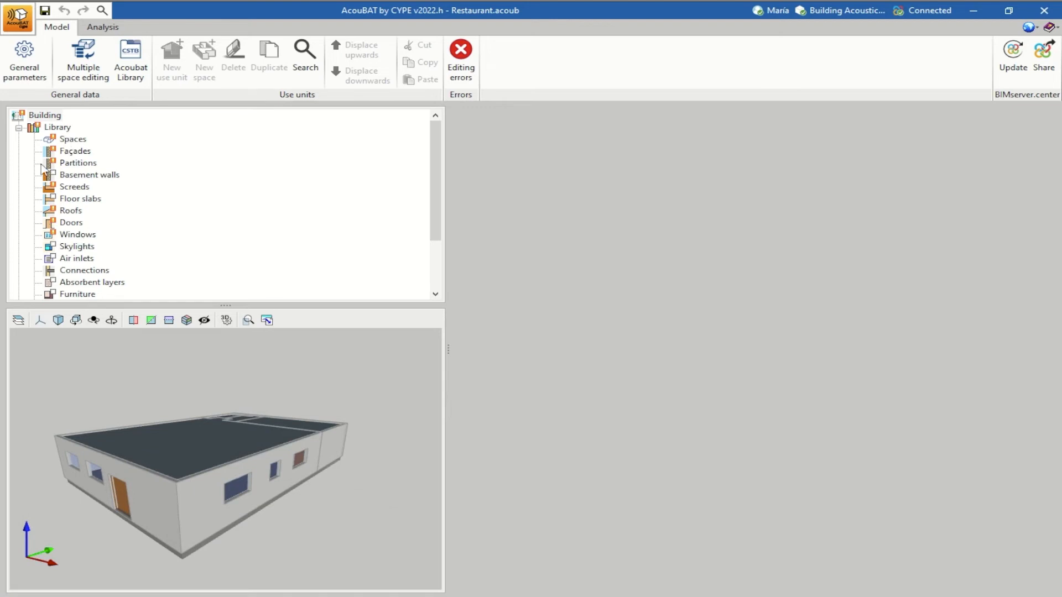
# - Review the imported library's spaces, façades, partitions, basement walls, screeds and roofs, and return to the whole building
pyautogui.click(59, 141)
pyautogui.click(63, 153)
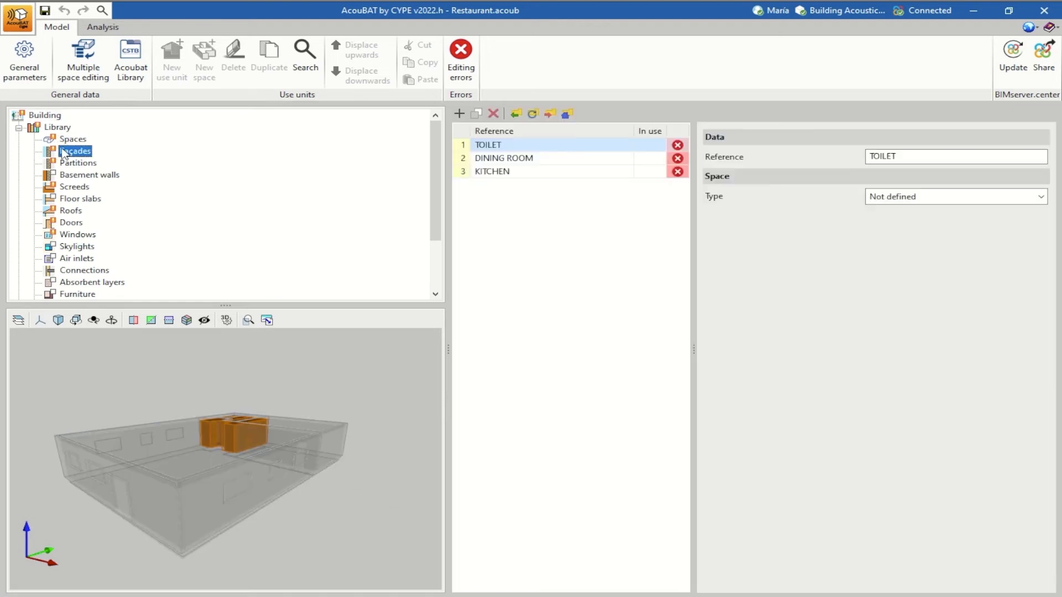
pyautogui.click(65, 164)
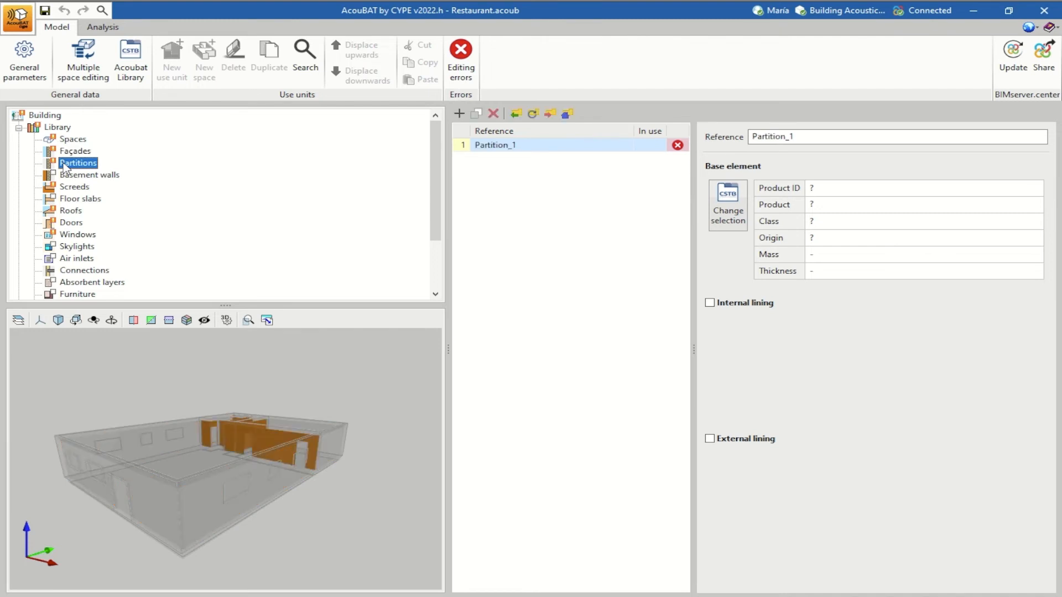
pyautogui.click(66, 176)
pyautogui.click(68, 188)
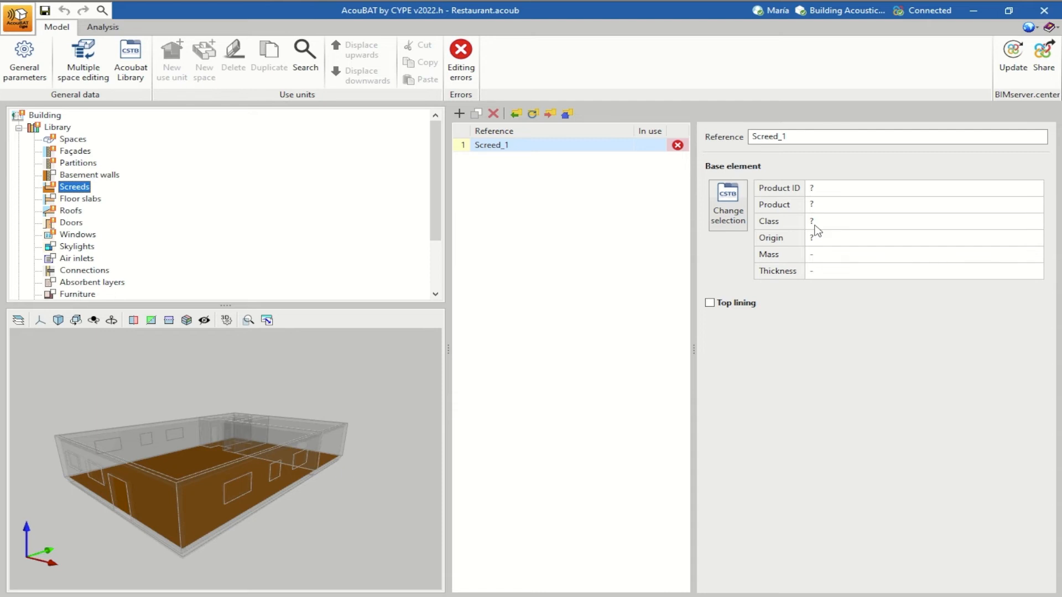
pyautogui.click(69, 211)
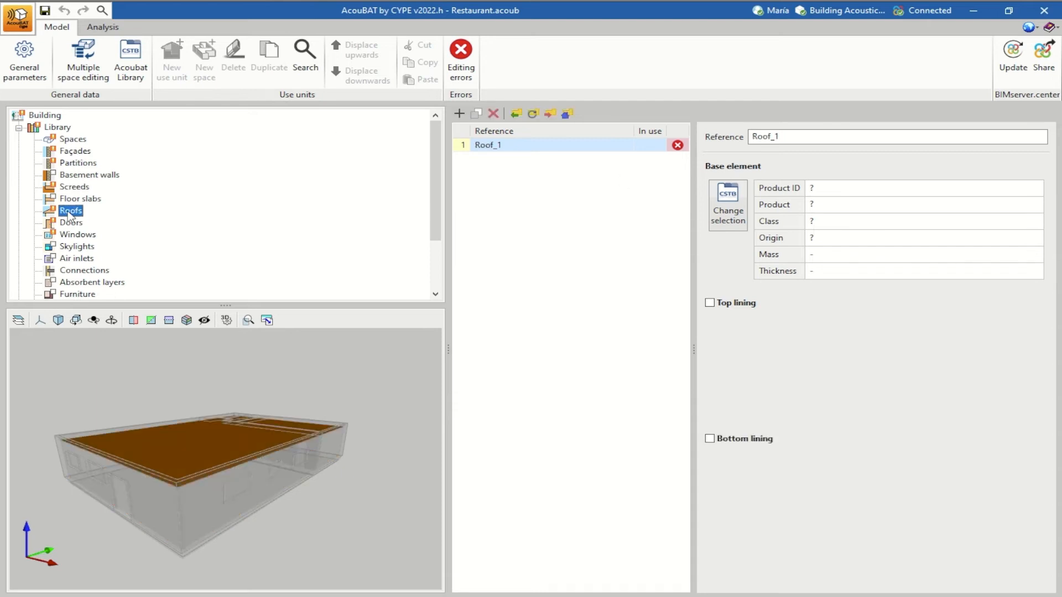
pyautogui.click(52, 117)
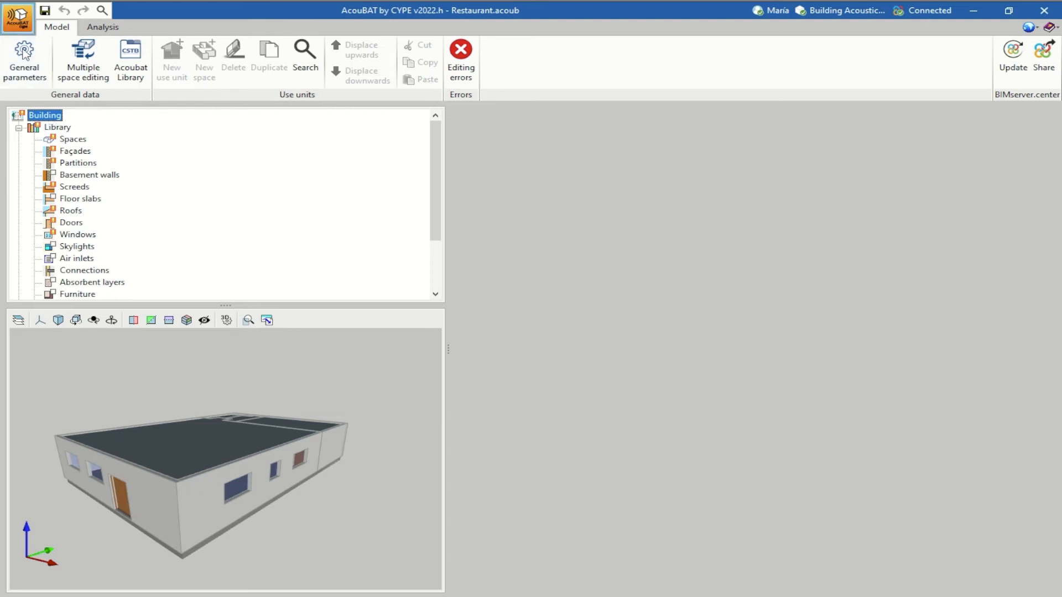
# - Check the general parameters for the types of spaces for the acoustic analysis and the interaction between space types
pyautogui.click(23, 74)
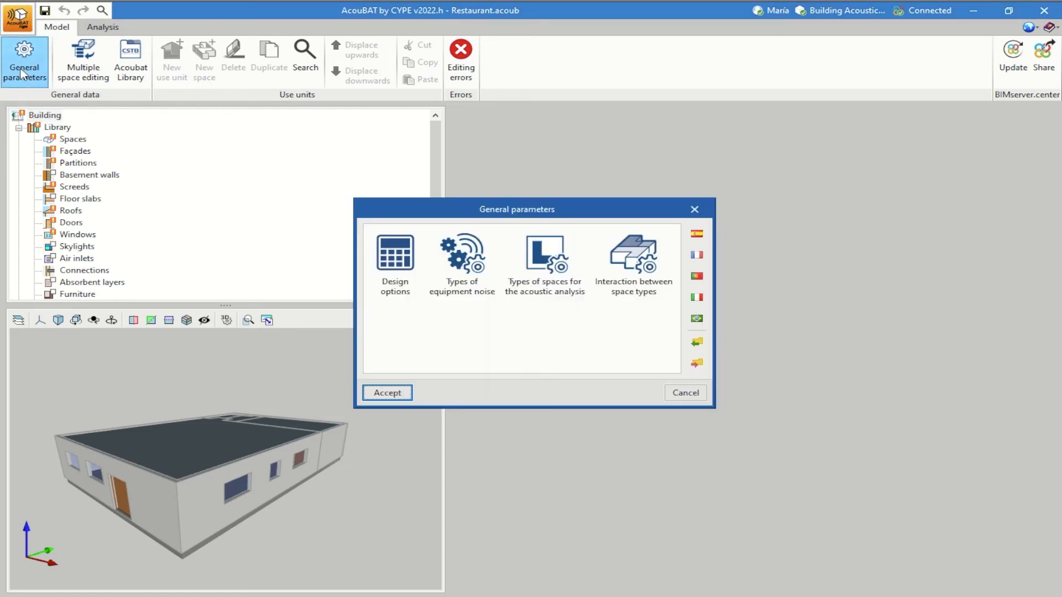
pyautogui.click(532, 291)
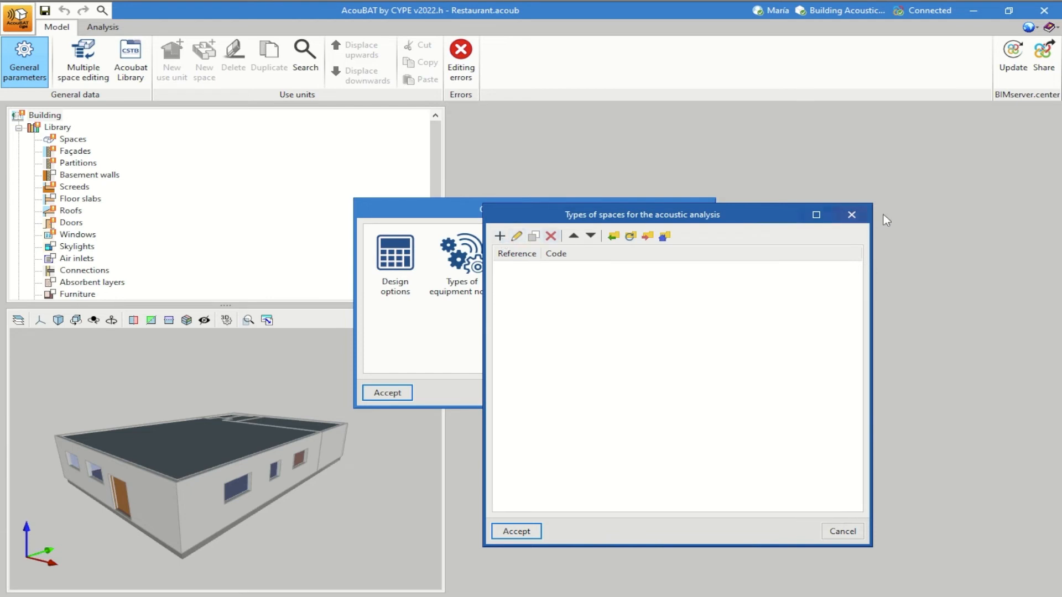
pyautogui.click(852, 215)
pyautogui.click(618, 275)
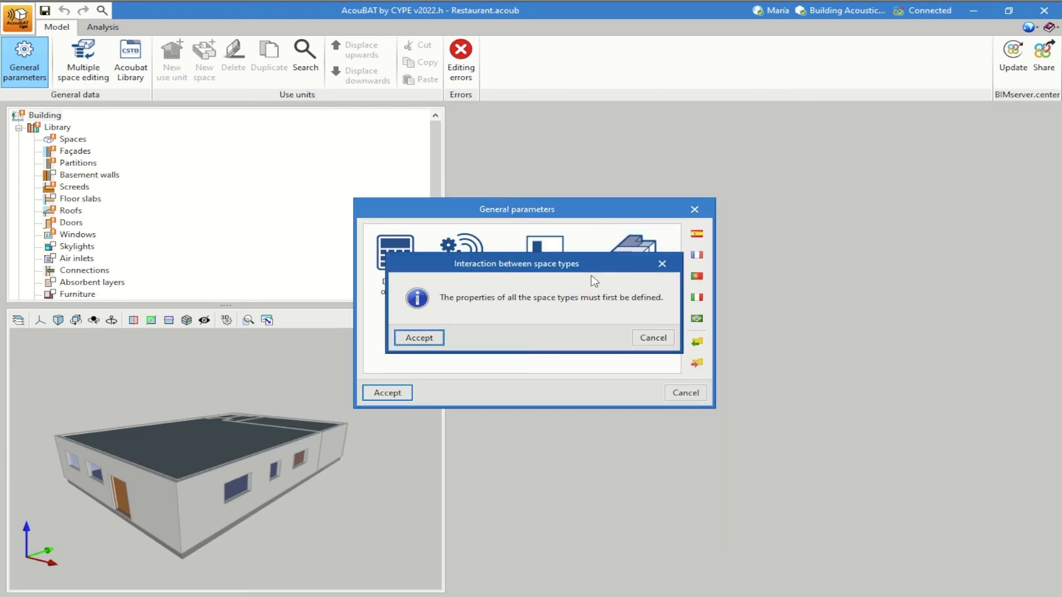
pyautogui.click(662, 266)
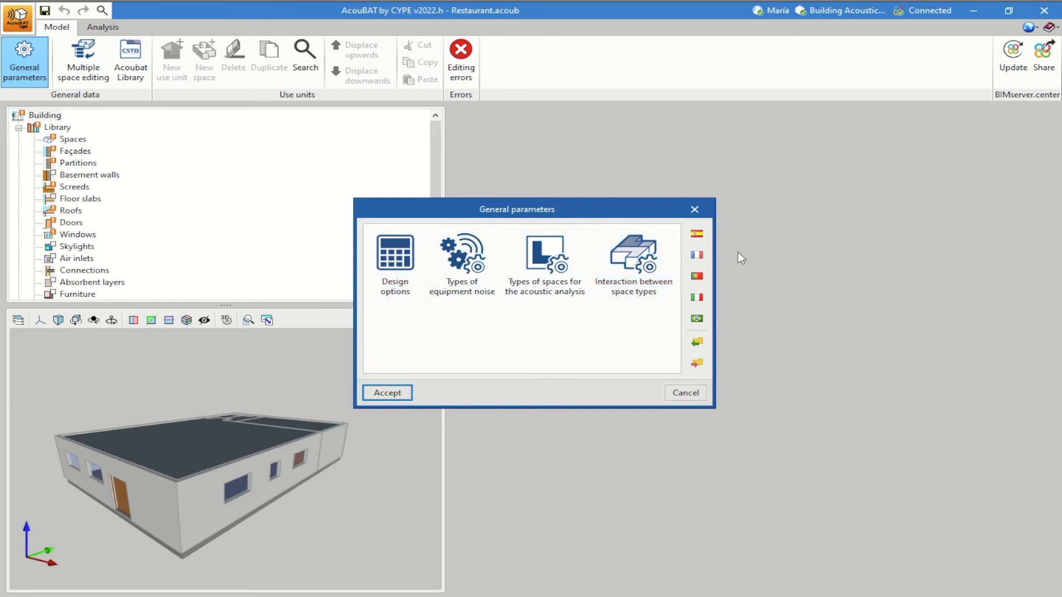
# - Import a saved set of general parameters and open its types of spaces for the acoustic analysis
pyautogui.click(698, 346)
pyautogui.click(394, 369)
pyautogui.click(565, 289)
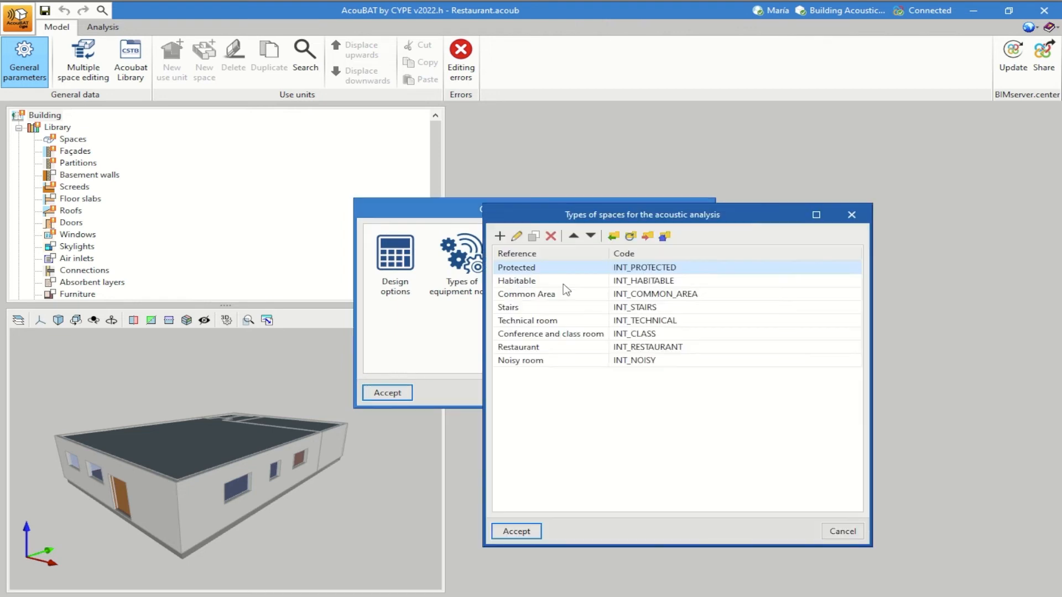
# - Examine the sound insulation and sound conditioning settings of the Restaurant space type and accept the list of space types
pyautogui.click(529, 284)
pyautogui.click(527, 299)
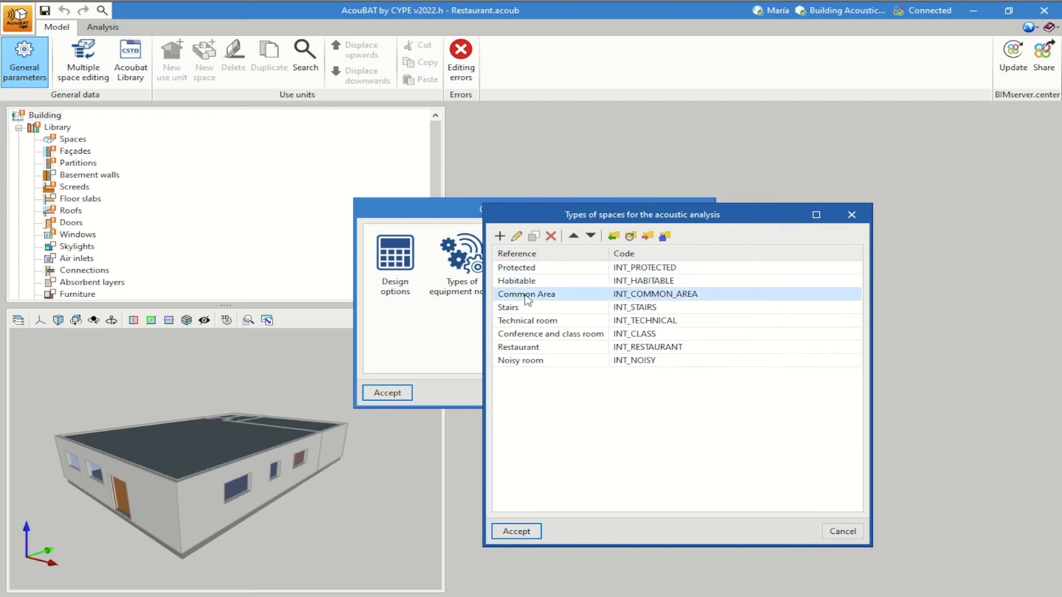
pyautogui.click(522, 349)
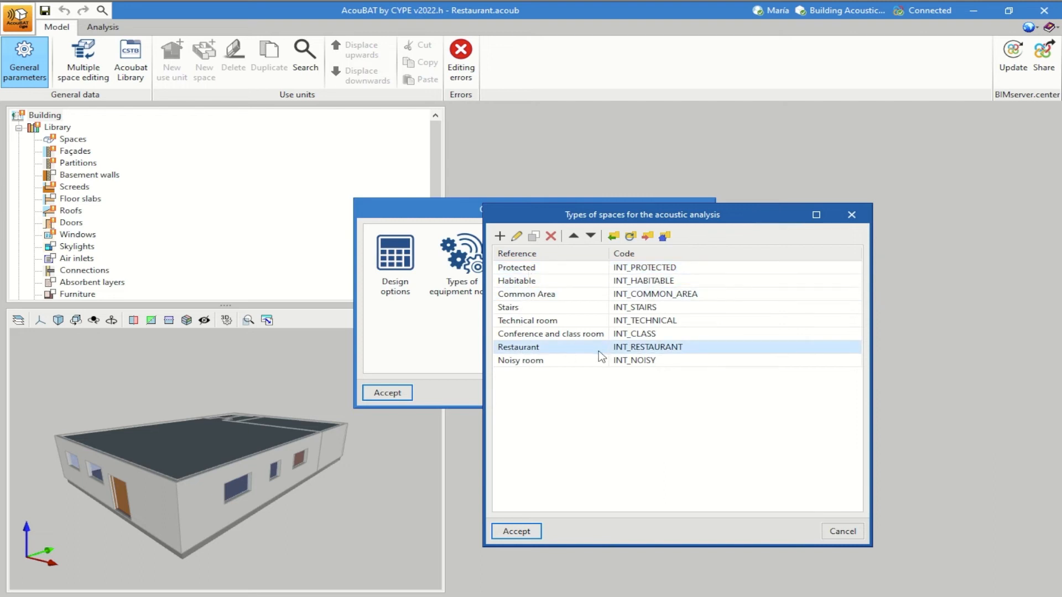
pyautogui.click(517, 236)
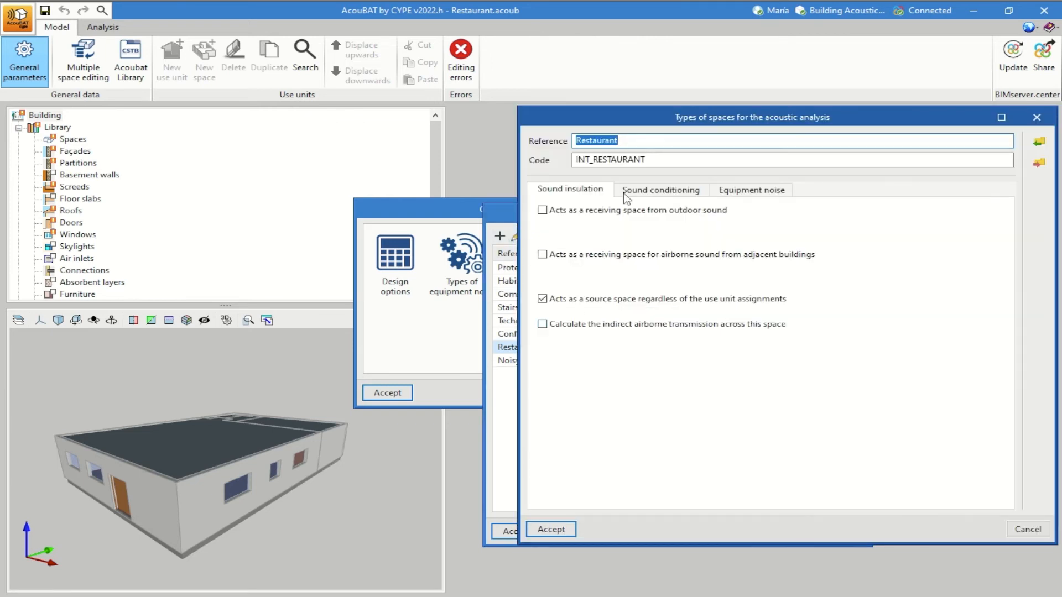
pyautogui.click(660, 192)
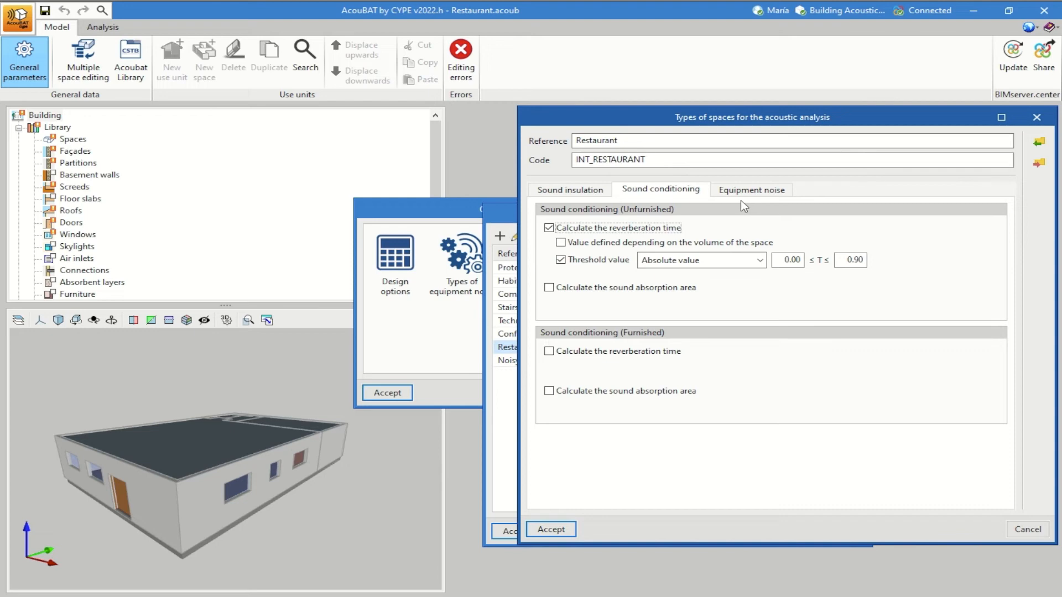
pyautogui.click(551, 529)
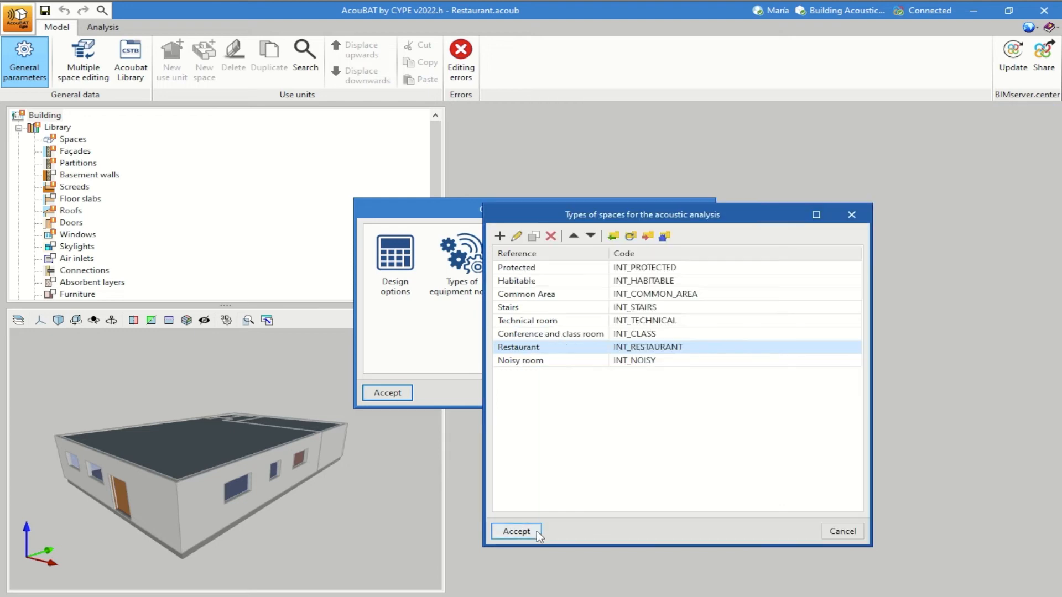
pyautogui.click(532, 531)
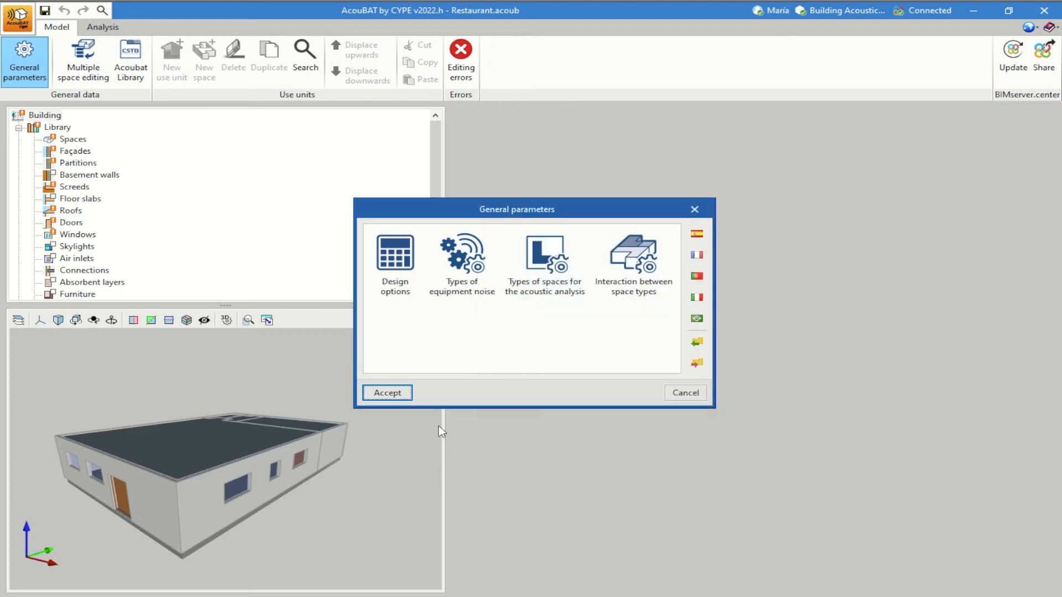
# - Review the interaction between space types for the Protected and Restaurant receivers, and accept the general parameters
pyautogui.click(645, 275)
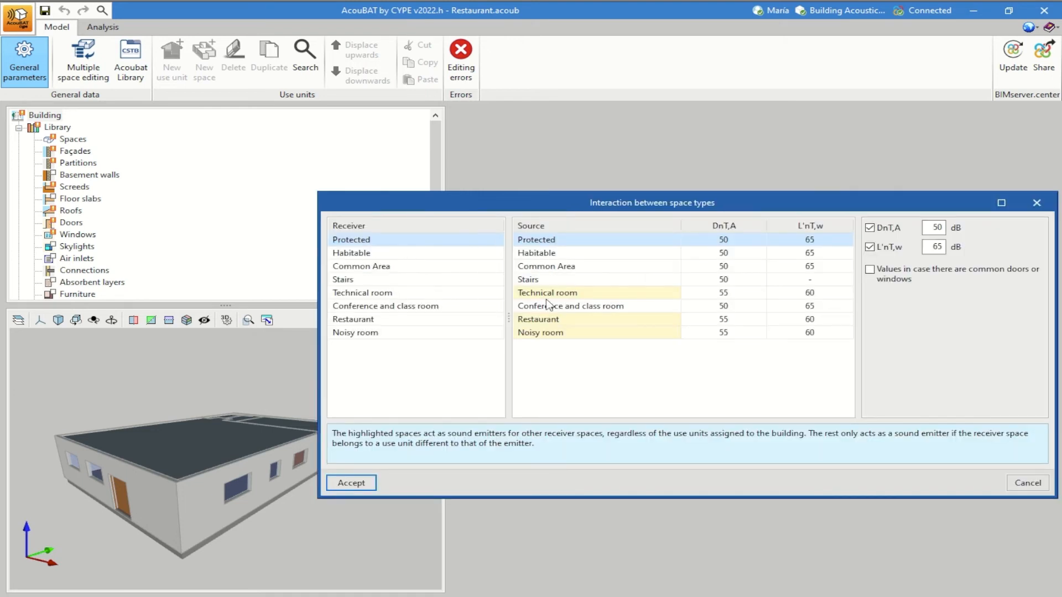
pyautogui.click(551, 321)
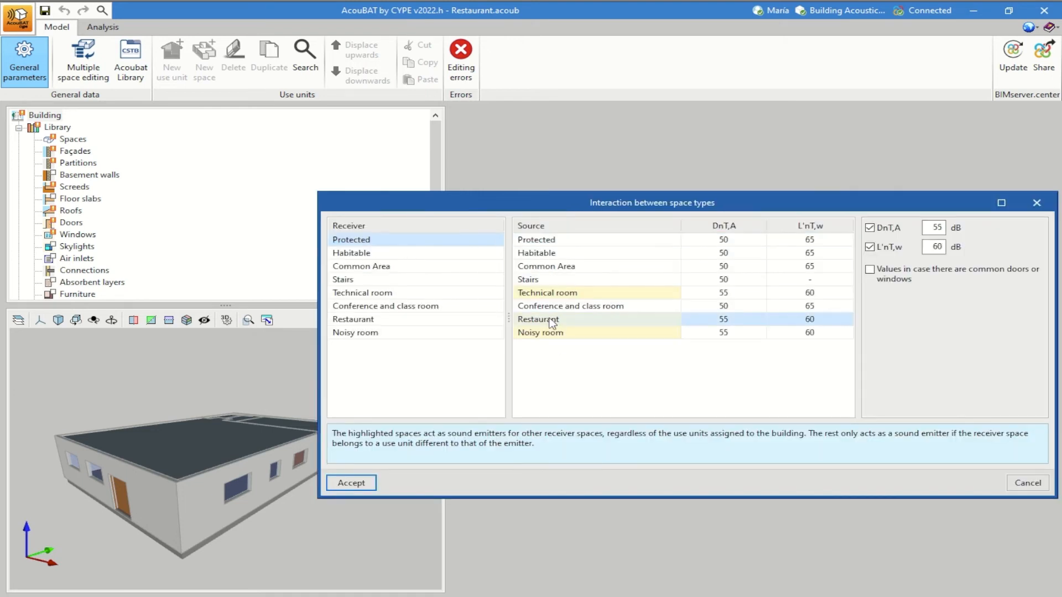
pyautogui.click(348, 320)
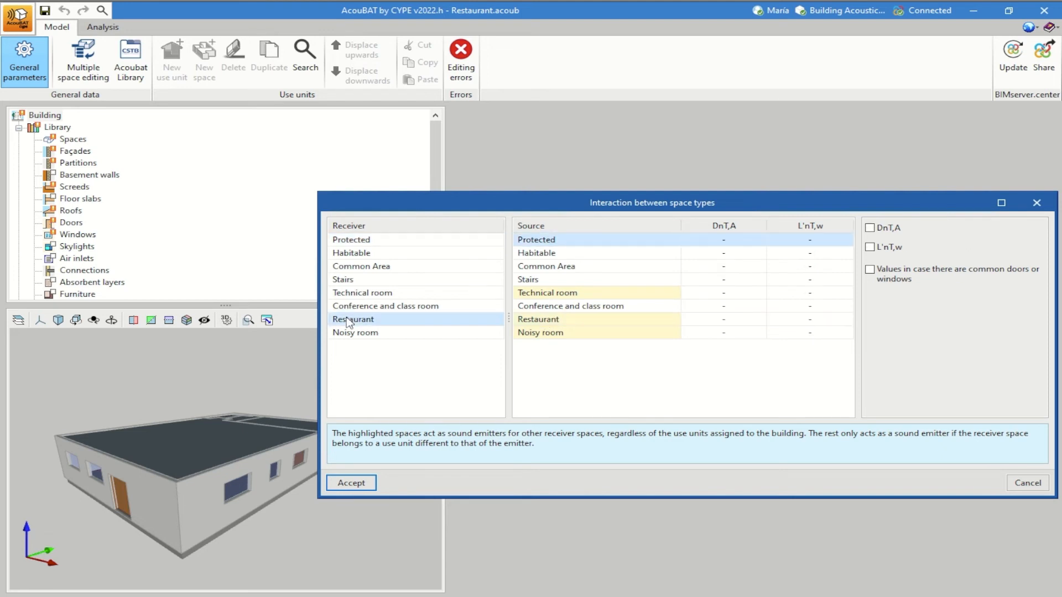
pyautogui.click(549, 295)
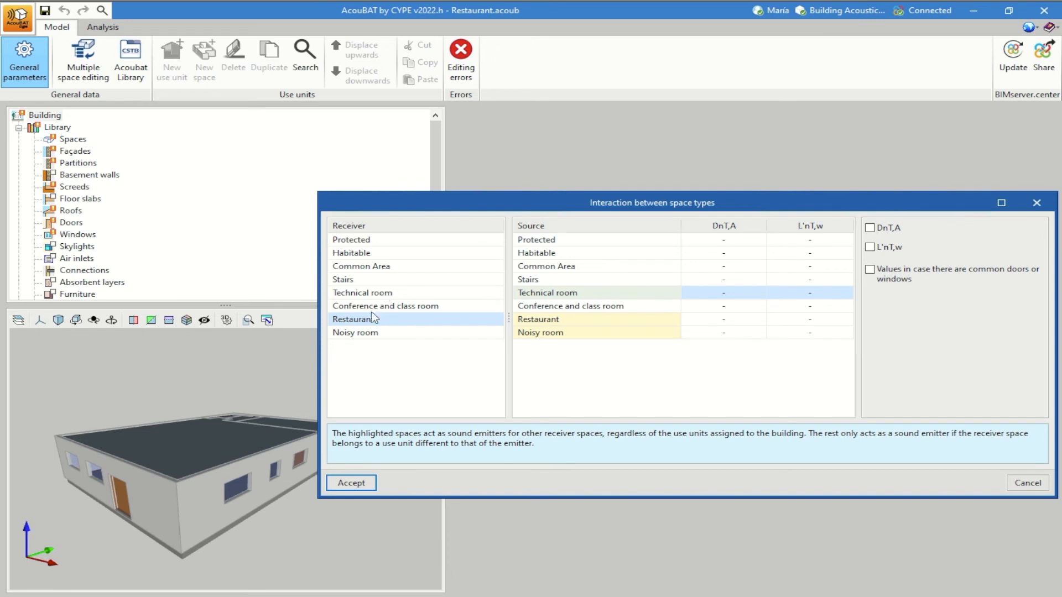
pyautogui.click(545, 321)
pyautogui.click(547, 334)
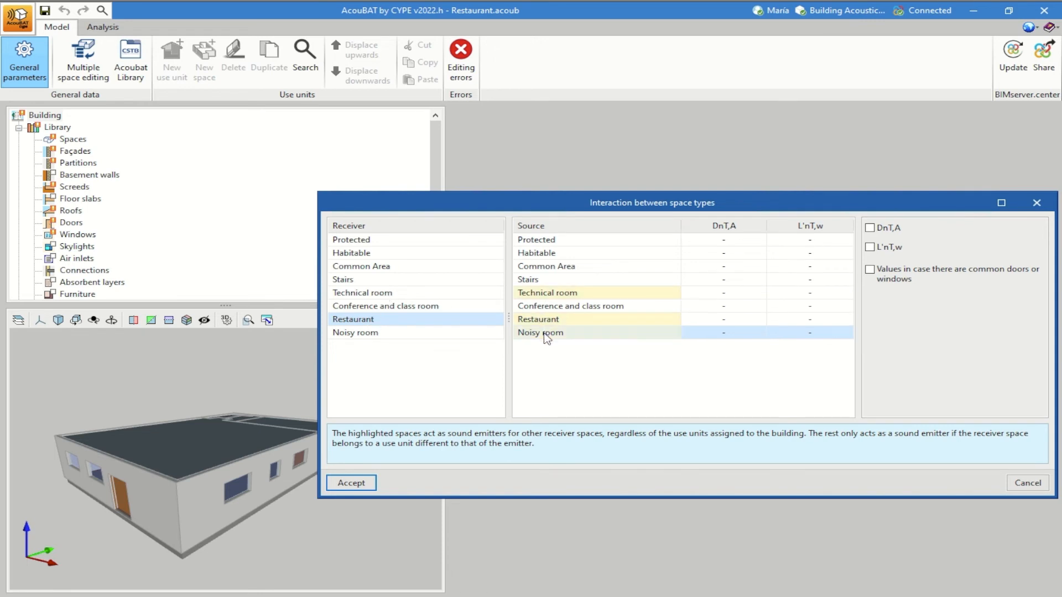
pyautogui.click(378, 243)
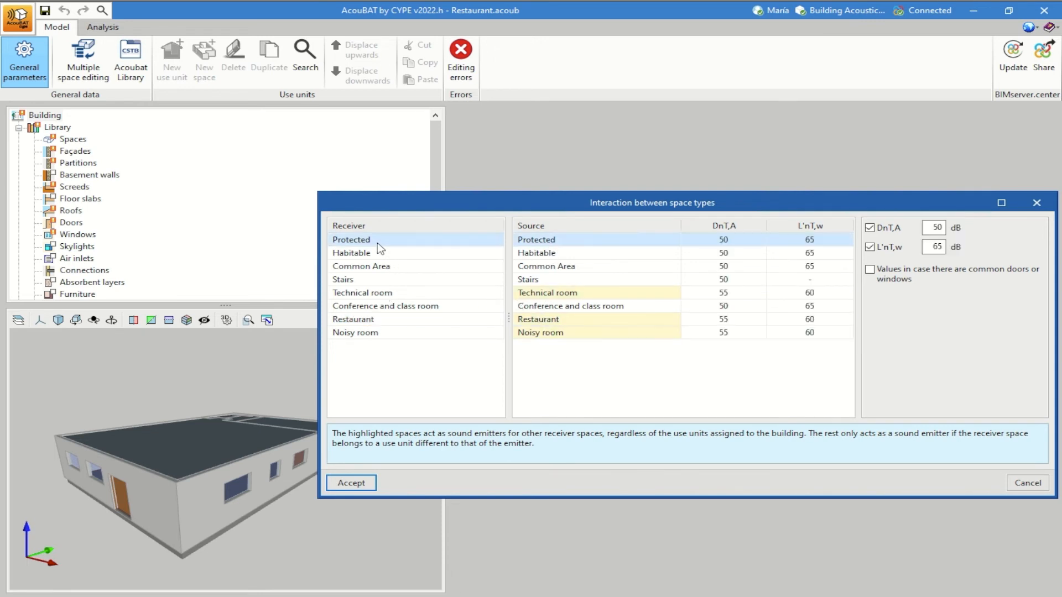
pyautogui.click(544, 321)
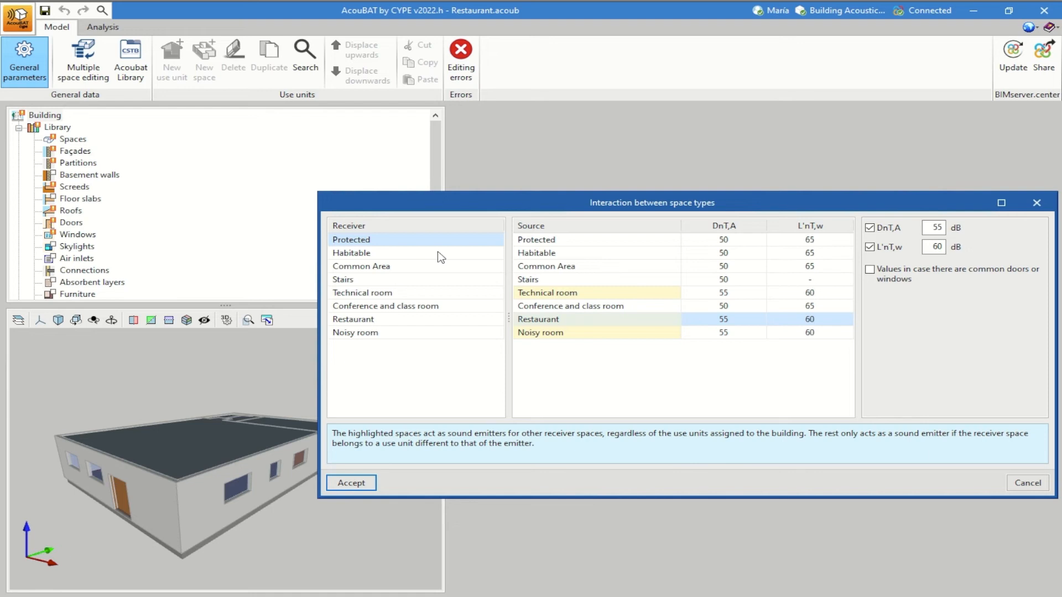
pyautogui.click(354, 484)
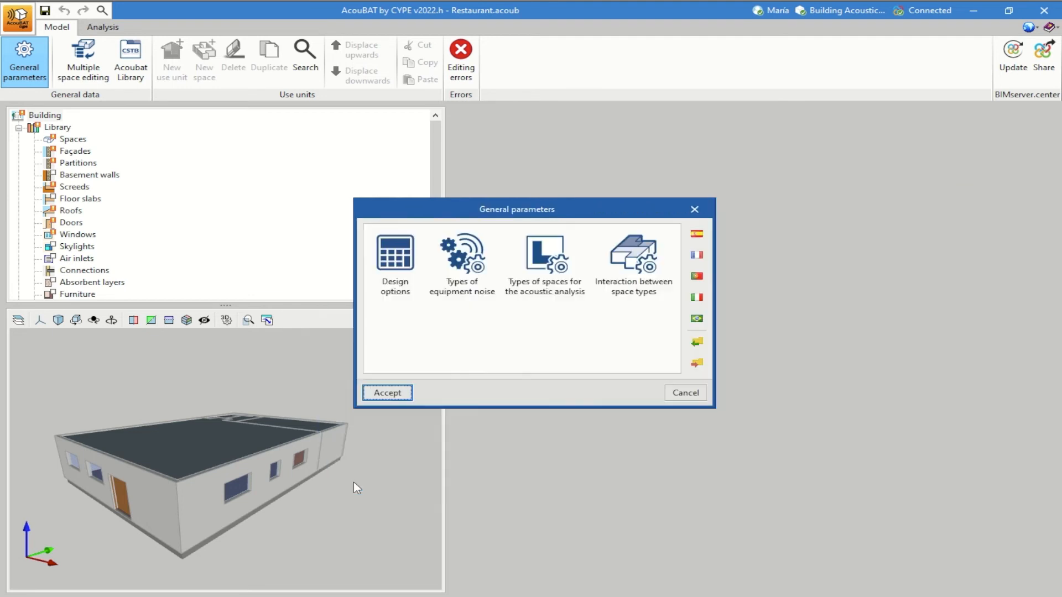
pyautogui.click(386, 394)
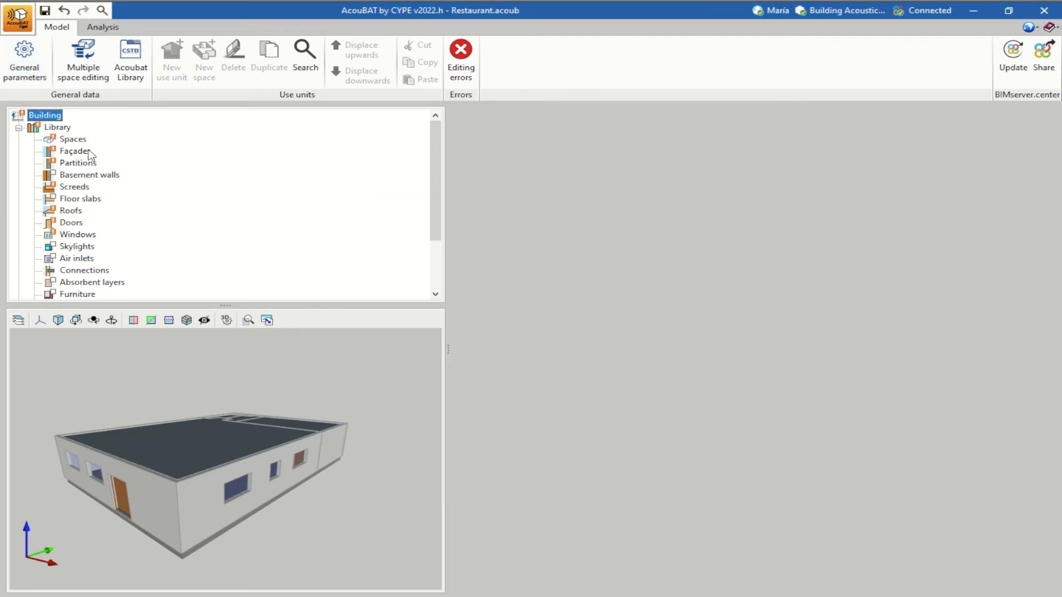
# - Set the TOILET space to Defined and assign it the Habitable type for the acoustic analysis
pyautogui.click(70, 140)
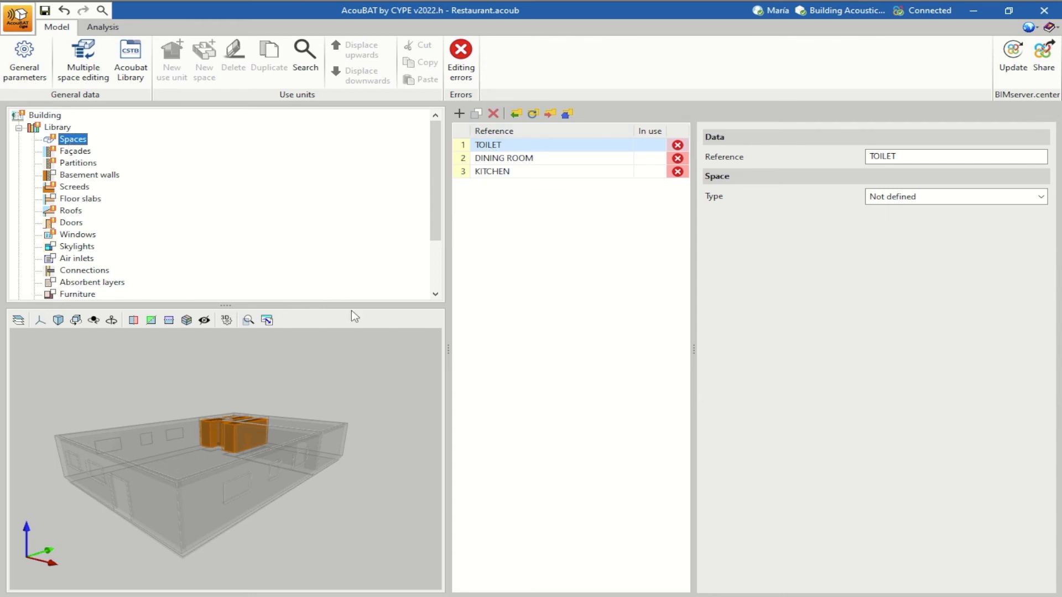
pyautogui.moveTo(278, 408)
pyautogui.mouseDown()
pyautogui.moveTo(288, 427)
pyautogui.moveTo(282, 418)
pyautogui.mouseUp()
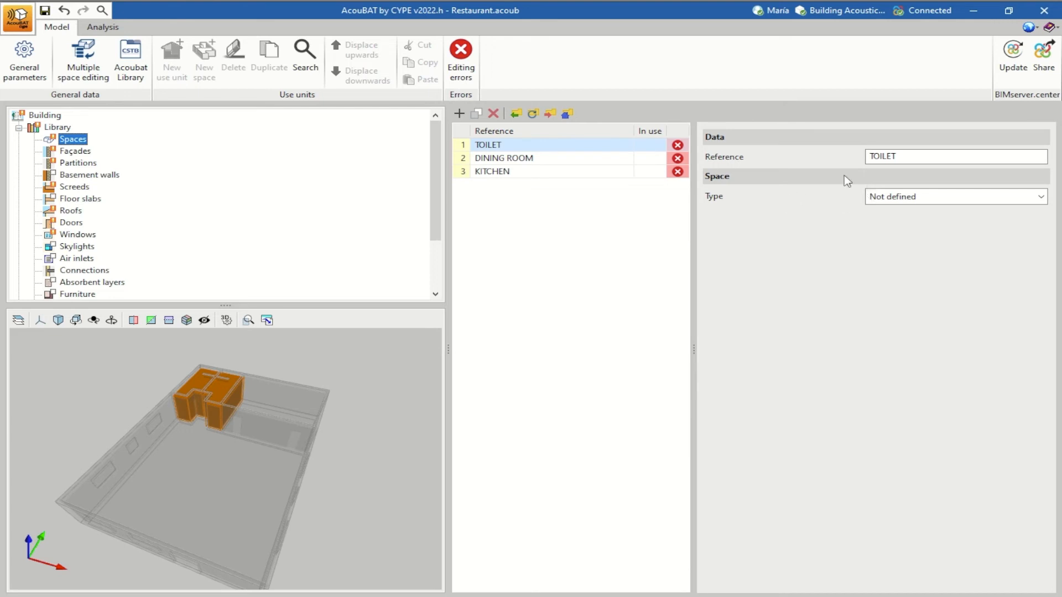
pyautogui.click(892, 198)
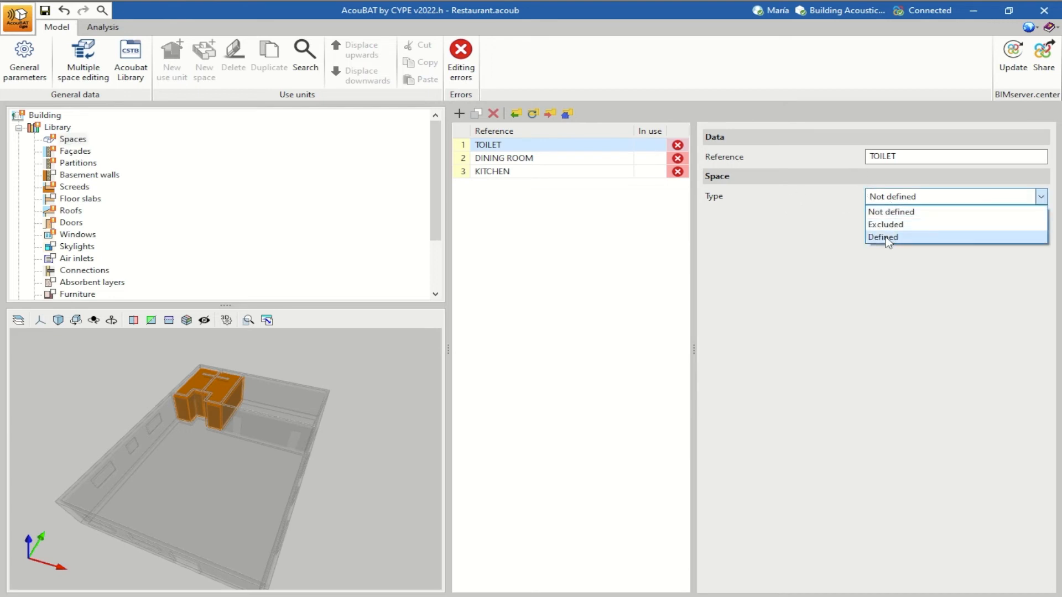
pyautogui.click(888, 237)
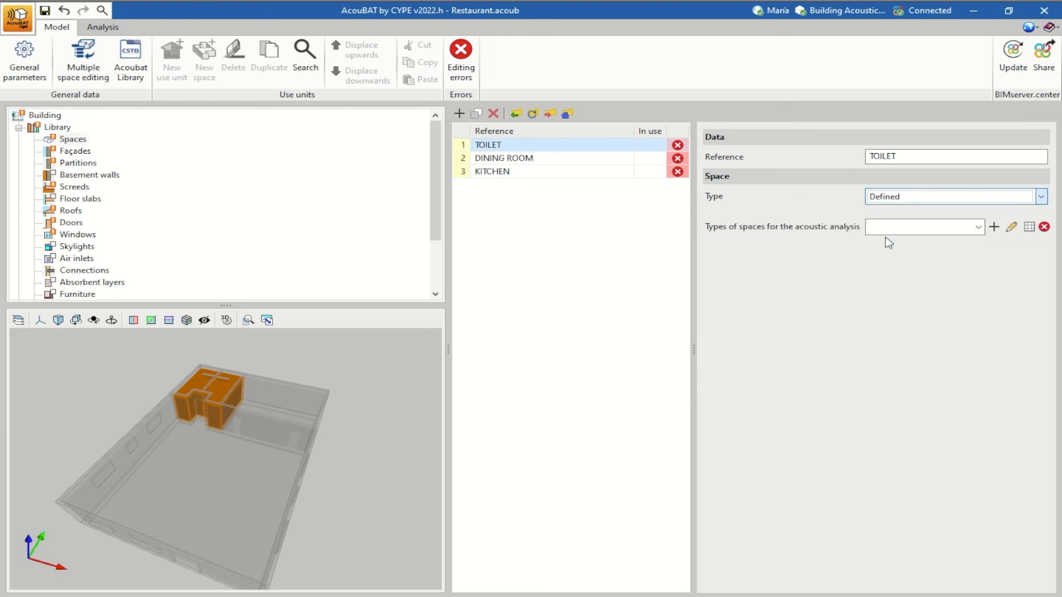
pyautogui.click(979, 228)
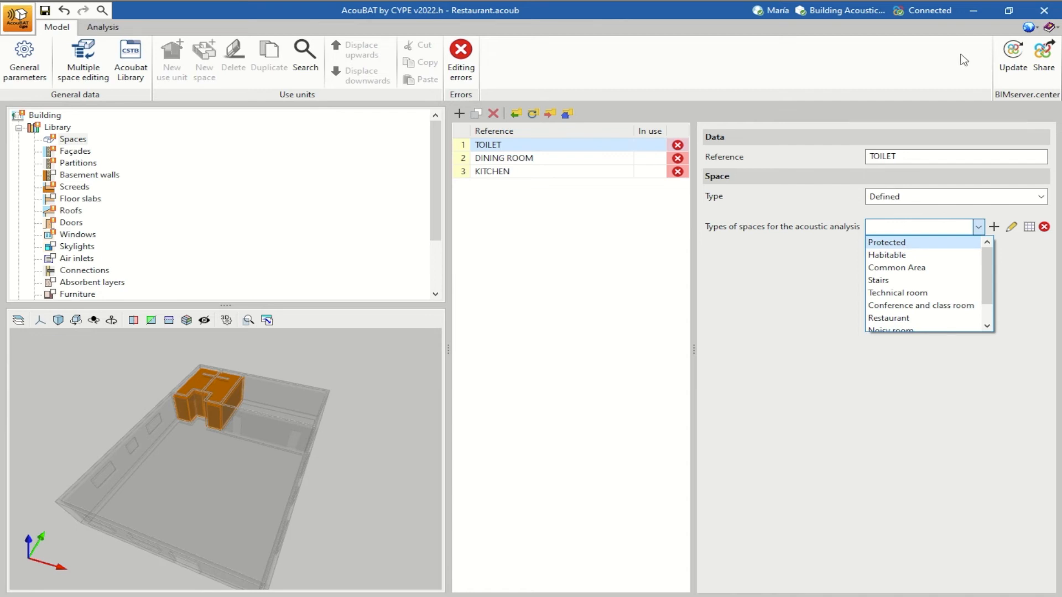
pyautogui.click(888, 256)
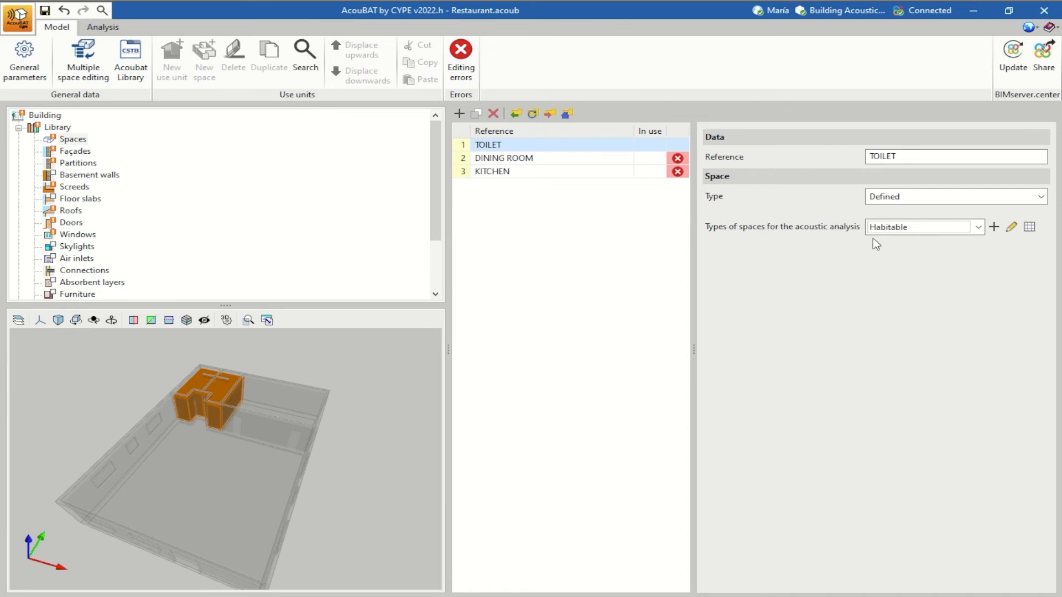
# - Set the DINING ROOM space to Defined and assign it the Restaurant type for the acoustic analysis
pyautogui.click(492, 163)
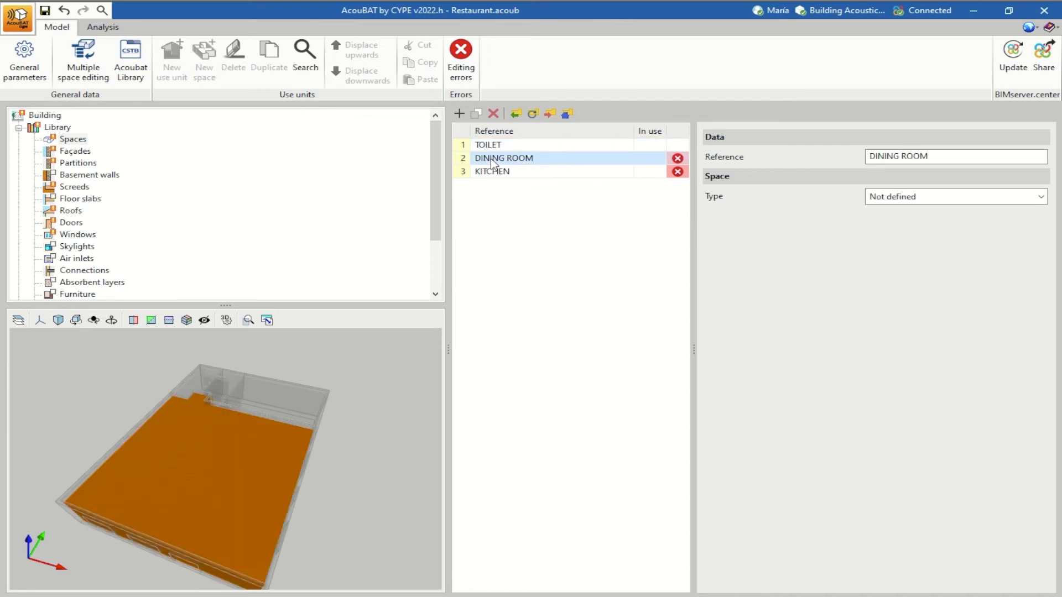
pyautogui.click(891, 200)
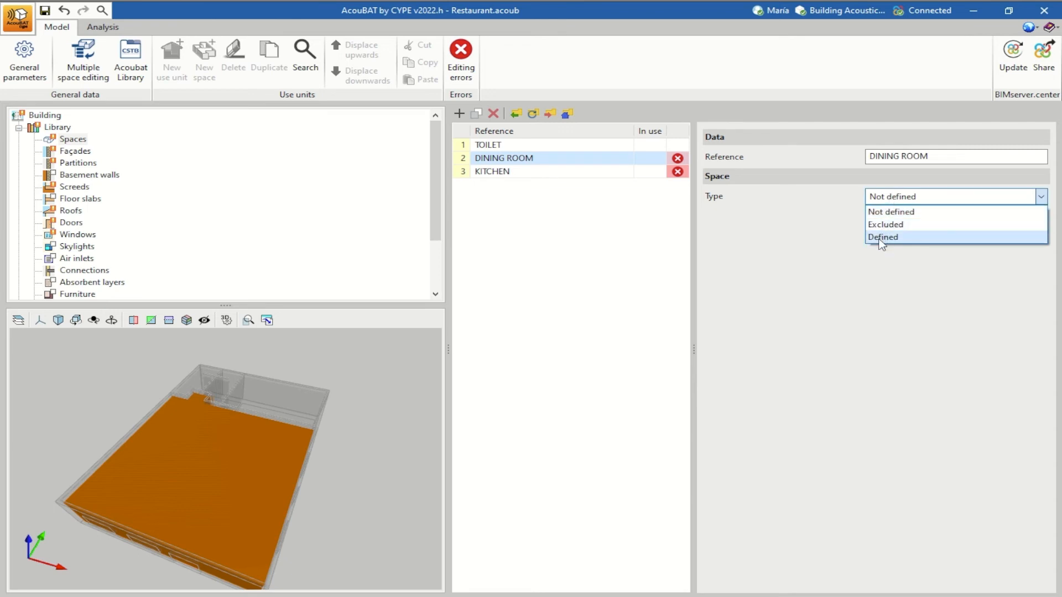
pyautogui.click(879, 238)
pyautogui.click(894, 227)
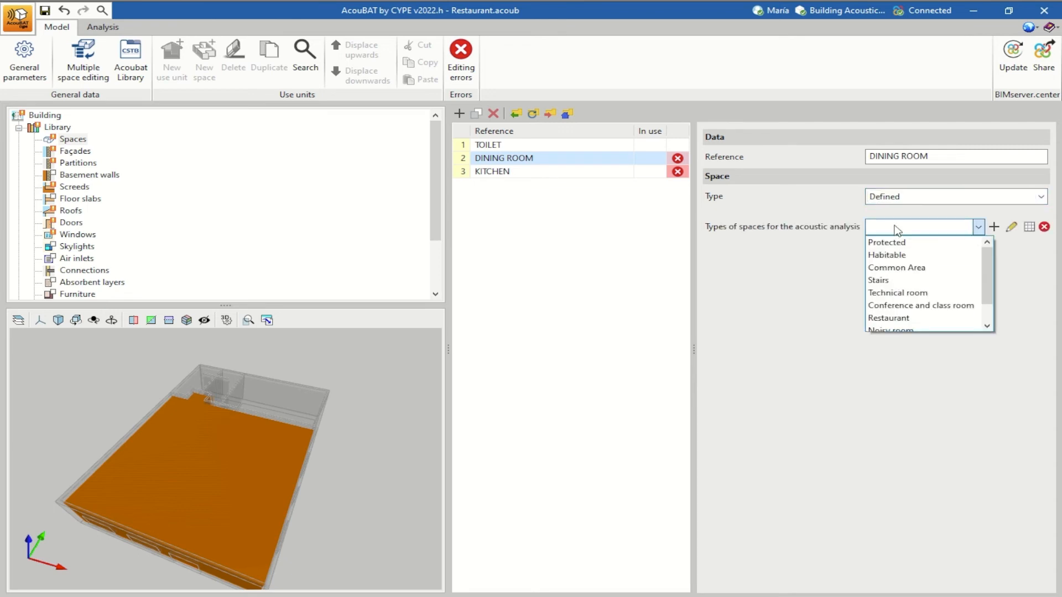
pyautogui.click(909, 319)
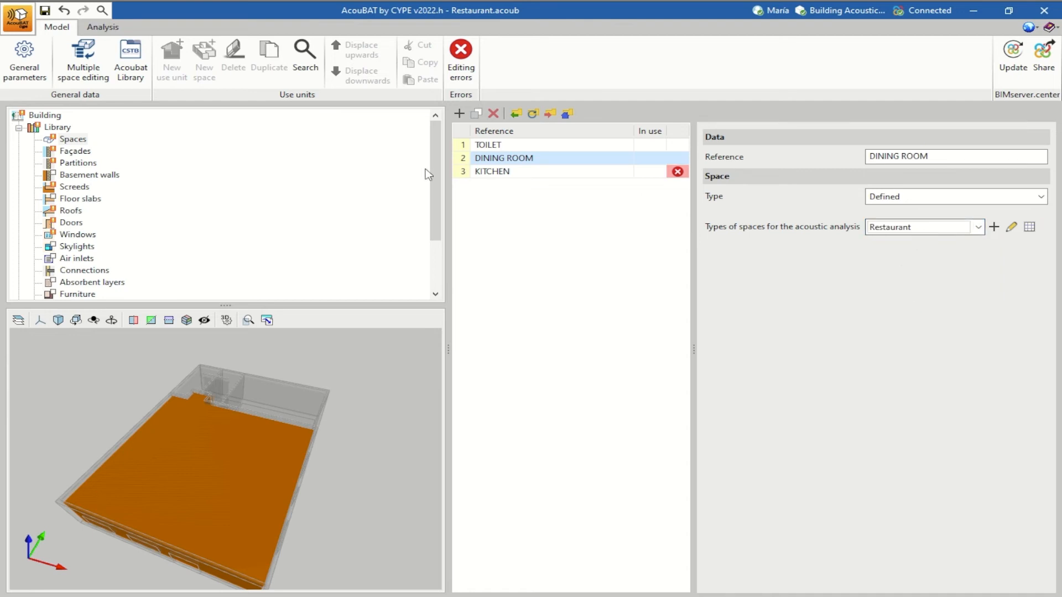
# - Set the KITCHEN space to Defined and assign it the Noisy room type for the acoustic analysis
pyautogui.click(504, 175)
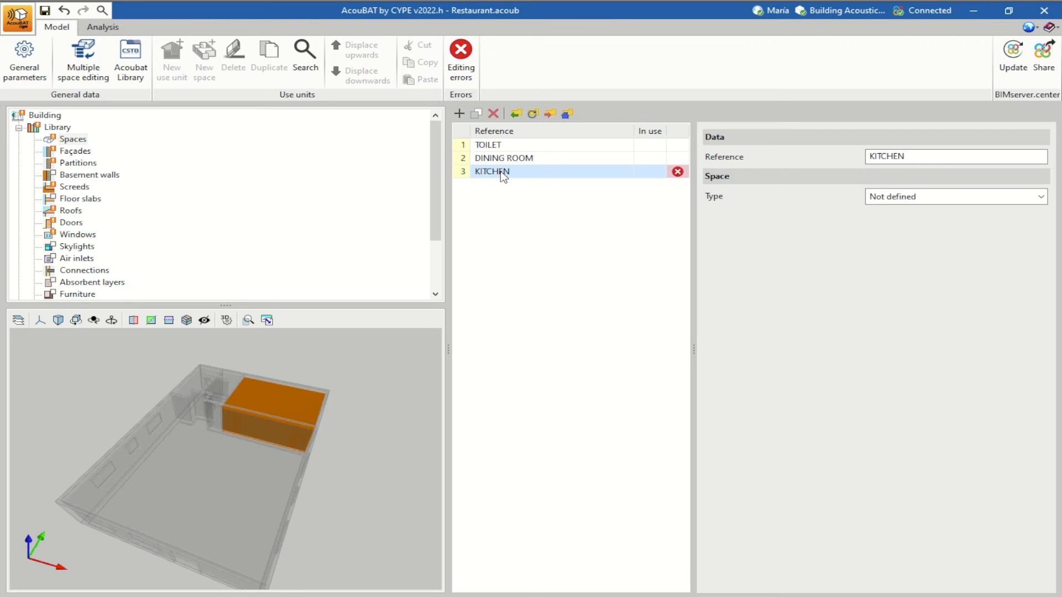
pyautogui.click(888, 200)
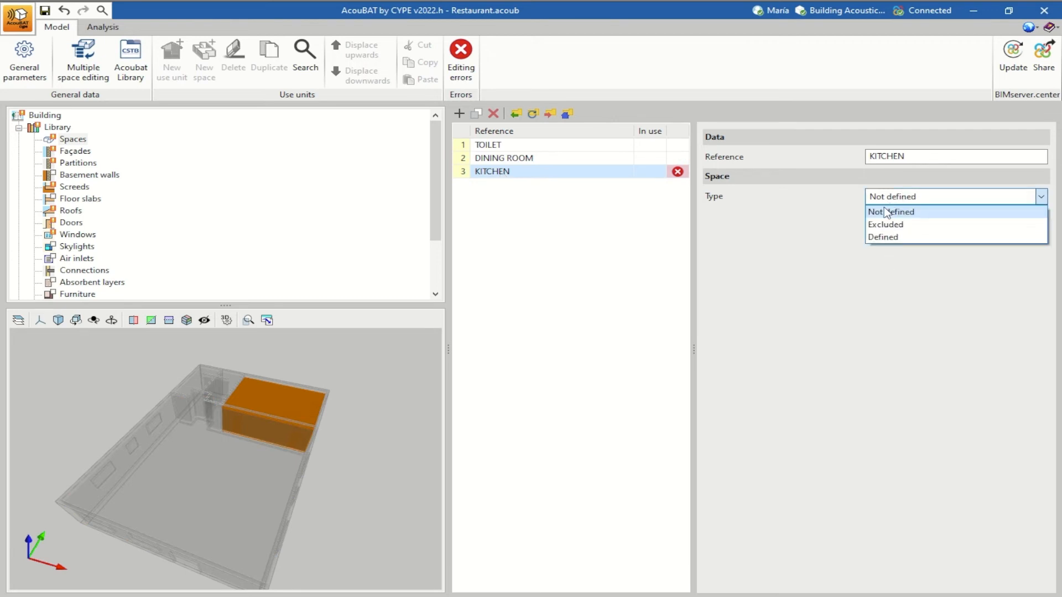
pyautogui.click(882, 238)
pyautogui.click(885, 228)
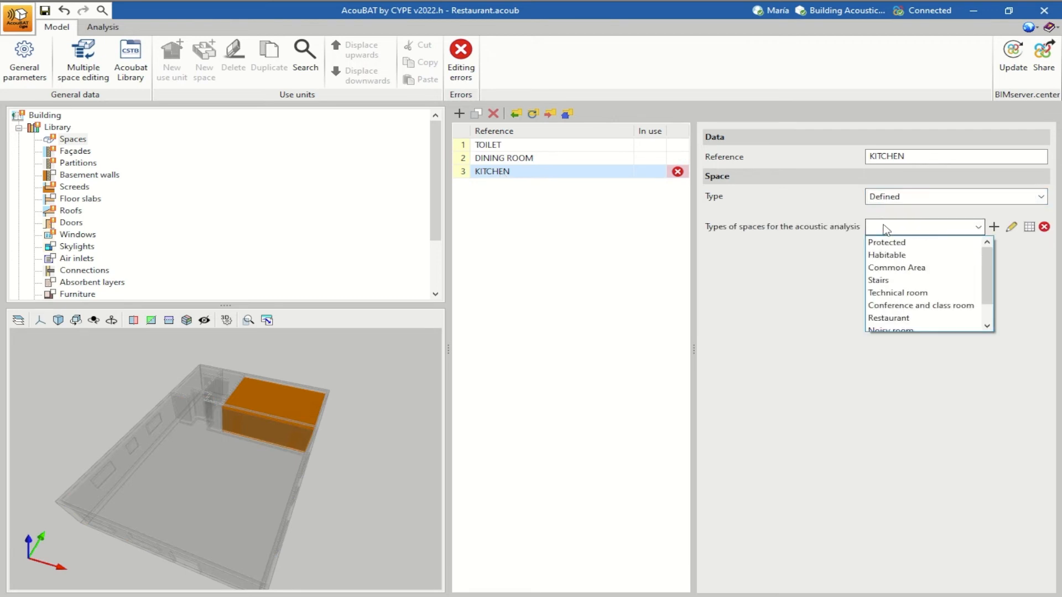
pyautogui.scroll(-1, 885, 318)
pyautogui.click(885, 321)
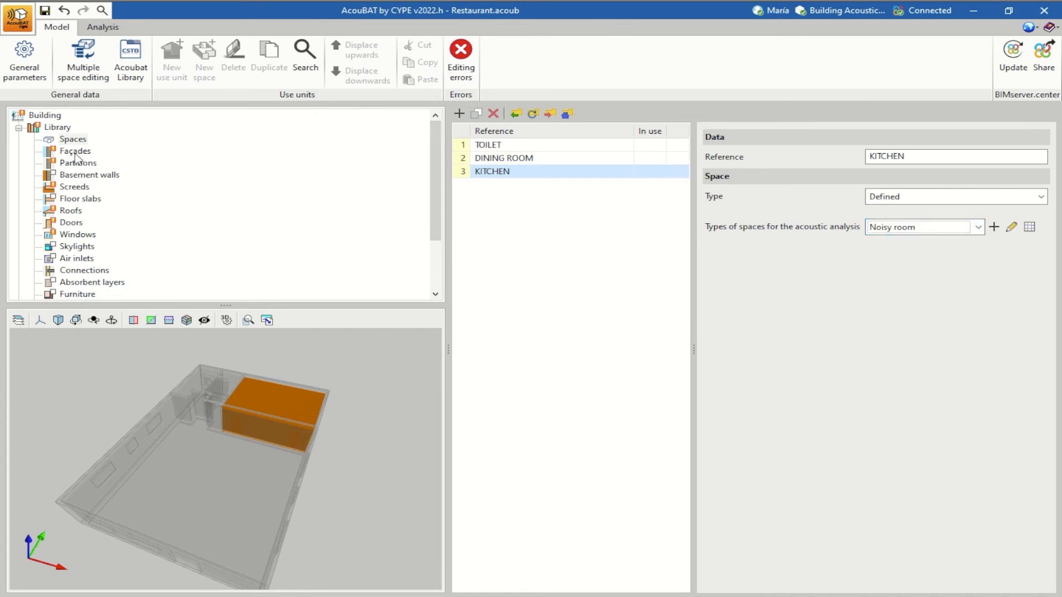
# - Assign the generic solid terracotta product "Solid bricks 220 mm in thickness" as the façade's base element, checking its sound reduction and absorption data
pyautogui.click(59, 148)
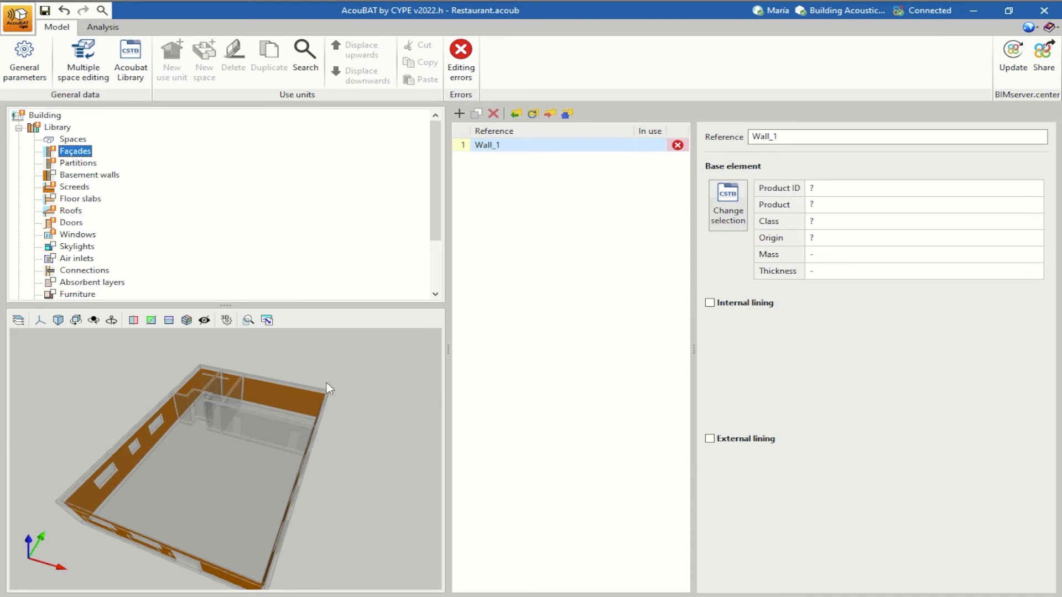
pyautogui.moveTo(326, 383)
pyautogui.mouseDown()
pyautogui.moveTo(238, 391)
pyautogui.moveTo(209, 374)
pyautogui.moveTo(258, 400)
pyautogui.moveTo(284, 395)
pyautogui.moveTo(228, 397)
pyautogui.mouseUp()
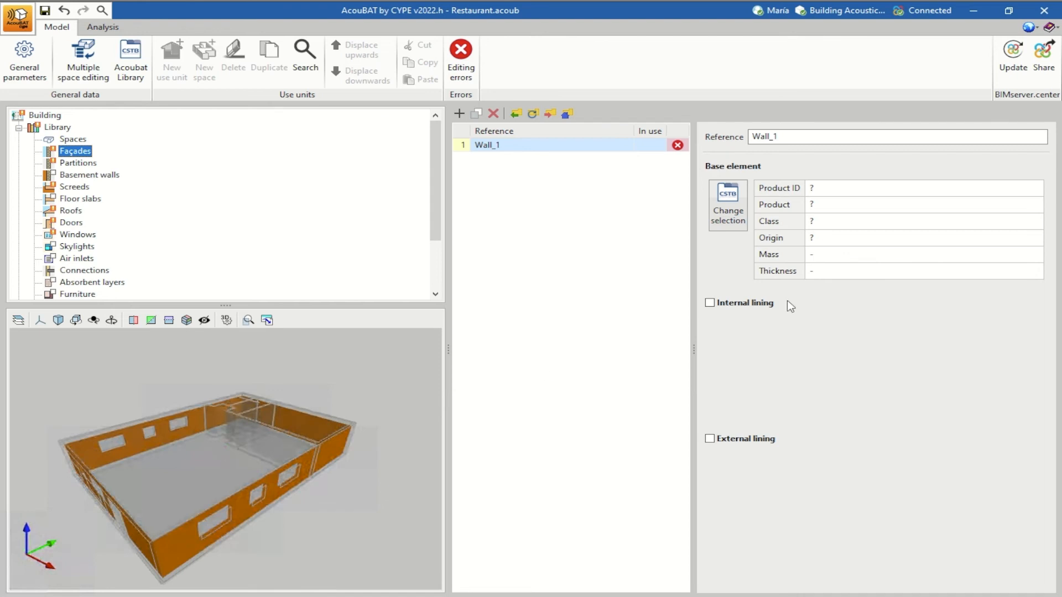
pyautogui.click(730, 213)
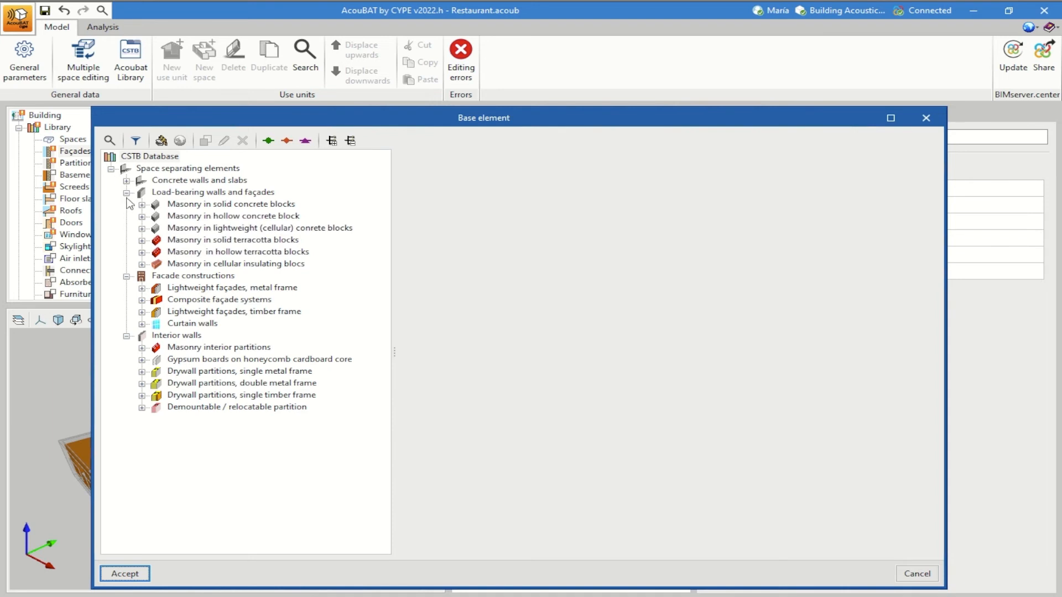
pyautogui.click(141, 240)
pyautogui.click(158, 253)
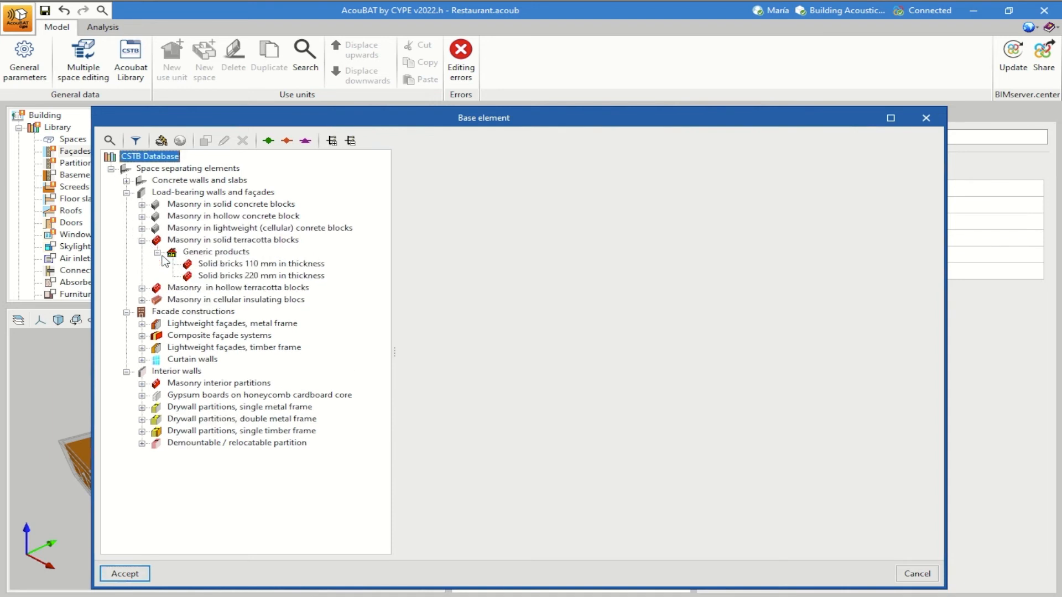
pyautogui.click(218, 276)
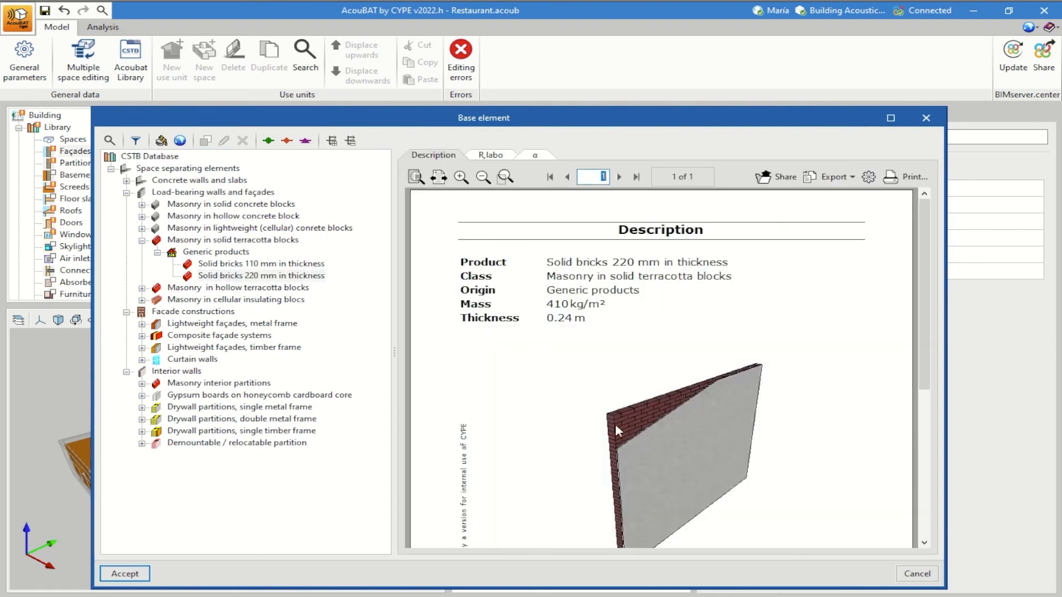
pyautogui.click(497, 160)
pyautogui.click(533, 161)
pyautogui.click(505, 157)
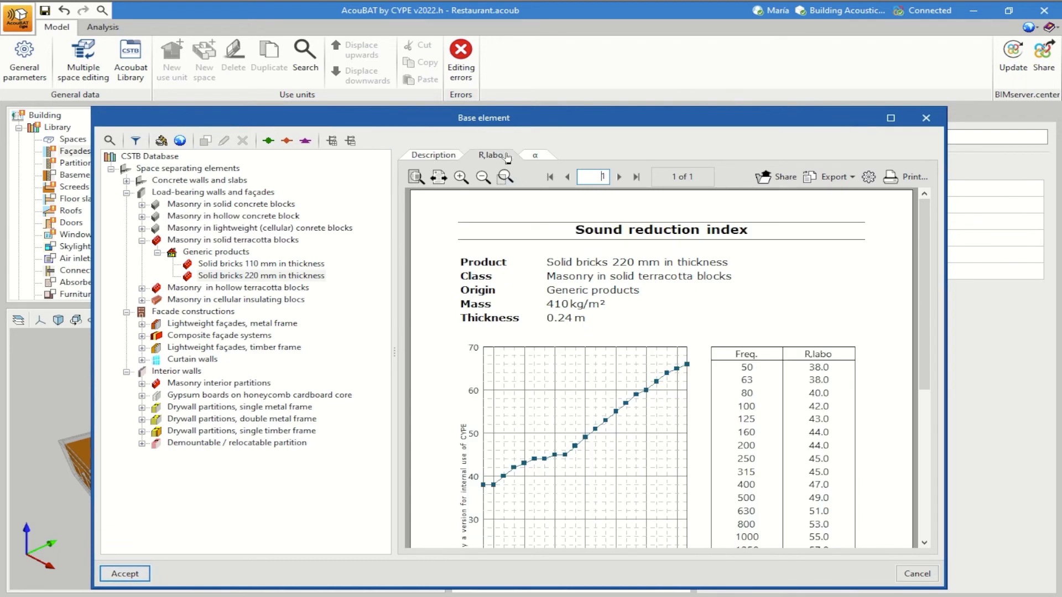
pyautogui.click(140, 573)
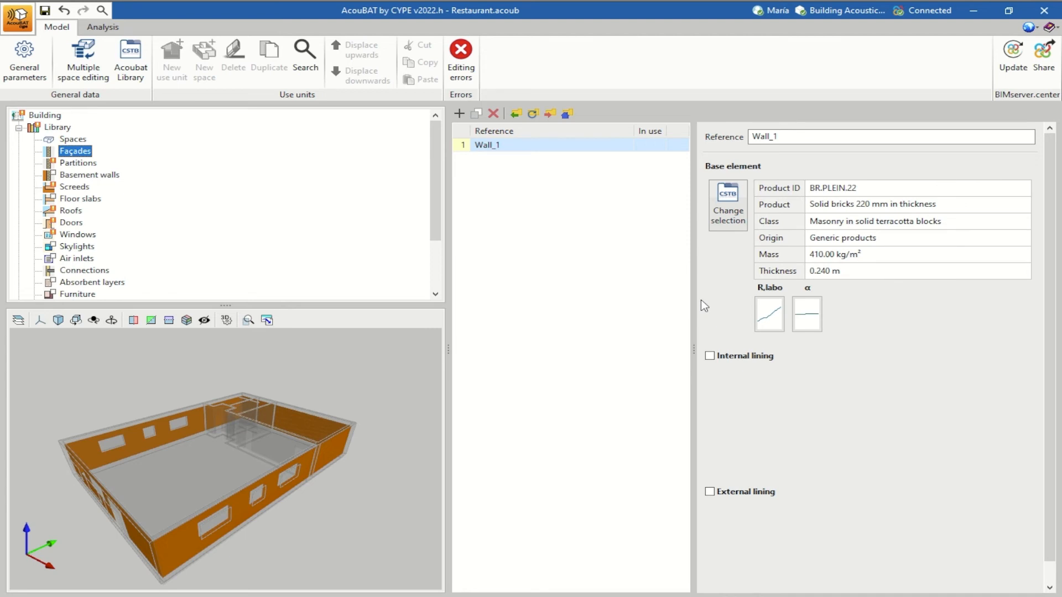
# - Add an internal lining to the façade using ROCKWOOL's 100 mm ECOROCK external thermal lining with 15 mm coating for a 160 mm concrete wall
pyautogui.click(710, 356)
pyautogui.click(734, 394)
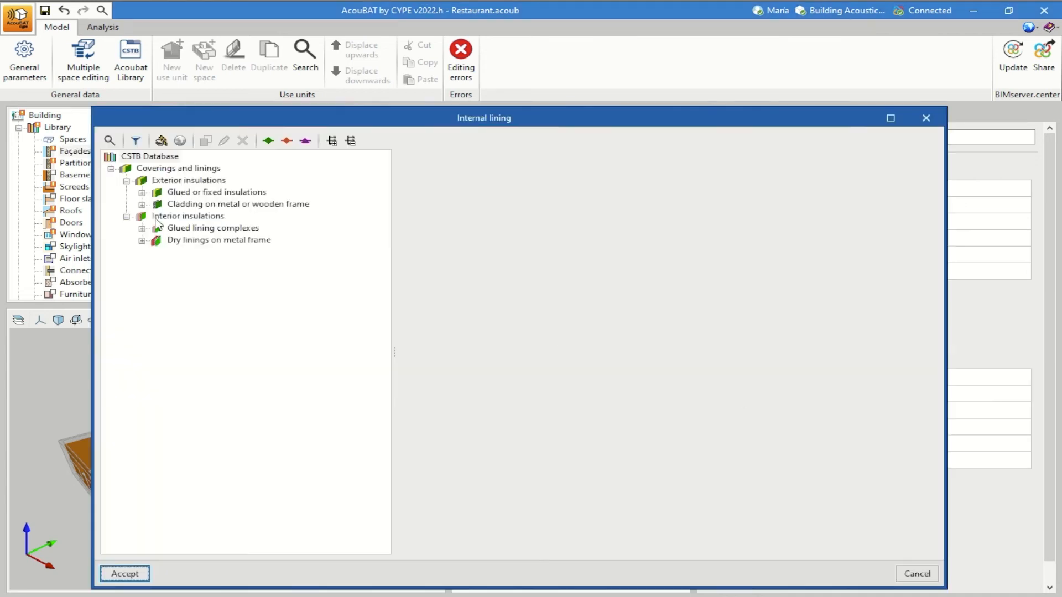
pyautogui.click(143, 193)
pyautogui.click(158, 217)
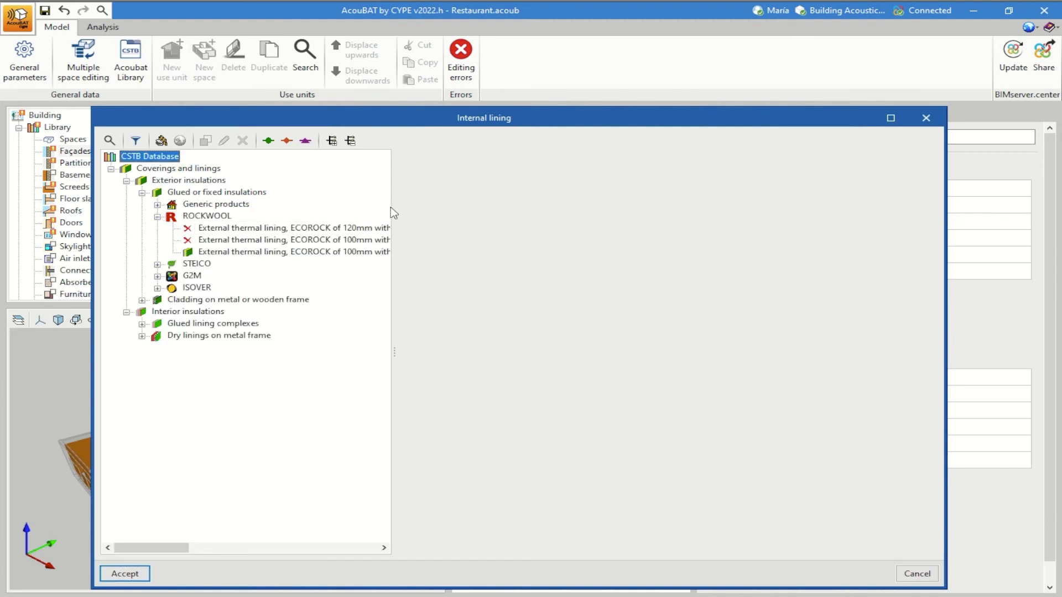
pyautogui.moveTo(403, 207); pyautogui.dragTo(544, 210)
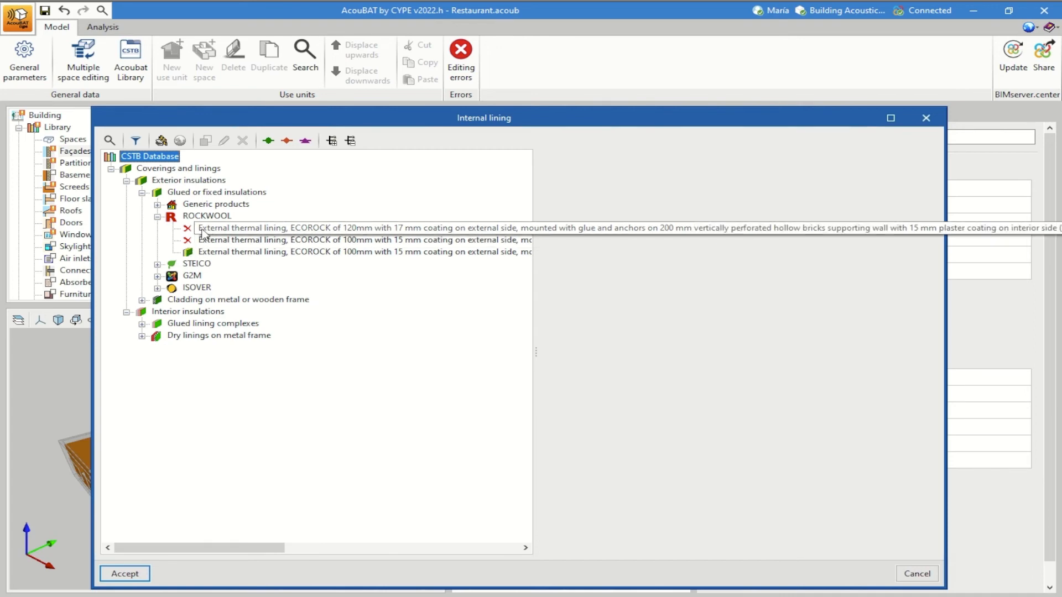
pyautogui.moveTo(253, 125); pyautogui.dragTo(239, 143)
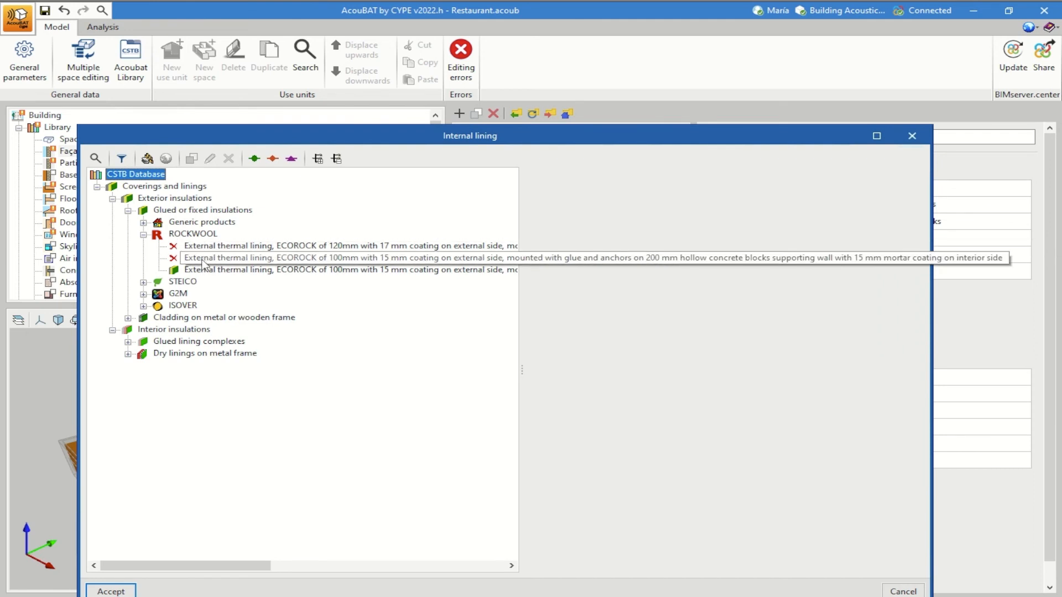
pyautogui.click(203, 271)
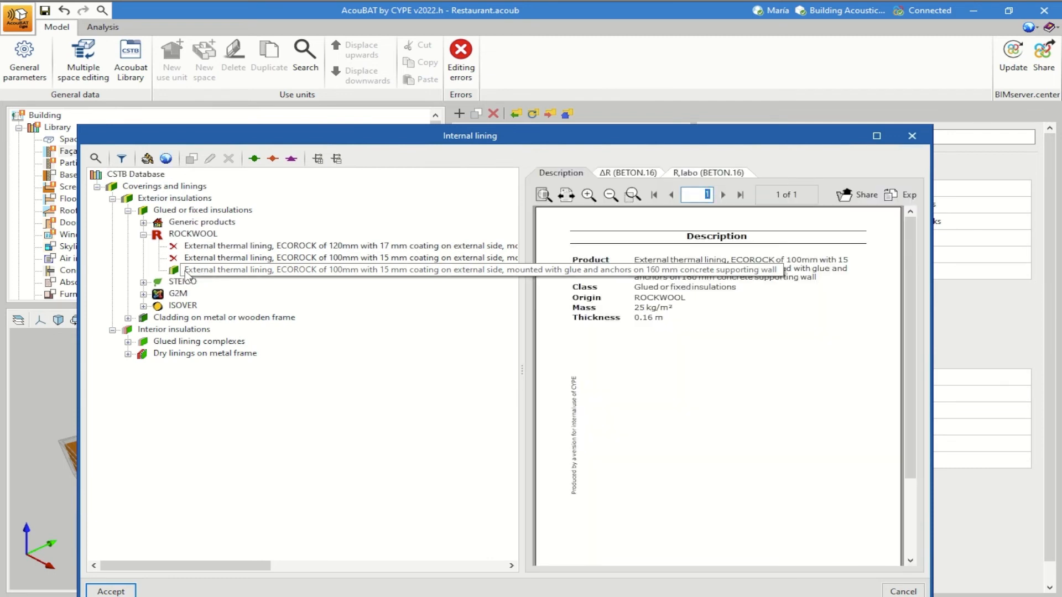
pyautogui.click(111, 592)
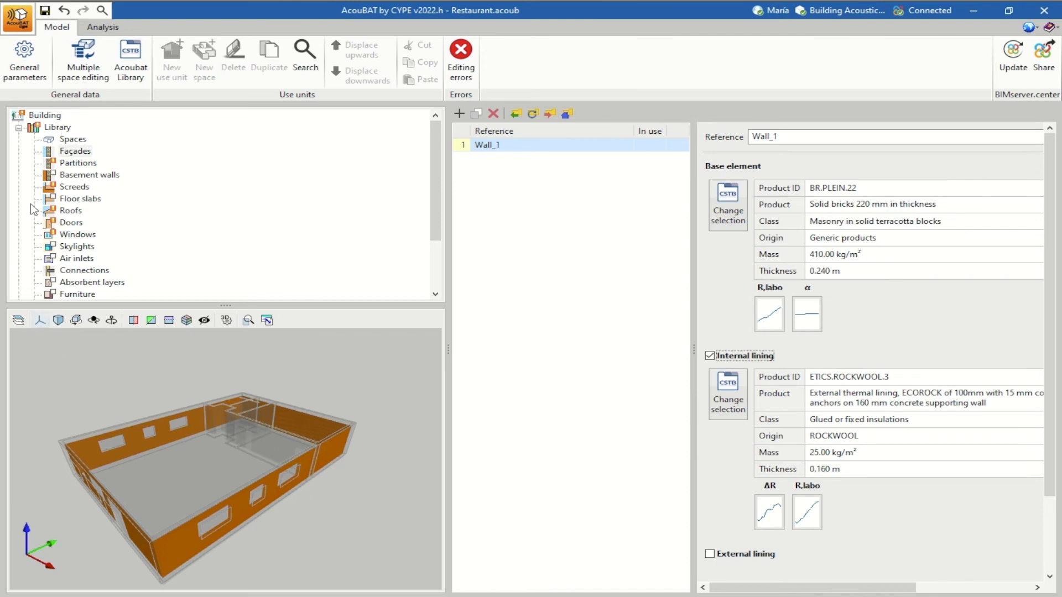
# - Assign the generic masonry product "Gypsum bricks 10 cm" as the base element of the interior partition
pyautogui.click(68, 165)
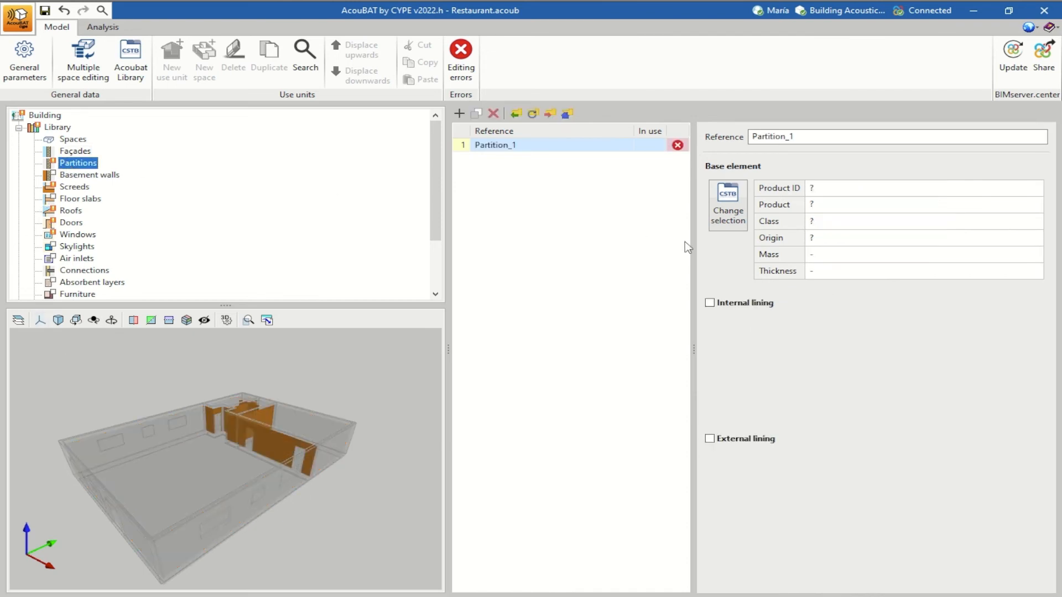
pyautogui.click(728, 206)
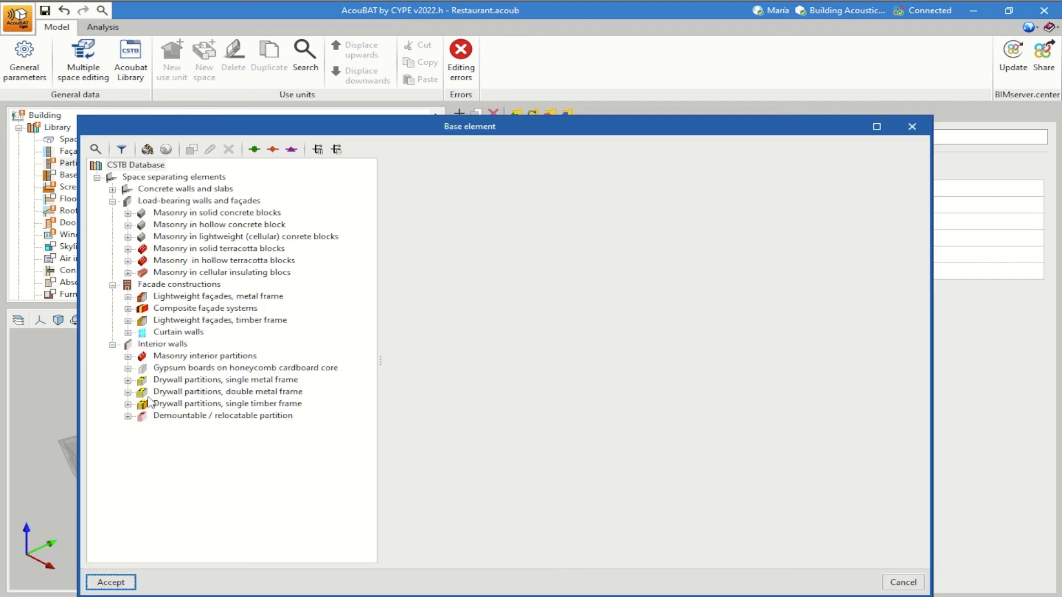
pyautogui.click(128, 357)
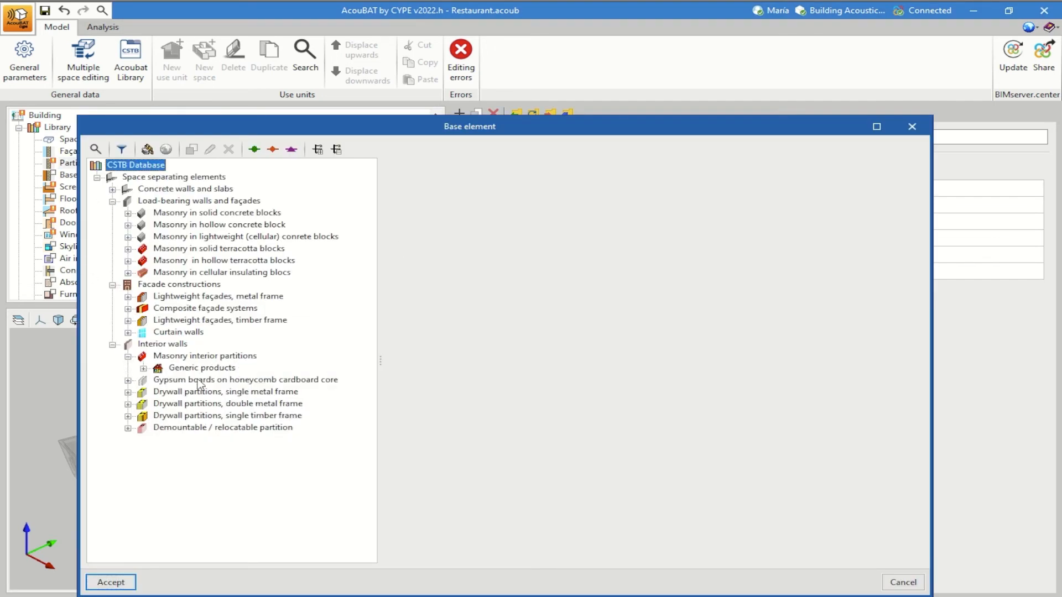
pyautogui.click(186, 369)
pyautogui.click(143, 369)
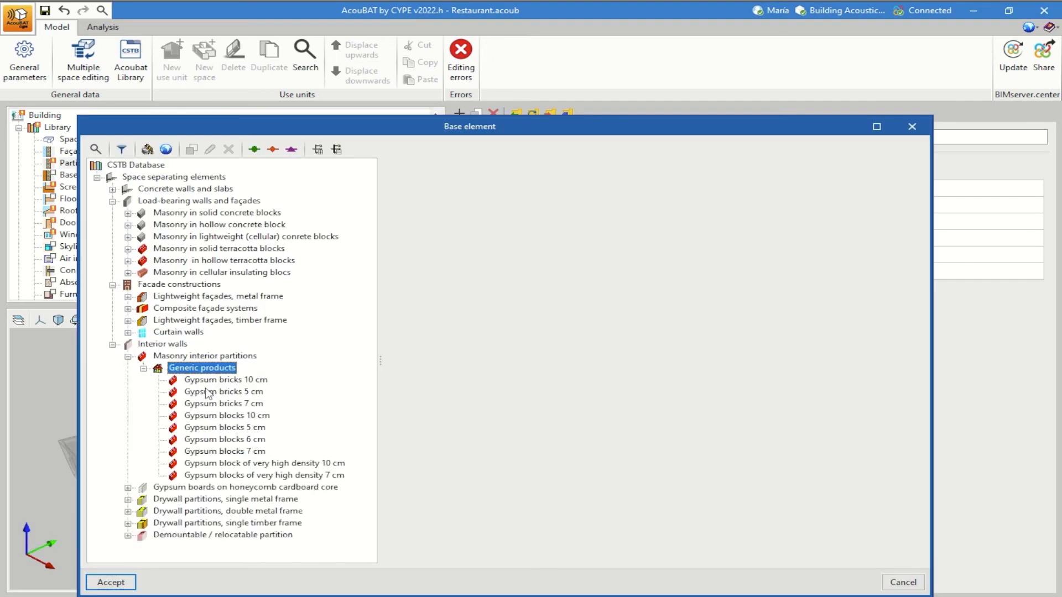
pyautogui.click(207, 381)
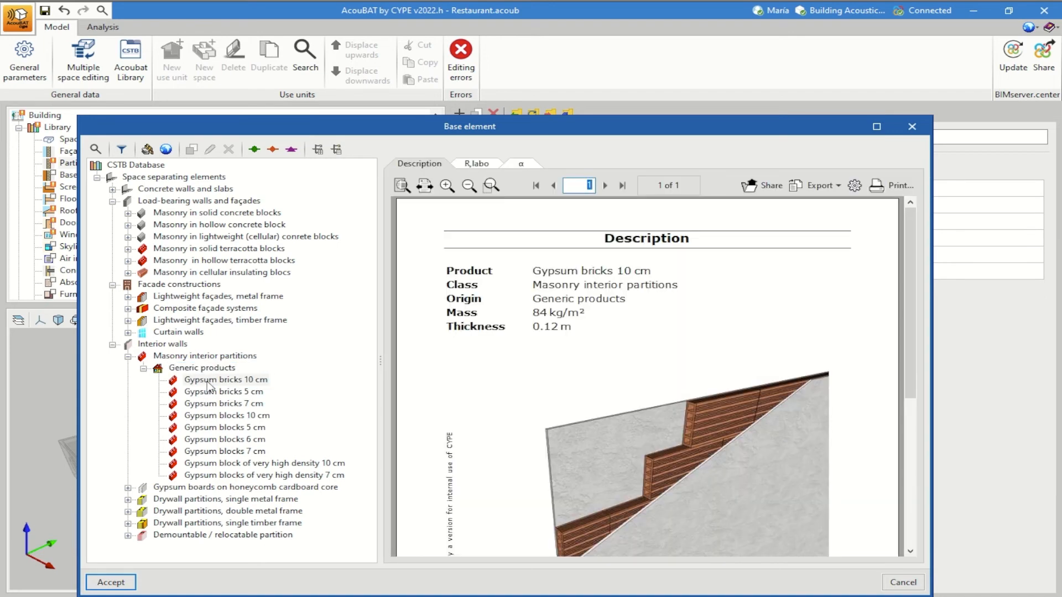
pyautogui.click(111, 582)
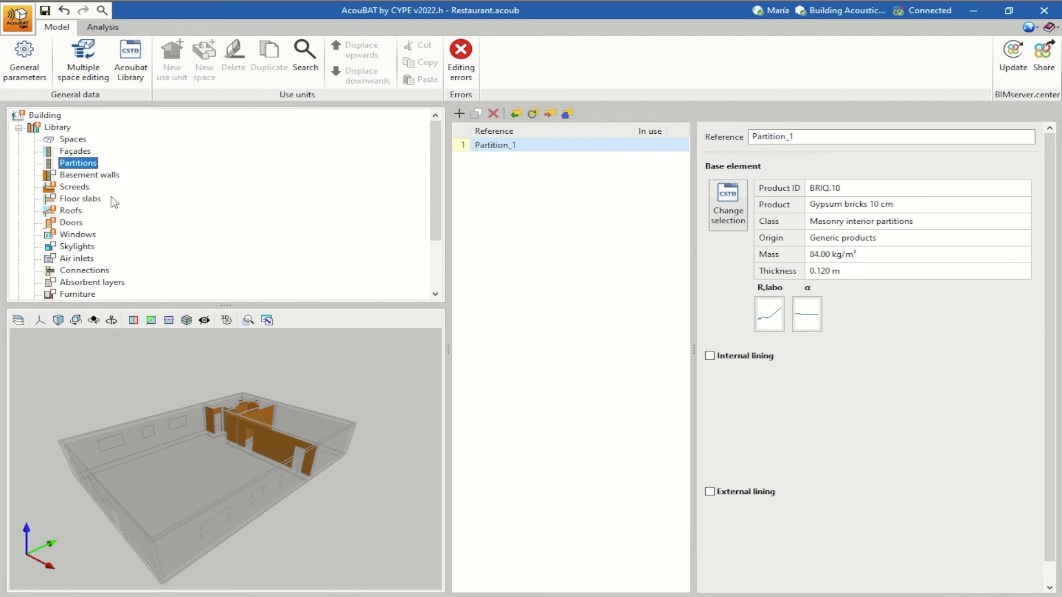
# - Assign the generic precast shuttering product "Pre-slab floor 50 mm + concrete slab 150 mm" as the base element of the screed
pyautogui.click(100, 177)
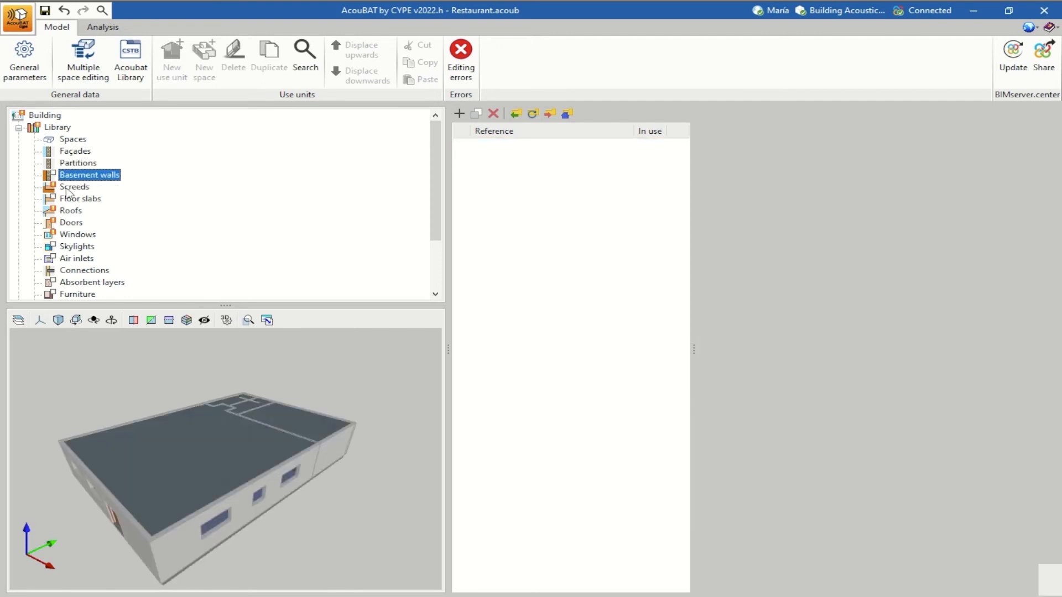
pyautogui.click(68, 191)
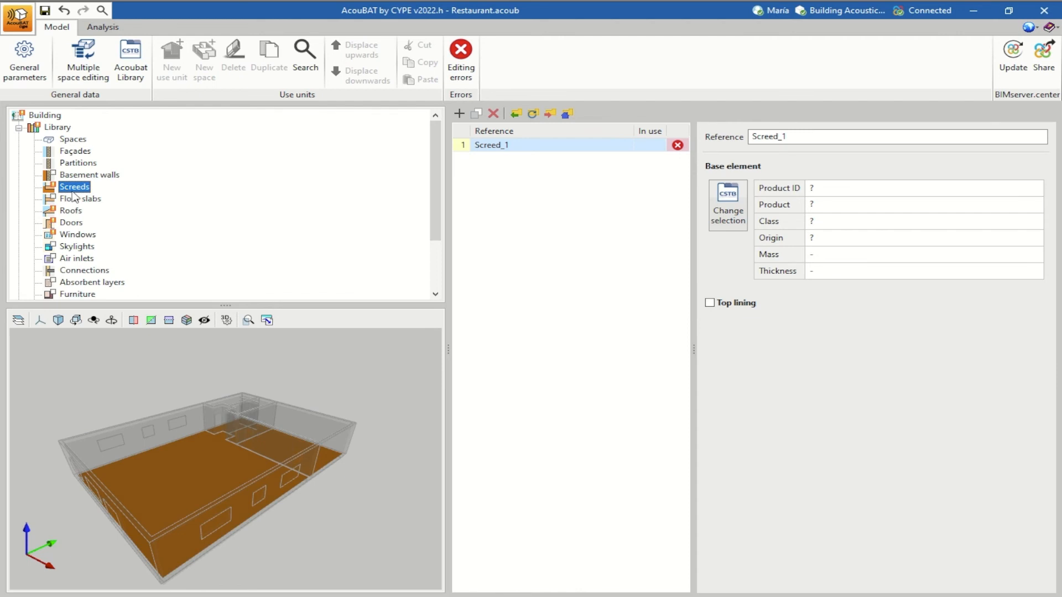
pyautogui.click(719, 204)
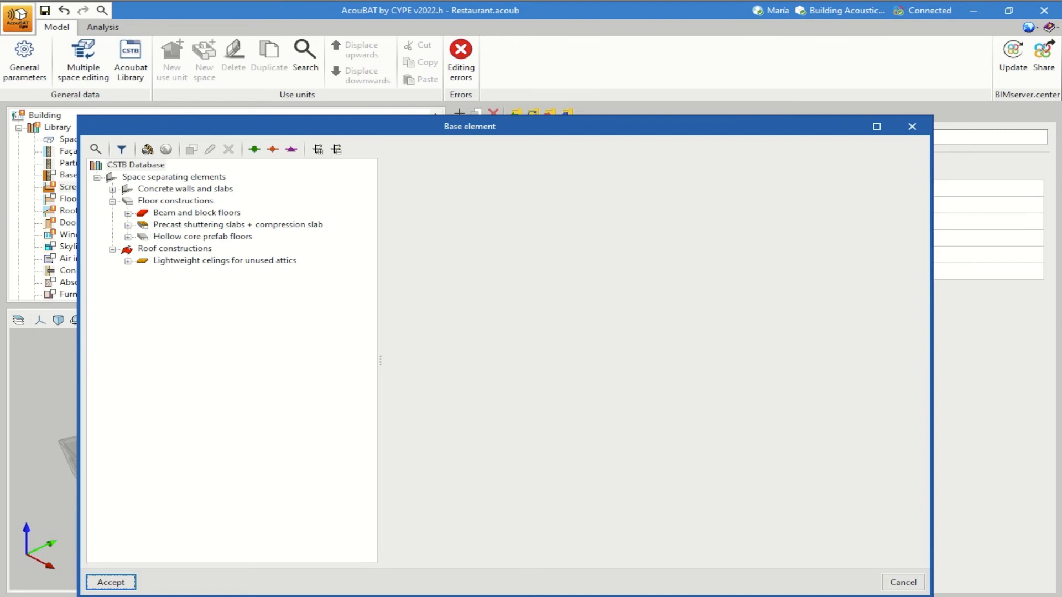
pyautogui.click(129, 226)
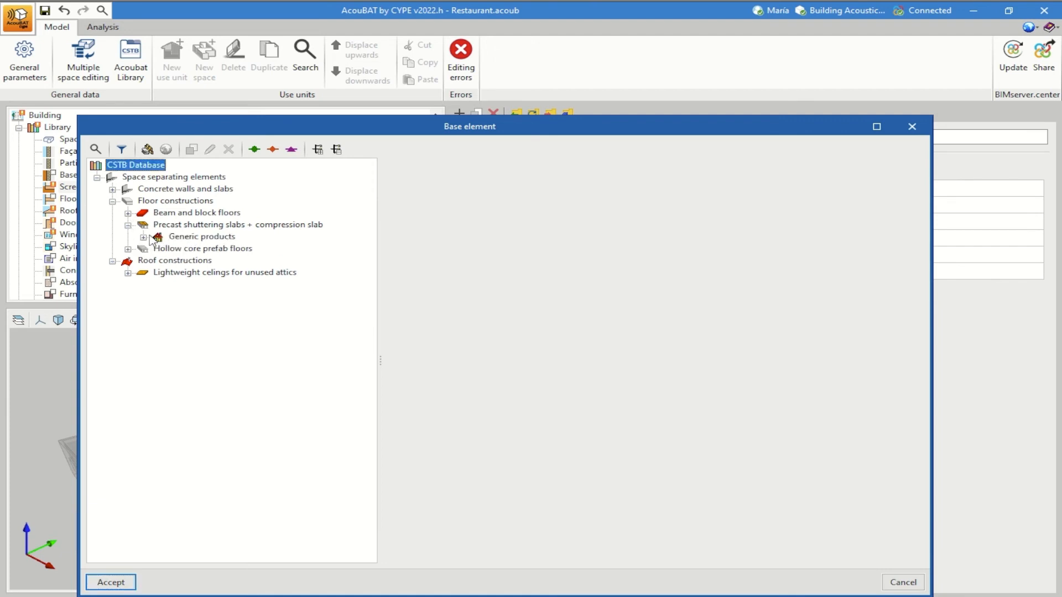
pyautogui.click(143, 237)
pyautogui.click(216, 250)
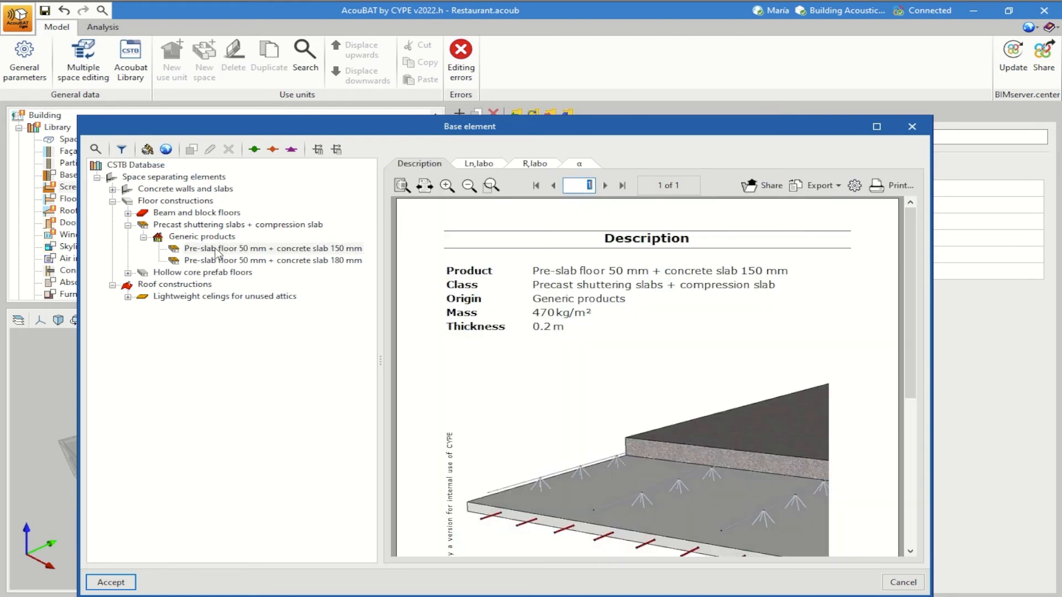
pyautogui.click(113, 584)
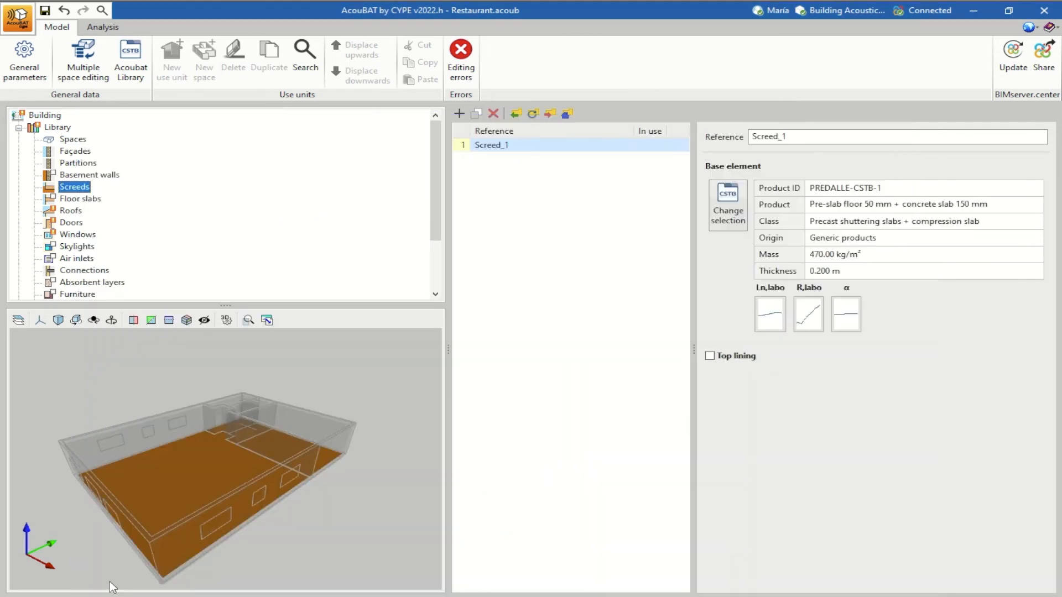
# - Assign ROCKWOOL's terracotta tile roofing BEAUVOISE (Imerys) with 200 mm JETROCK 005 blown rock wool on suspended ceiling as the roof's base element
pyautogui.click(69, 213)
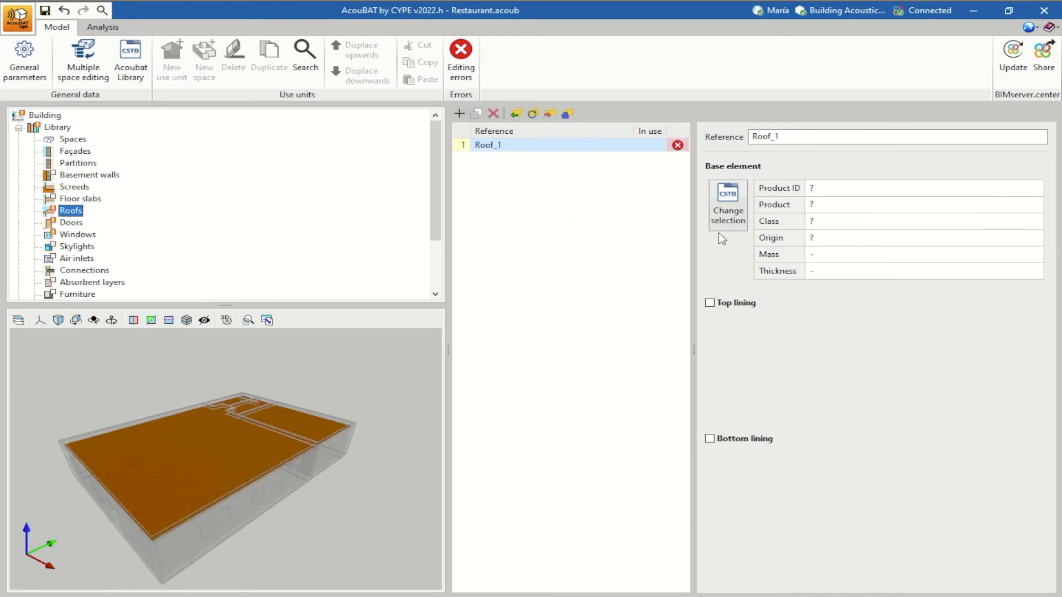
pyautogui.click(731, 205)
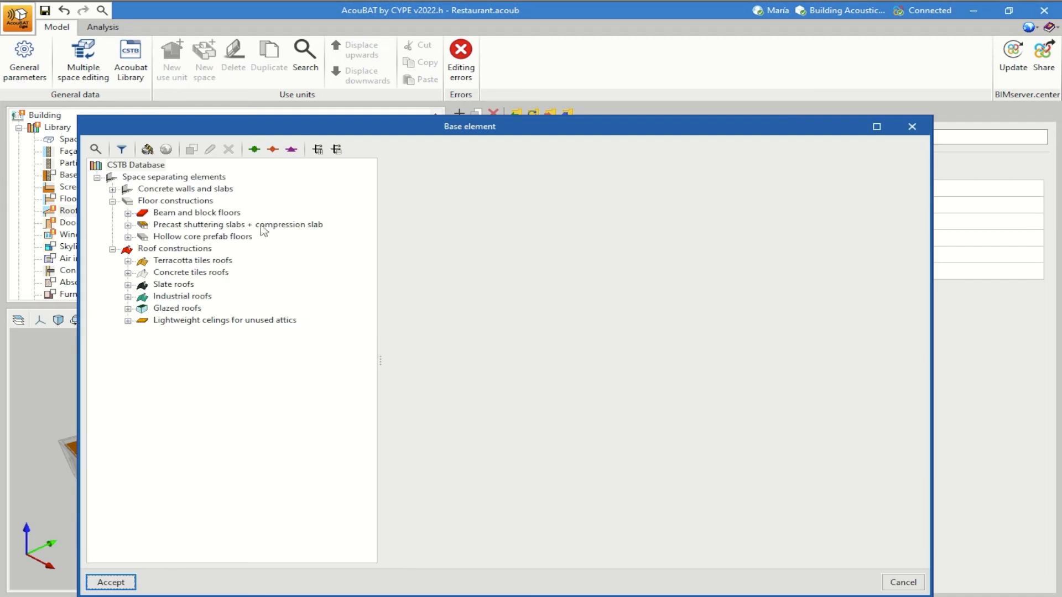
pyautogui.click(127, 261)
pyautogui.click(143, 285)
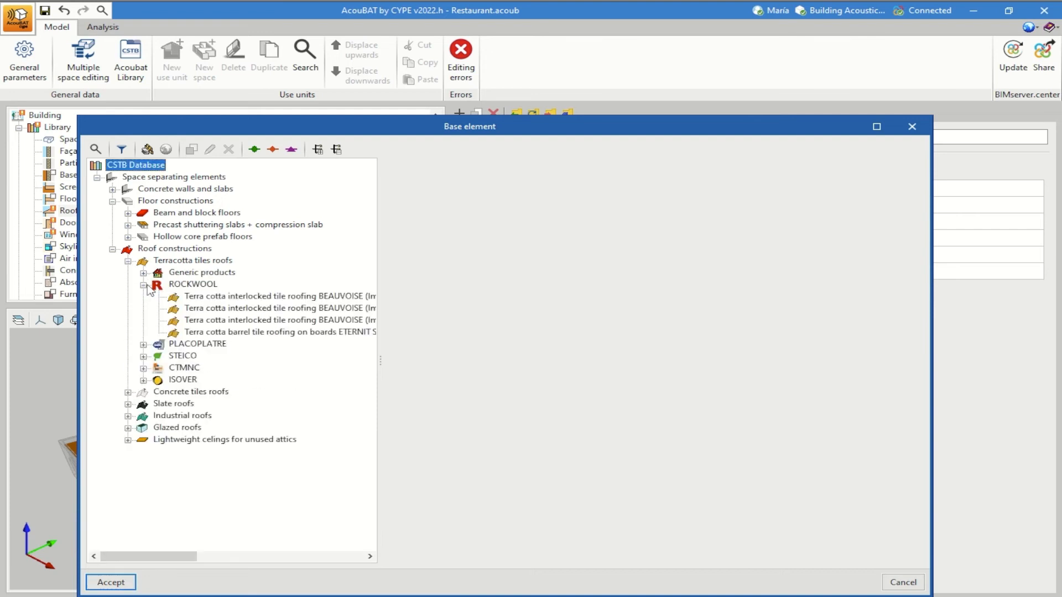
pyautogui.click(232, 297)
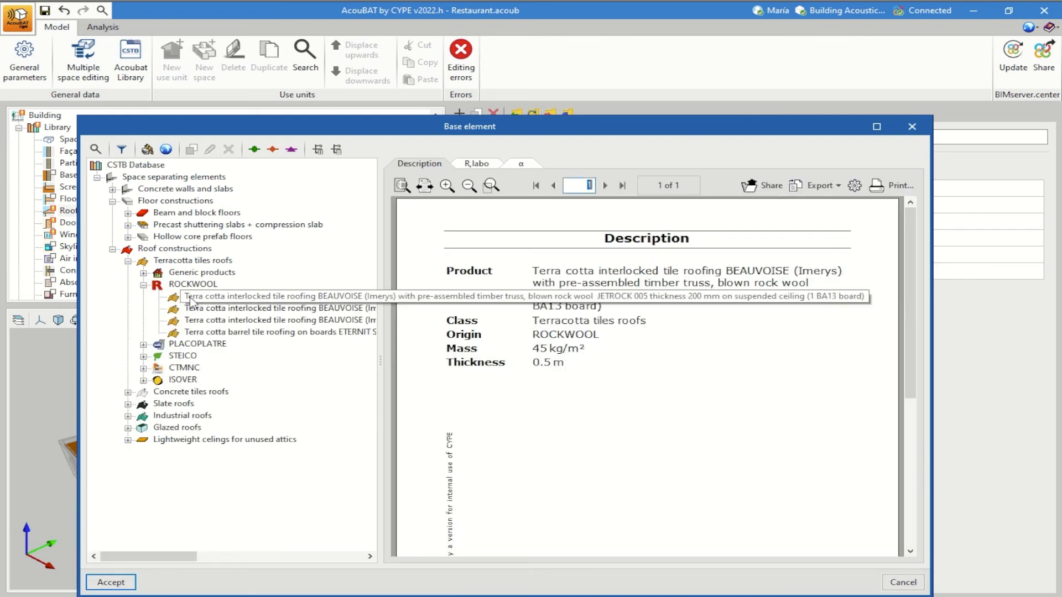
pyautogui.scroll(-3, 473, 291)
pyautogui.scroll(2, 552, 386)
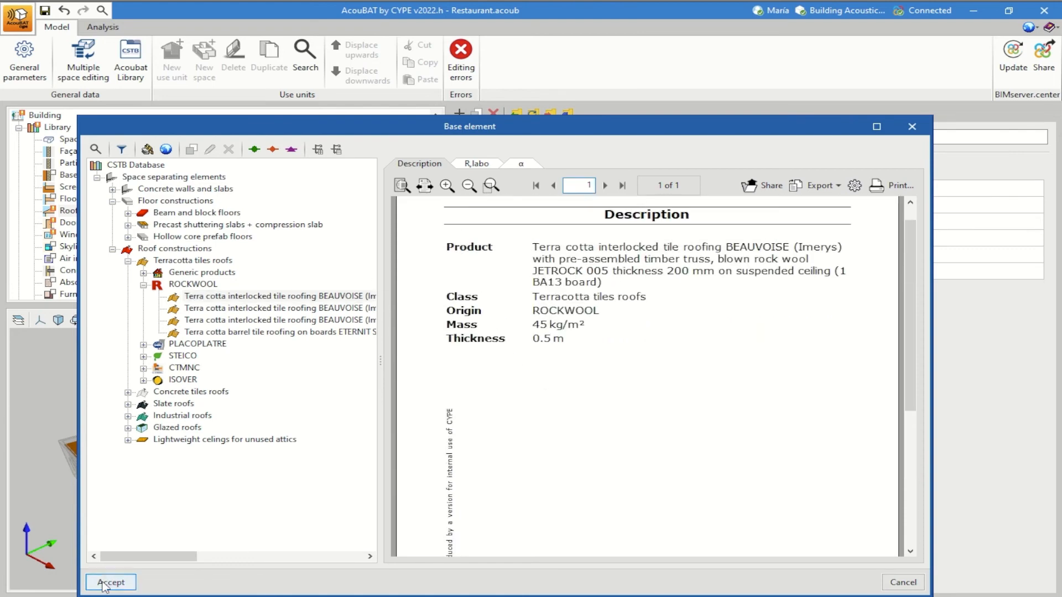
pyautogui.click(122, 584)
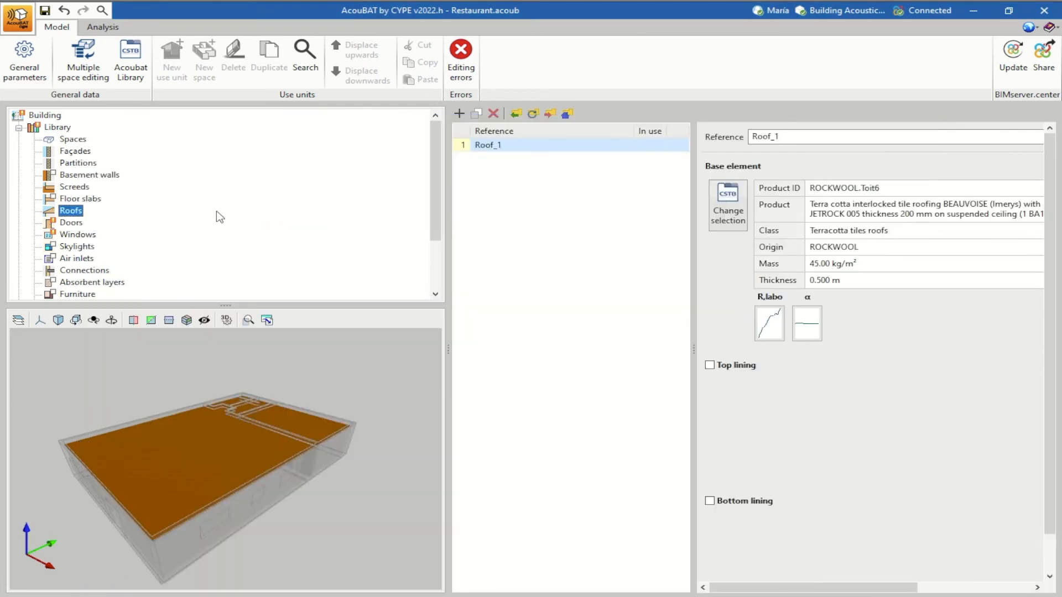
# - Assign the generic interior door product "Door with honeycomb cardboard core - Rw+C = 22 dB" to the simple door
pyautogui.click(72, 223)
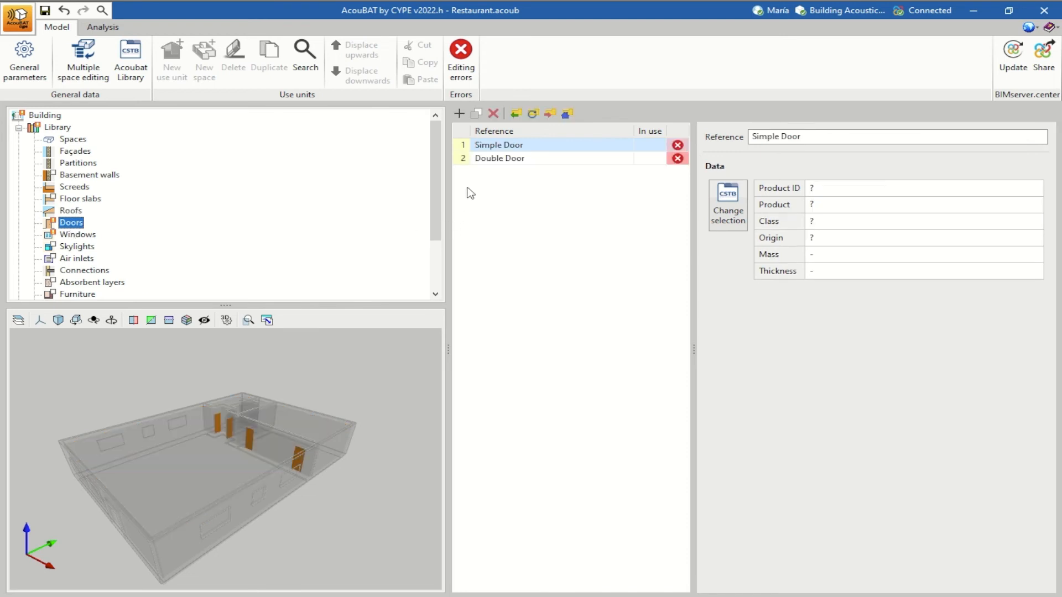
pyautogui.moveTo(211, 422)
pyautogui.mouseDown()
pyautogui.moveTo(228, 424)
pyautogui.moveTo(188, 416)
pyautogui.moveTo(201, 444)
pyautogui.moveTo(218, 433)
pyautogui.mouseUp()
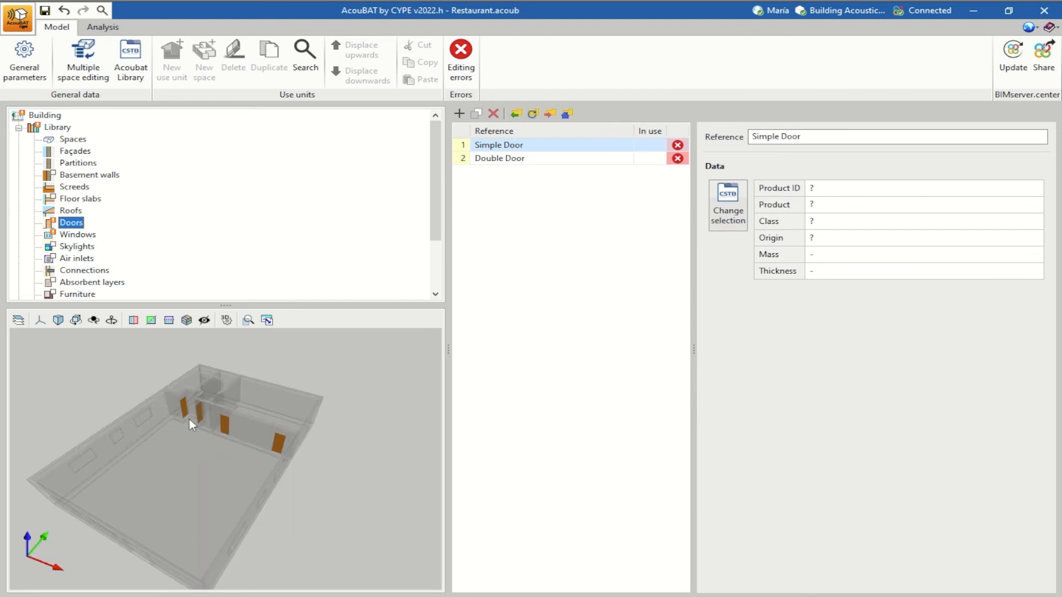
pyautogui.click(728, 206)
pyautogui.moveTo(406, 135); pyautogui.dragTo(543, 137)
pyautogui.click(266, 287)
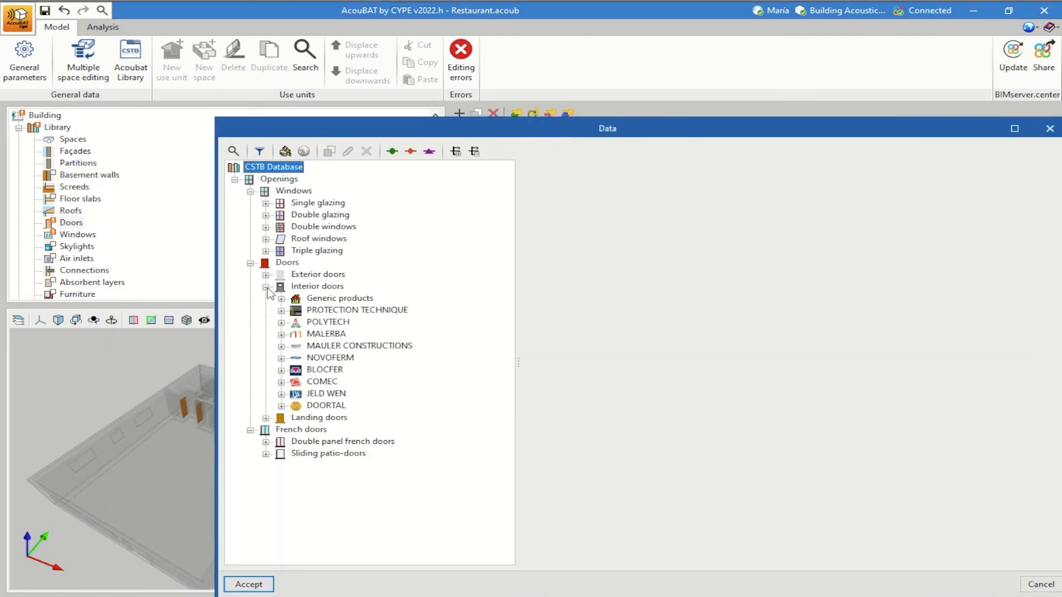
pyautogui.click(281, 299)
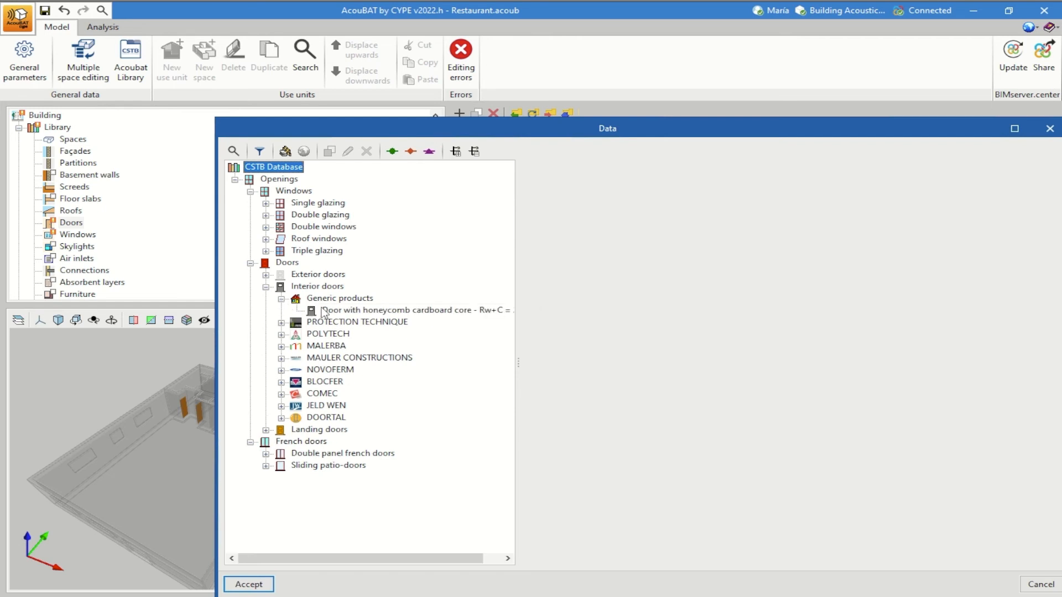
pyautogui.click(344, 310)
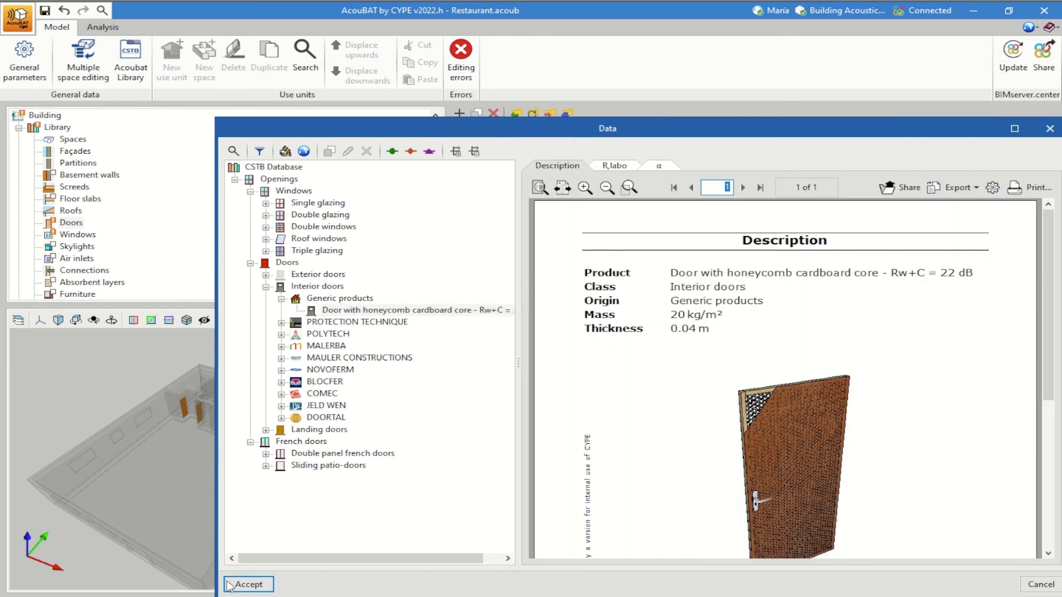
pyautogui.click(243, 588)
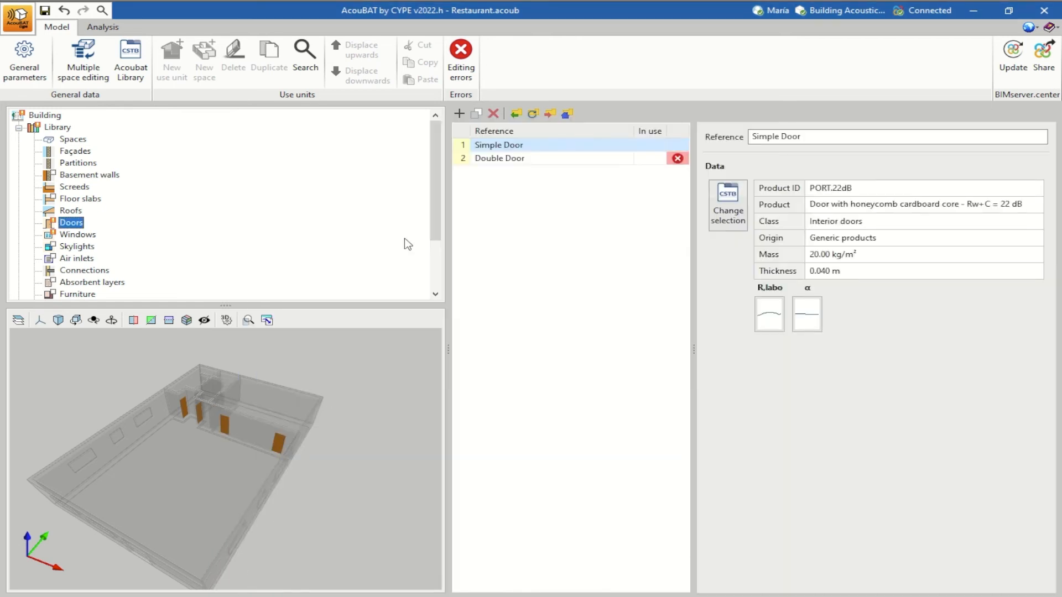
# - Assign the generic exterior door product "Door with solid core - Rw+C = 27 dB" to the double door
pyautogui.click(522, 160)
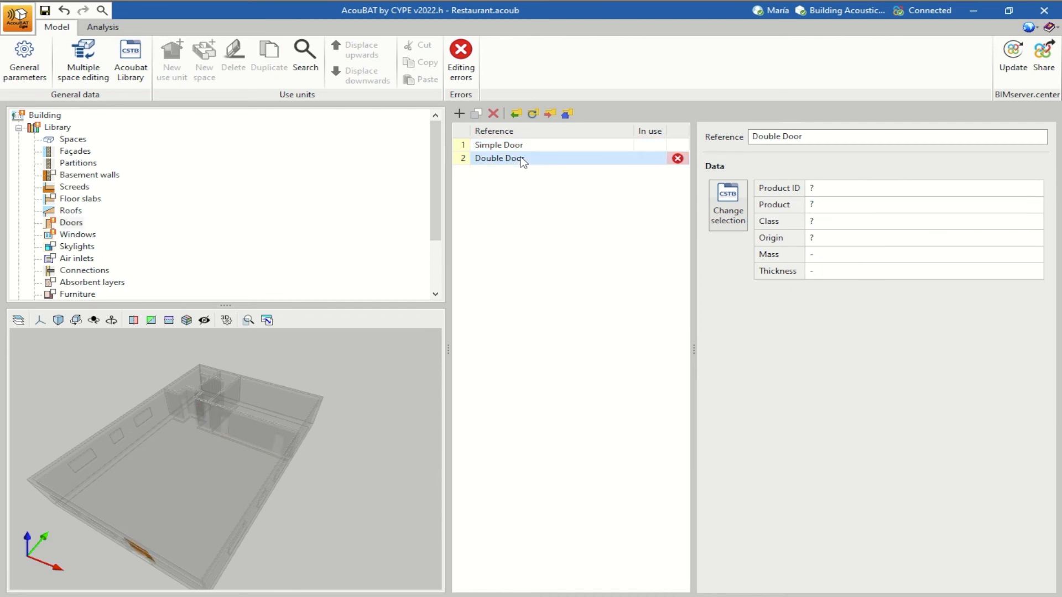
pyautogui.moveTo(168, 519); pyautogui.dragTo(172, 491)
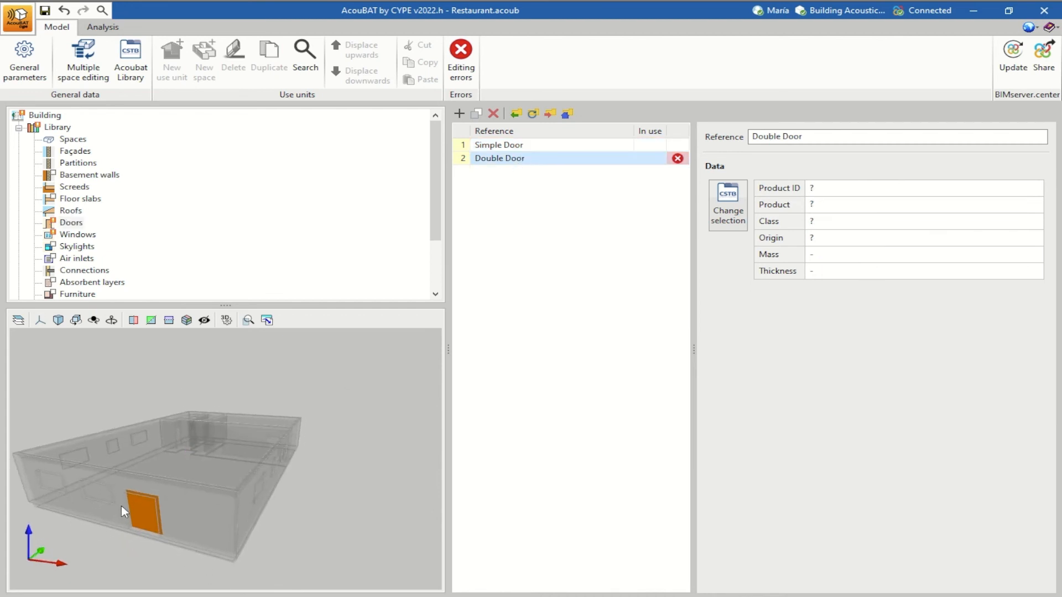
pyautogui.click(740, 208)
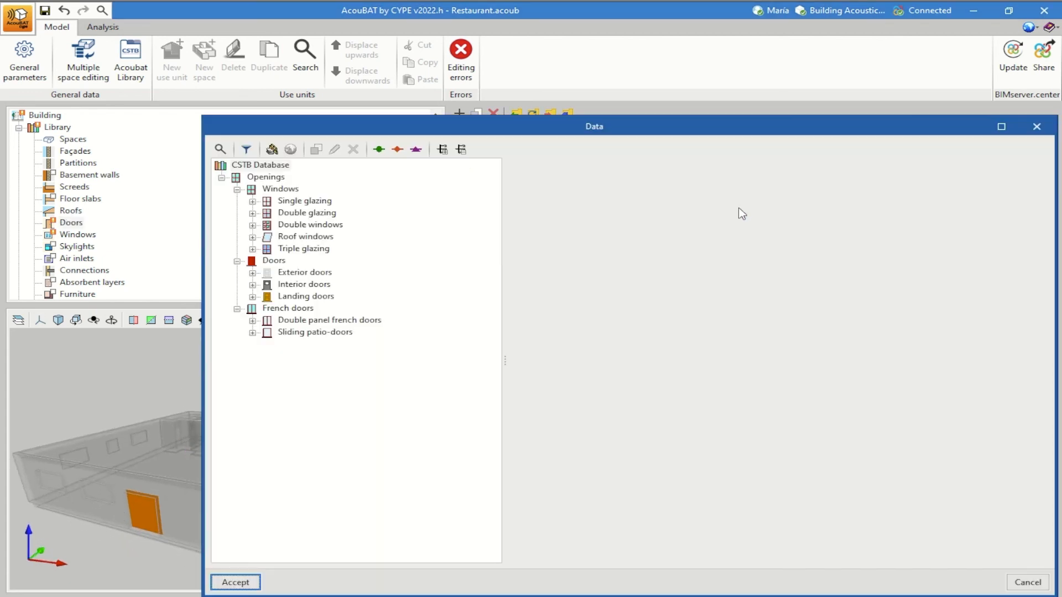
pyautogui.click(254, 274)
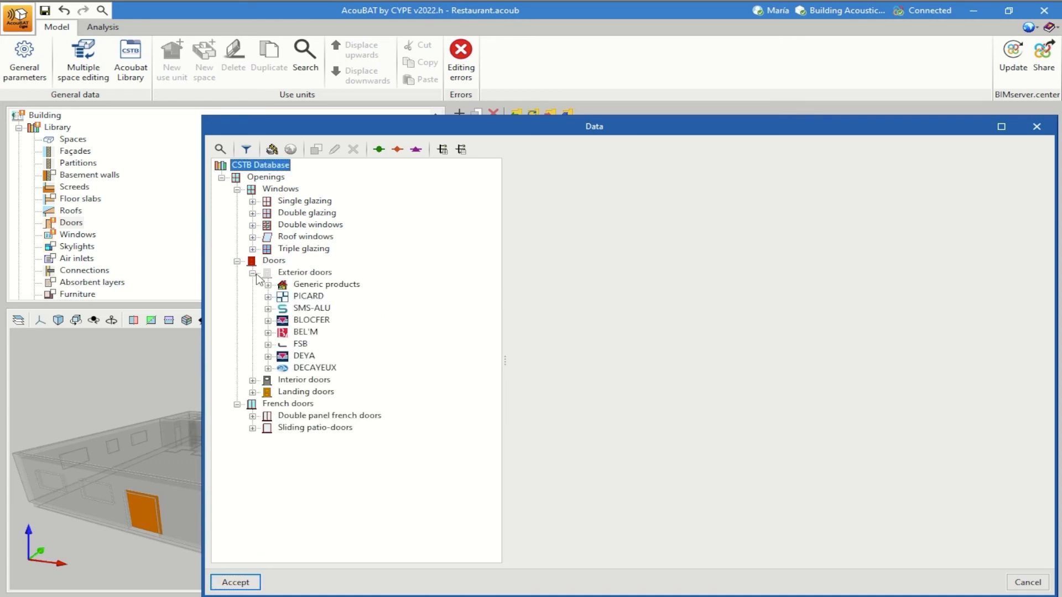
pyautogui.click(268, 285)
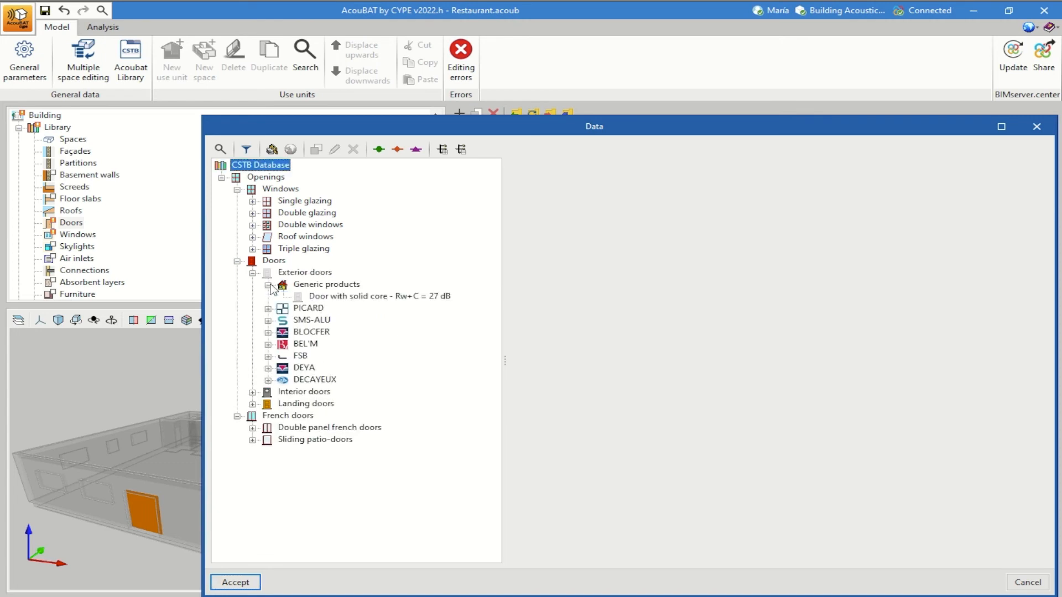
pyautogui.click(353, 299)
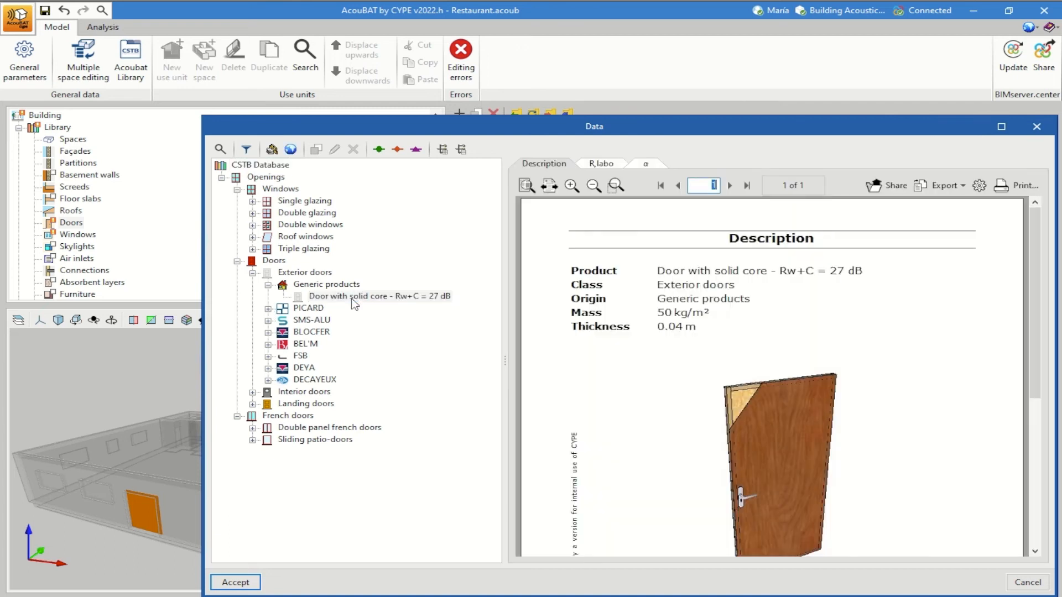
pyautogui.click(246, 583)
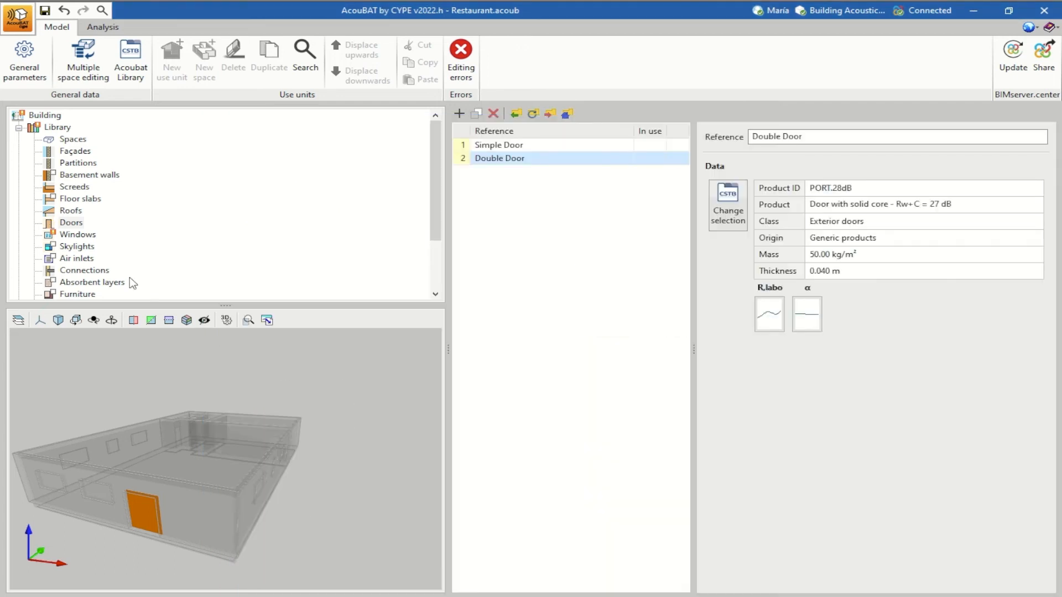
# - Assign the generic double glazing product "Standard PVC window with 4(16)6 double pane, (Rw+Ctr = 31 dB)" to the double window
pyautogui.click(77, 234)
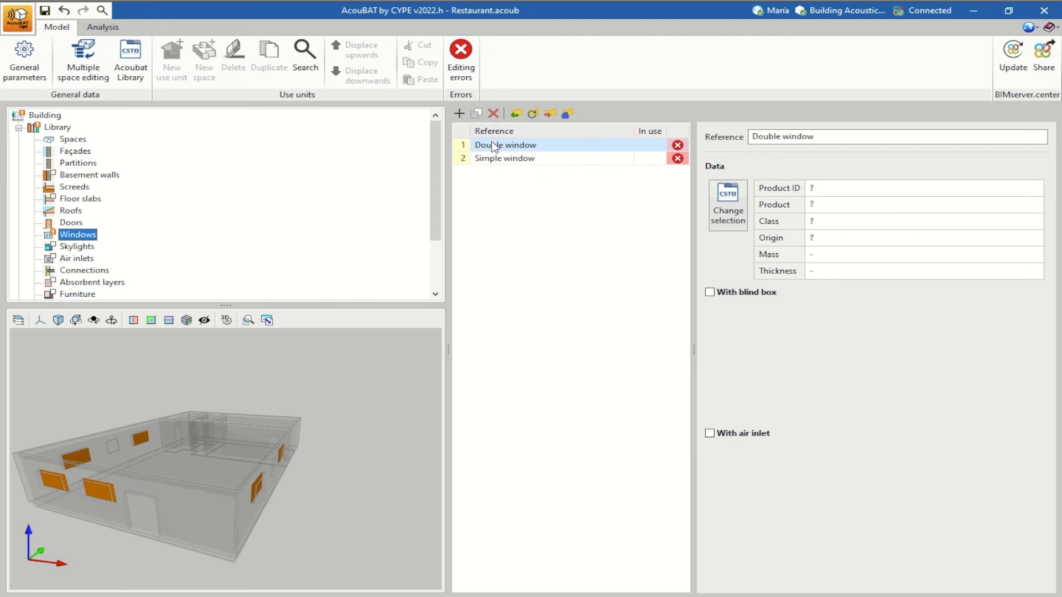
pyautogui.moveTo(151, 444); pyautogui.dragTo(188, 443)
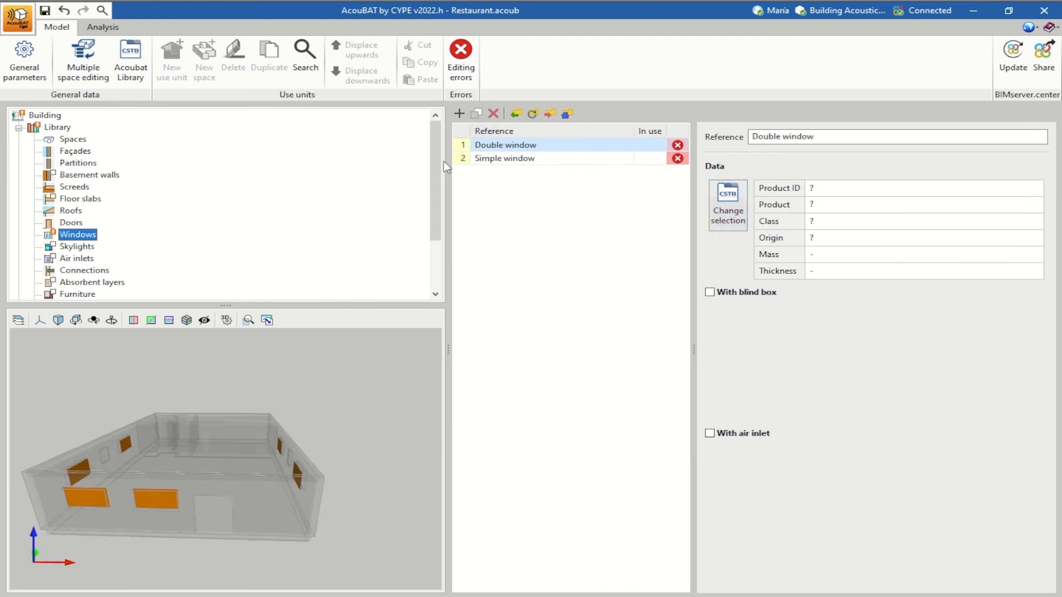
pyautogui.click(494, 159)
pyautogui.click(494, 146)
pyautogui.click(741, 213)
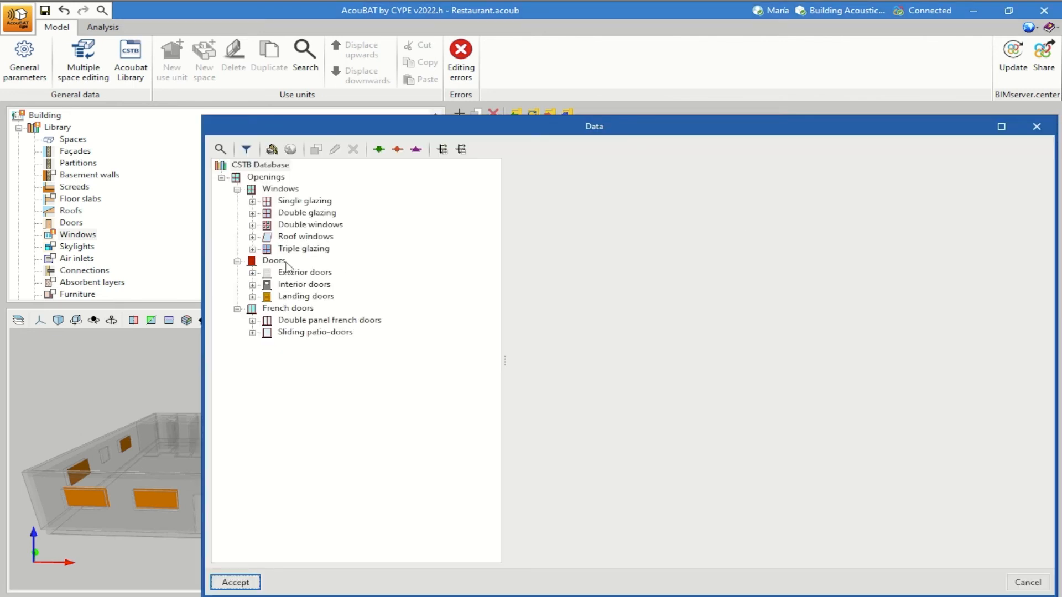
pyautogui.moveTo(403, 134); pyautogui.dragTo(349, 147)
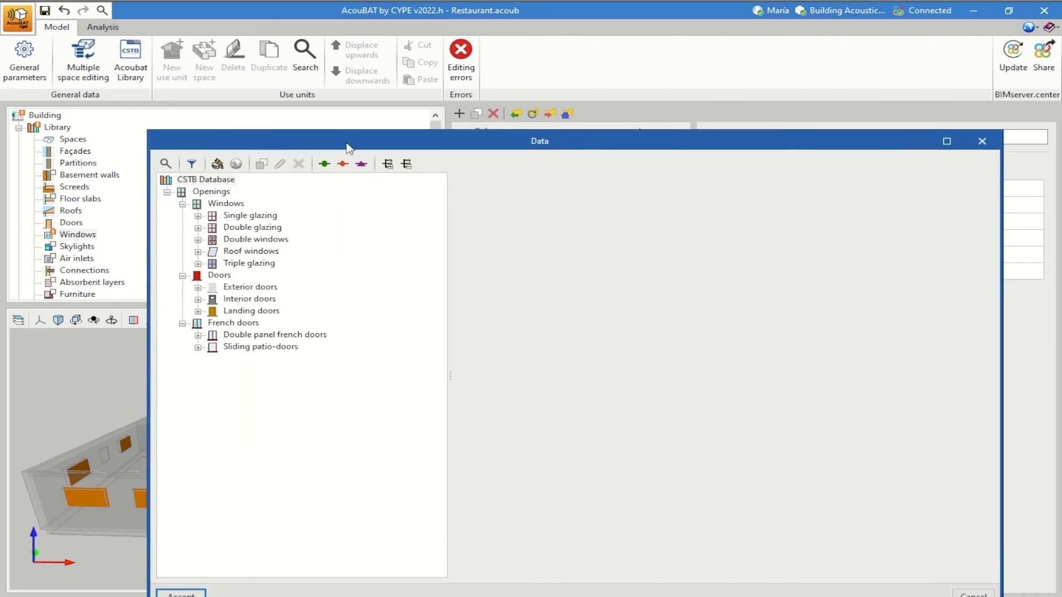
pyautogui.click(197, 226)
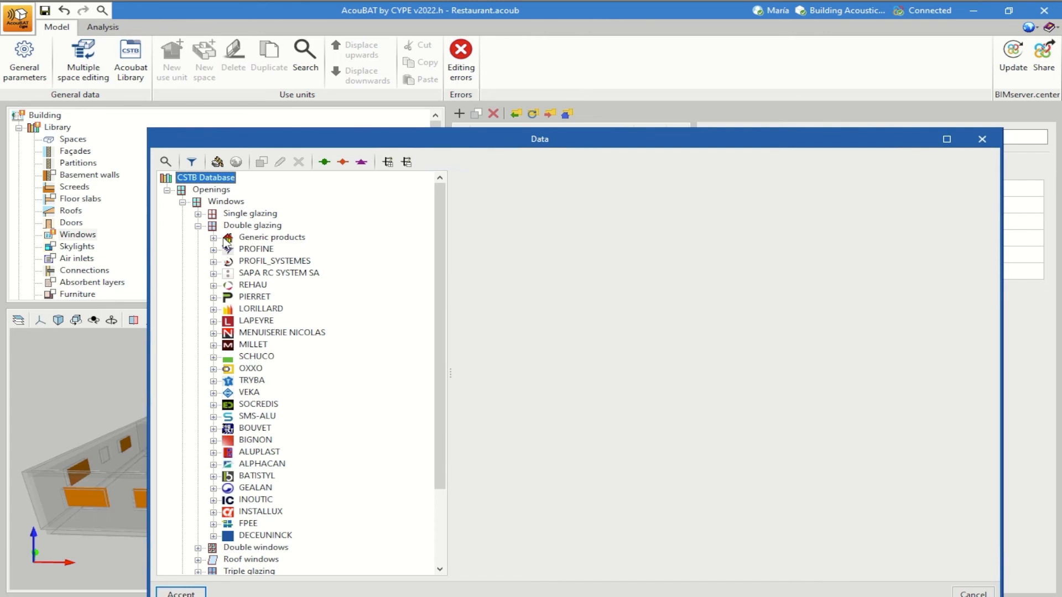
pyautogui.click(214, 238)
pyautogui.click(282, 253)
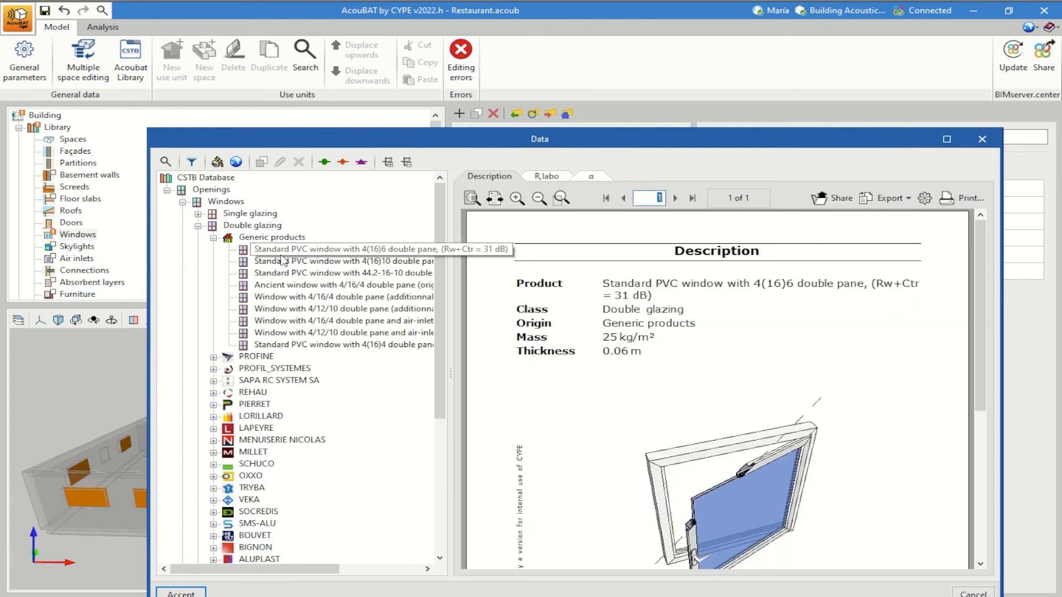
pyautogui.click(181, 593)
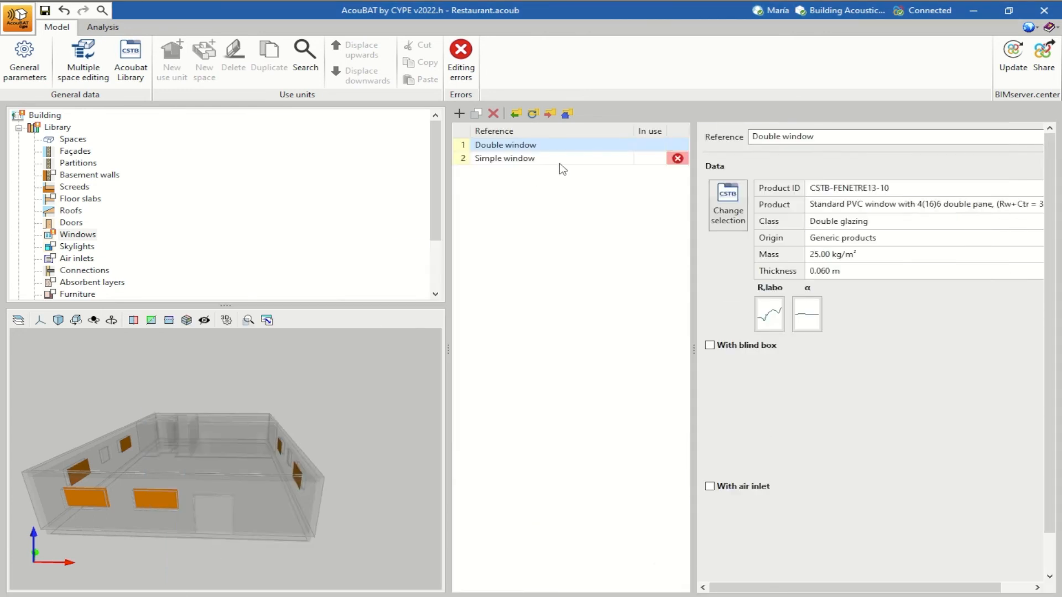
# - Assign the generic single glazing product "Window with 4mm pane (additionnal for double window)" to the simple window
pyautogui.click(500, 162)
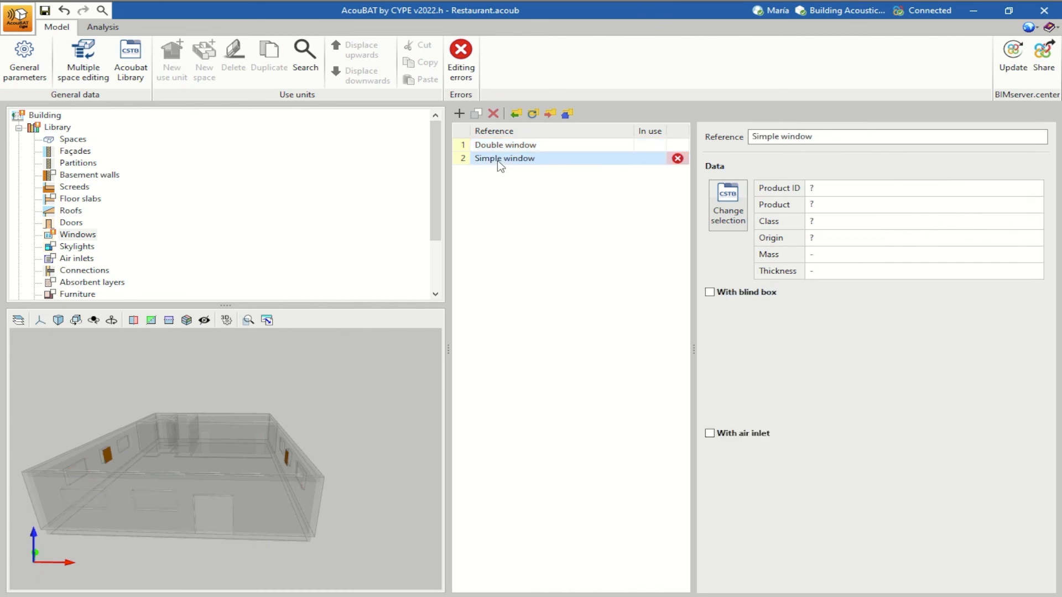
pyautogui.click(727, 216)
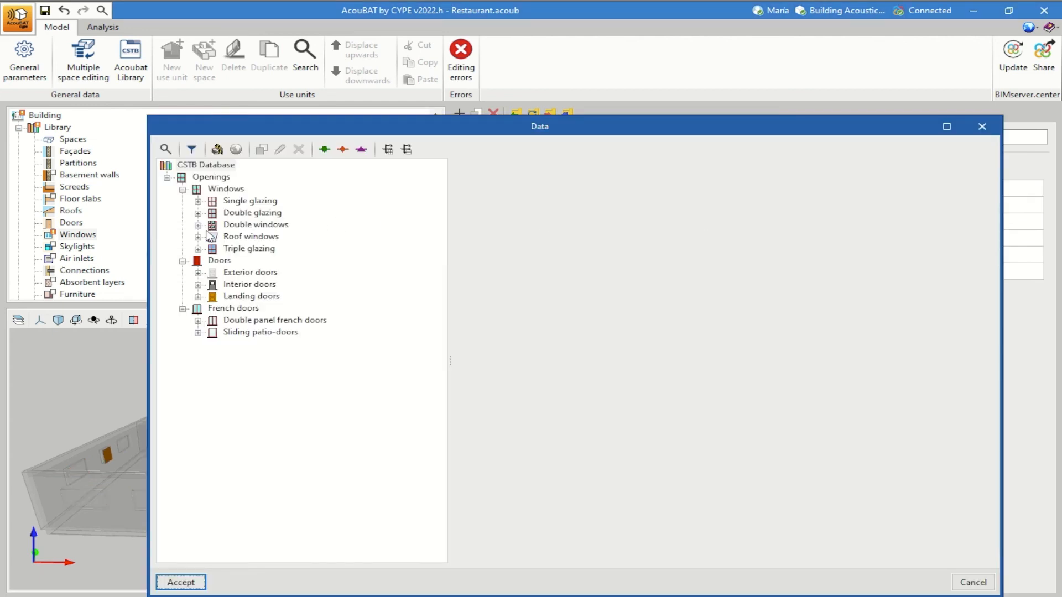
pyautogui.click(198, 202)
pyautogui.doubleClick(249, 213)
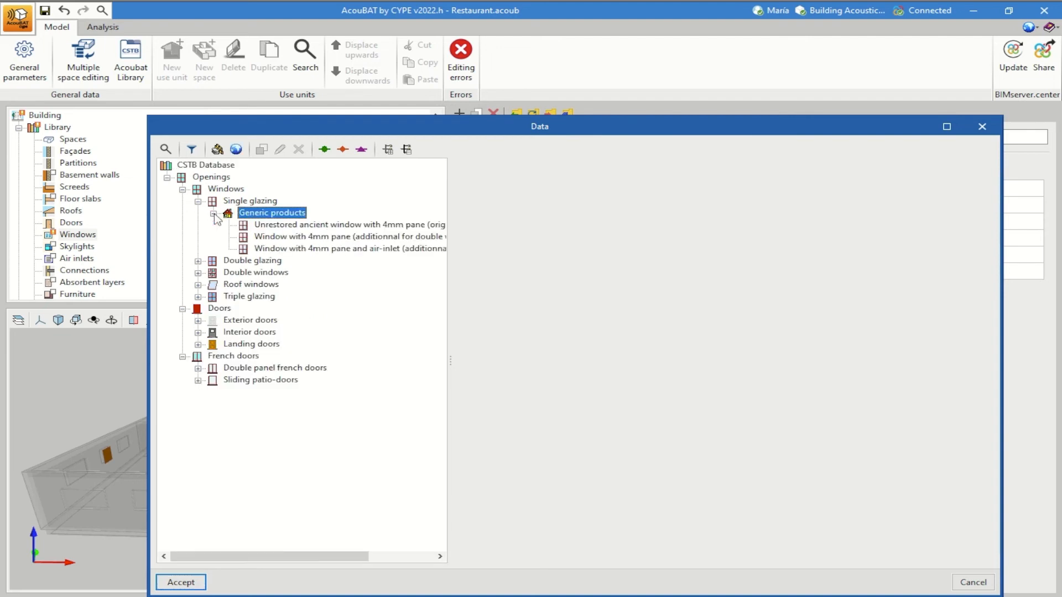
pyautogui.click(290, 237)
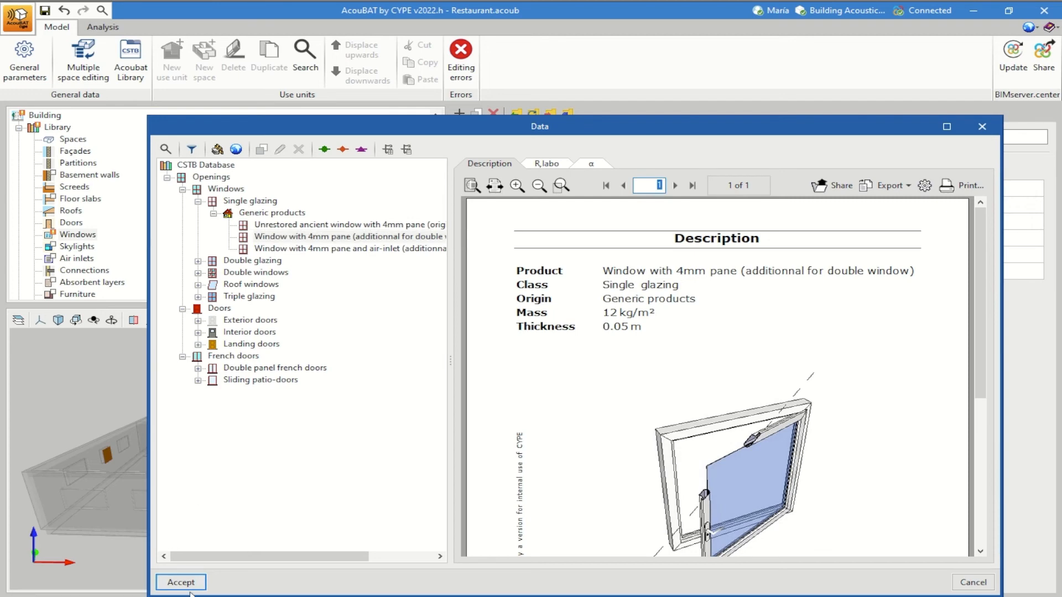
pyautogui.click(181, 582)
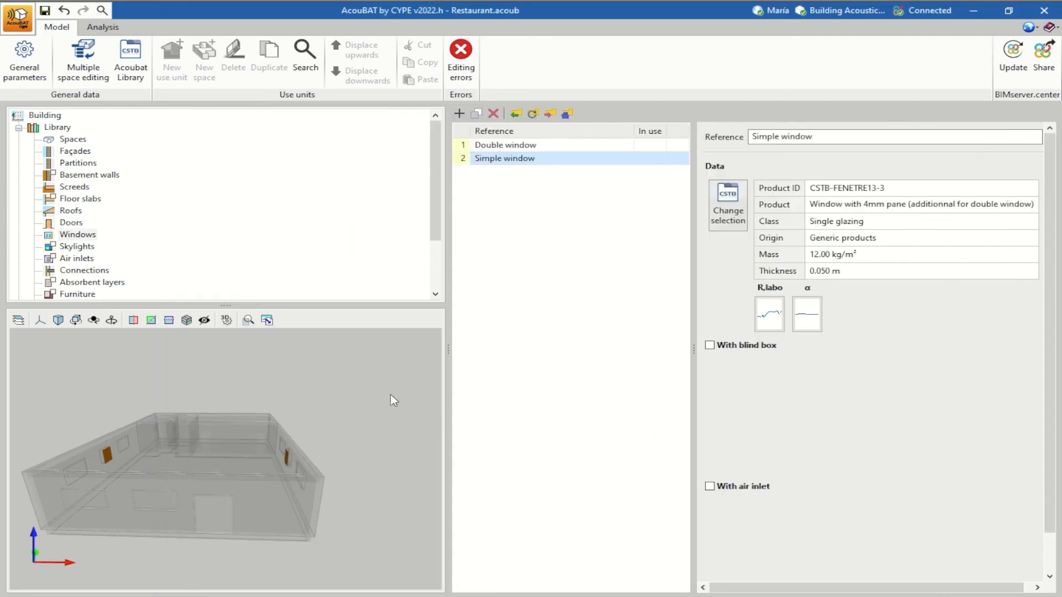
# - Replace the double window's product with TECHNAL's "Sliding double-leaf French window SOLEAL GY – double glazing vitrage 4(16)8 and brush seal, (Rw+Ctr = 31 dB)"
pyautogui.click(535, 149)
pyautogui.click(726, 206)
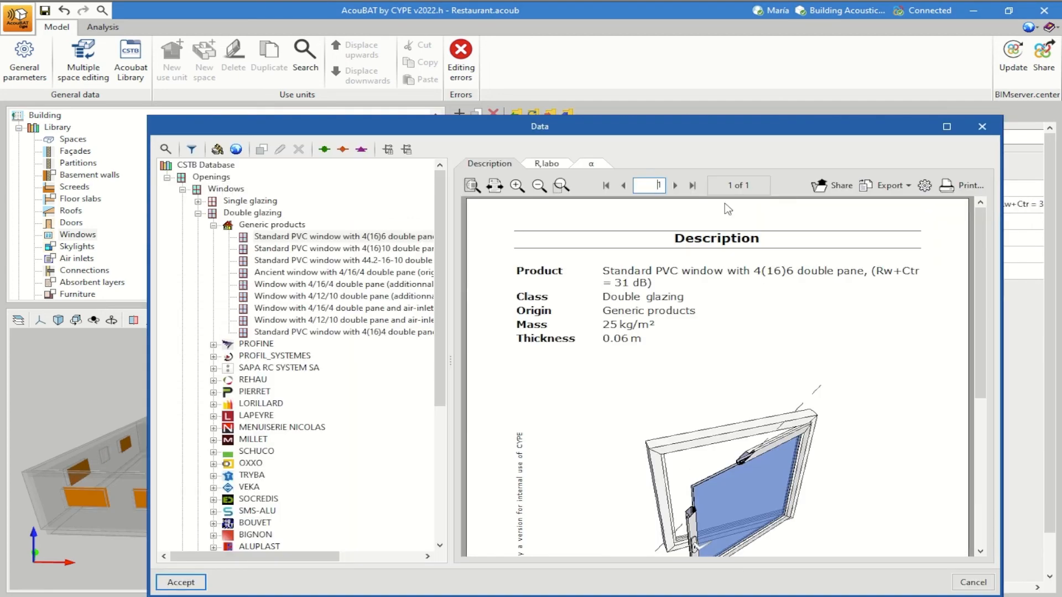
pyautogui.click(165, 149)
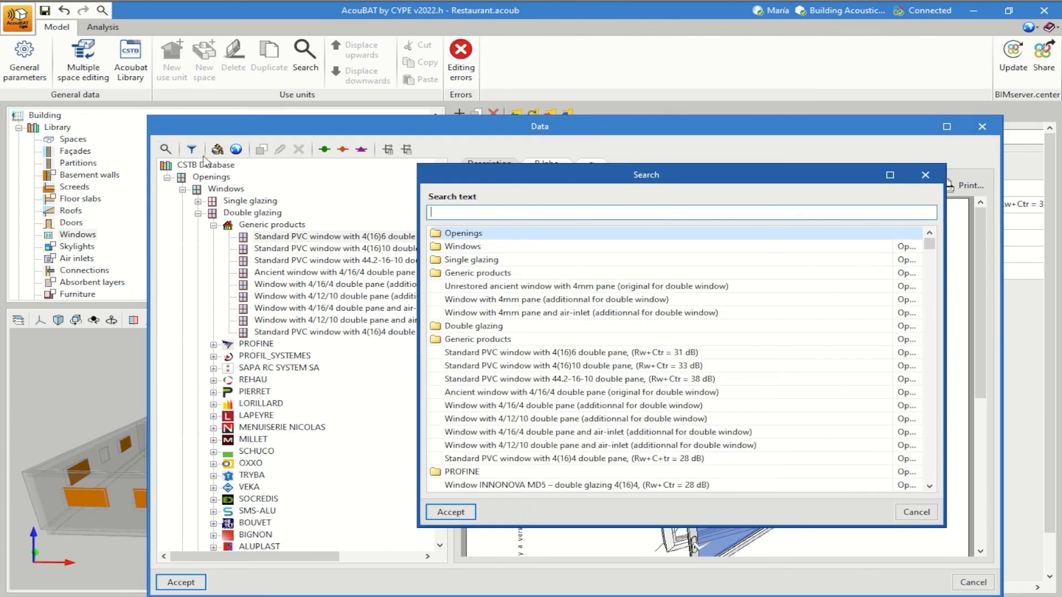
pyautogui.write('seal')
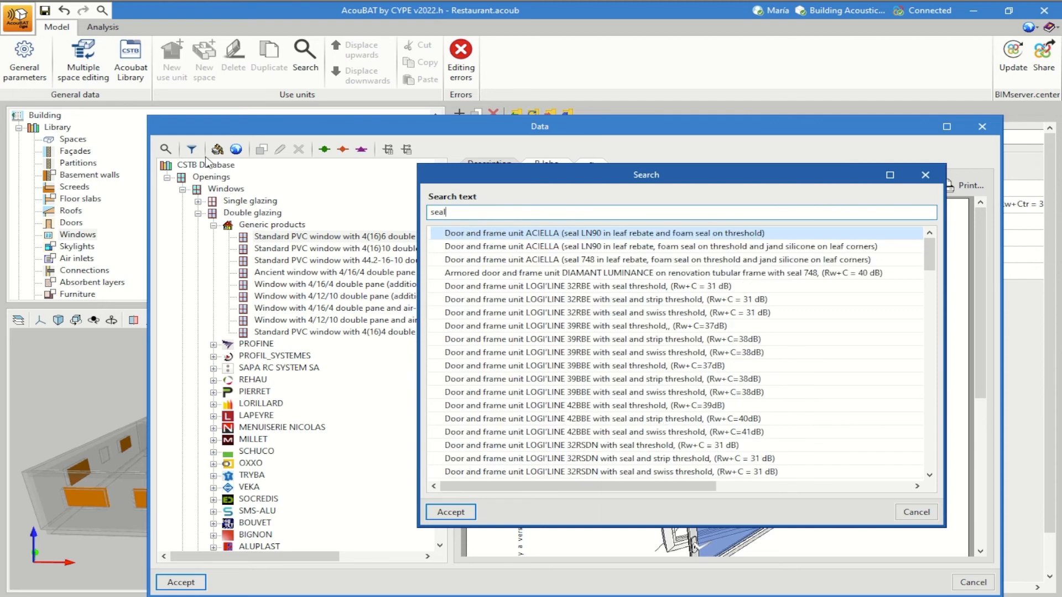
pyautogui.scroll(-10, 525, 334)
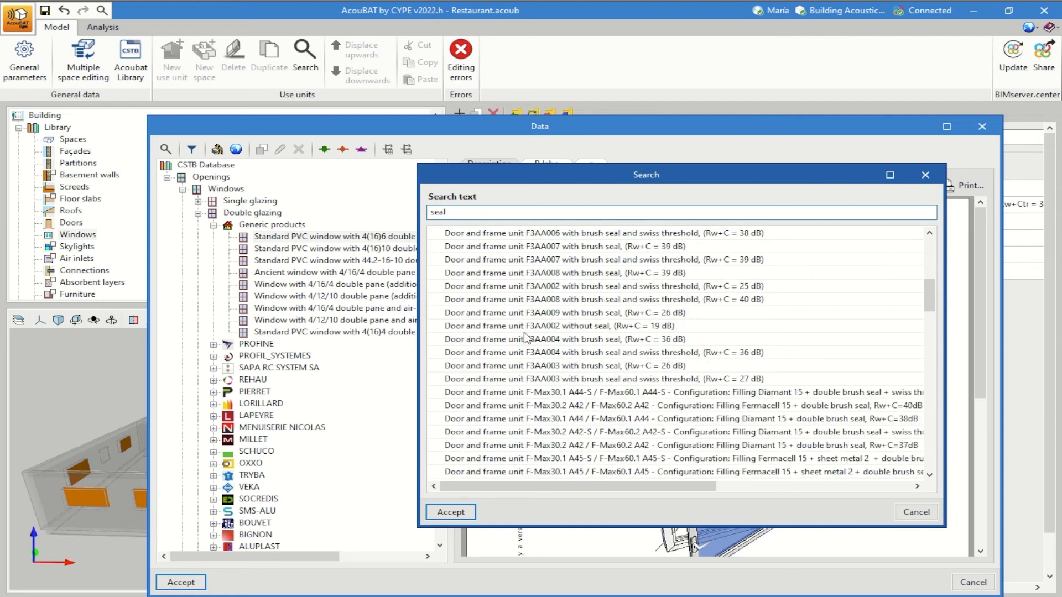
pyautogui.scroll(-10, 525, 335)
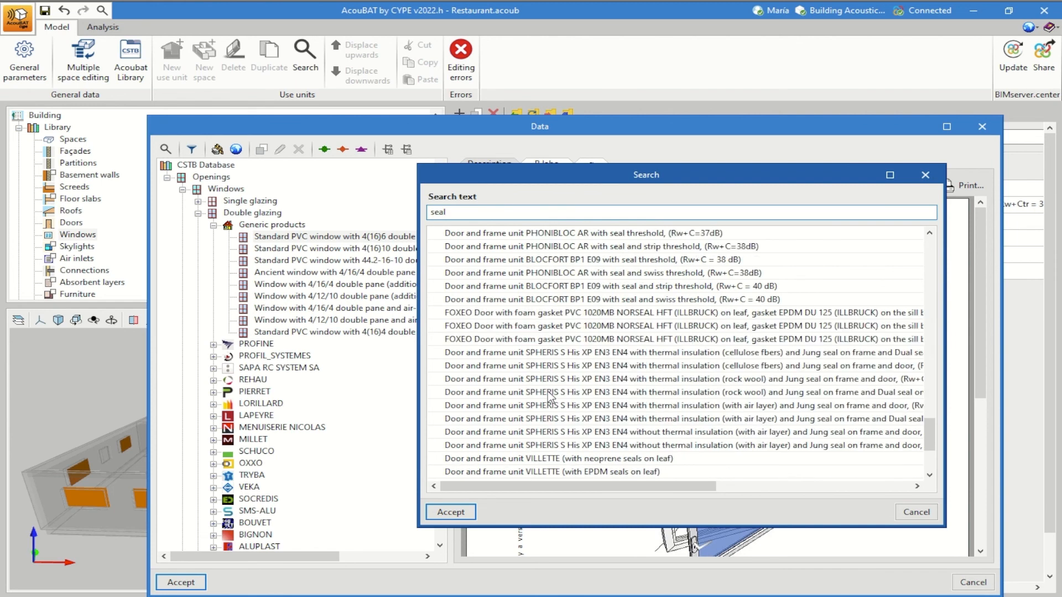
pyautogui.scroll(-4, 549, 397)
pyautogui.scroll(1, 550, 397)
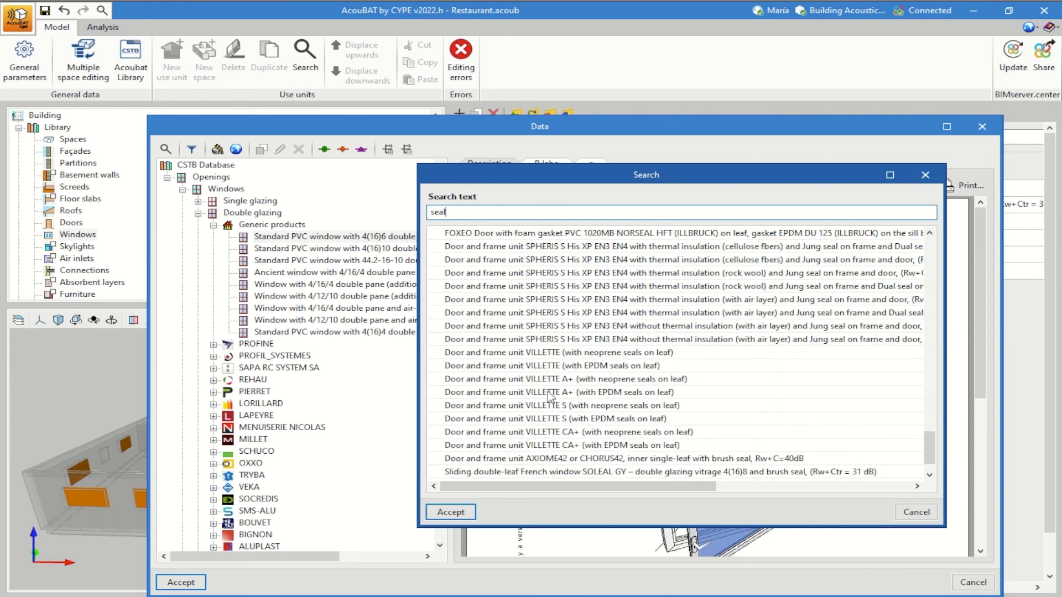
pyautogui.scroll(-1, 549, 397)
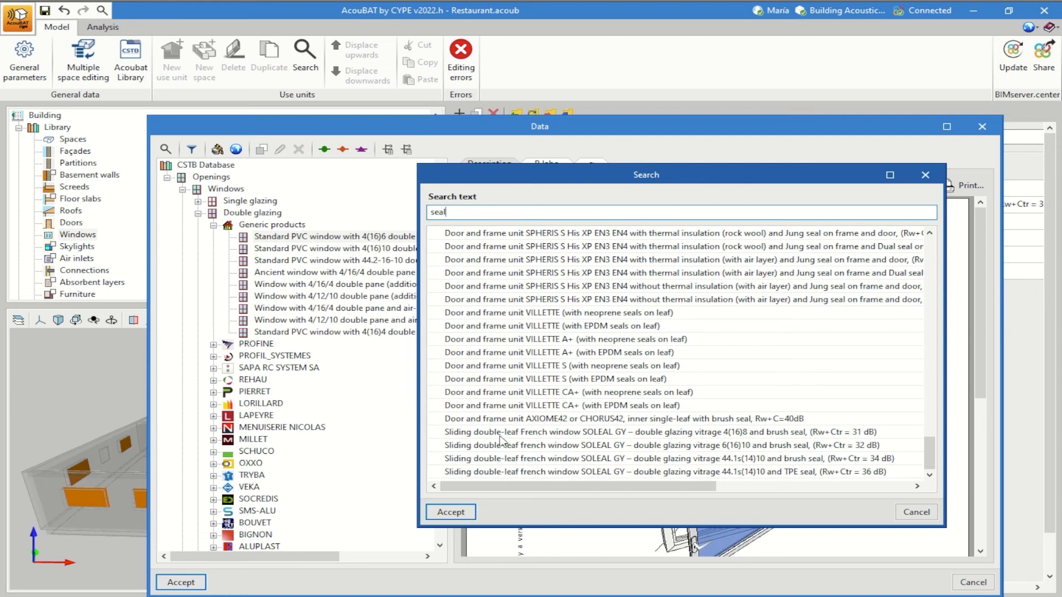
pyautogui.doubleClick(500, 432)
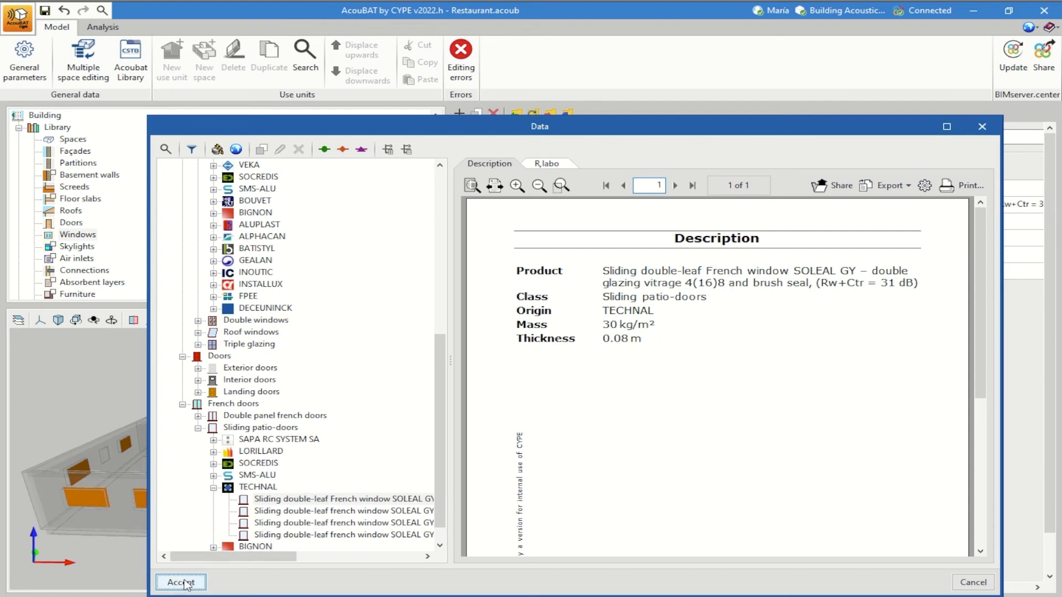
pyautogui.click(171, 583)
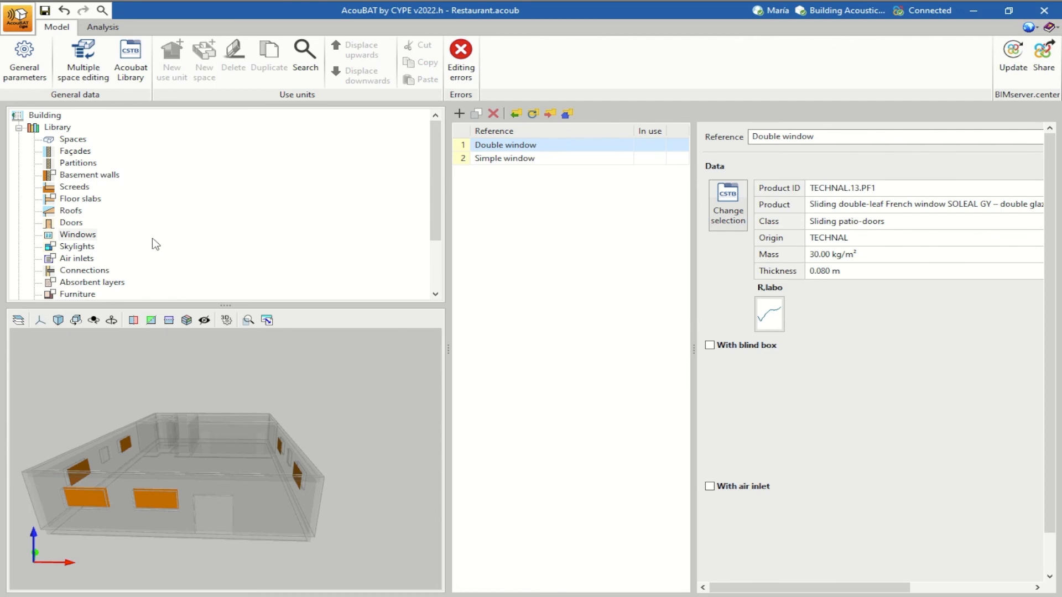
# - List the spaces of the Restaurant use unit and check the model for editing errors
pyautogui.scroll(-1, 155, 243)
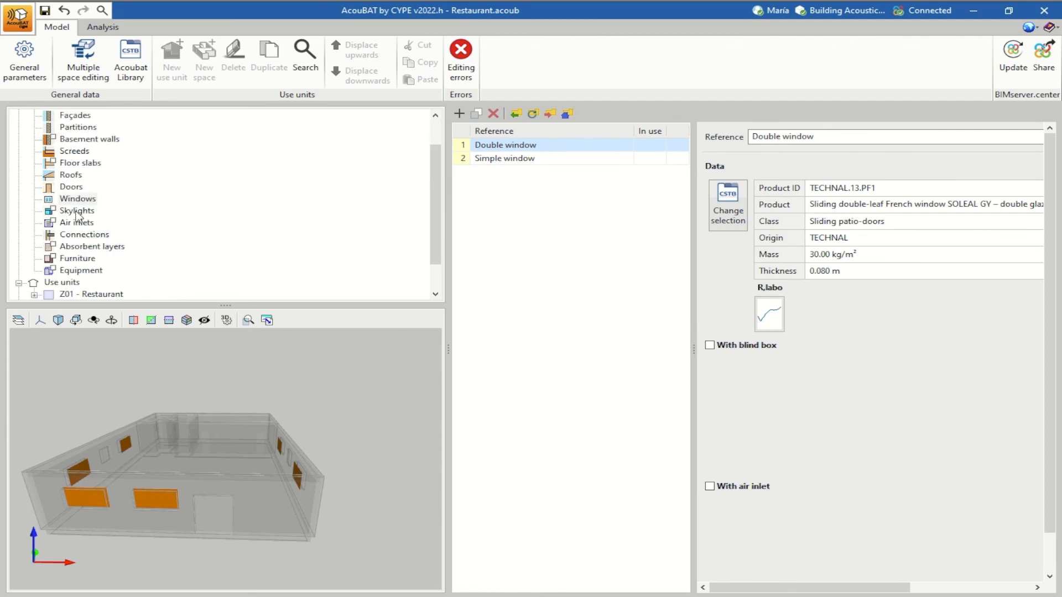
pyautogui.scroll(-1, 78, 232)
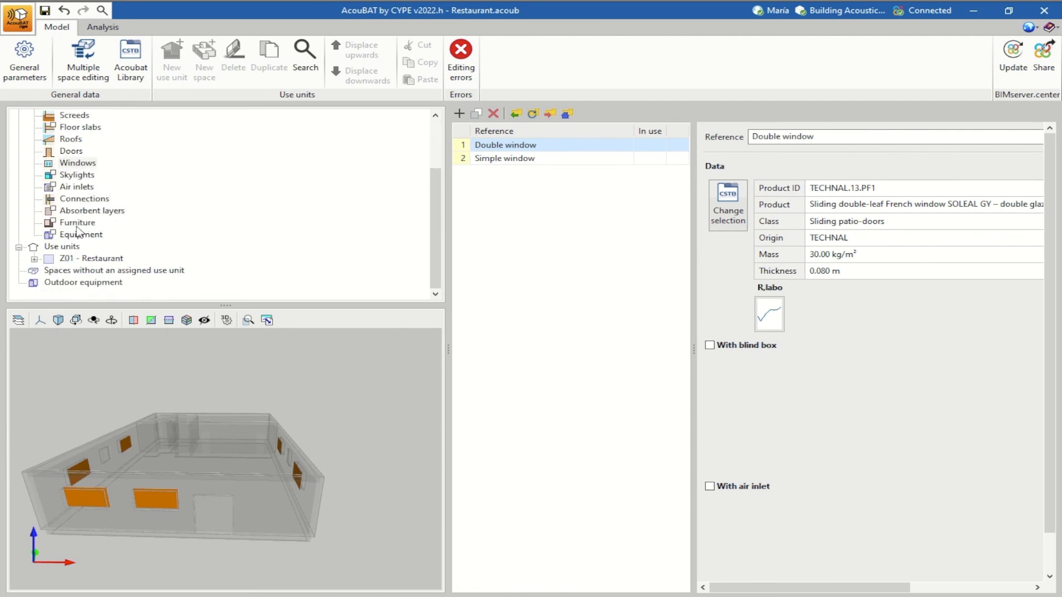
pyautogui.click(35, 258)
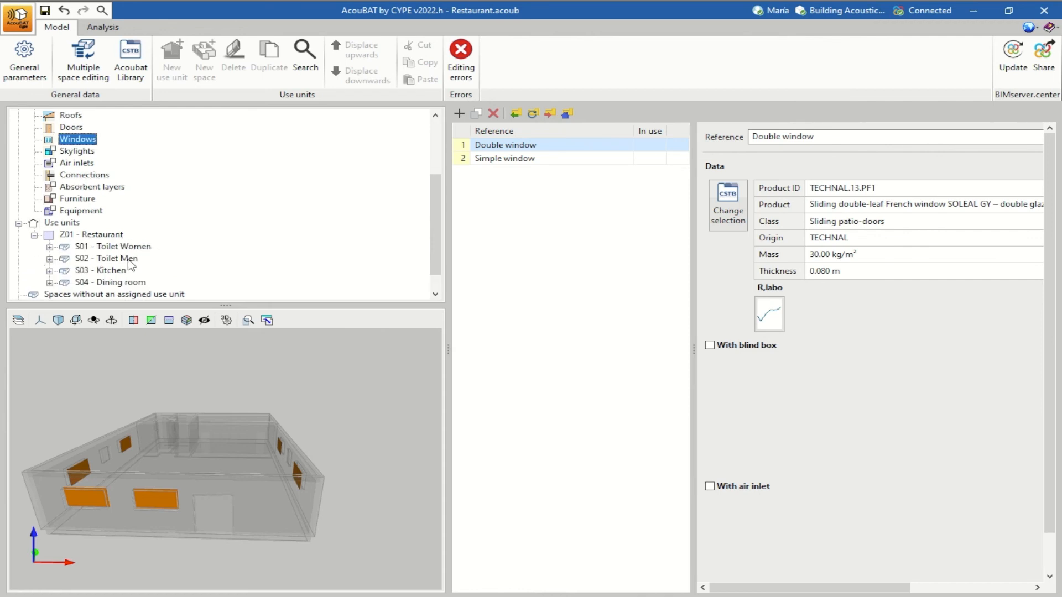
pyautogui.scroll(-1, 129, 266)
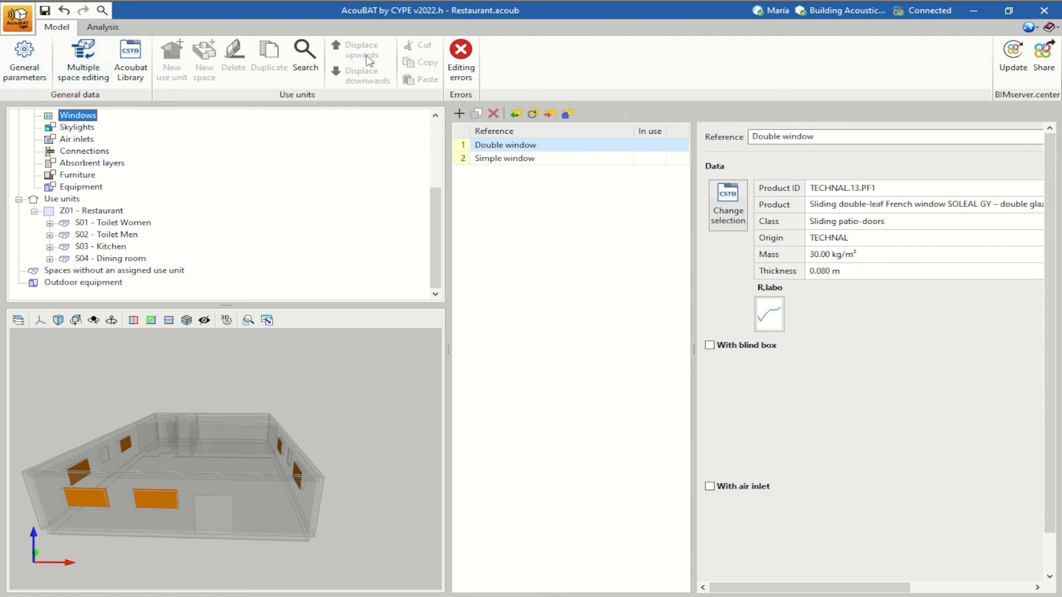
pyautogui.click(462, 83)
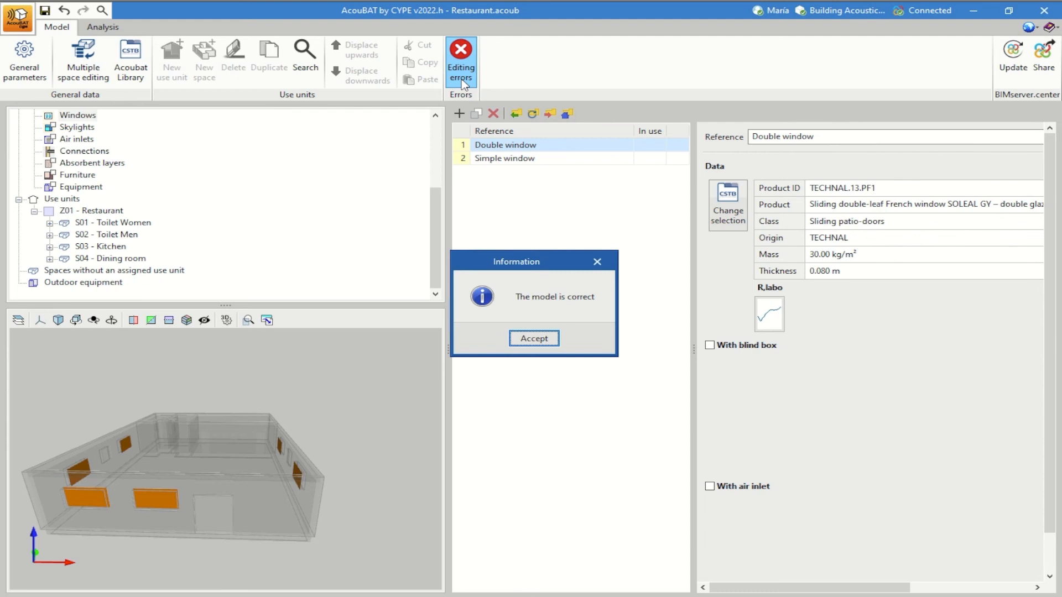
pyautogui.click(534, 339)
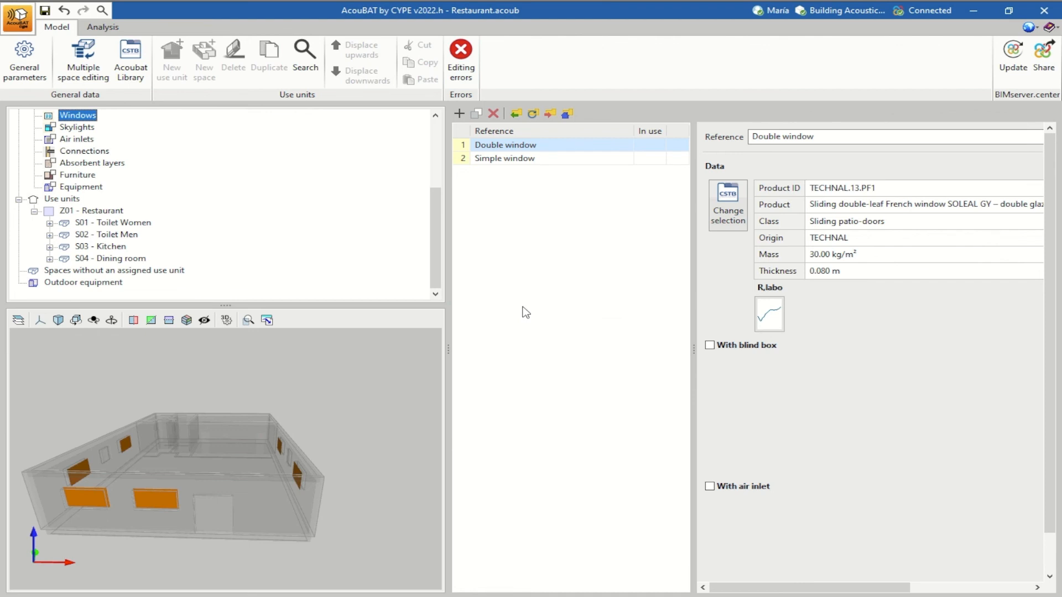
# - Run the acoustic analysis and review its summary by receiver space type, acoustic parameter and emission space type
pyautogui.click(103, 27)
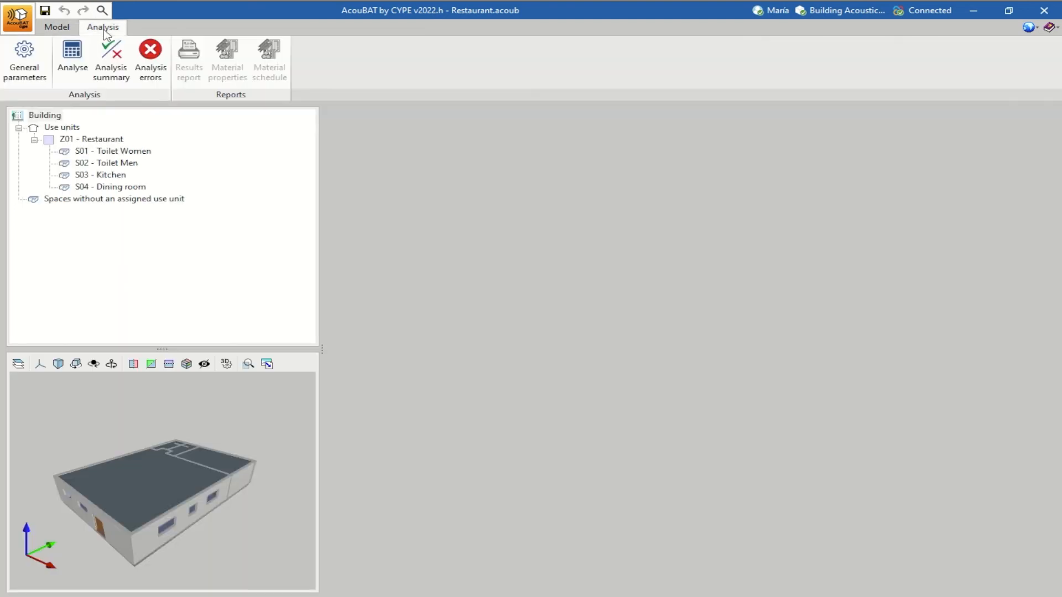
pyautogui.click(72, 78)
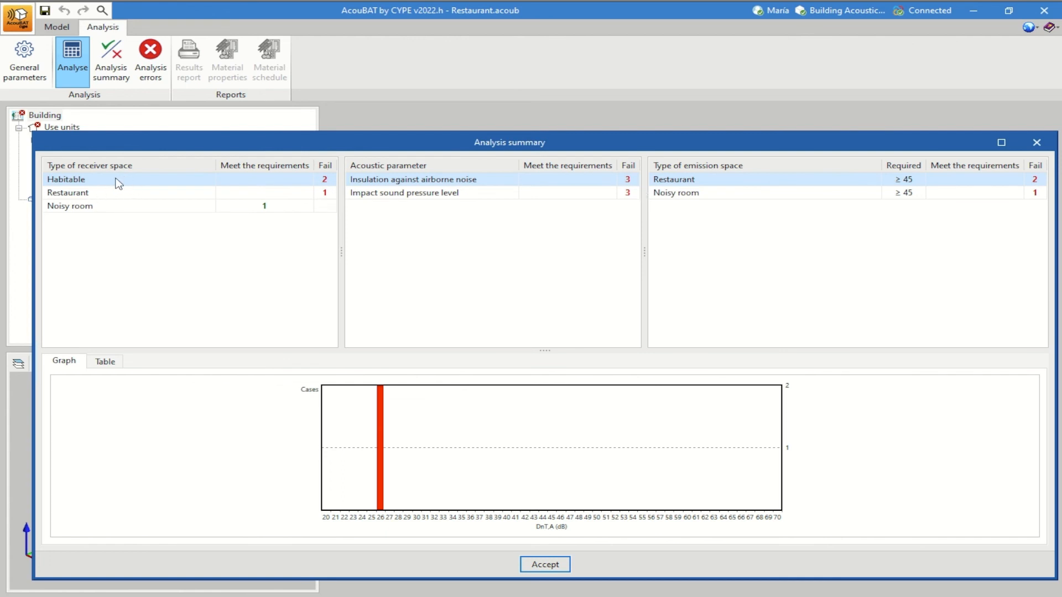
pyautogui.click(695, 195)
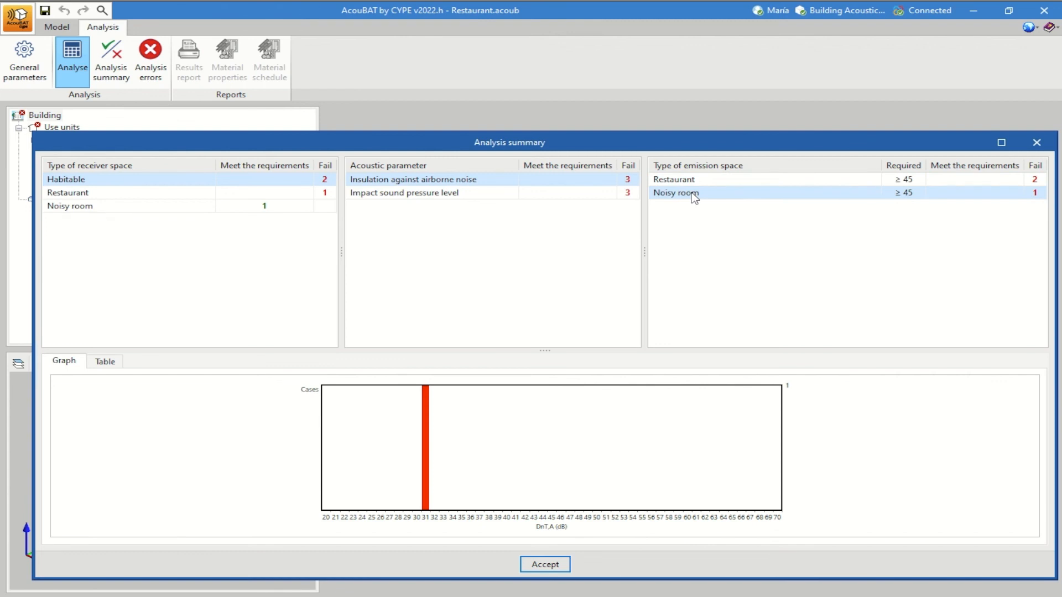
pyautogui.click(394, 195)
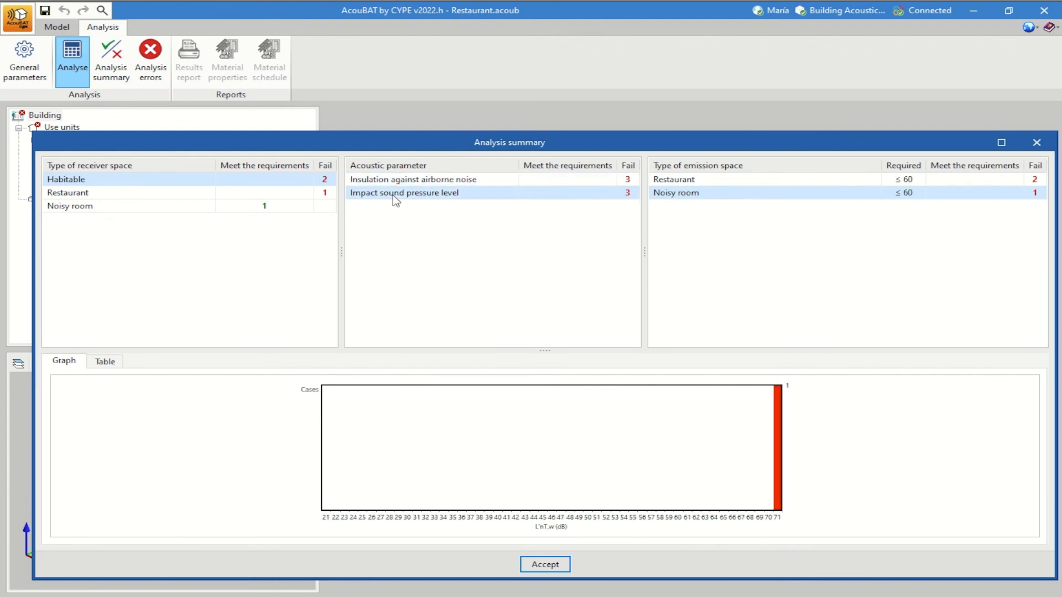
pyautogui.click(141, 197)
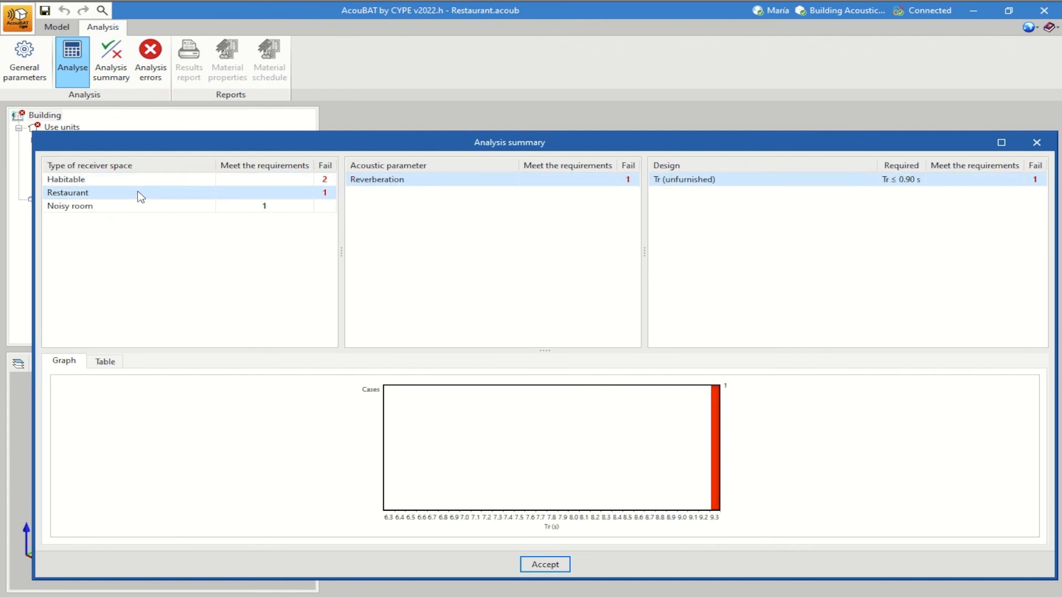
pyautogui.click(91, 209)
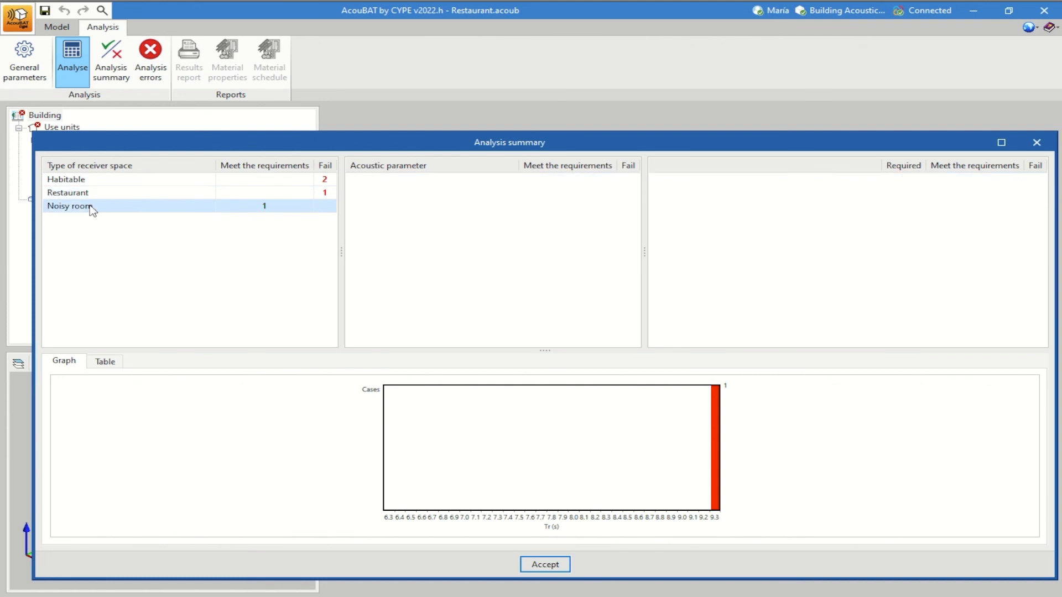
pyautogui.click(545, 565)
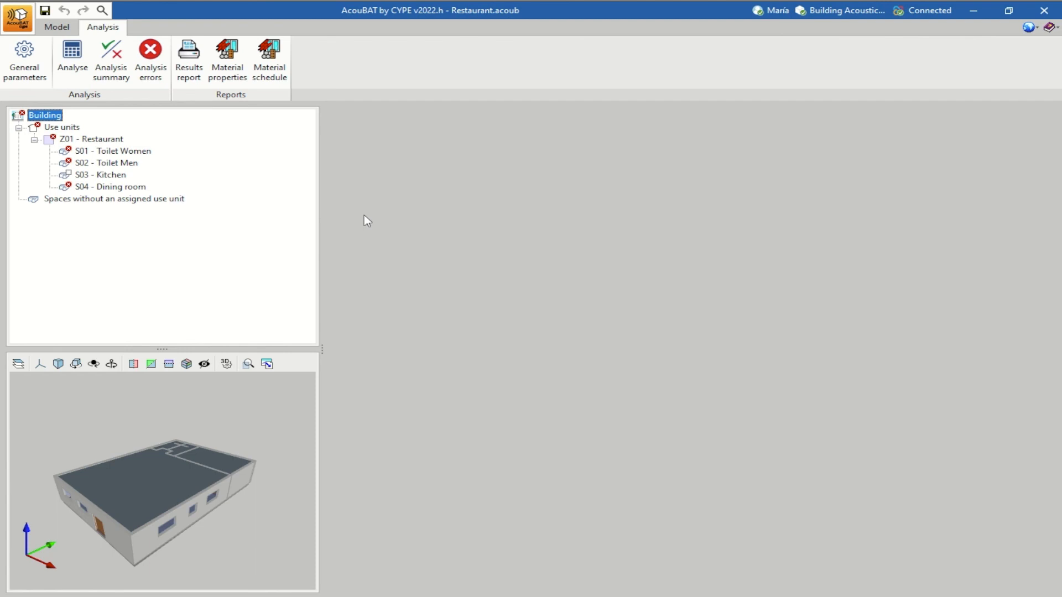
# - Examine the dining room's unfurnished reverberation result and its detailed analysis graph
pyautogui.click(119, 191)
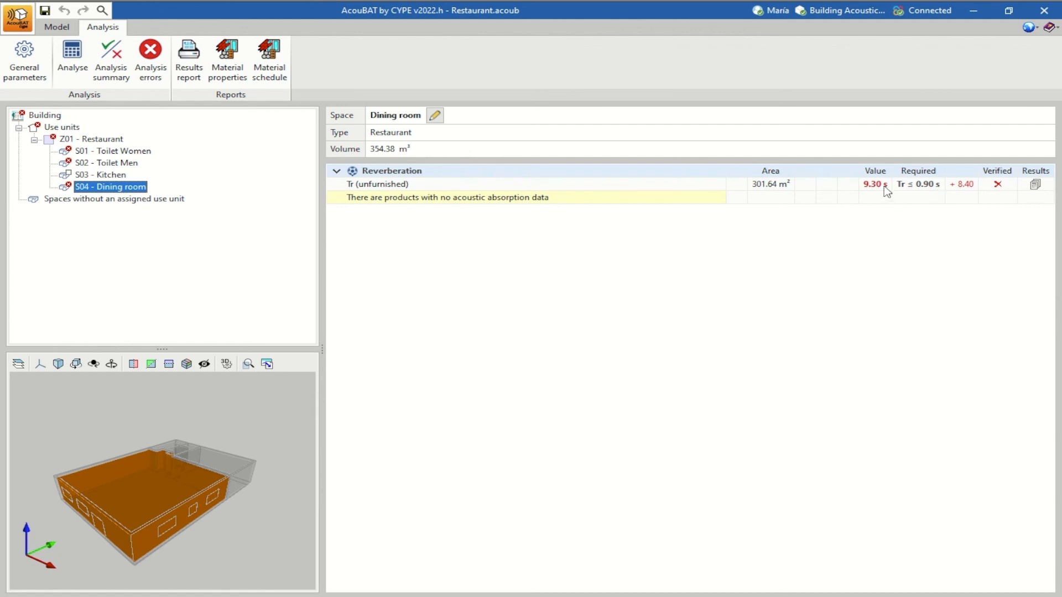
pyautogui.click(1034, 184)
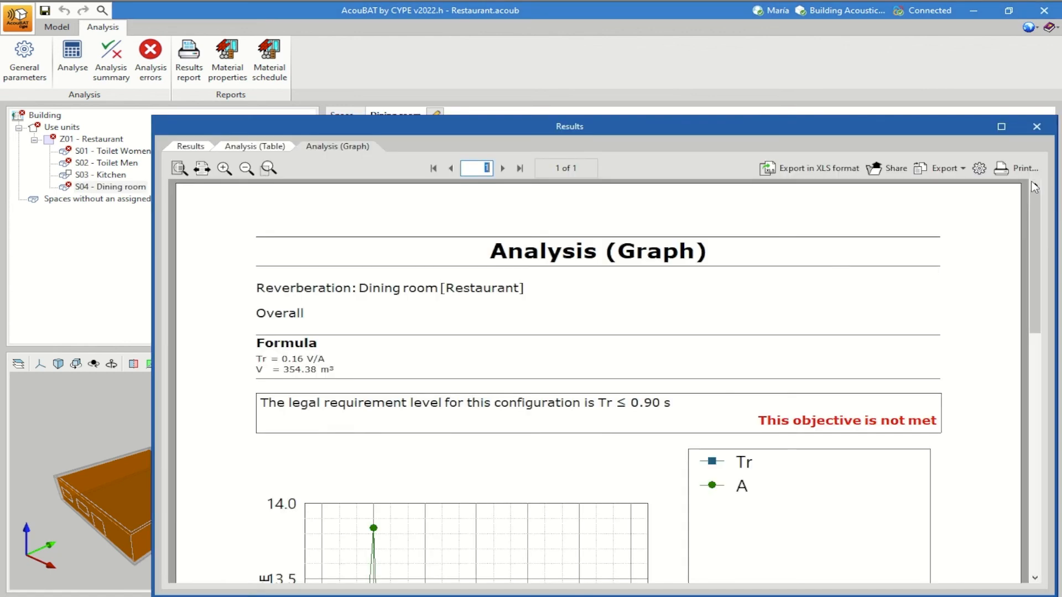
pyautogui.scroll(-5, 843, 285)
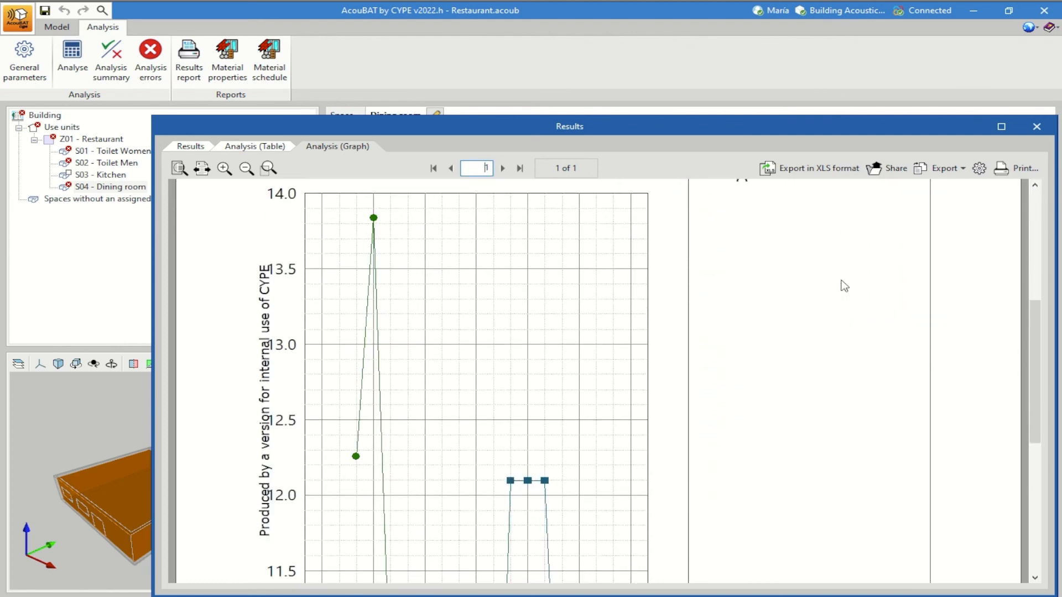
pyautogui.scroll(5, 844, 285)
pyautogui.click(1036, 127)
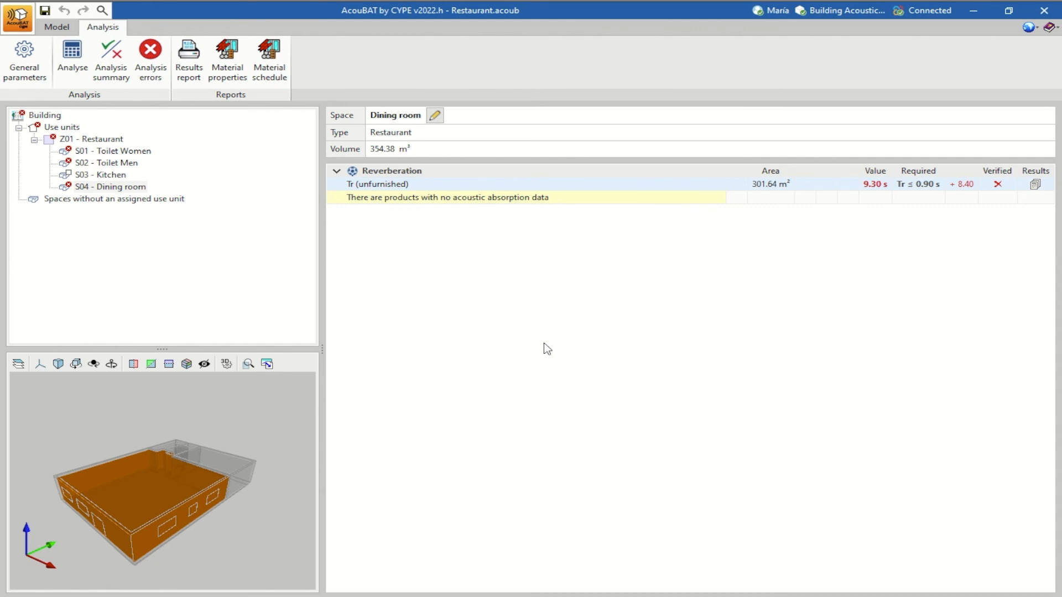
# - Review the sound insulation and sound conditioning requirements of the Restaurant space type used by the dining room
pyautogui.click(436, 116)
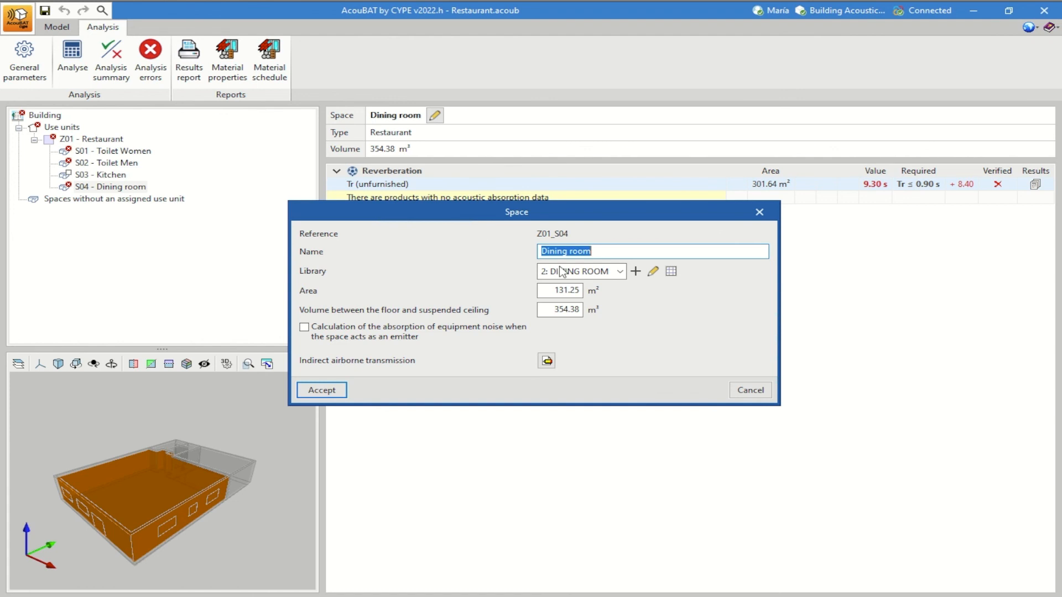
pyautogui.click(653, 272)
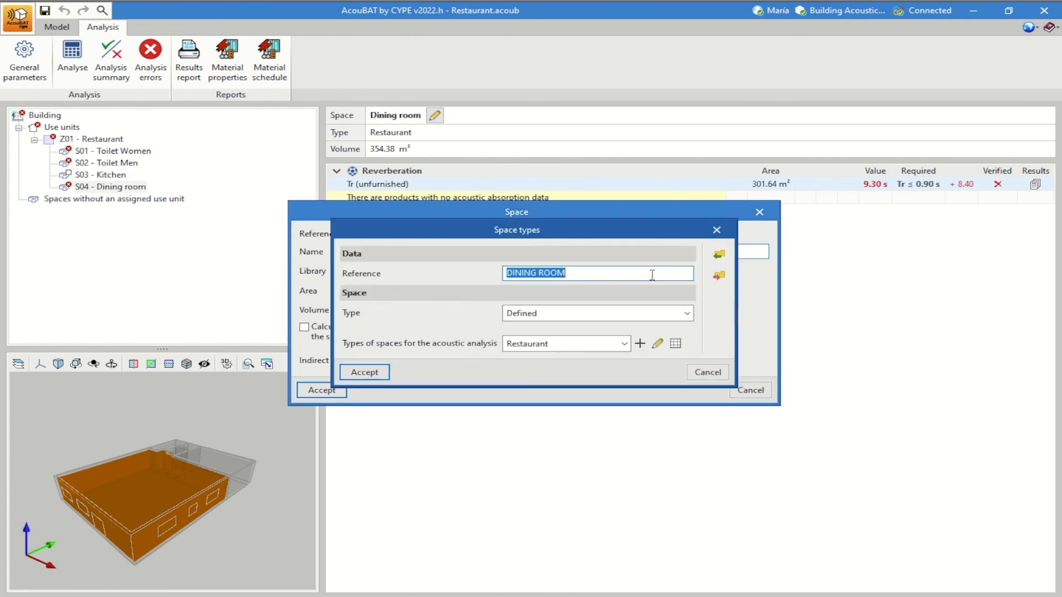
pyautogui.click(658, 344)
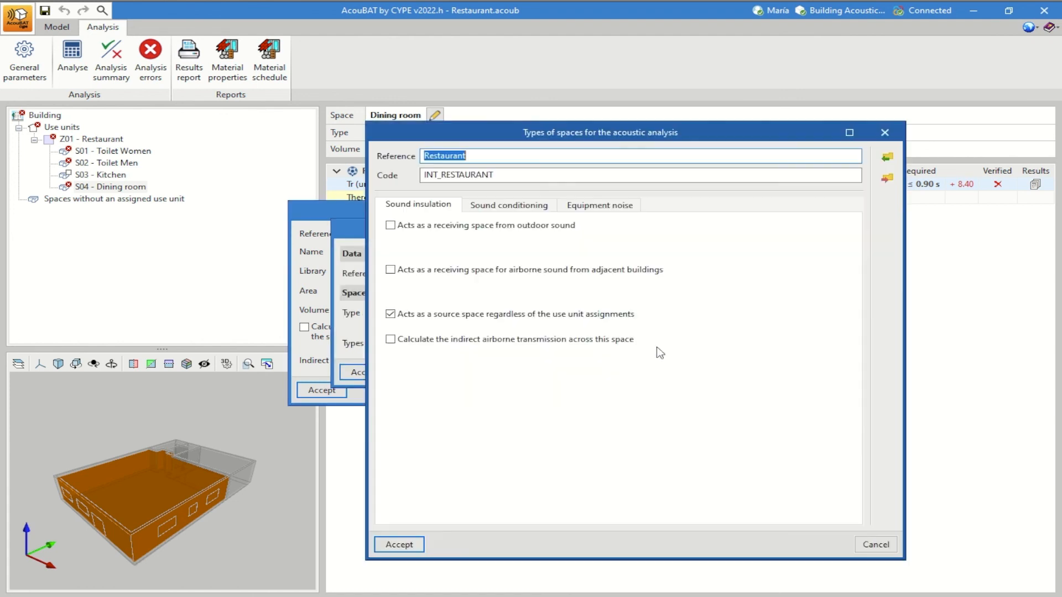
pyautogui.click(533, 205)
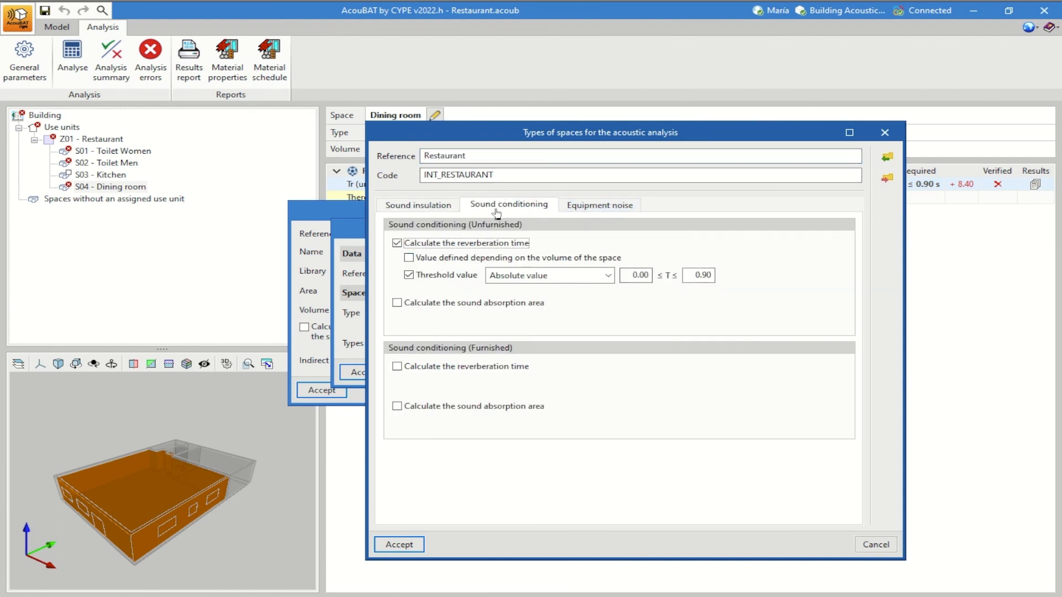
pyautogui.click(390, 546)
pyautogui.click(369, 373)
pyautogui.click(332, 391)
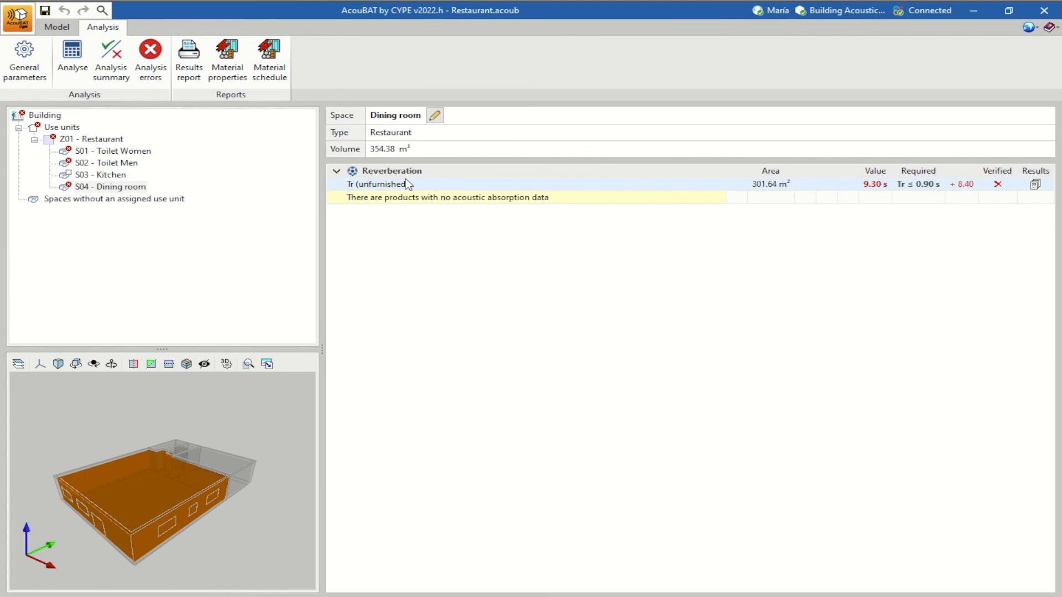
# - Open the library definition Roof_1 of the dining room's roof slab for editing
pyautogui.click(57, 27)
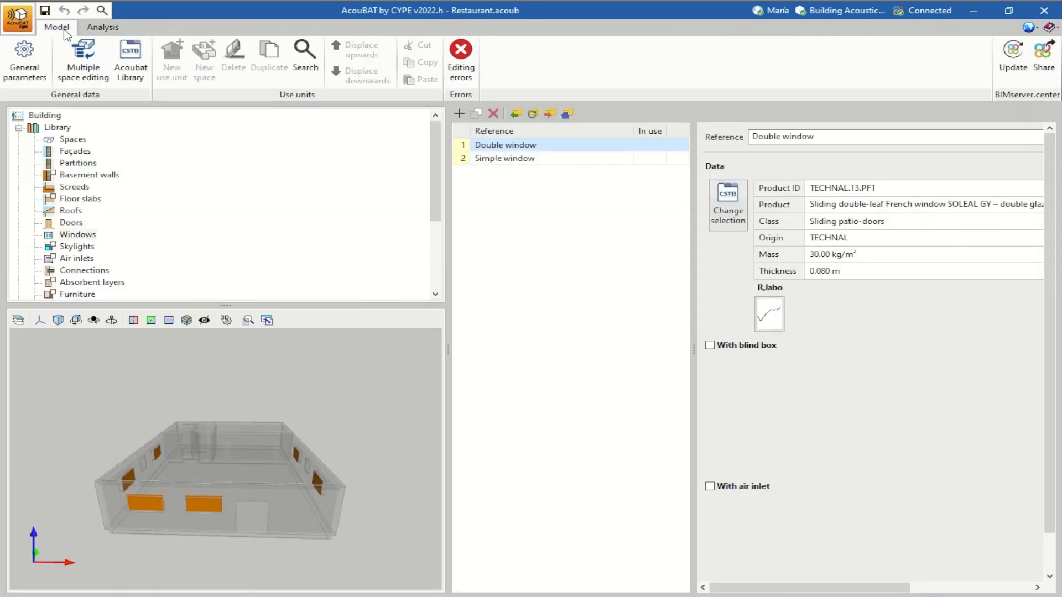
pyautogui.scroll(-3, 83, 260)
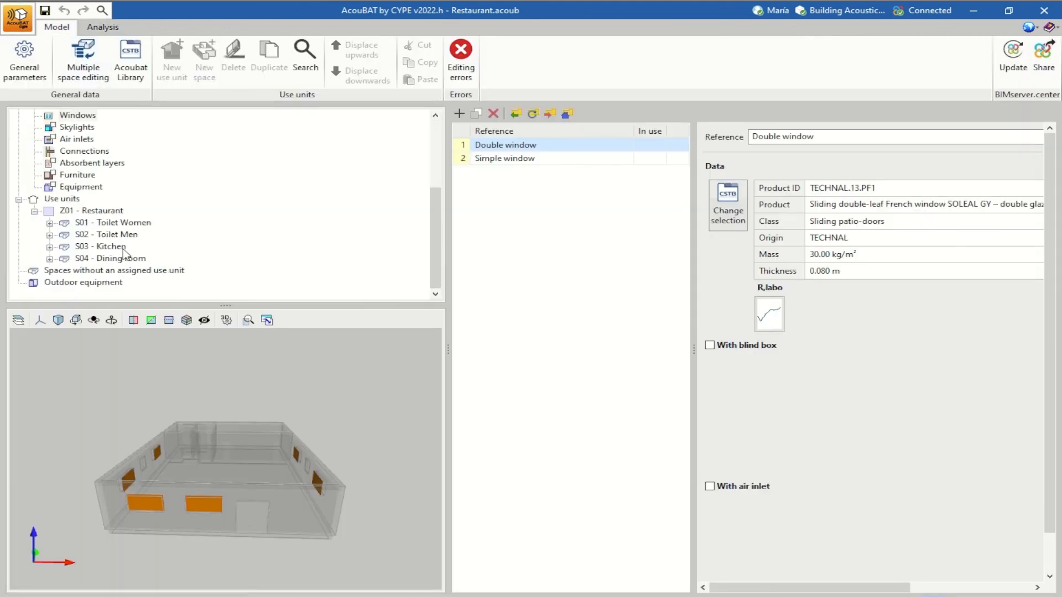
pyautogui.click(50, 259)
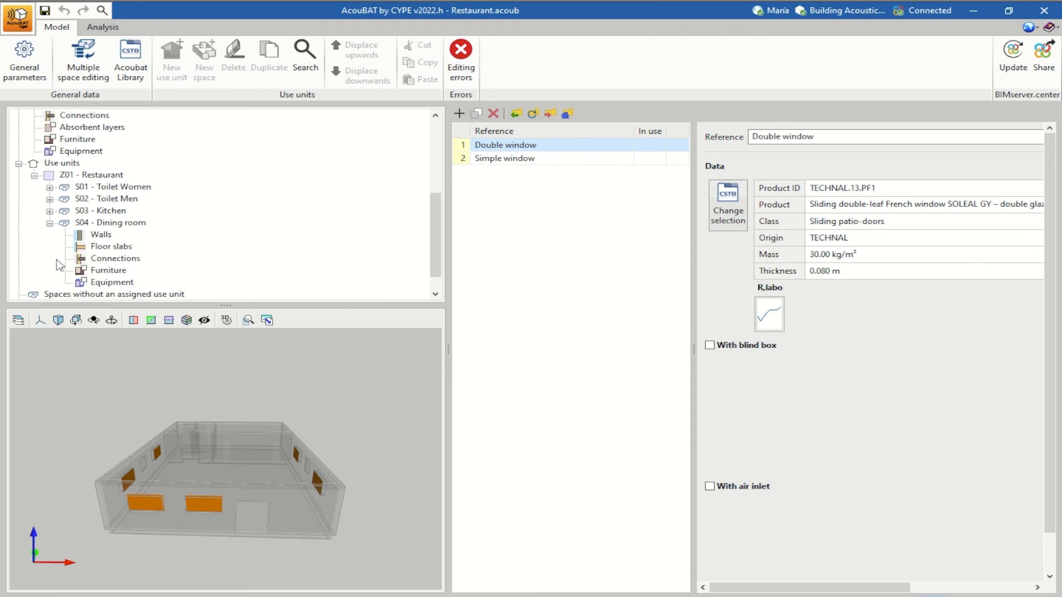
pyautogui.click(105, 250)
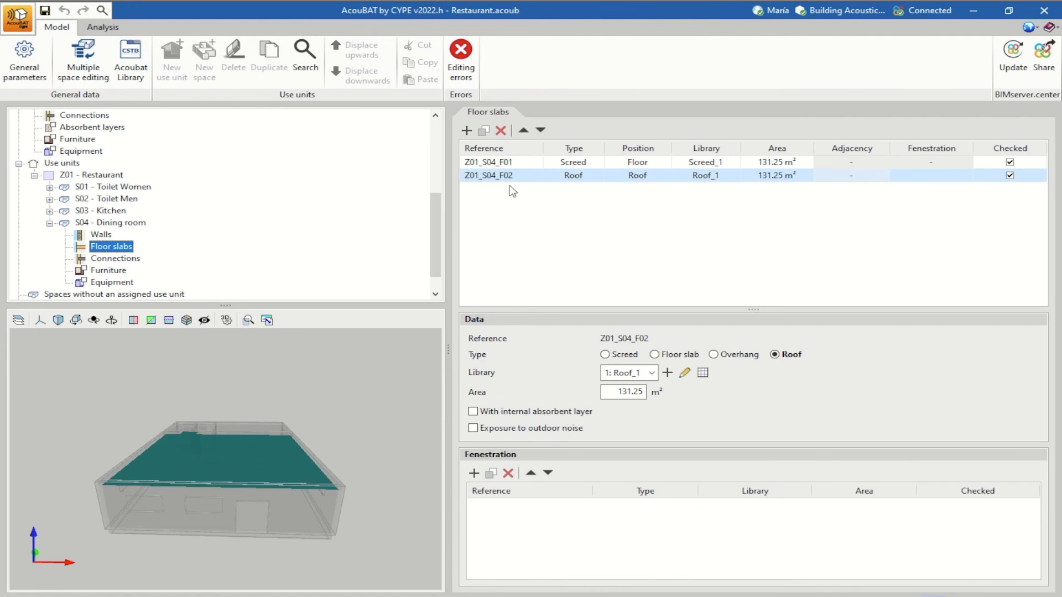
pyautogui.click(566, 164)
pyautogui.click(569, 177)
pyautogui.click(684, 374)
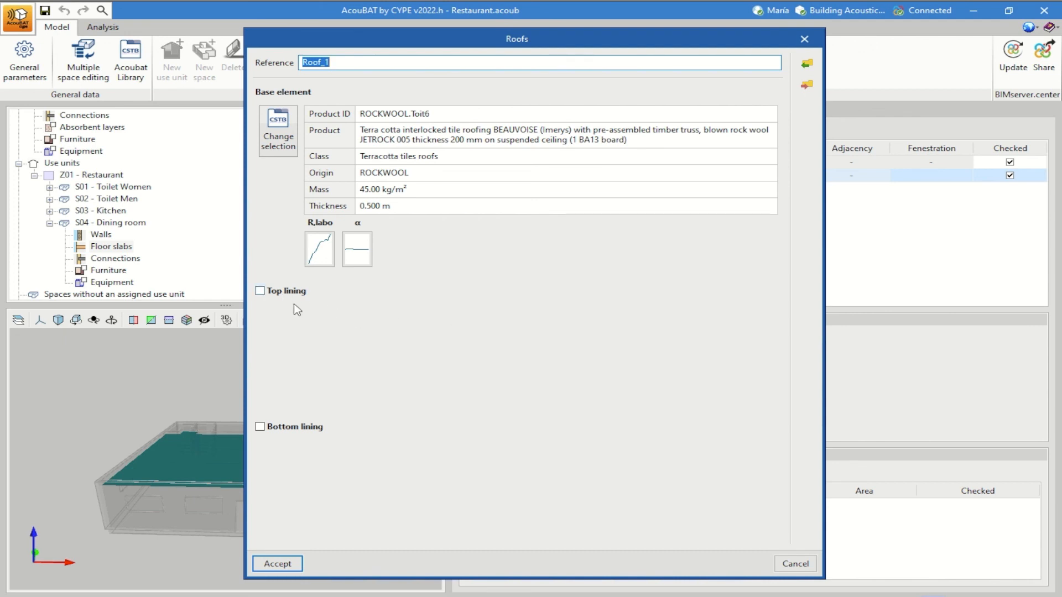
# - Enable a bottom lining on Roof_1 and browse the ROCKWOOL and generic sub-floor lining complex products for it
pyautogui.click(259, 427)
pyautogui.click(274, 462)
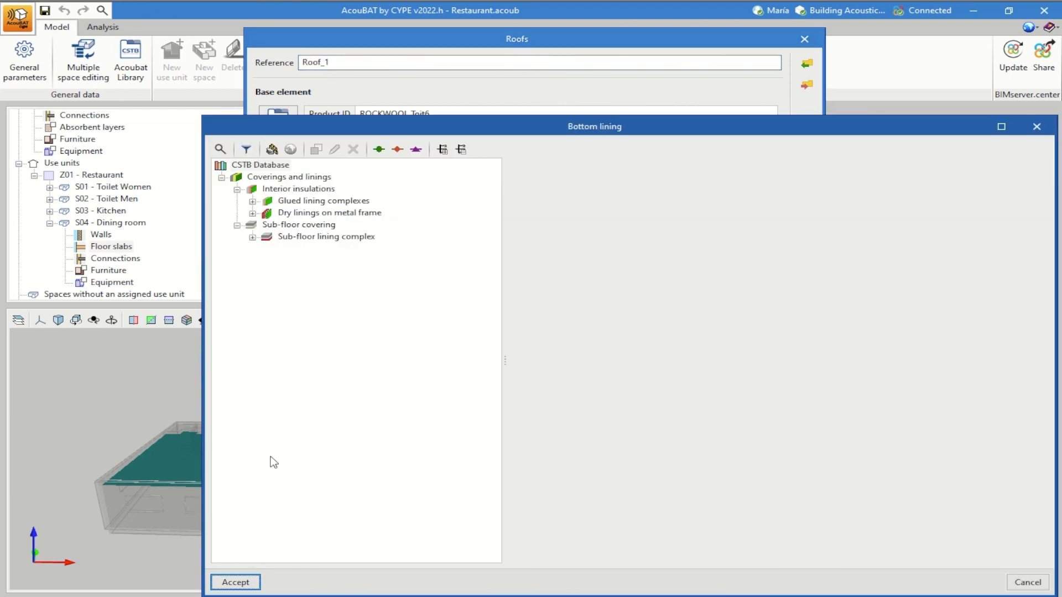
pyautogui.click(285, 237)
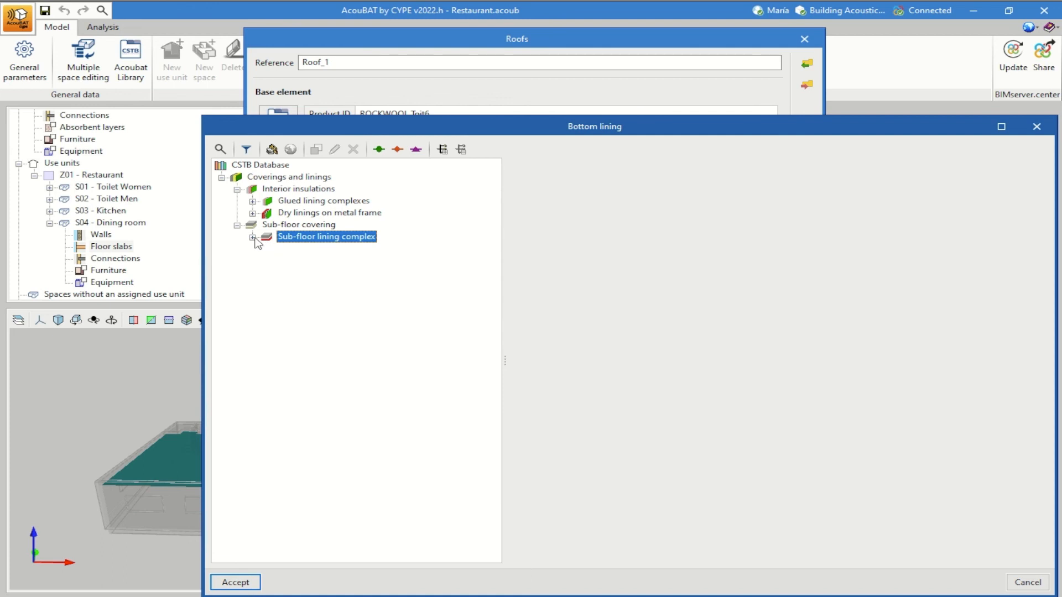
pyautogui.click(253, 237)
pyautogui.click(268, 284)
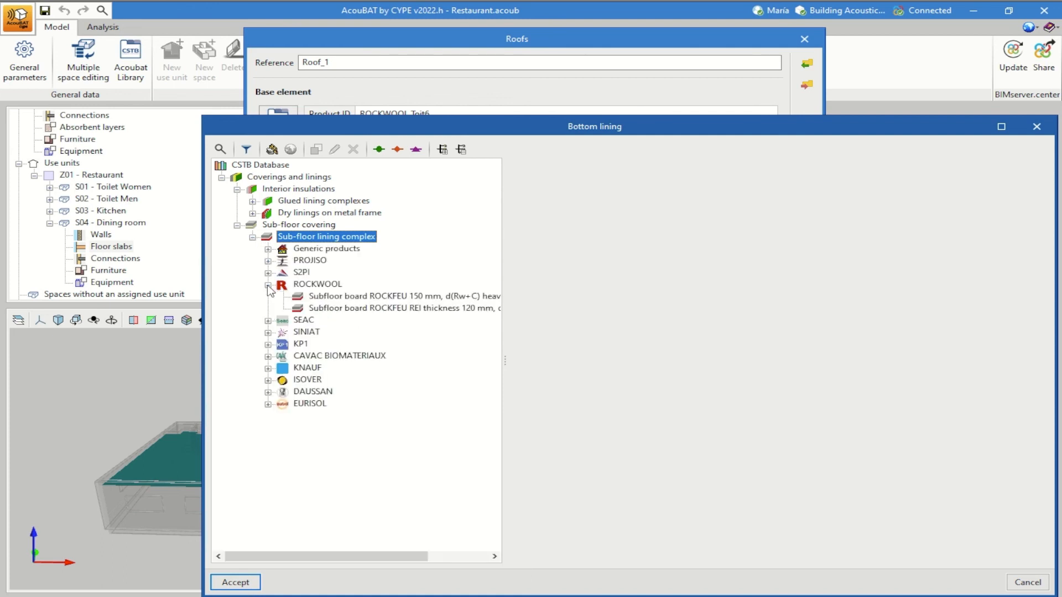
pyautogui.click(319, 297)
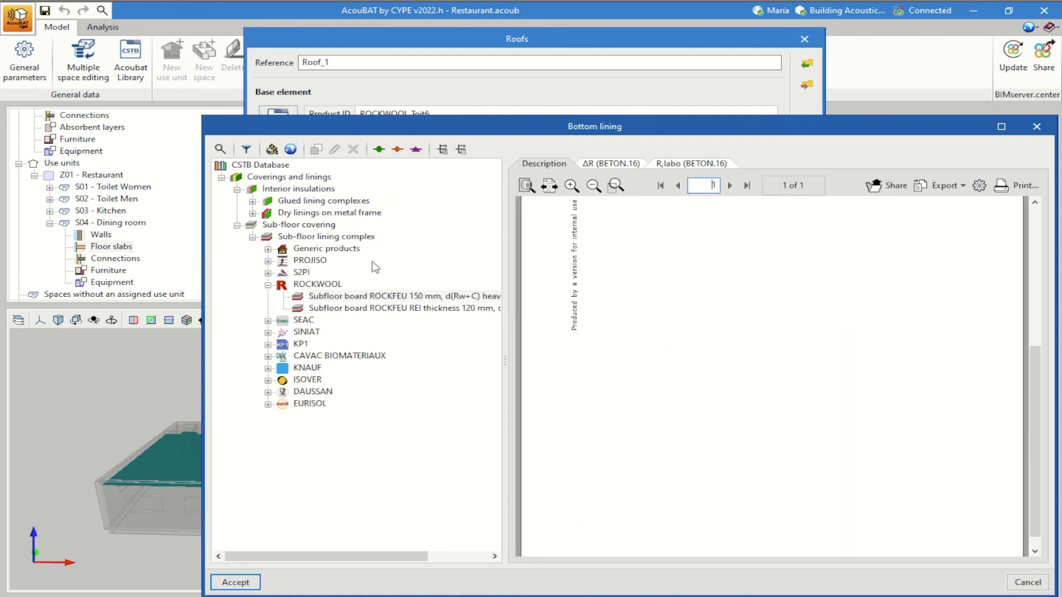
pyautogui.click(307, 250)
pyautogui.click(267, 250)
pyautogui.click(312, 261)
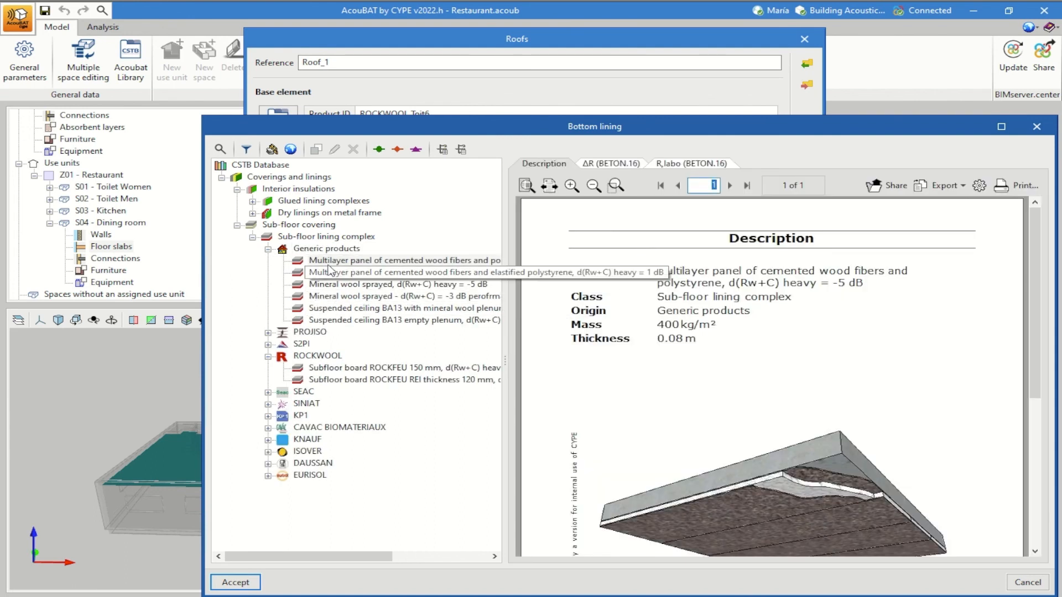
# - Assign the generic suspended ceiling BA13 with mineral wool plenum as Roof_1's bottom lining after reviewing its sound reduction improvement and absorption data
pyautogui.click(329, 311)
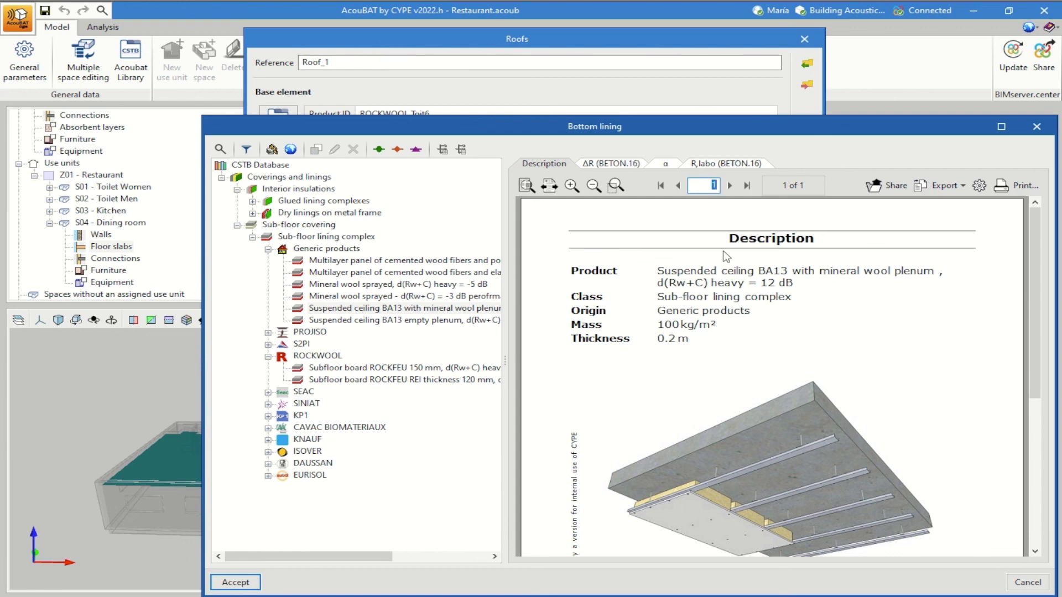
pyautogui.click(610, 165)
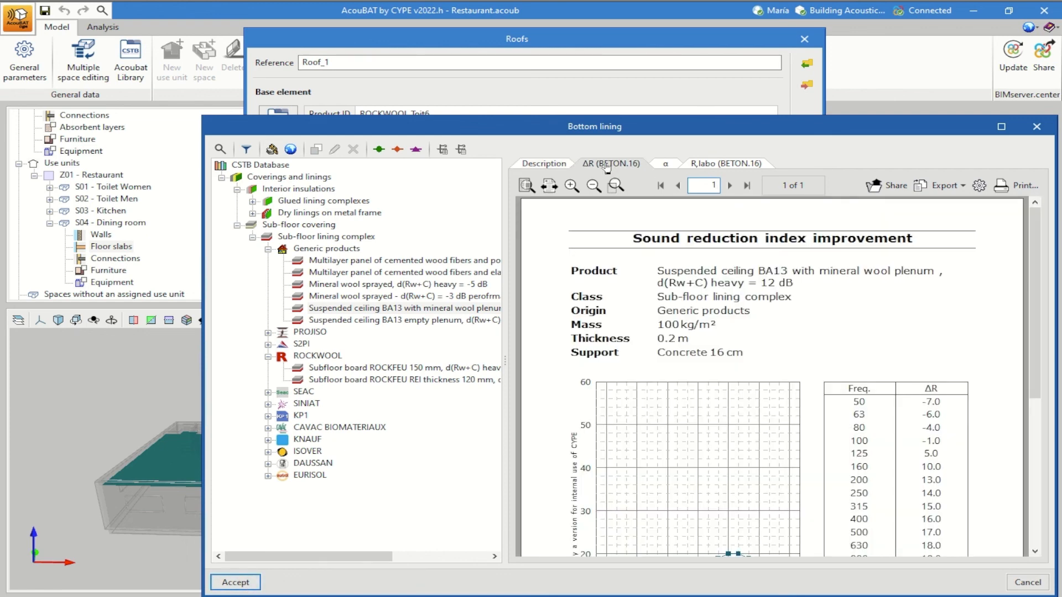
pyautogui.click(668, 164)
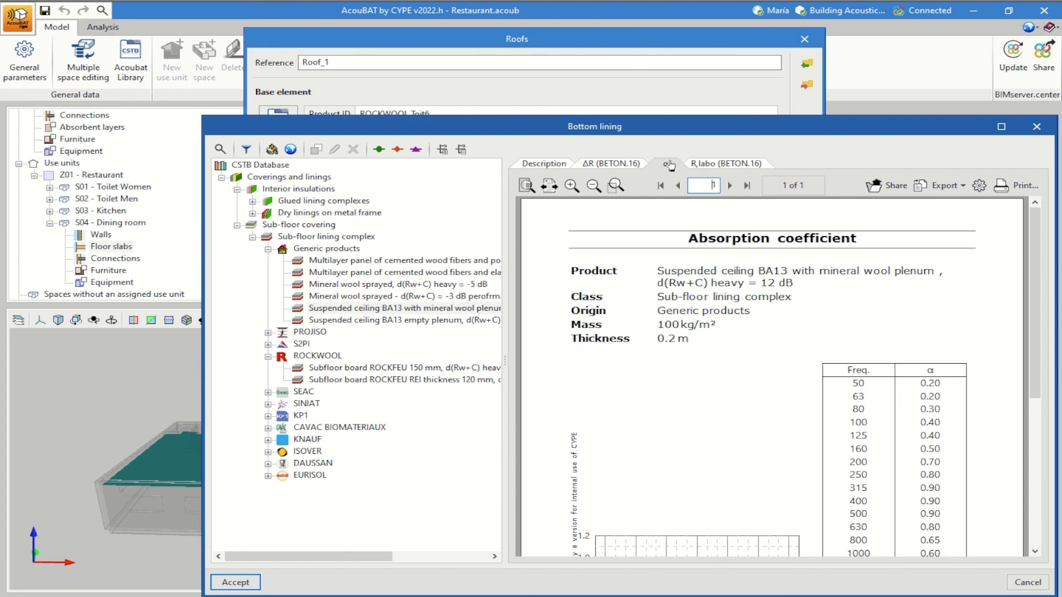
pyautogui.scroll(-5, 730, 300)
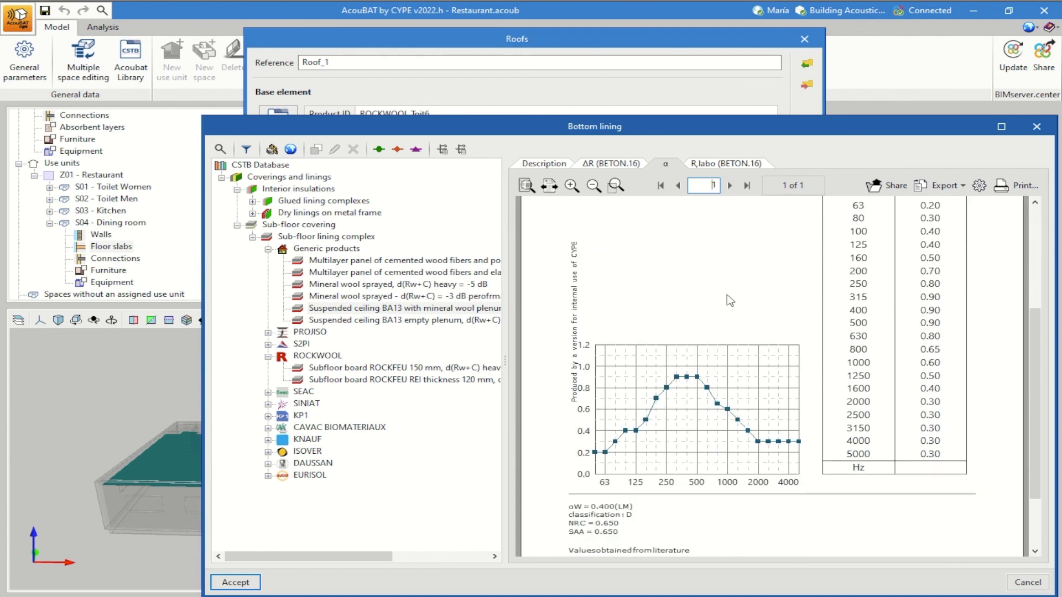
pyautogui.click(238, 586)
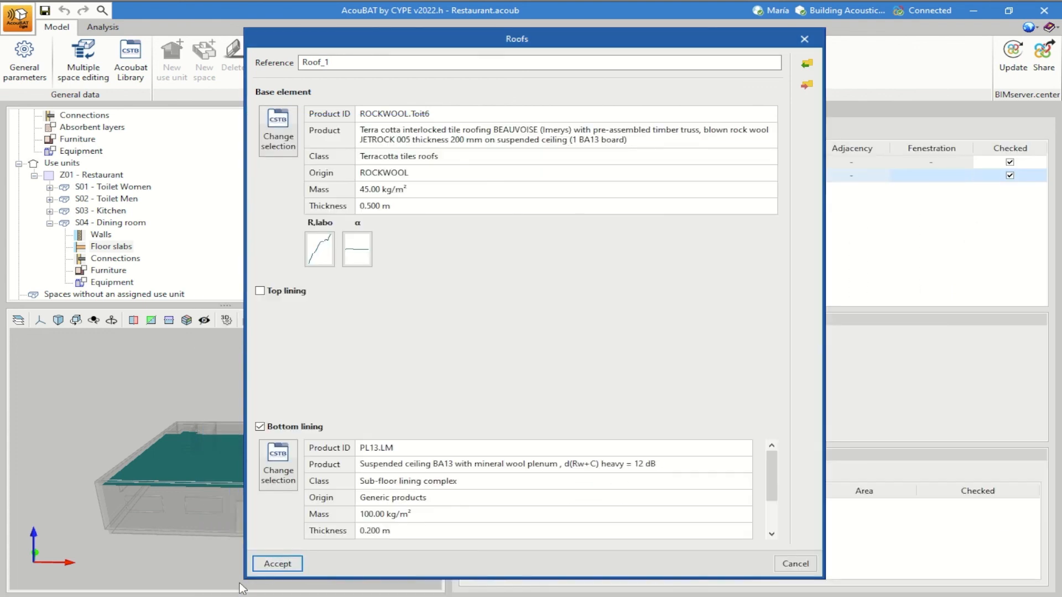
pyautogui.click(279, 564)
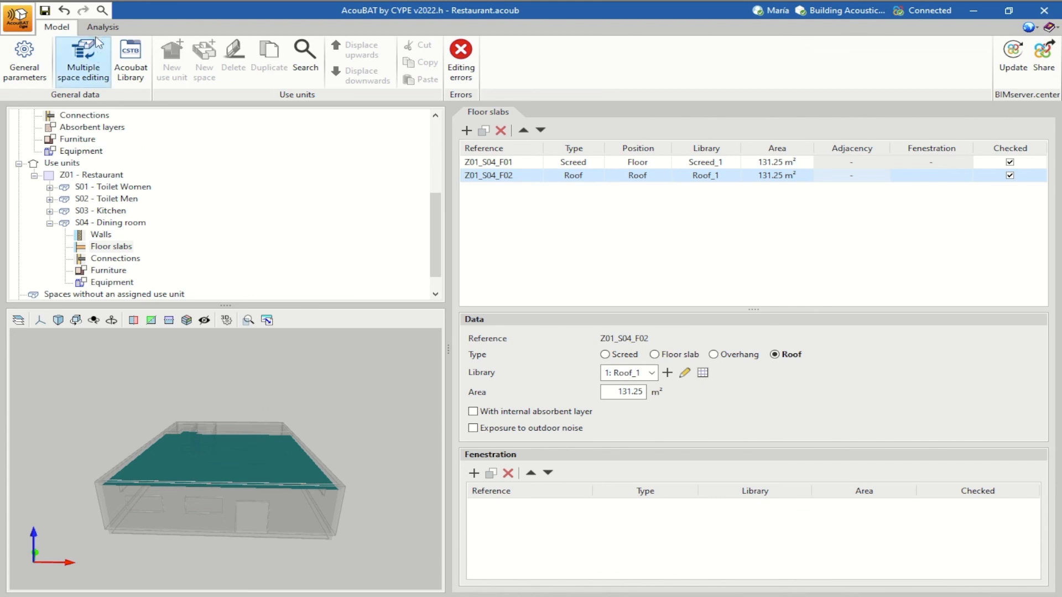
# - Check the model for editing errors and rerun the acoustic analysis, reviewing the results for the dining room and Toilet Women
pyautogui.click(464, 59)
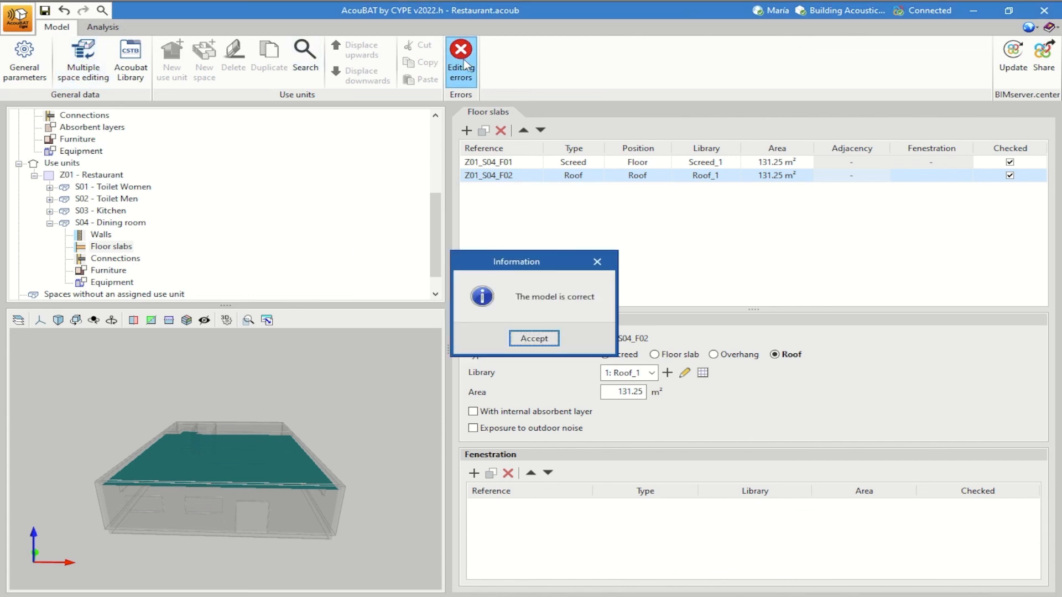
pyautogui.click(534, 344)
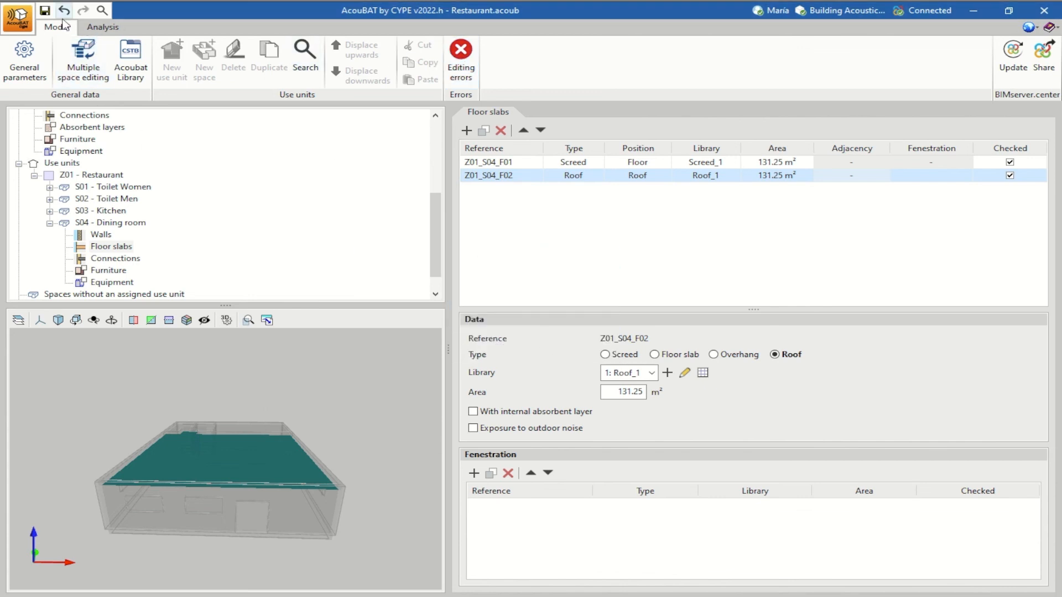
pyautogui.click(114, 32)
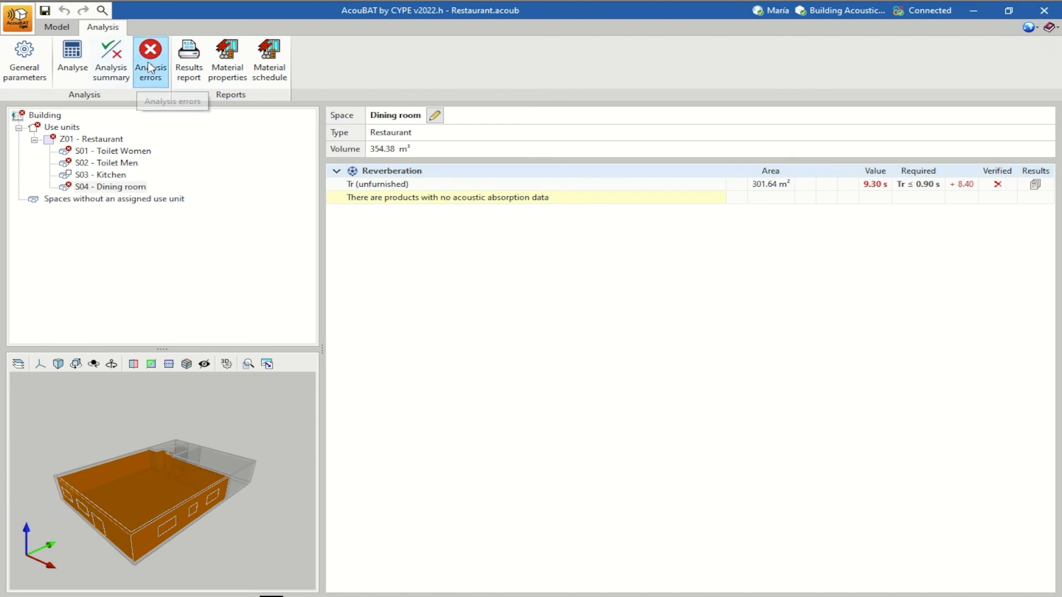
pyautogui.click(77, 67)
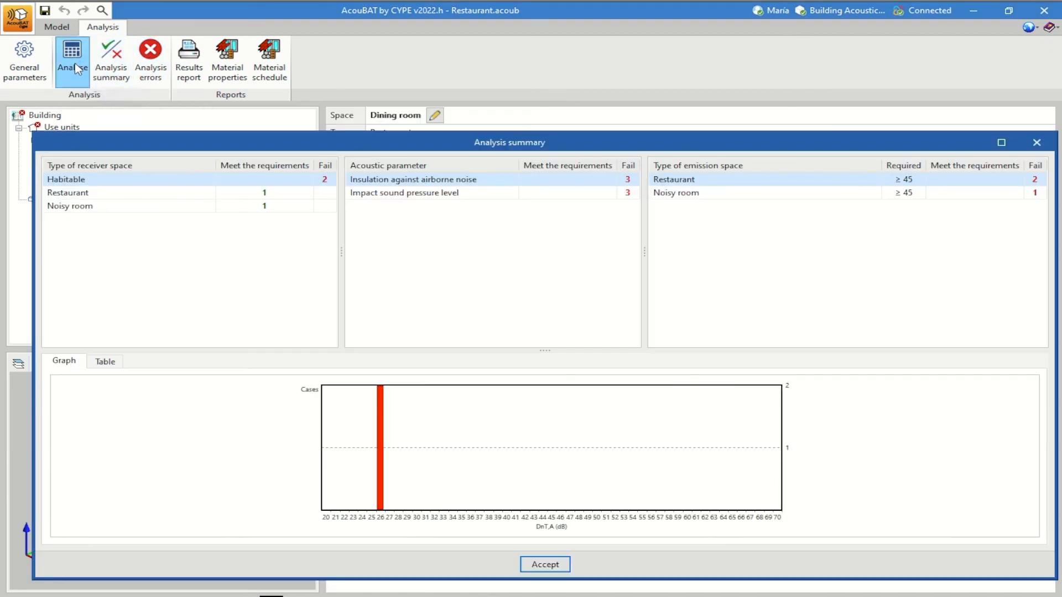
pyautogui.click(542, 563)
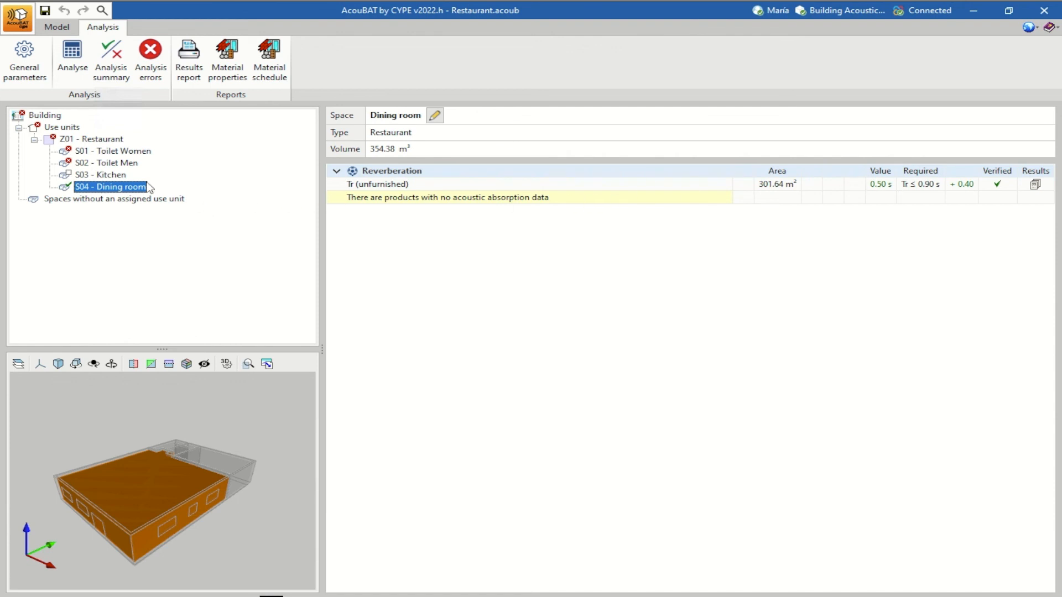
pyautogui.click(114, 152)
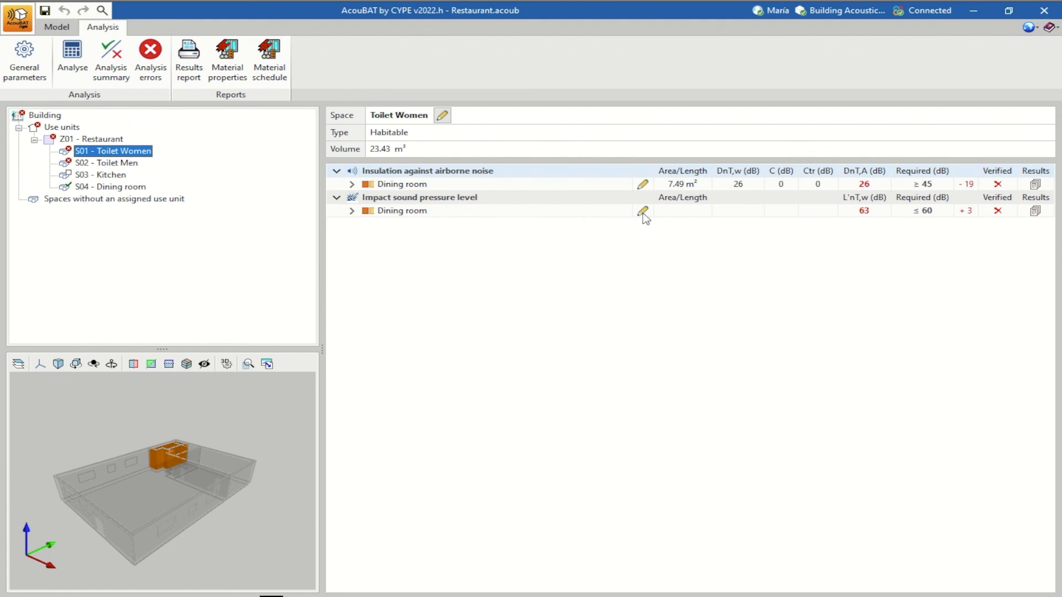
# - Add the URSA floating screed of 60 mm on SCAM2 underlayment plus 70 mm XPS HR as top lining of the dining room floor's Screed_1
pyautogui.click(64, 30)
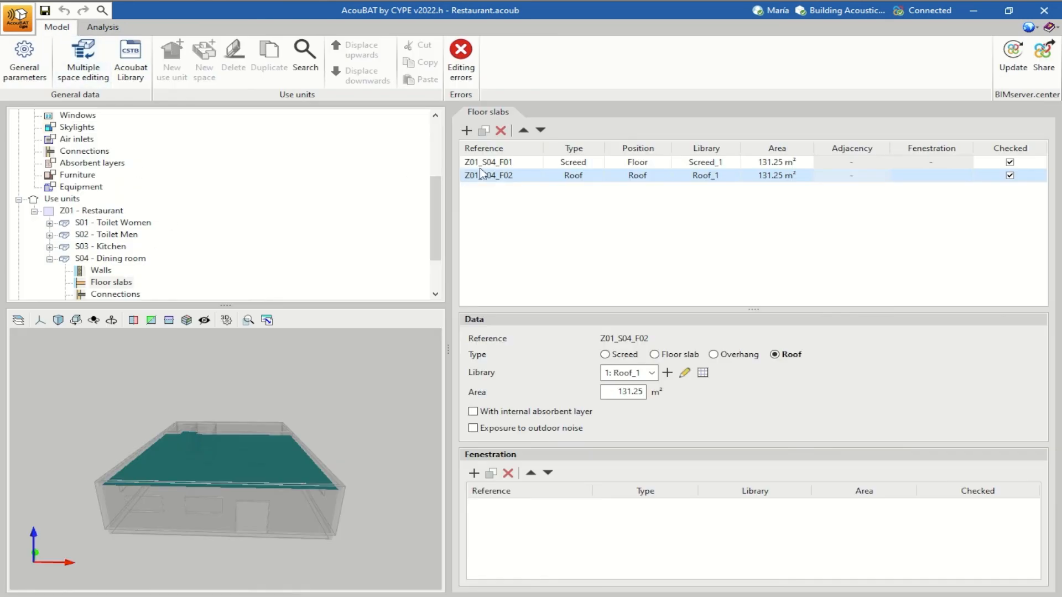
pyautogui.click(501, 165)
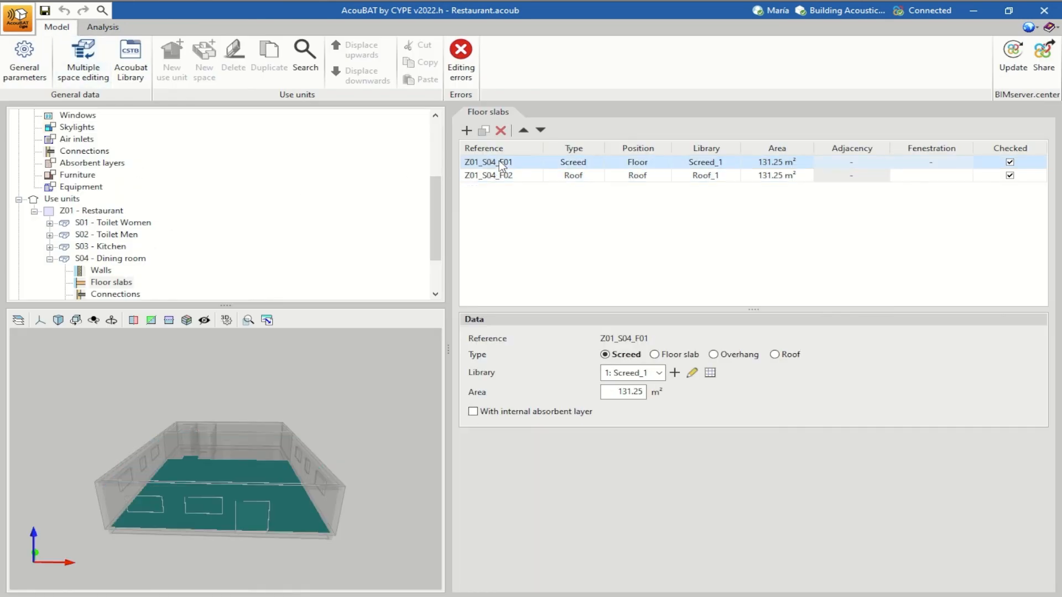
pyautogui.click(692, 373)
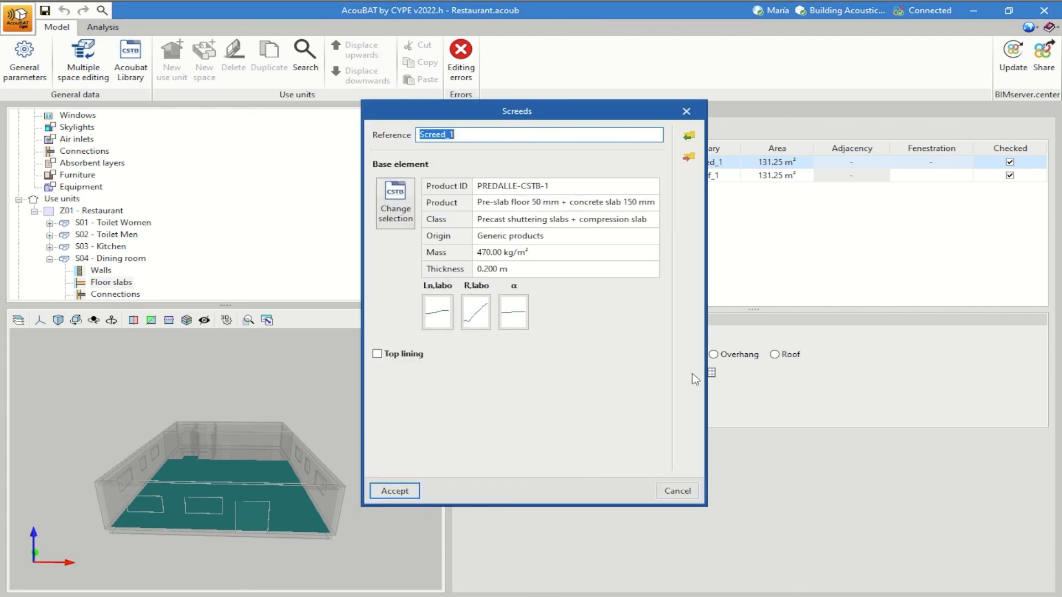
pyautogui.click(378, 354)
pyautogui.click(400, 413)
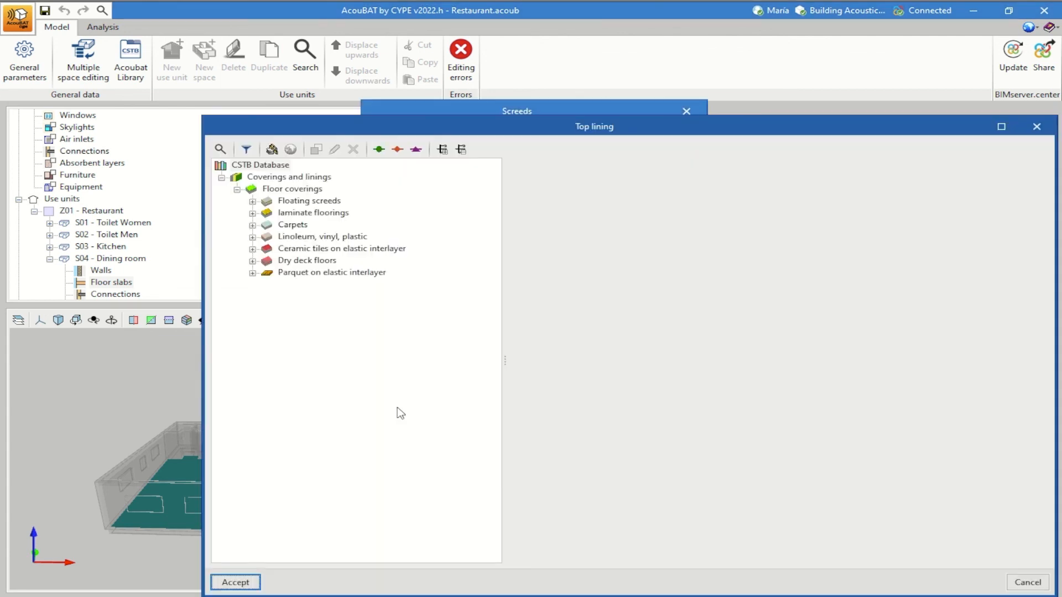
pyautogui.click(253, 201)
pyautogui.click(268, 189)
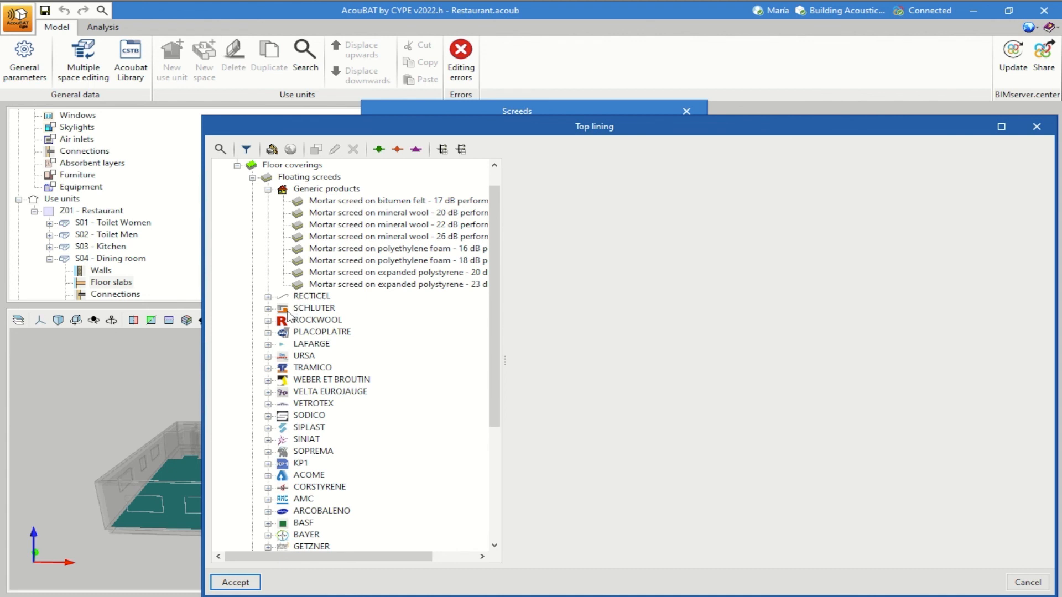
pyautogui.click(268, 356)
pyautogui.click(326, 369)
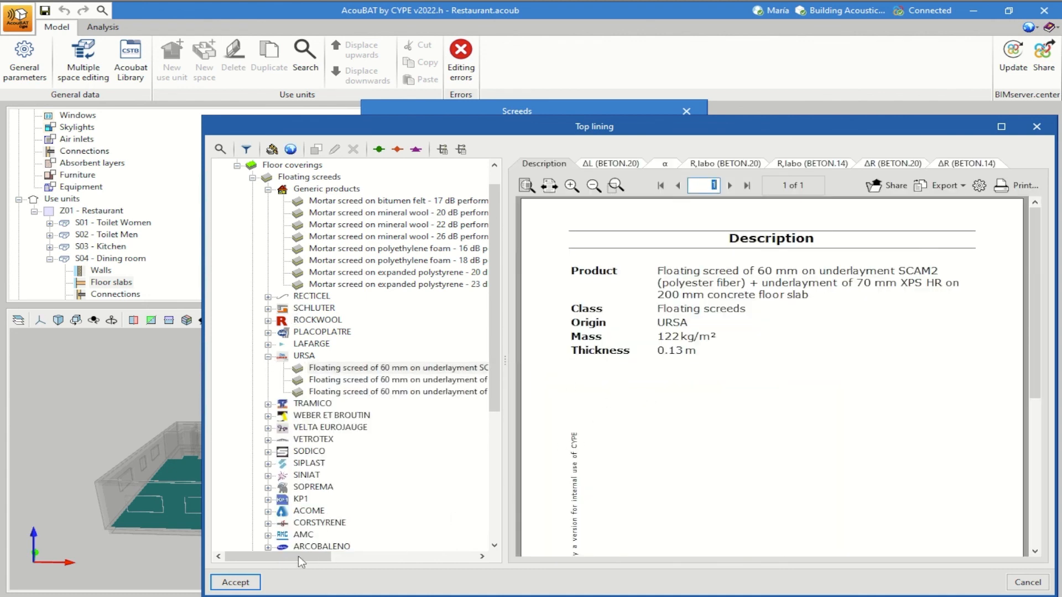
pyautogui.click(254, 584)
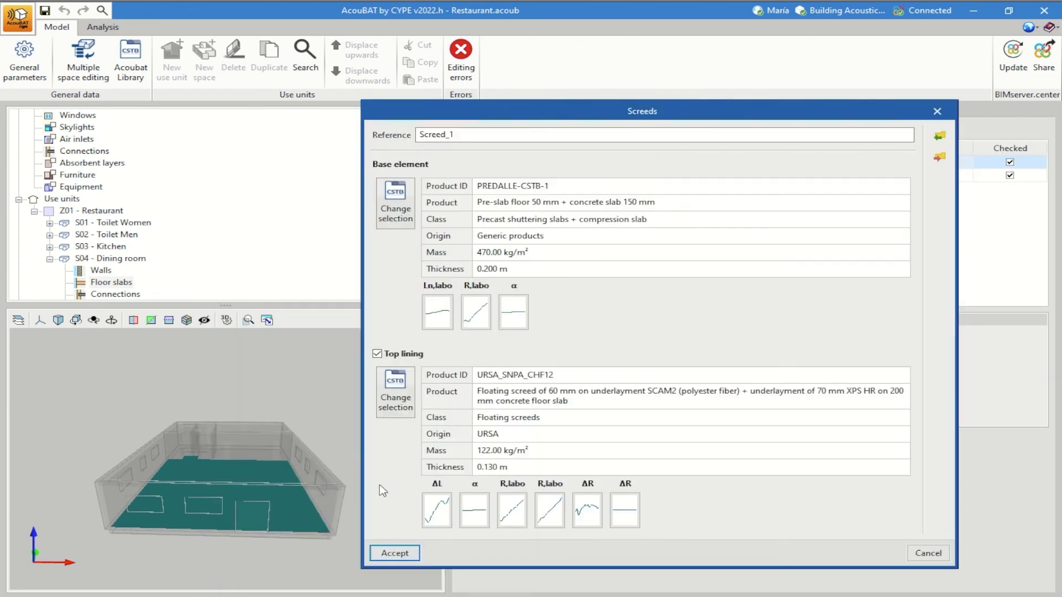
pyautogui.click(395, 553)
# - Recheck the model, reanalyse it, and expand Toilet Women's airborne noise insulation result against the dining room by wall
pyautogui.click(465, 75)
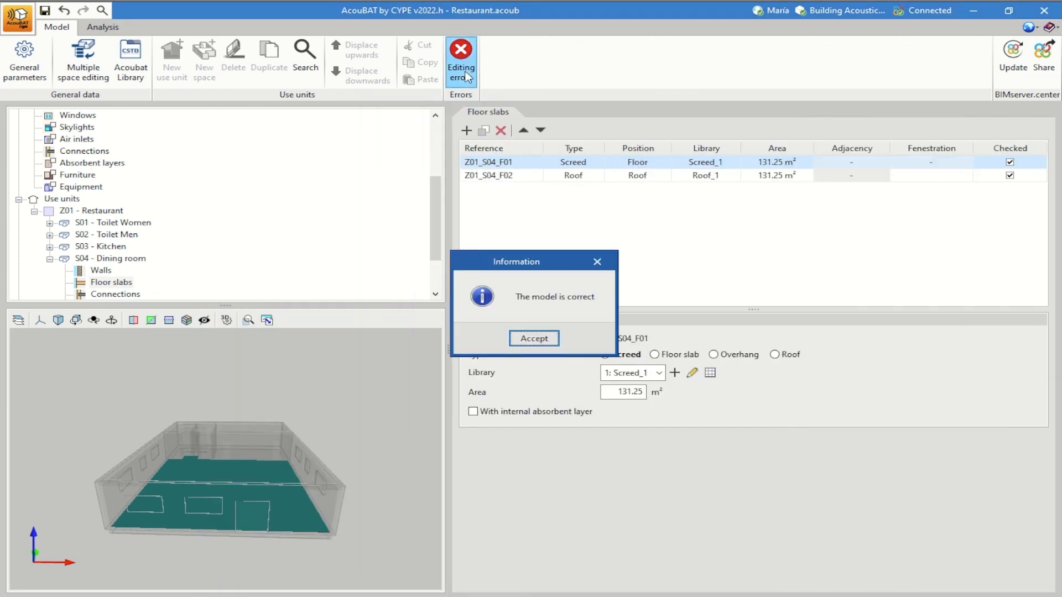
pyautogui.click(534, 339)
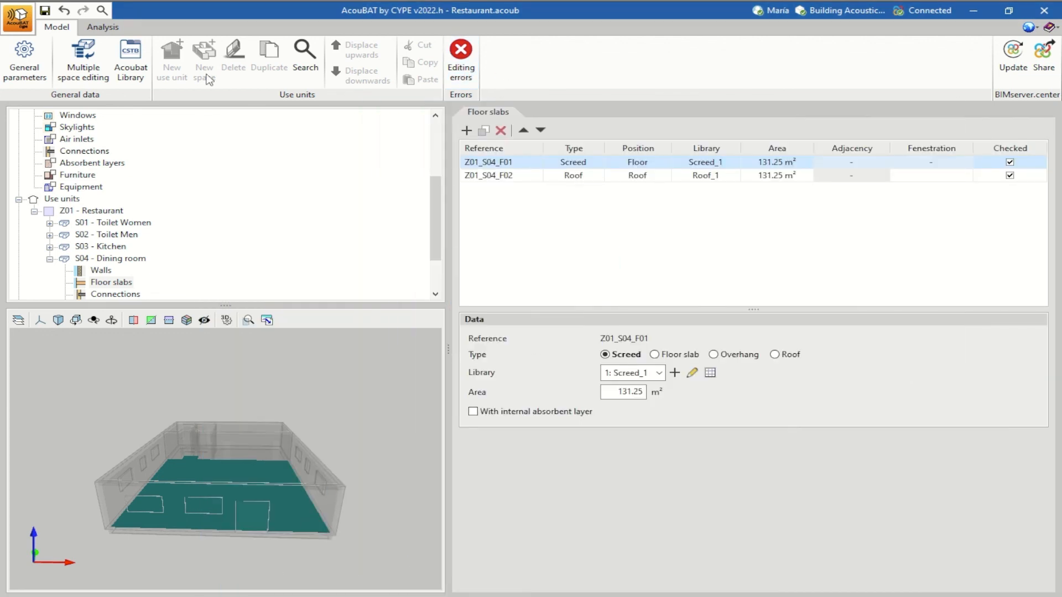
pyautogui.click(105, 28)
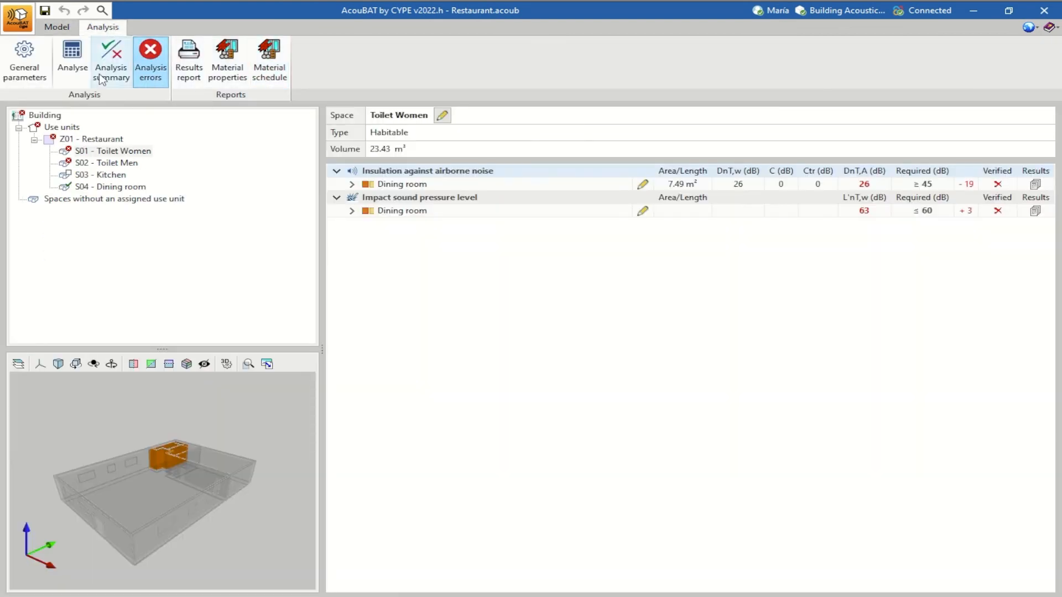
pyautogui.click(72, 72)
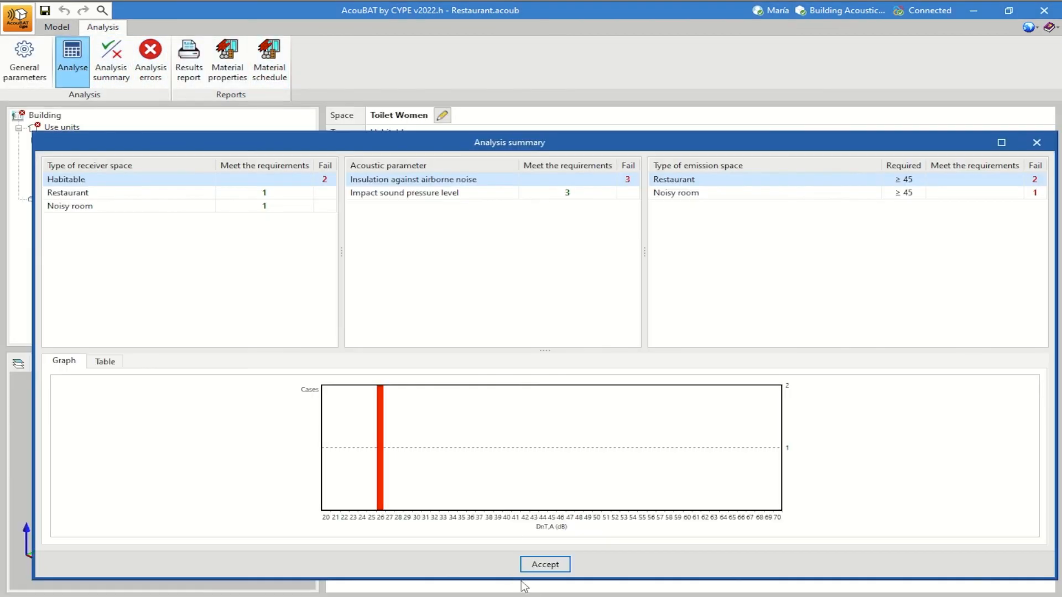
pyautogui.click(544, 564)
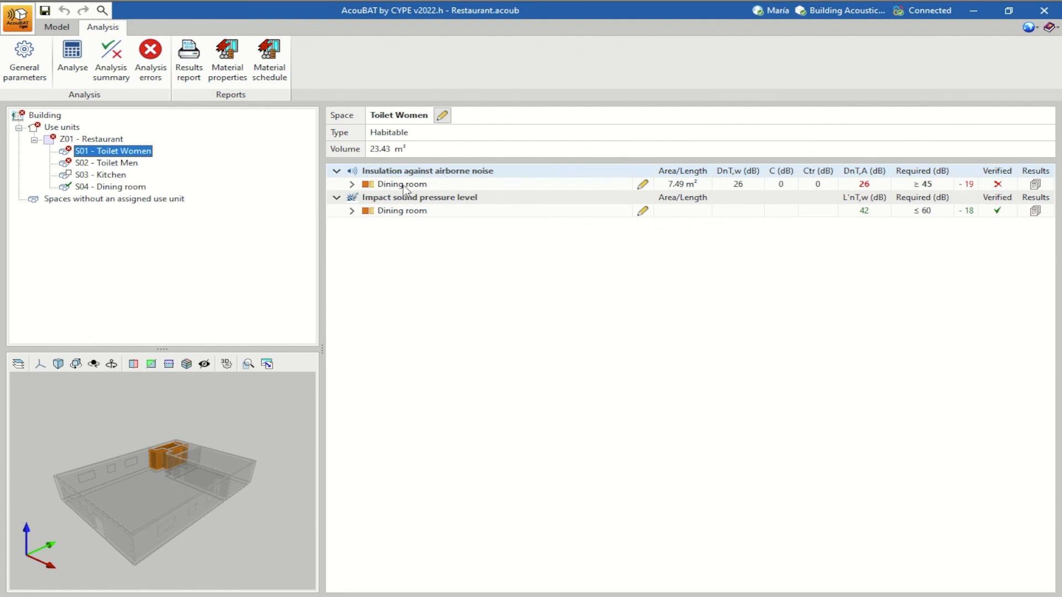
pyautogui.click(352, 185)
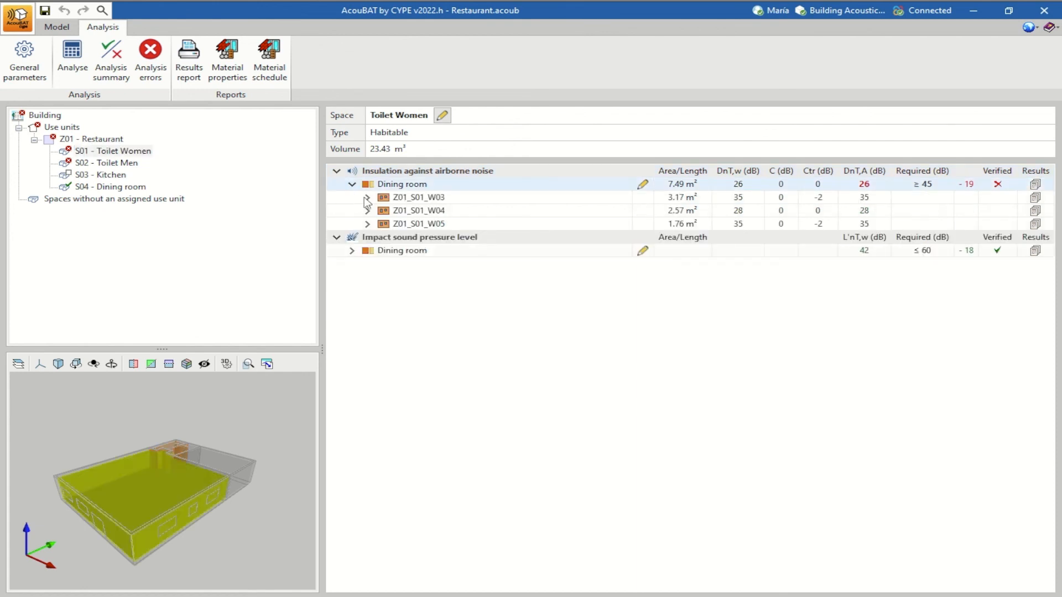
# - Compare the airborne noise insulation of walls Z01_S01_W03, W04 and W05 between Toilet Women and the dining room
pyautogui.click(410, 200)
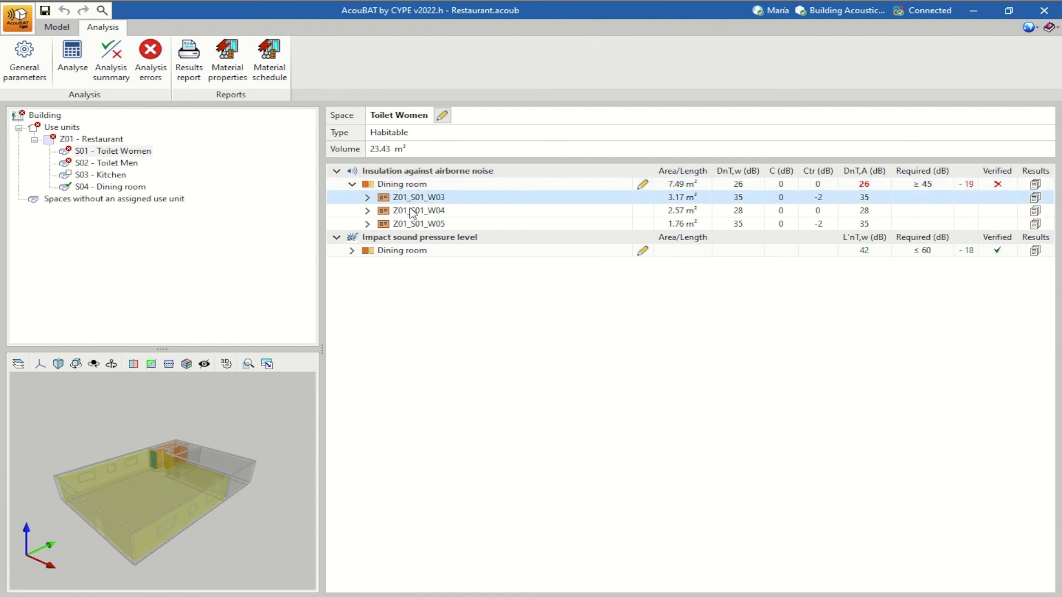
pyautogui.click(410, 210)
pyautogui.click(410, 224)
pyautogui.click(394, 199)
pyautogui.click(415, 223)
pyautogui.click(420, 213)
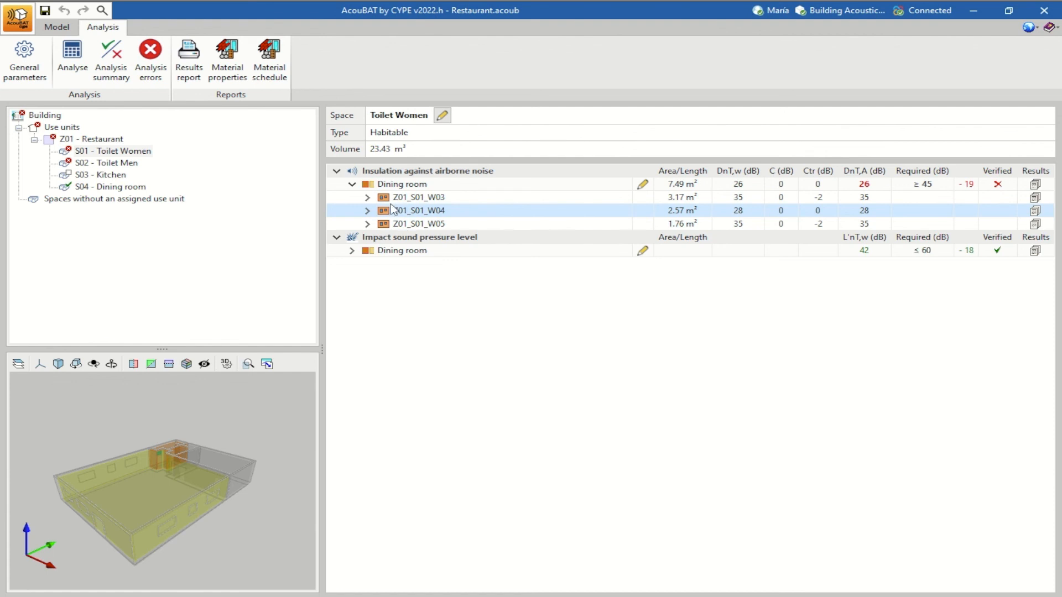
# - Break down wall Z01_S01_W04's airborne insulation and examine its direct, opening and lateral 5 to 8 transmission paths
pyautogui.click(367, 210)
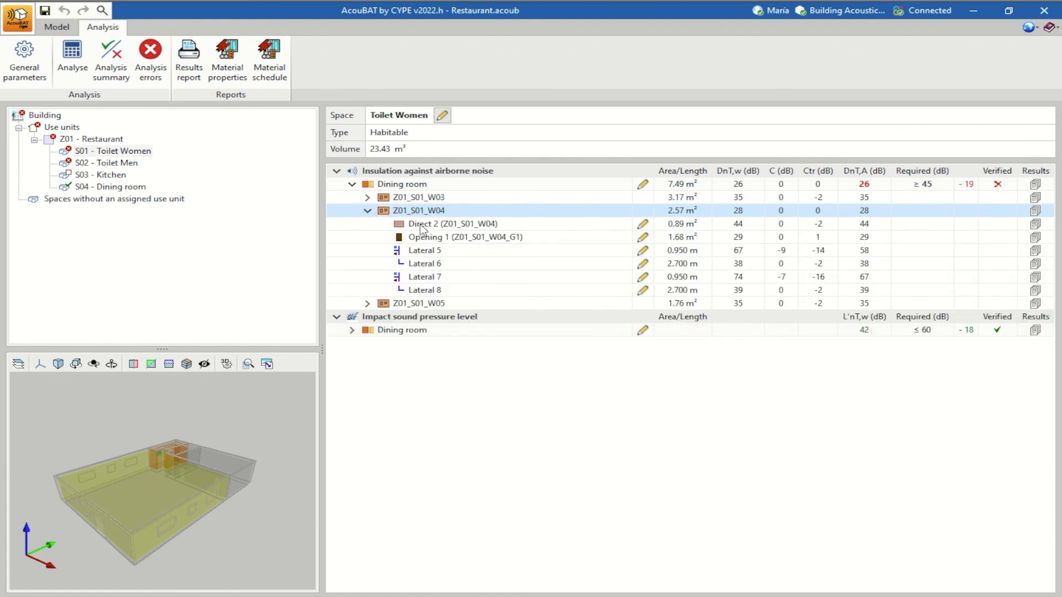
pyautogui.click(422, 227)
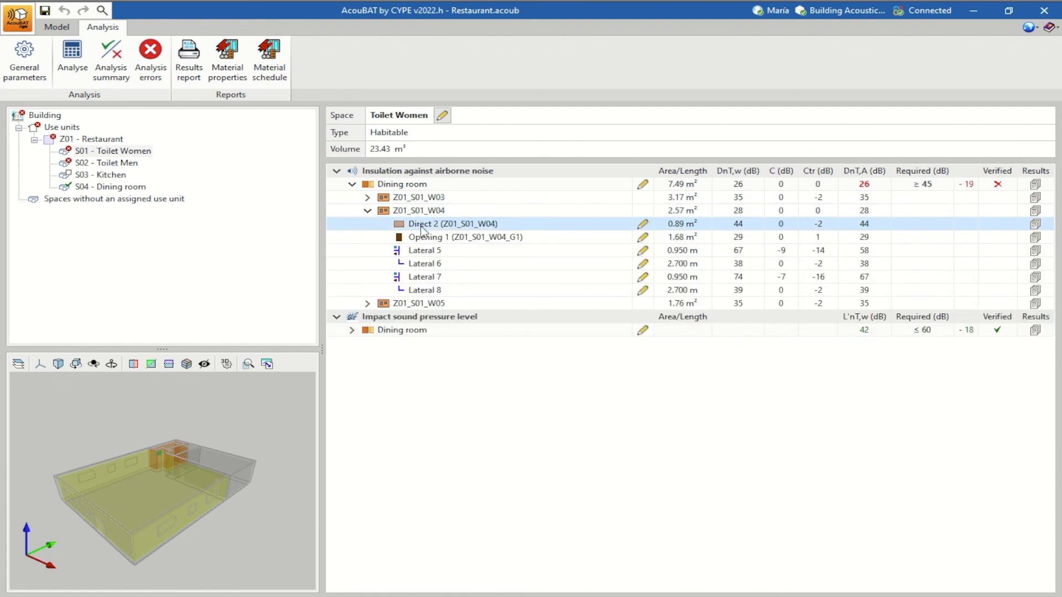
pyautogui.click(424, 240)
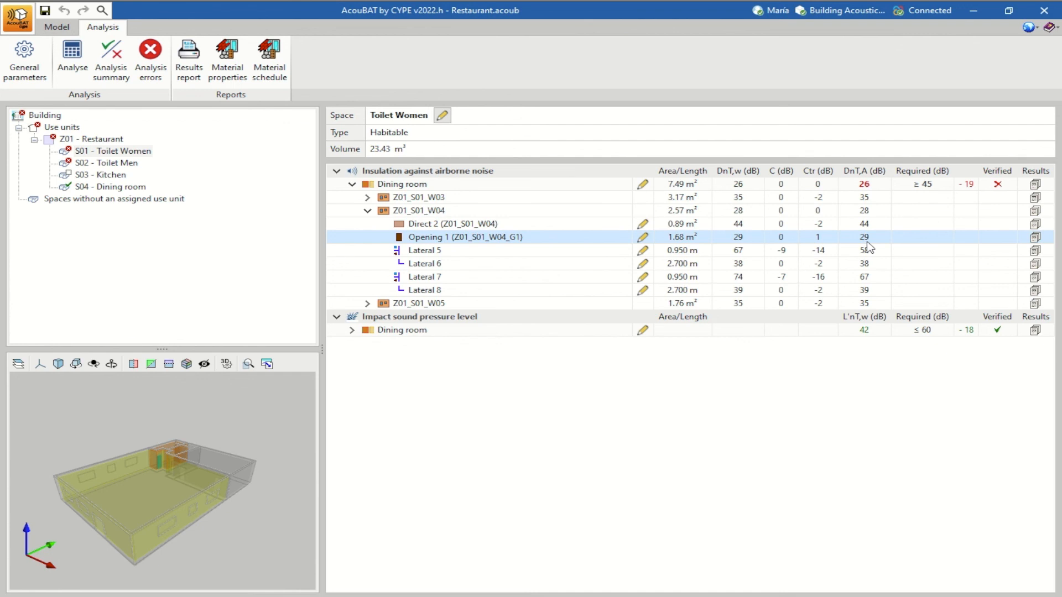
pyautogui.click(448, 253)
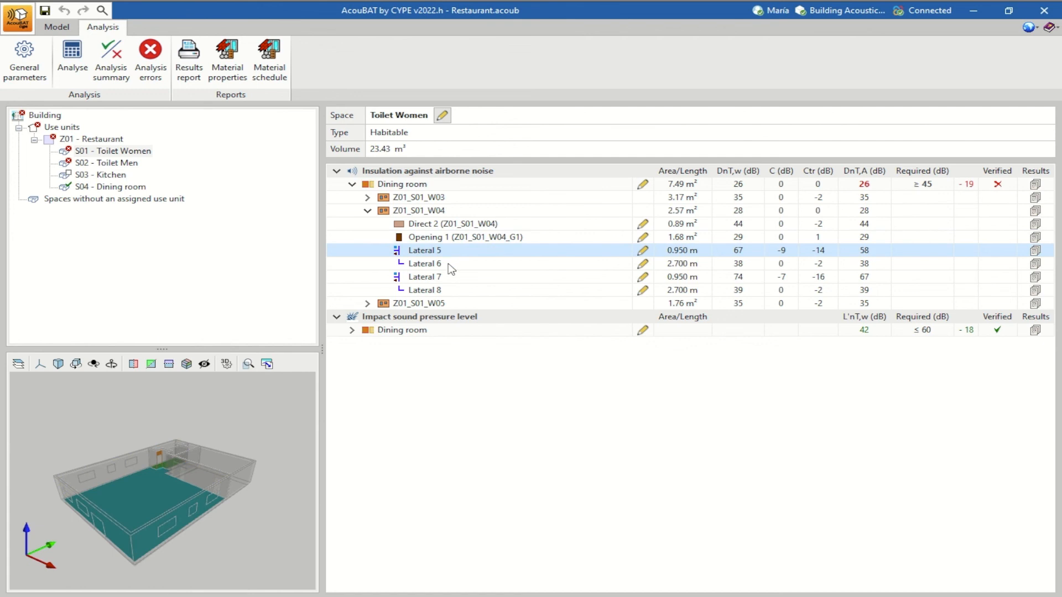
pyautogui.click(451, 266)
pyautogui.click(446, 280)
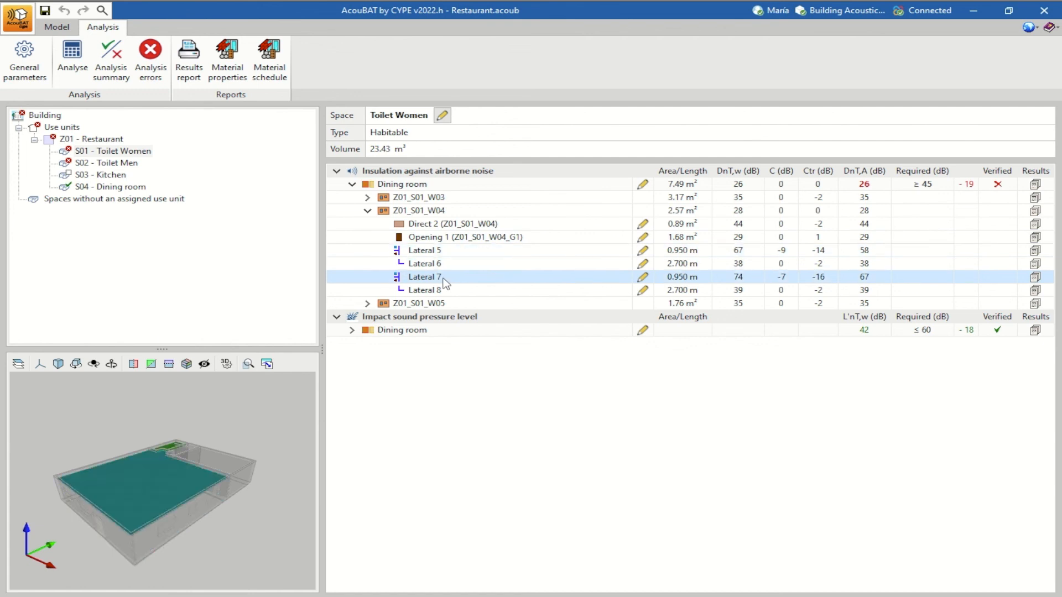
pyautogui.click(447, 292)
pyautogui.click(447, 252)
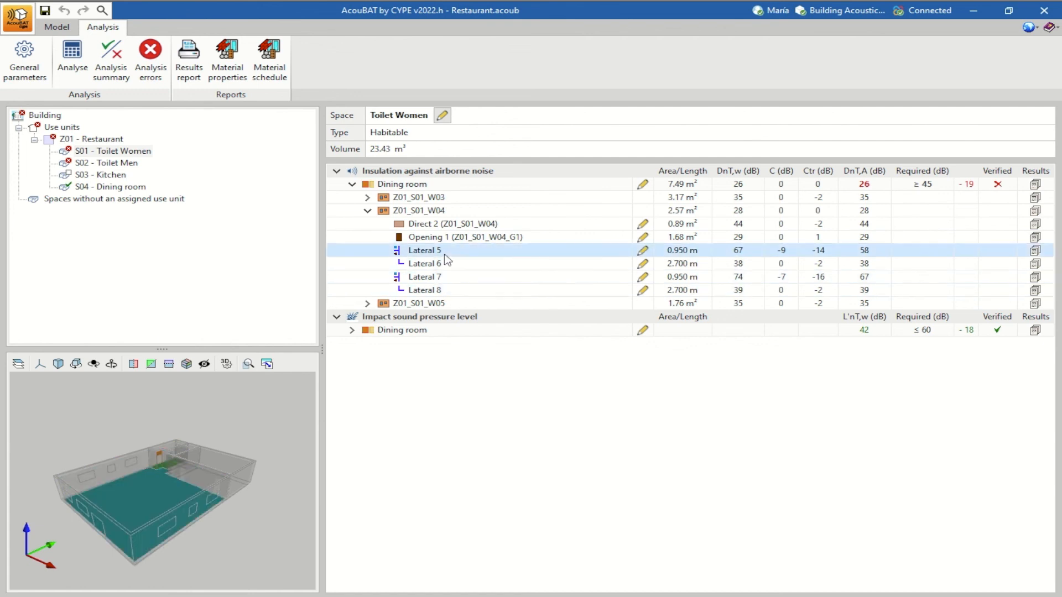
pyautogui.click(447, 240)
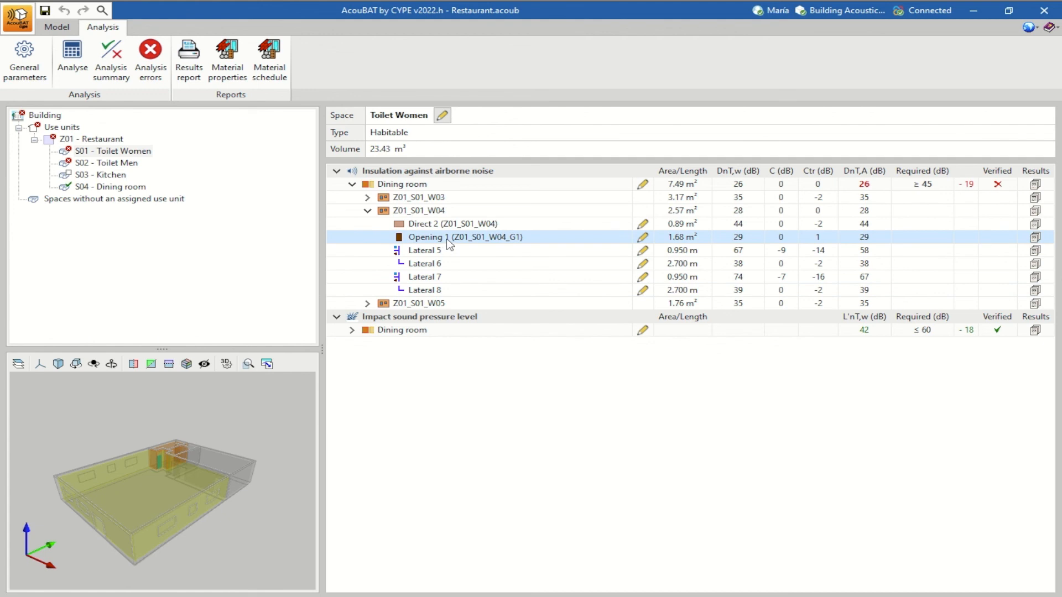